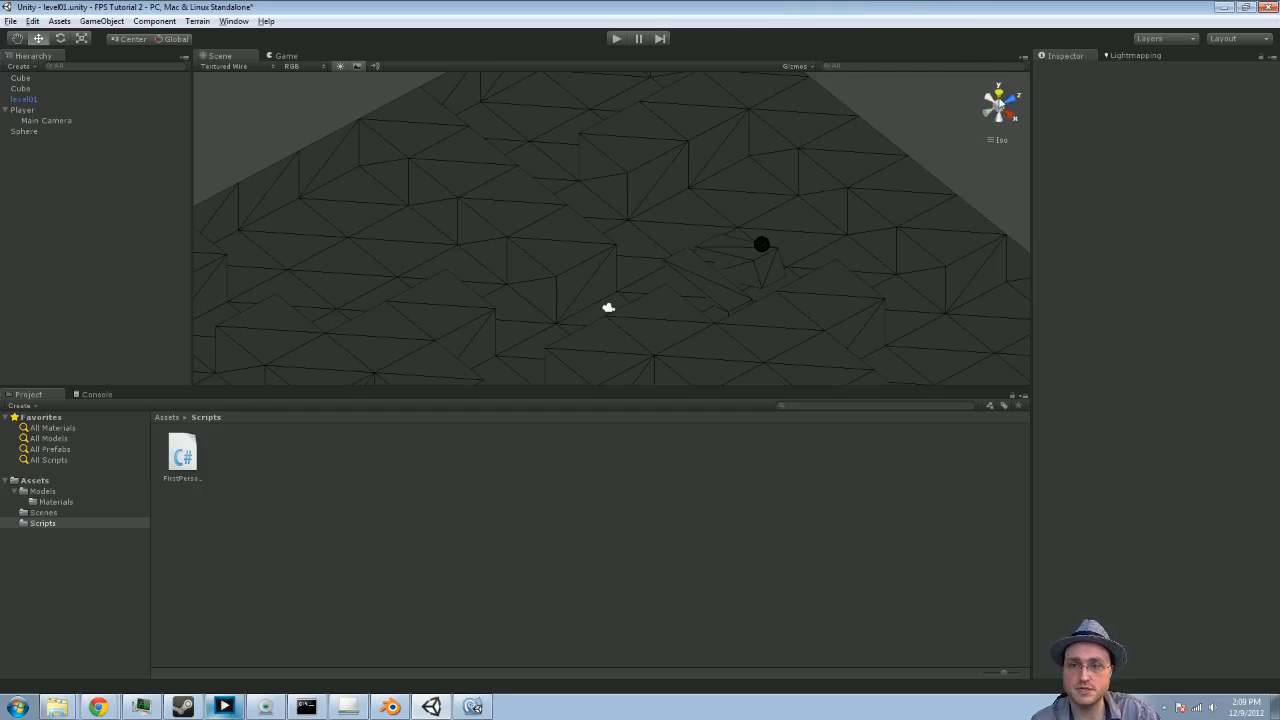
Step: Create a point light in the scene and set its Y position to 3
middle_click_drag(998, 103, 586, 187)
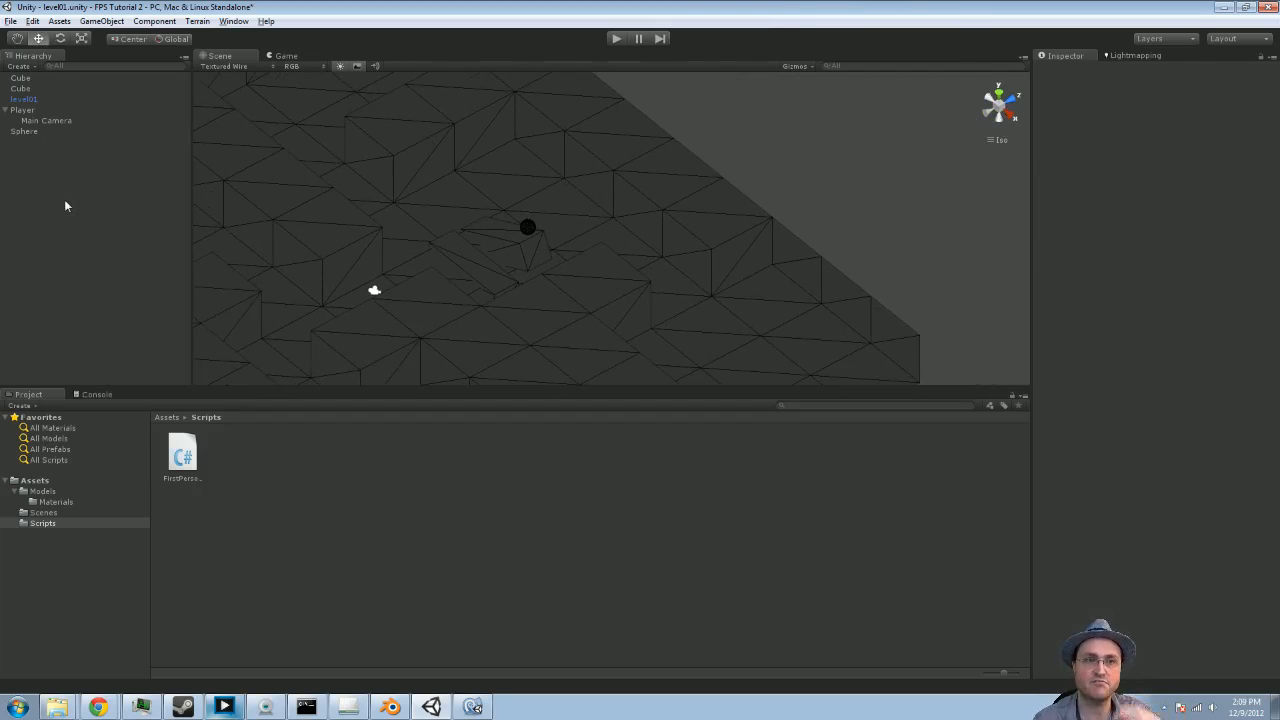
left_click(101, 21)
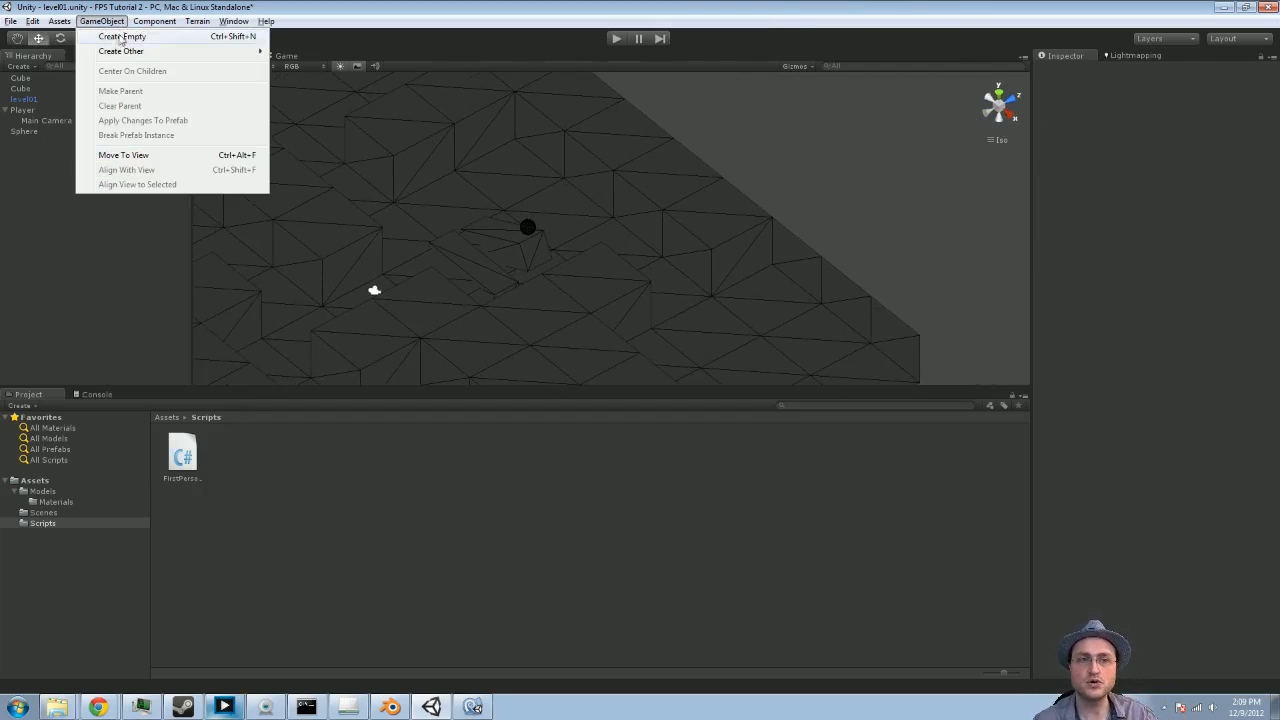
mouse_move(122, 54)
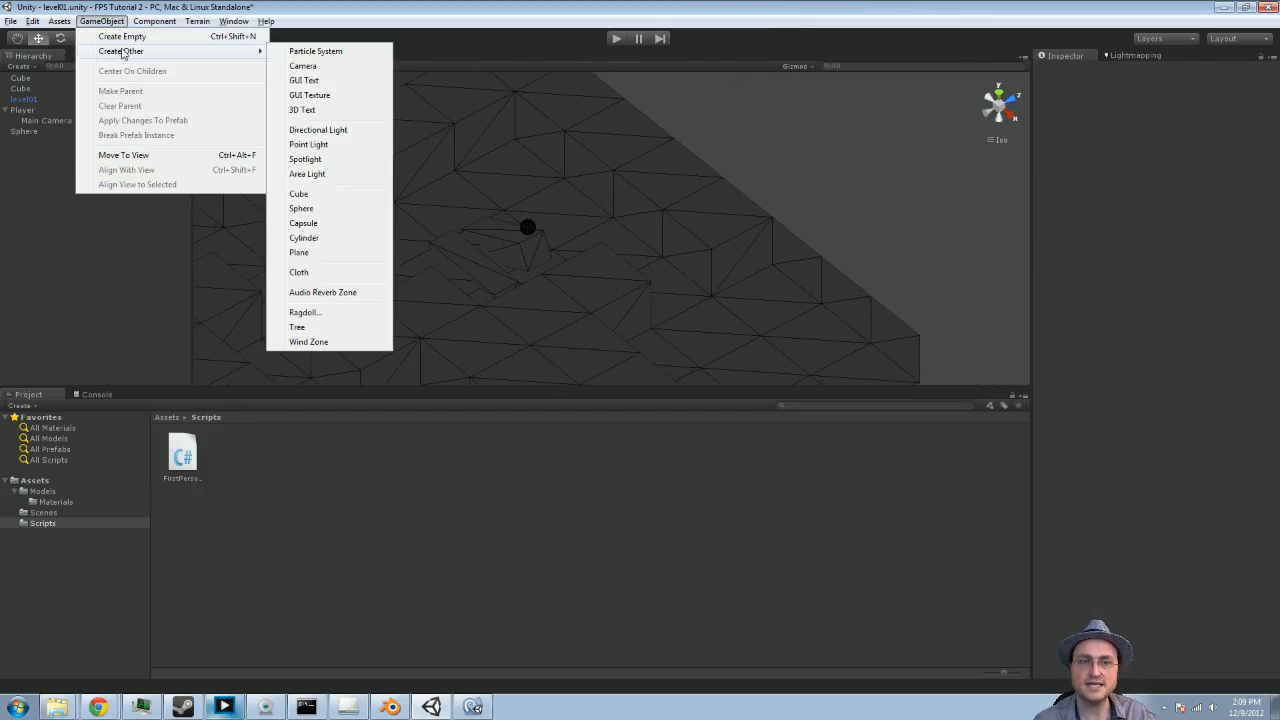
left_click(360, 149)
left_click(1166, 118)
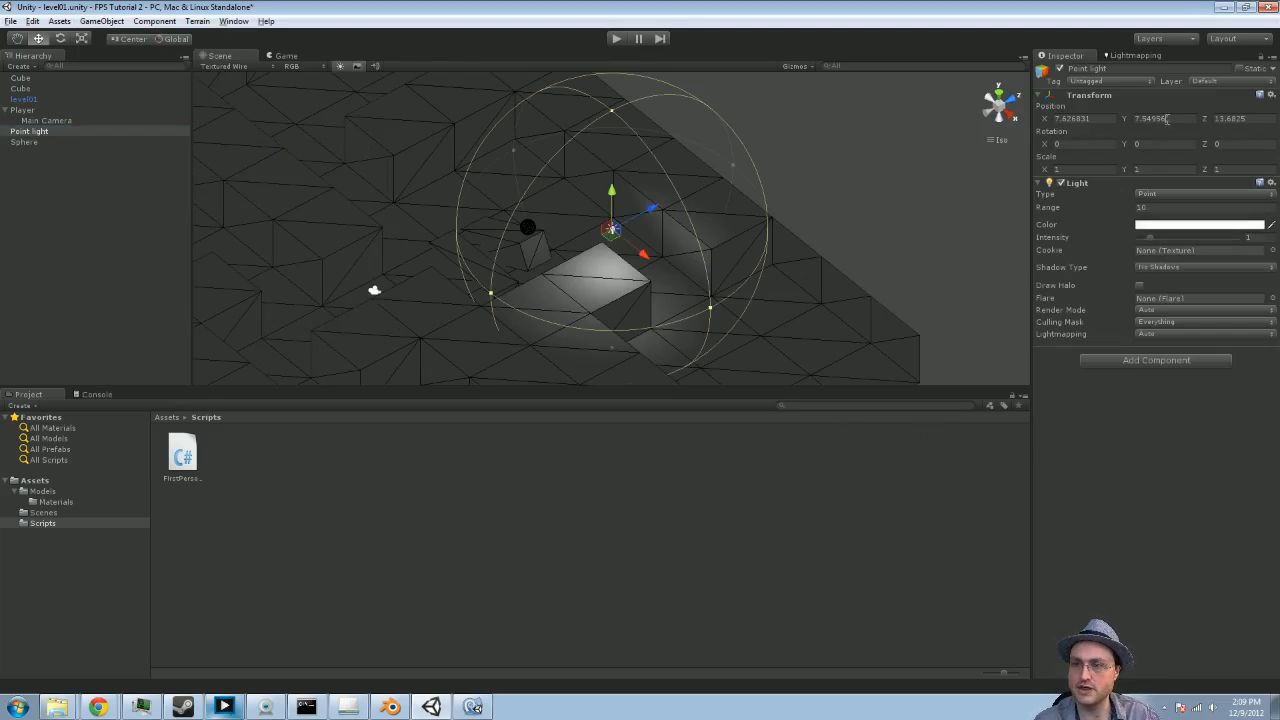
type("3")
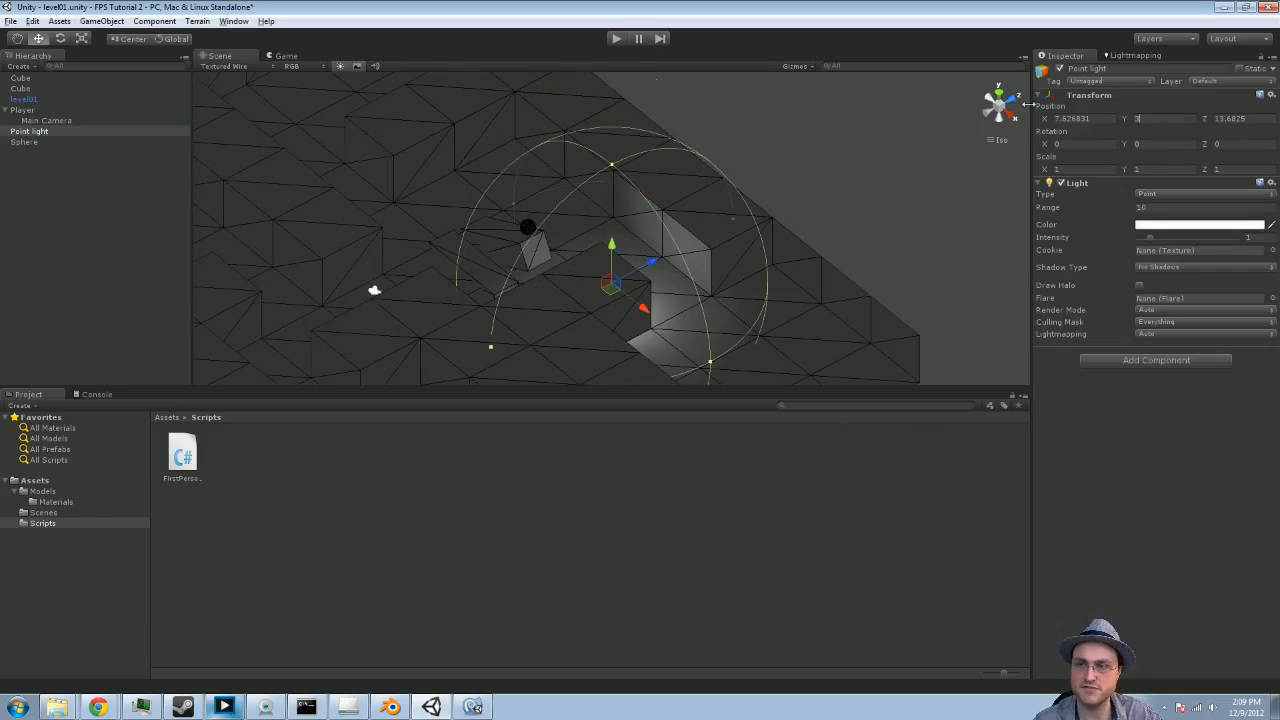
Step: Move the point light from above into the area beside the ramp, at about X -7 and Z 17
left_click(998, 92)
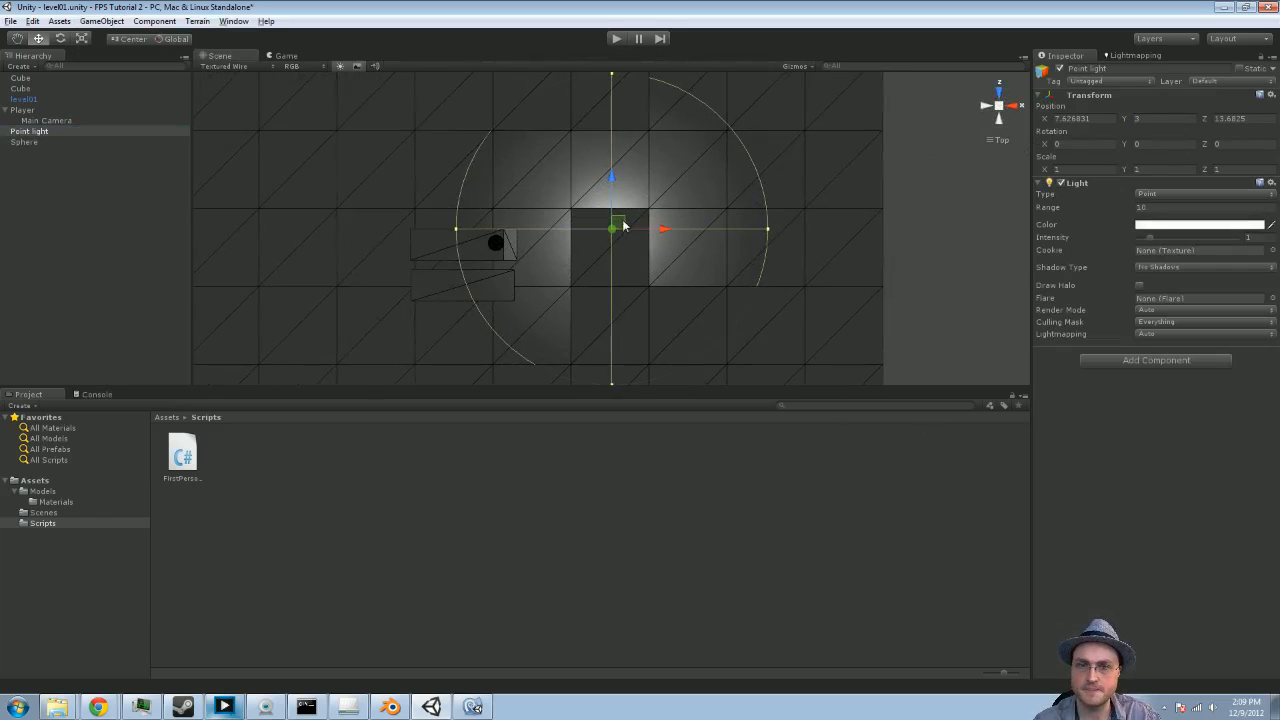
left_click_drag(618, 228, 352, 166)
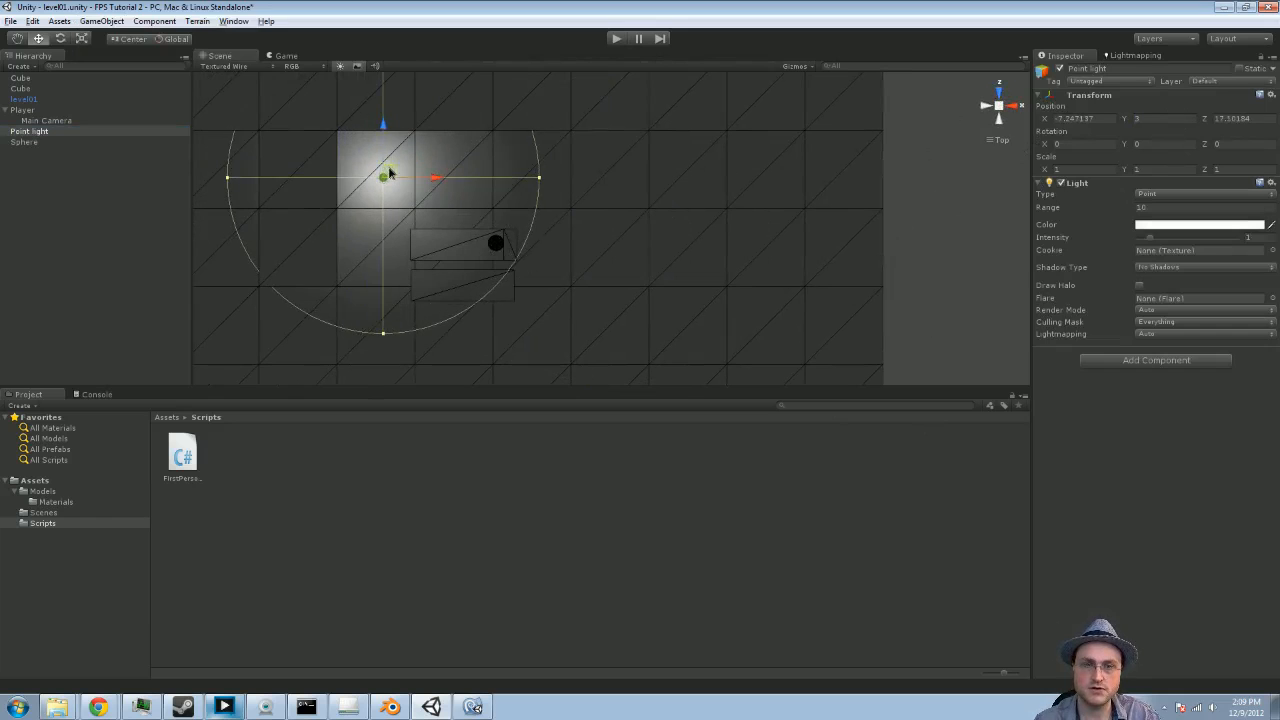
right_click_drag(498, 247, 428, 197)
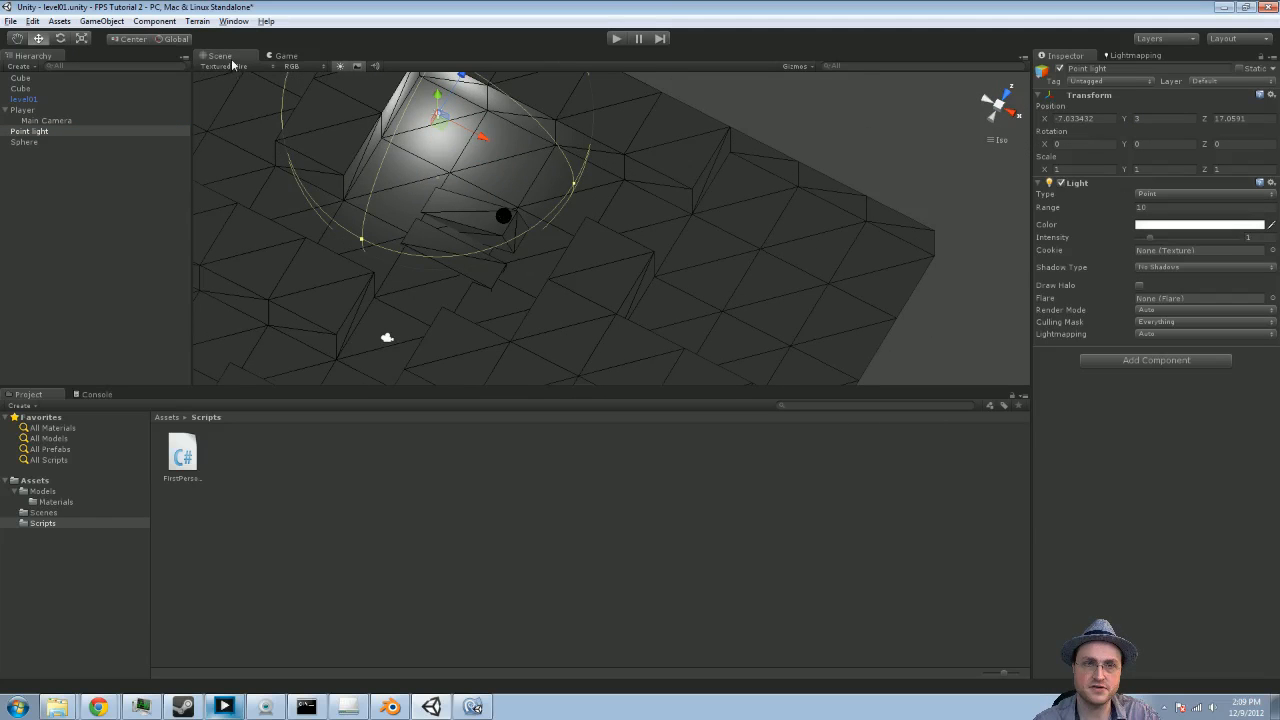
Step: Change the Scene view's draw mode to Textured and examine the light falling on the walls and floor
left_click(232, 66)
left_click(237, 80)
middle_click_drag(512, 181, 557, 257)
scroll(548, 255, "up", 4)
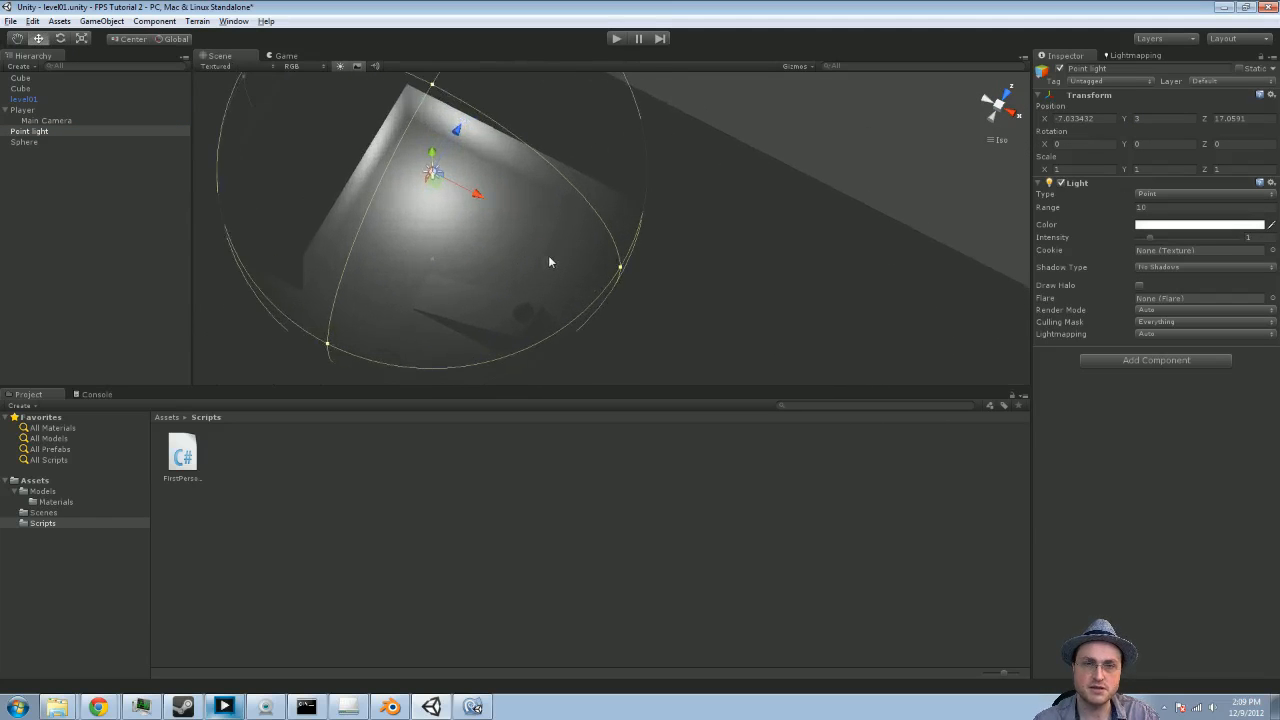
mouse_move(548, 255)
right_mouse_down()
mouse_move(597, 232)
mouse_move(683, 253)
mouse_move(491, 229)
mouse_move(659, 237)
mouse_move(591, 177)
mouse_move(487, 351)
right_mouse_up()
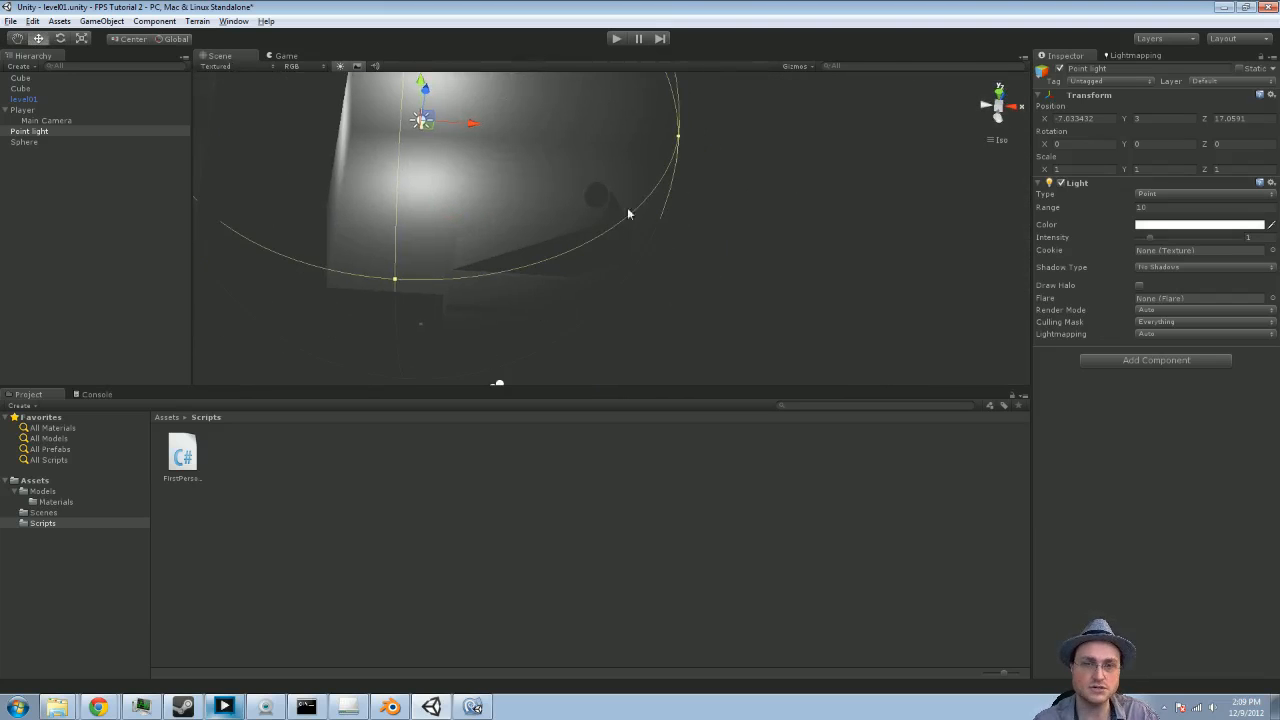
right_click_drag(628, 213, 471, 246)
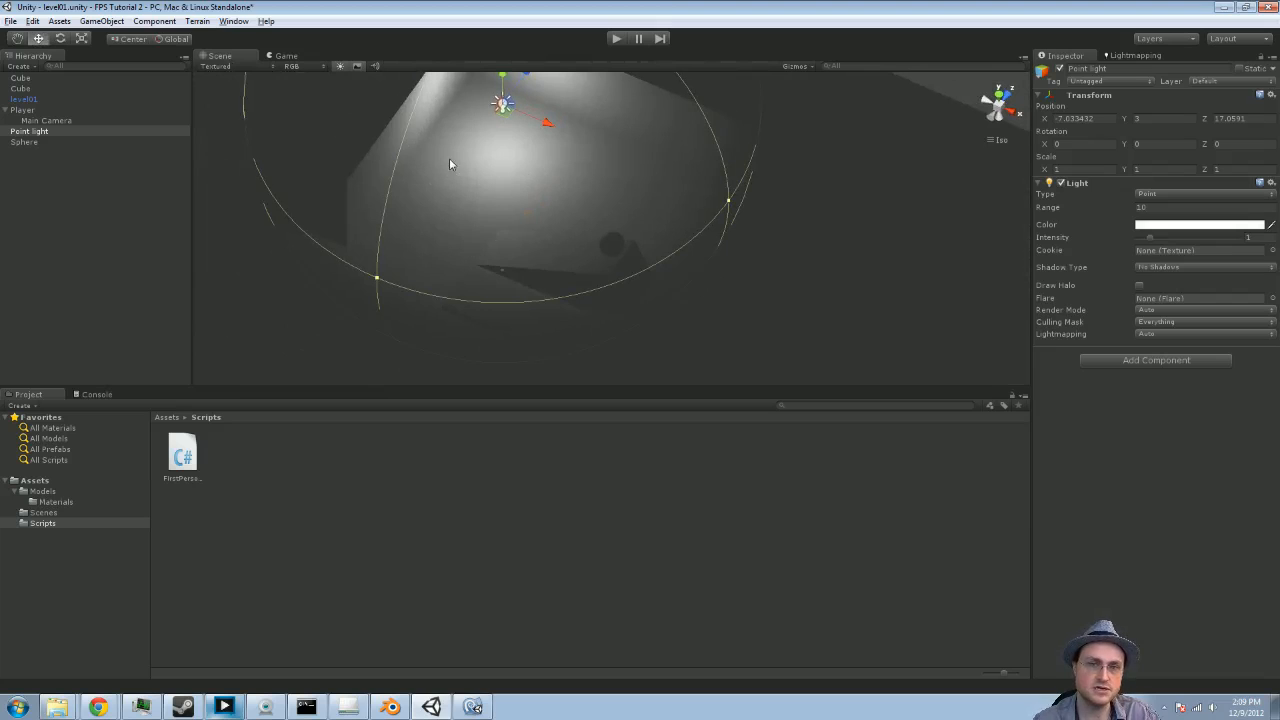
middle_click_drag(524, 155, 519, 175)
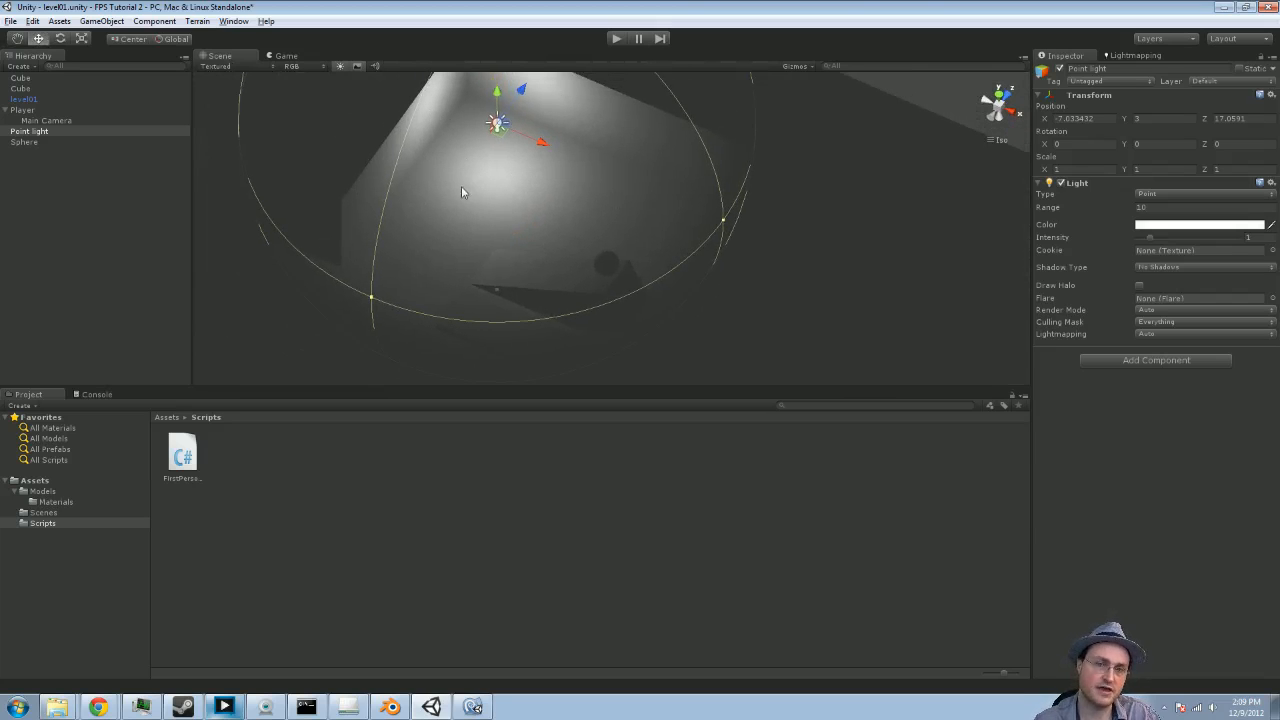
Step: Raise the point light to about Y 3.24 and place a duplicate along the X axis at about X -0.9
mouse_move(497, 91)
left_mouse_down()
mouse_move(508, 111)
mouse_move(508, 90)
left_mouse_up()
left_click_drag(537, 133, 682, 196)
key("ctrl+d")
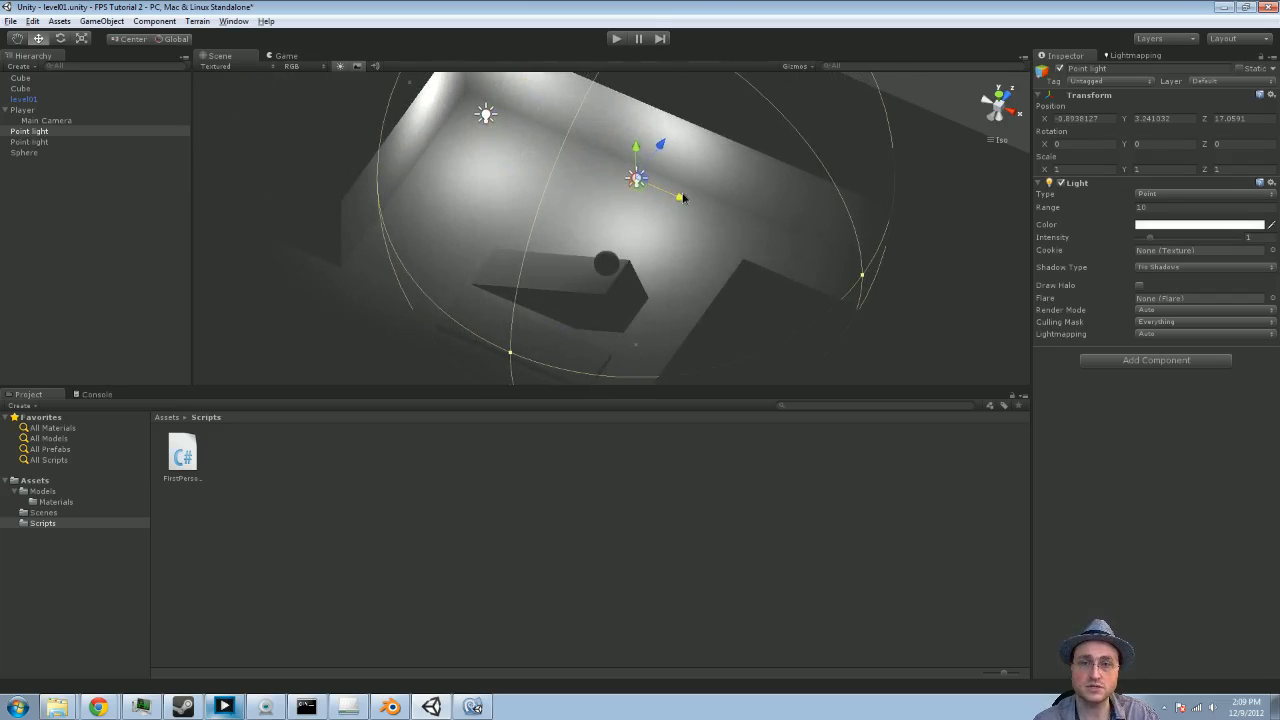
Step: Duplicate the point light four more times, spacing the copies along the X axis until the last is at about X 21.5
middle_click_drag(696, 206, 470, 132)
key("ctrl+d")
left_click_drag(456, 124, 958, 360)
key("ctrl+d")
key("ctrl+d")
key("ctrl+d")
Step: Examine how the row of point lights illuminates the room from close up and from farther away
key("f")
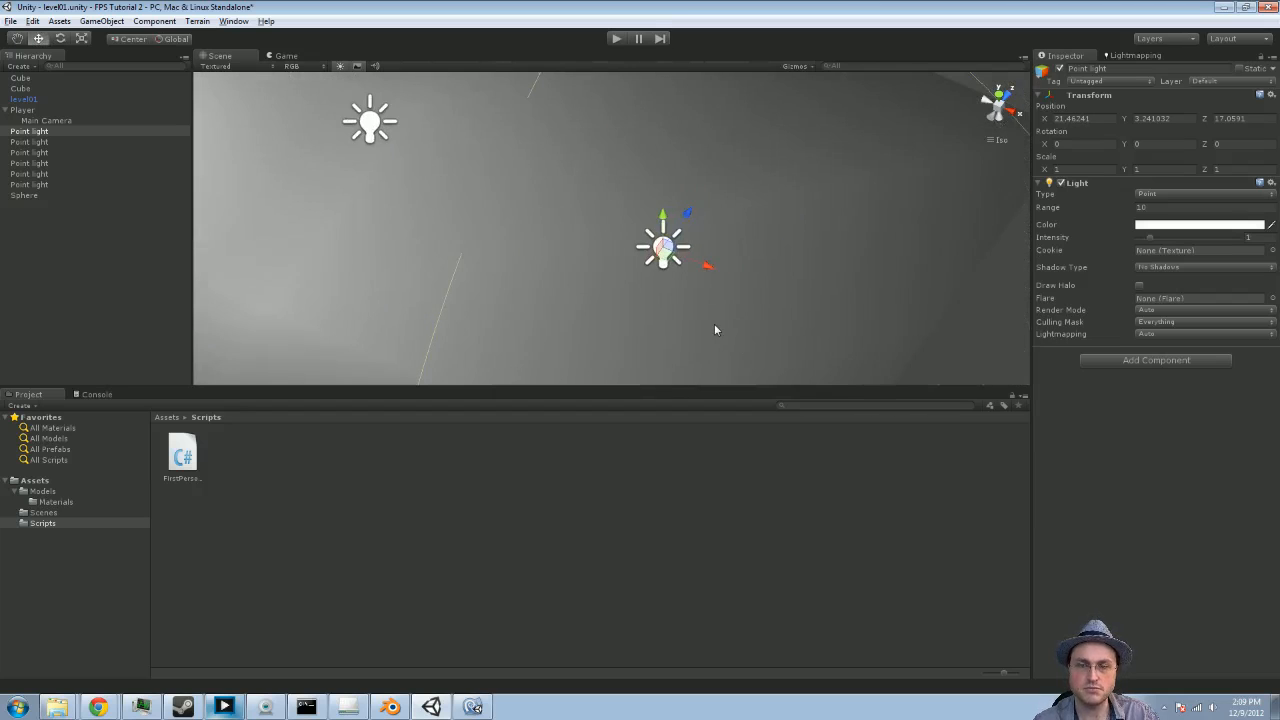
scroll(709, 314, "down", 5)
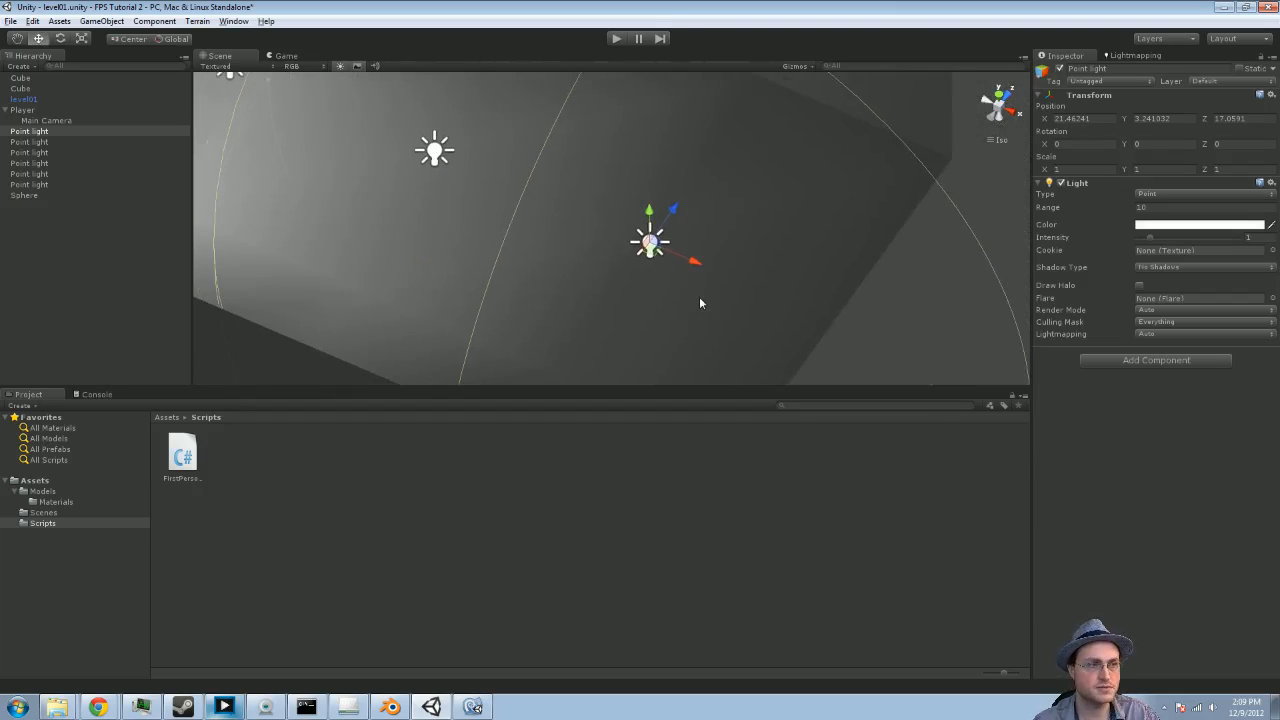
scroll(694, 299, "up", 4)
scroll(693, 303, "down", 5)
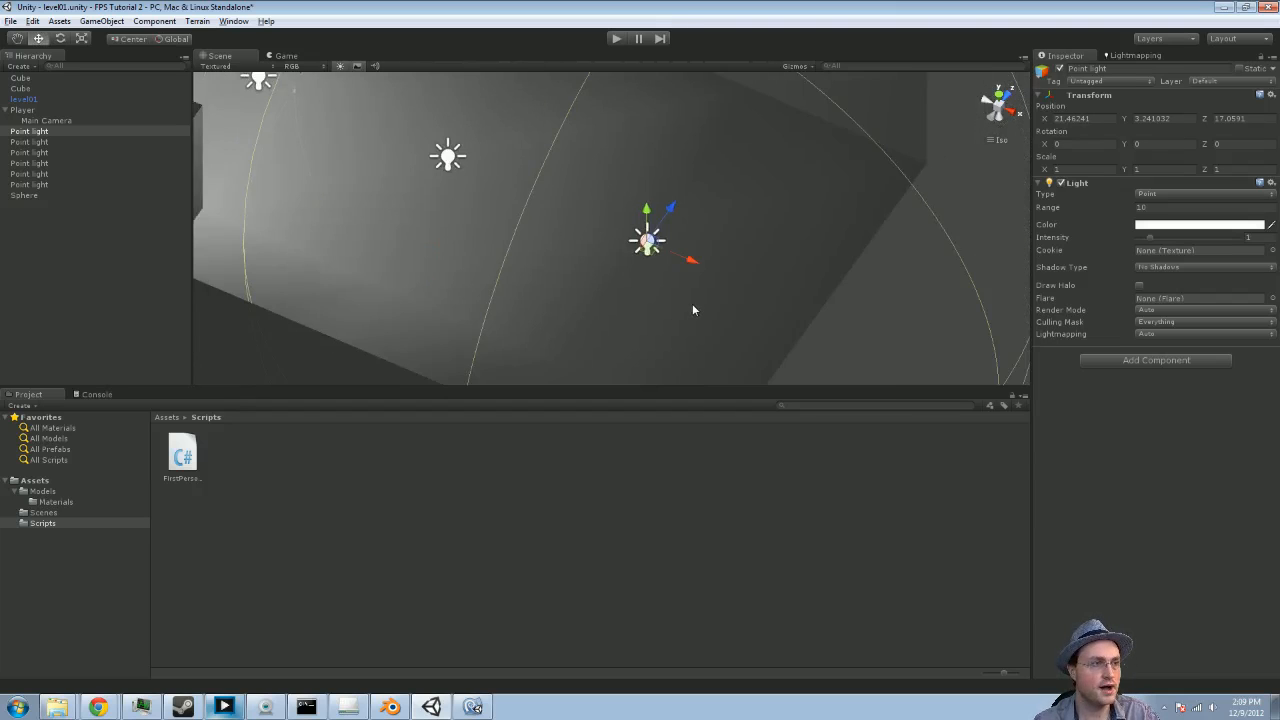
scroll(694, 305, "up", 2)
scroll(693, 304, "up", 2)
scroll(690, 300, "down", 5)
middle_click_drag(521, 219, 705, 292)
scroll(705, 292, "down", 2)
scroll(704, 294, "down", 7)
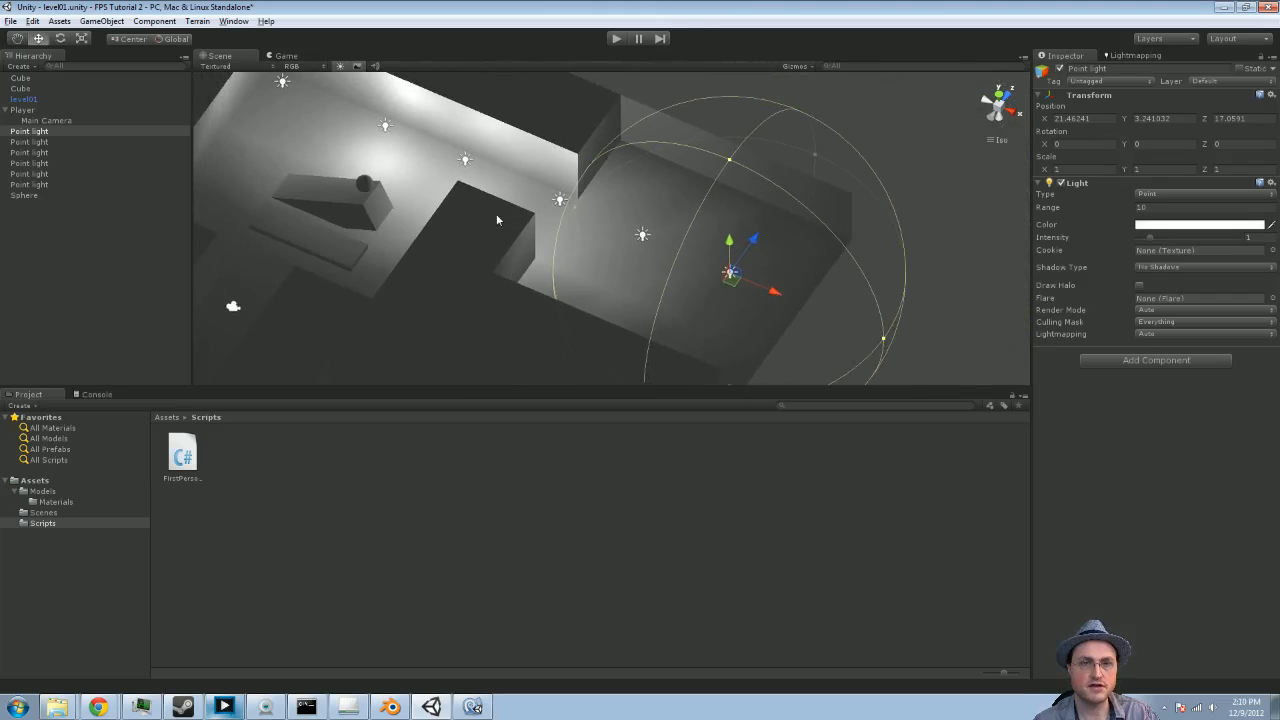
Step: Shift the first light in the row to about X -7.5 and Z 17, and nudge the second along X
middle_click_drag(496, 217, 527, 260)
left_click(309, 122)
left_click_drag(338, 99, 350, 132)
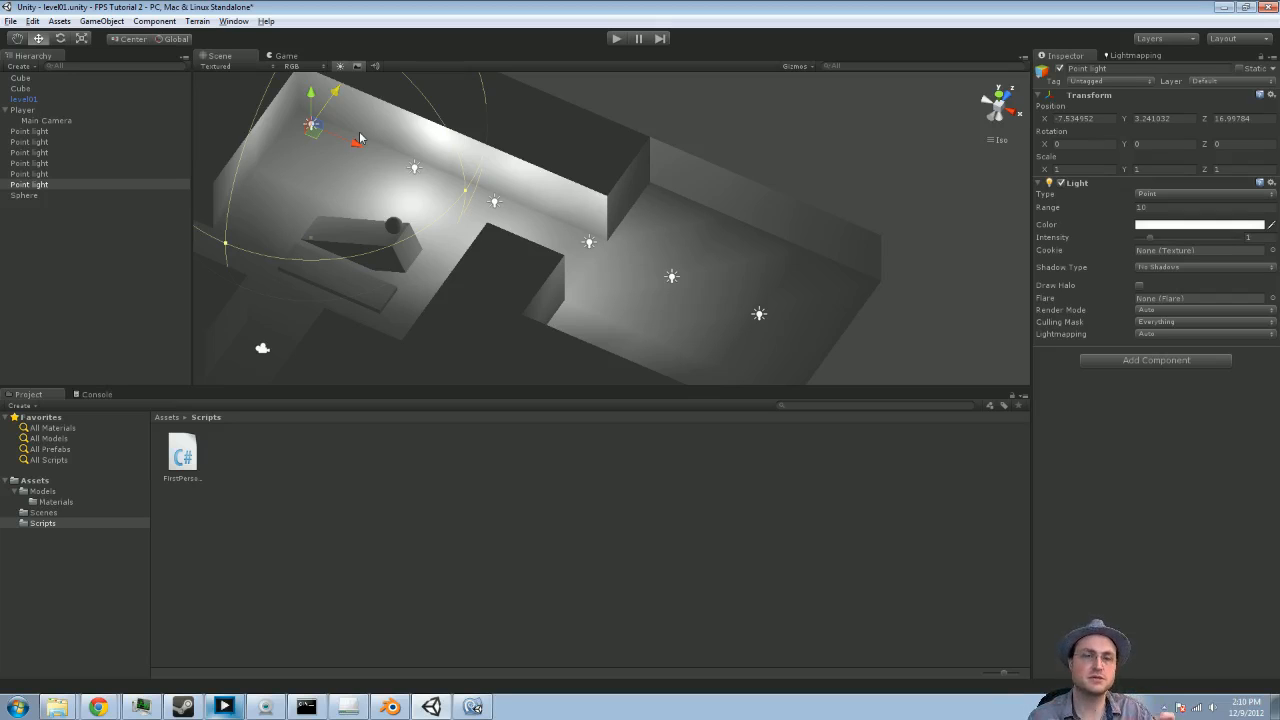
left_click(418, 168)
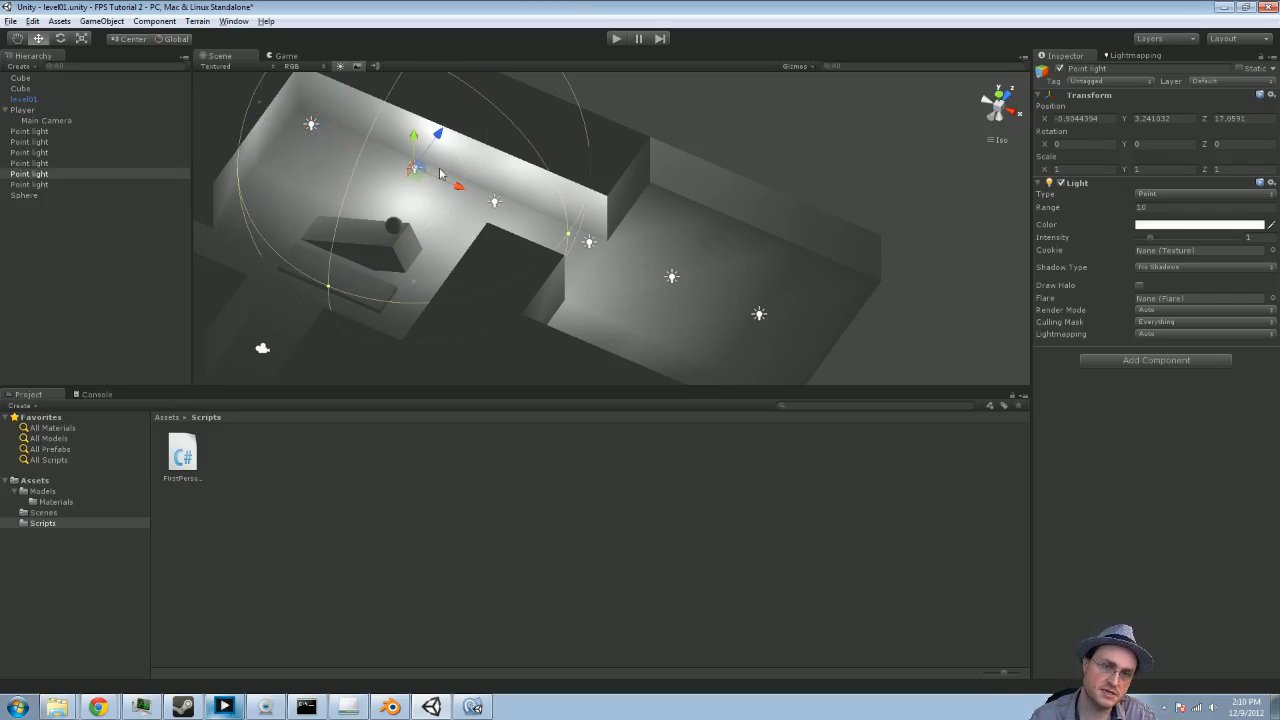
mouse_move(458, 186)
left_mouse_down()
mouse_move(485, 186)
mouse_move(462, 182)
mouse_move(457, 162)
left_mouse_up()
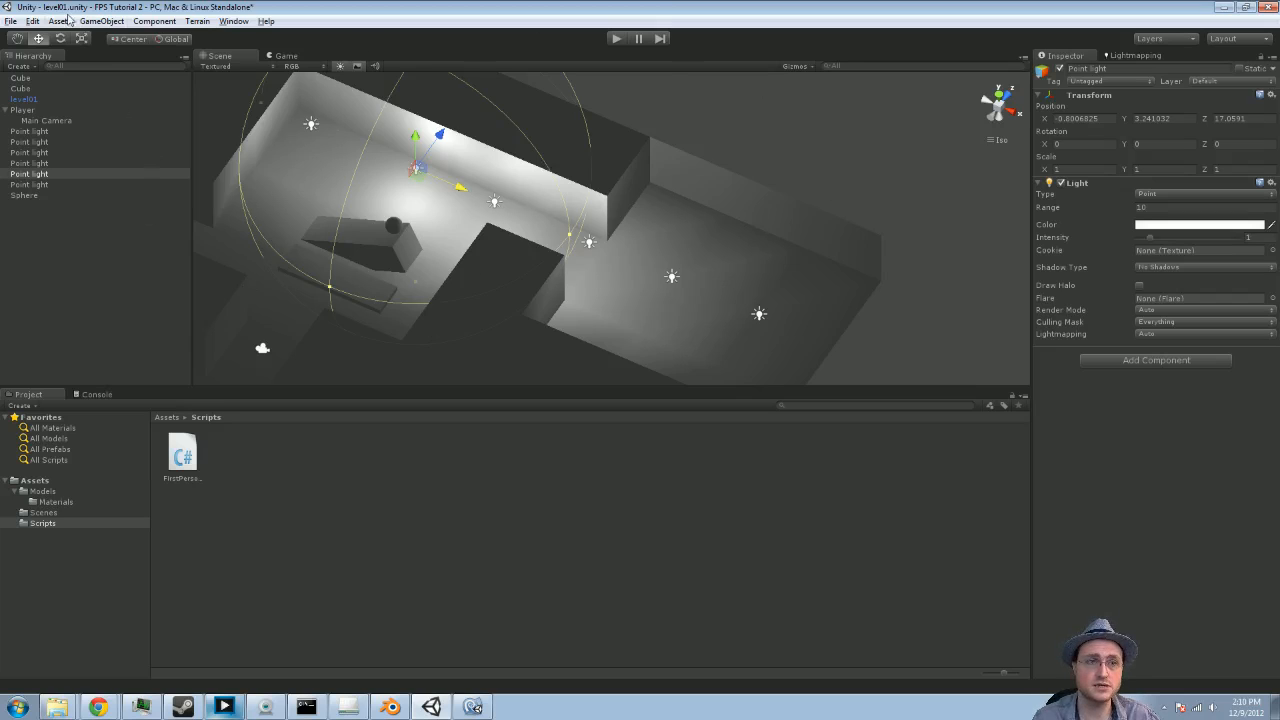
Step: Set the Pixel Light Count of the Good quality level to 0 in the project's quality settings
left_click(33, 21)
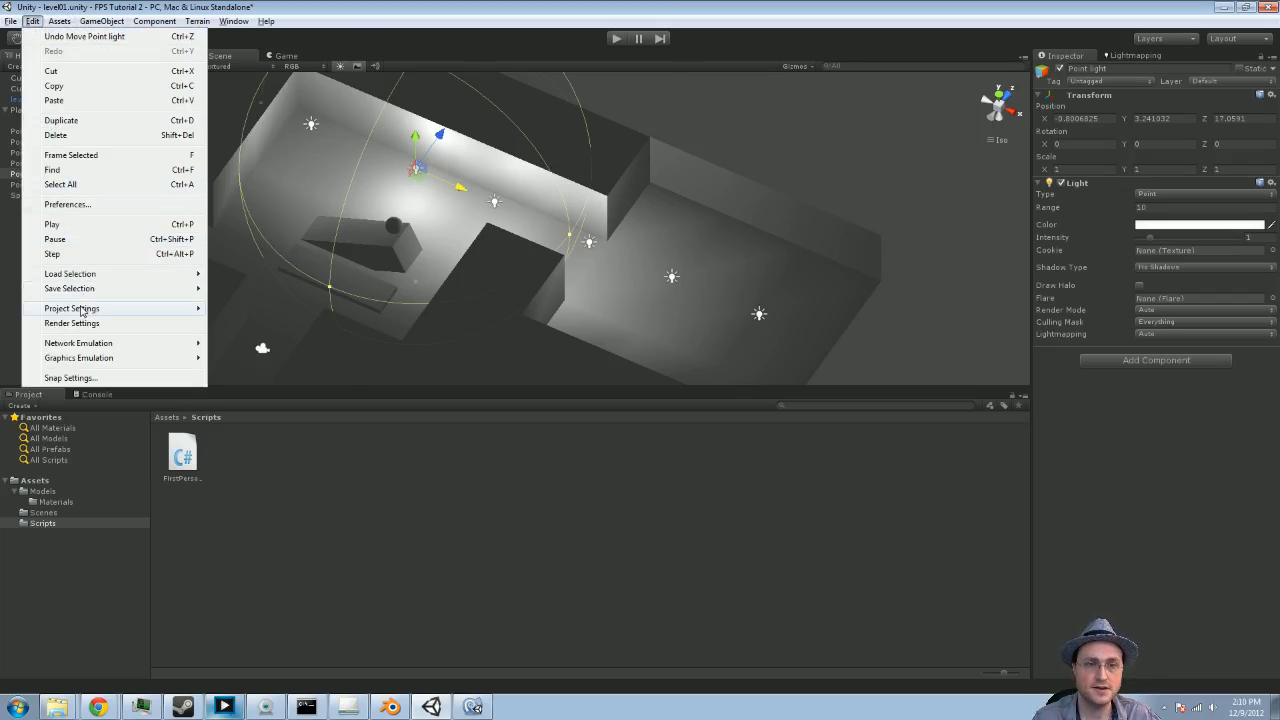
mouse_move(82, 311)
left_click(274, 413)
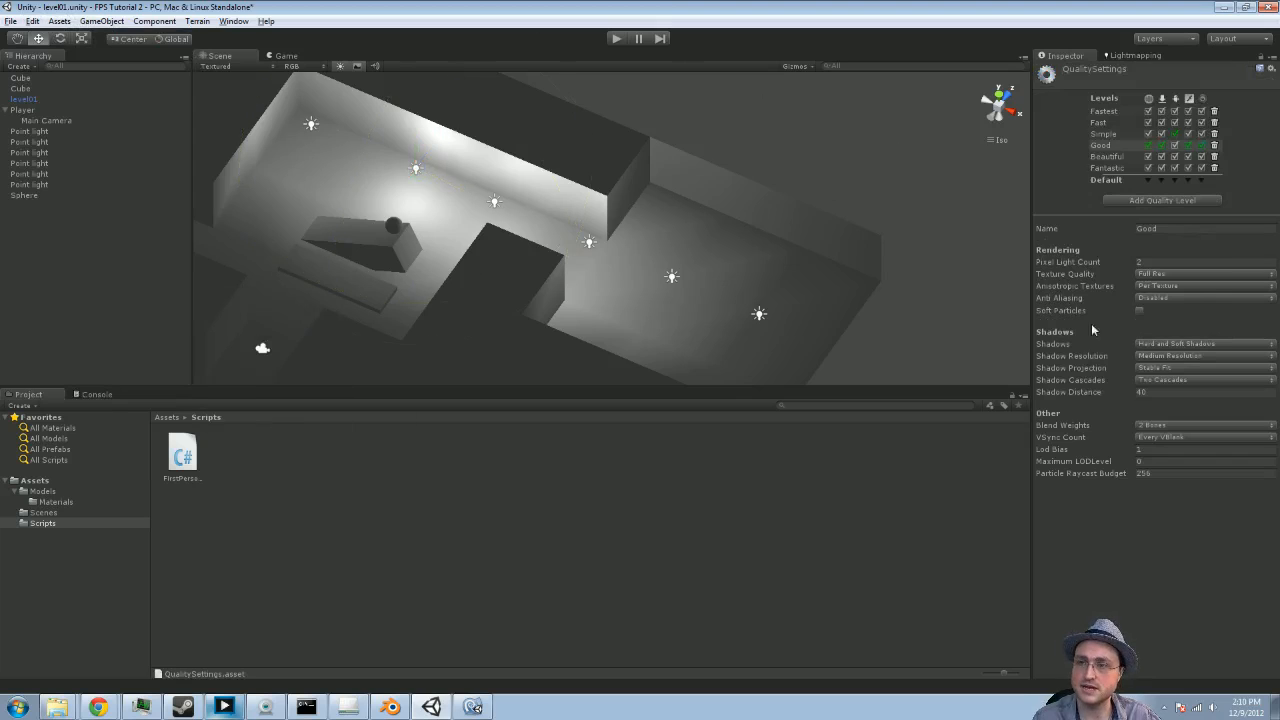
left_click(1153, 262)
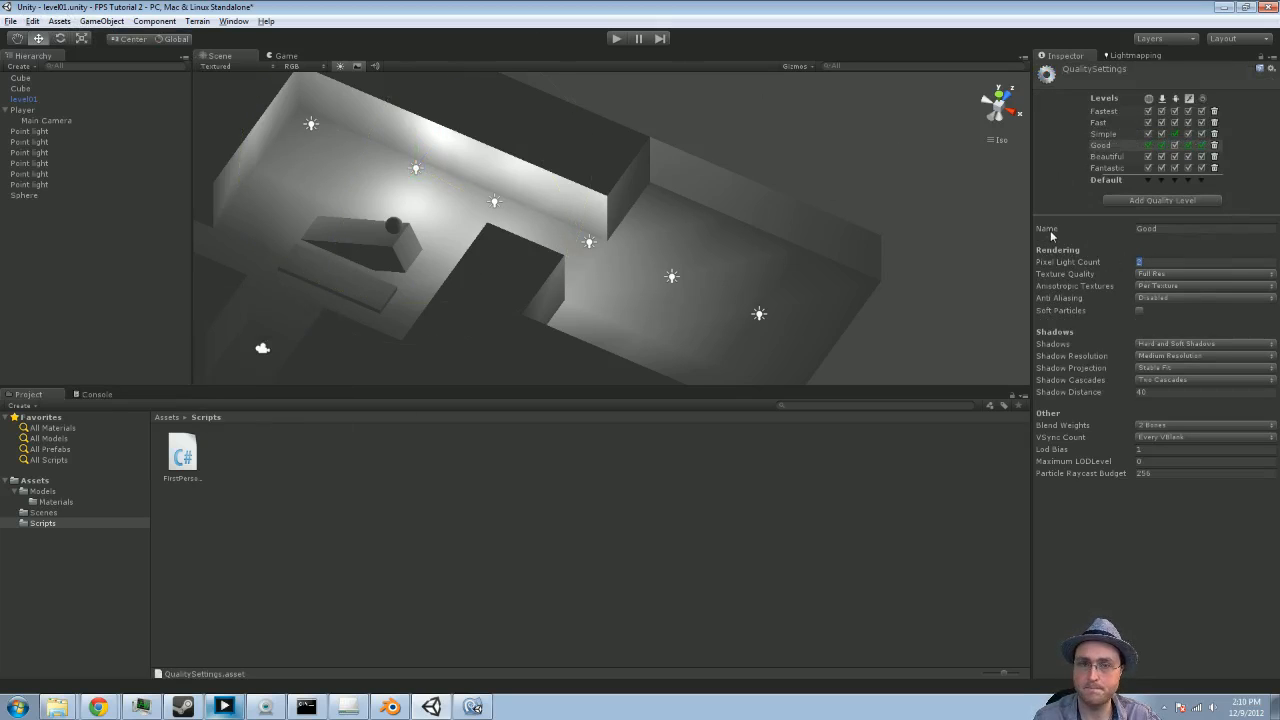
type("0")
Step: Shift the fifth point light in the row slightly along X toward the fourth one
left_click(673, 278)
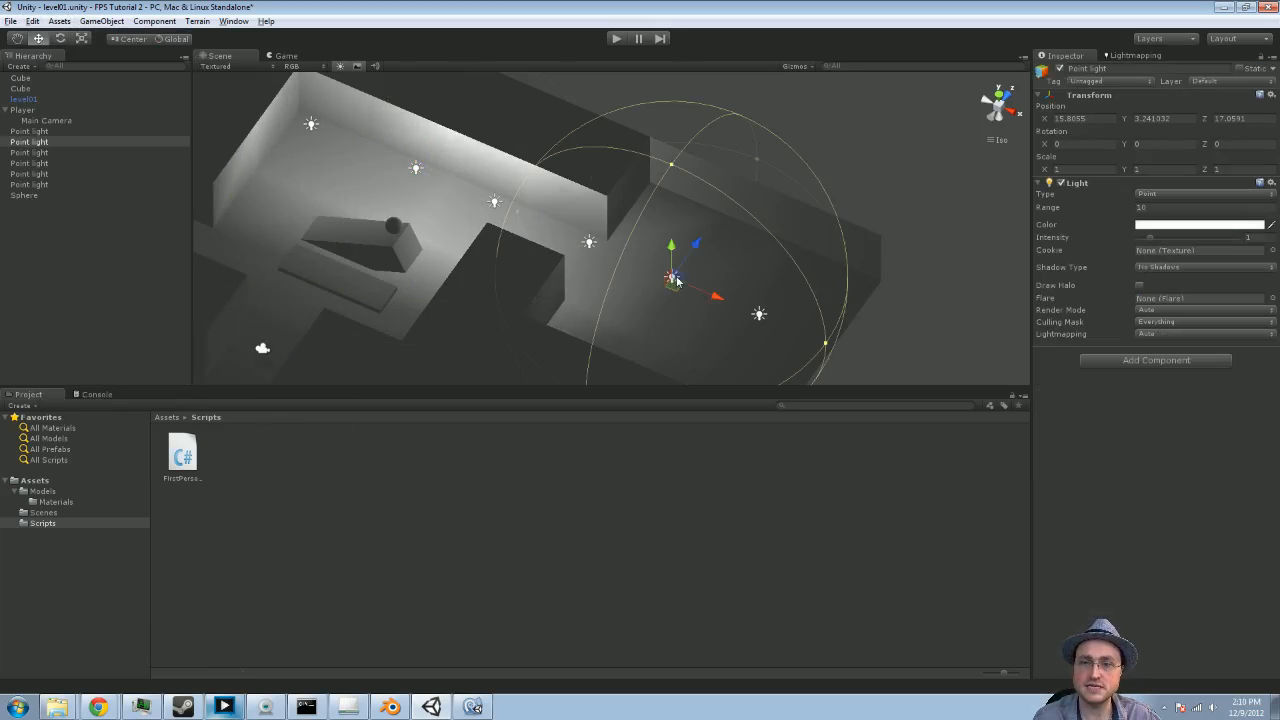
mouse_move(724, 304)
left_mouse_down()
mouse_move(764, 314)
mouse_move(700, 300)
mouse_move(714, 305)
left_mouse_up()
left_click(589, 241)
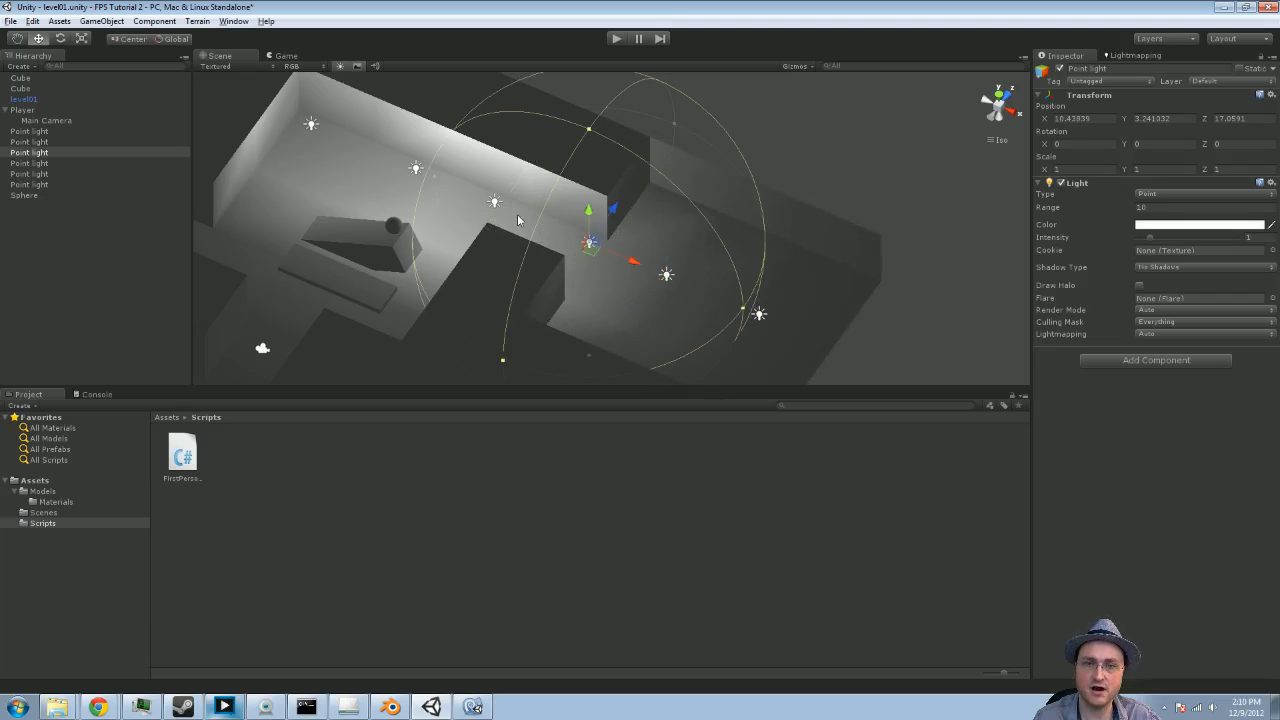
Step: Move the third point light in the row along X toward the second, to about X 2.17
left_click(494, 202)
mouse_move(541, 222)
left_mouse_down()
mouse_move(492, 210)
mouse_move(548, 226)
mouse_move(505, 218)
mouse_move(518, 221)
left_mouse_up()
key("f")
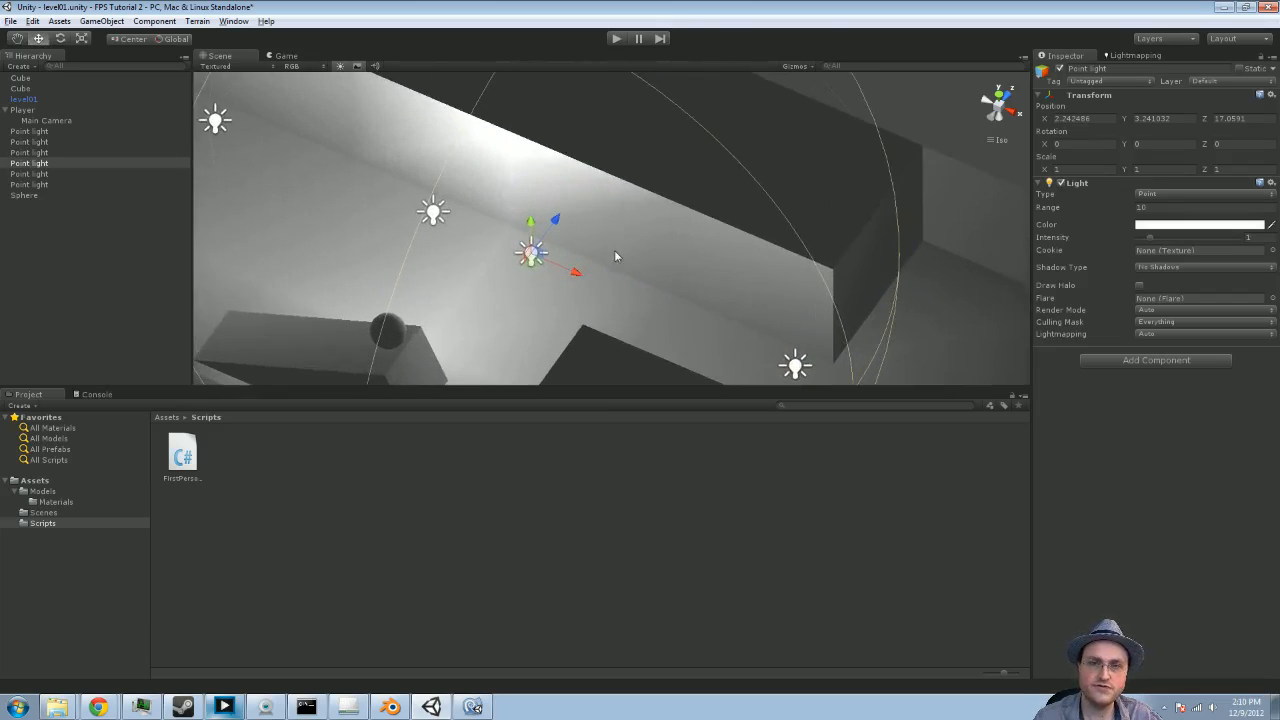
scroll(594, 258, "up", 2)
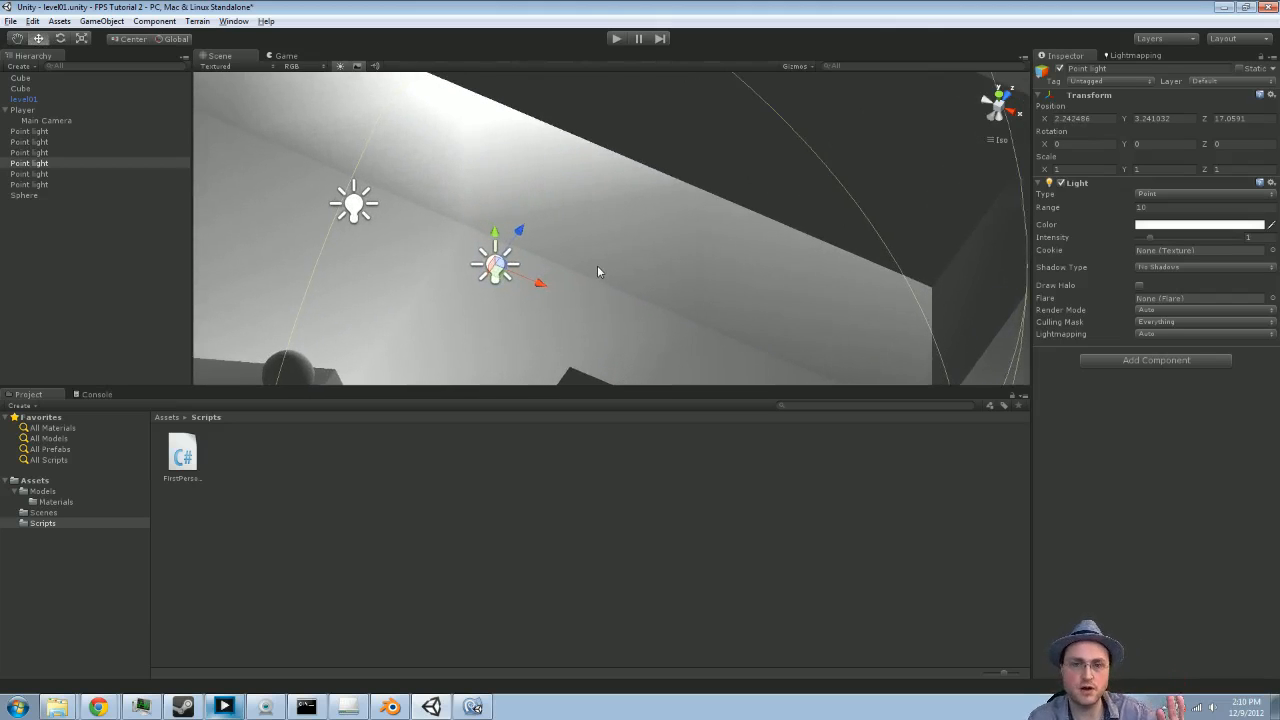
scroll(567, 291, "down", 2)
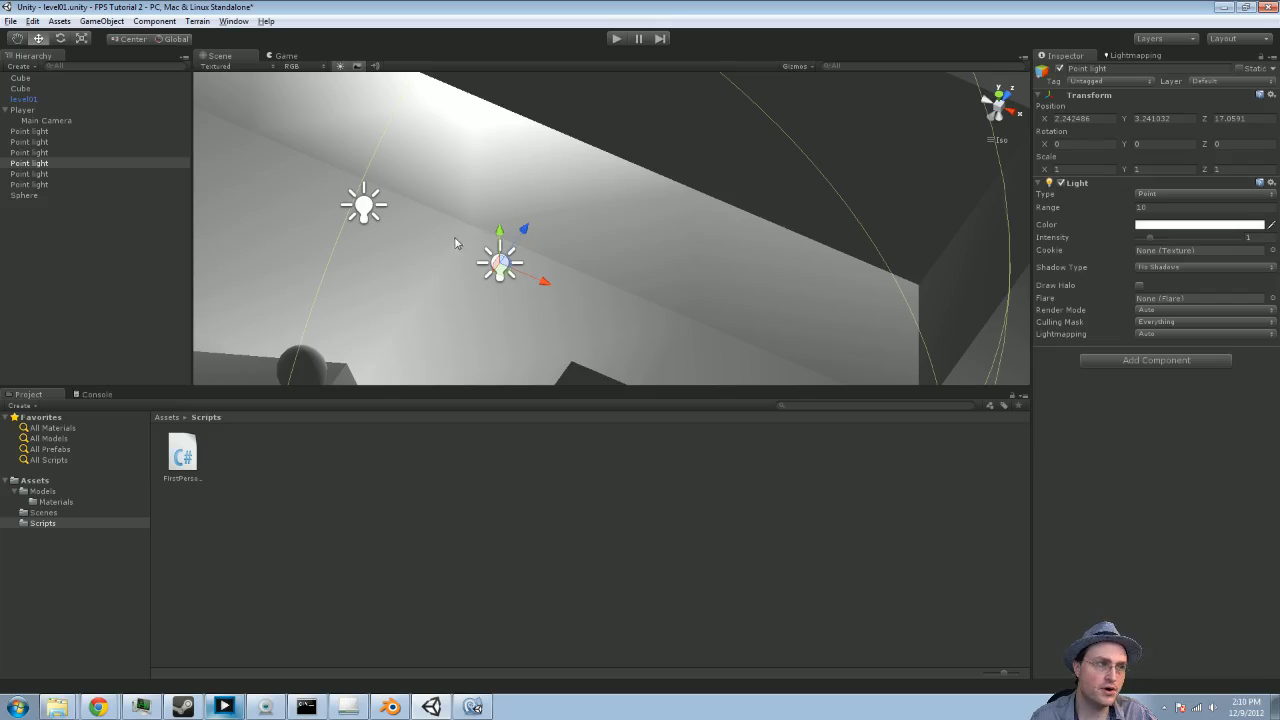
left_click_drag(545, 281, 545, 123)
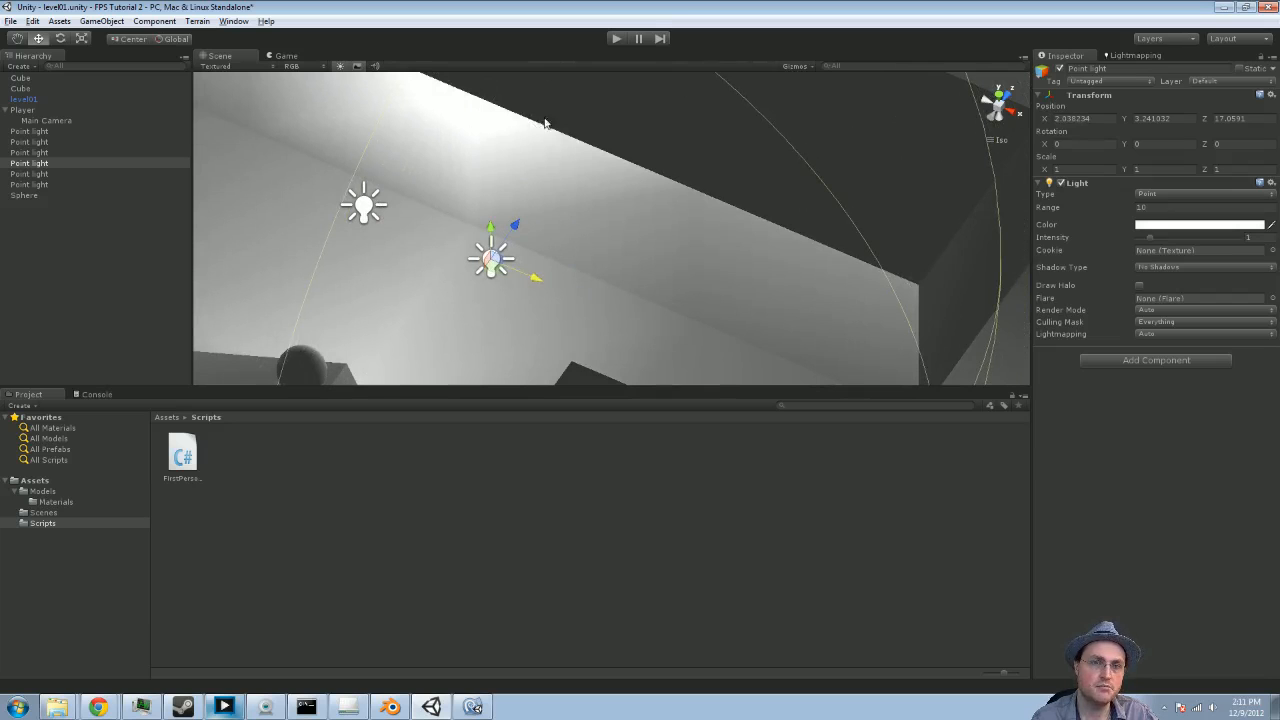
mouse_move(533, 278)
left_mouse_down()
mouse_move(426, 258)
mouse_move(509, 303)
mouse_move(572, 306)
mouse_move(540, 282)
left_mouse_up()
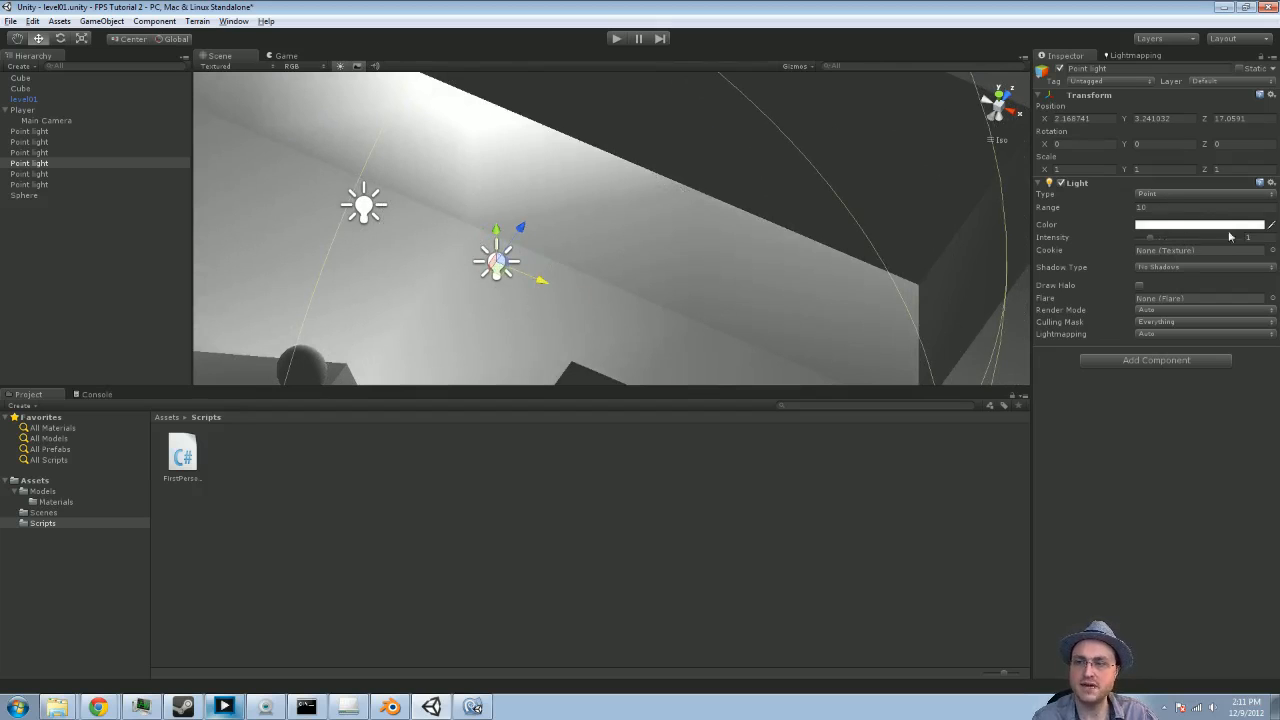
Step: Set the Pixel Light Count of the Good quality level to 8 in the project's quality settings
left_click(13, 20)
mouse_move(33, 20)
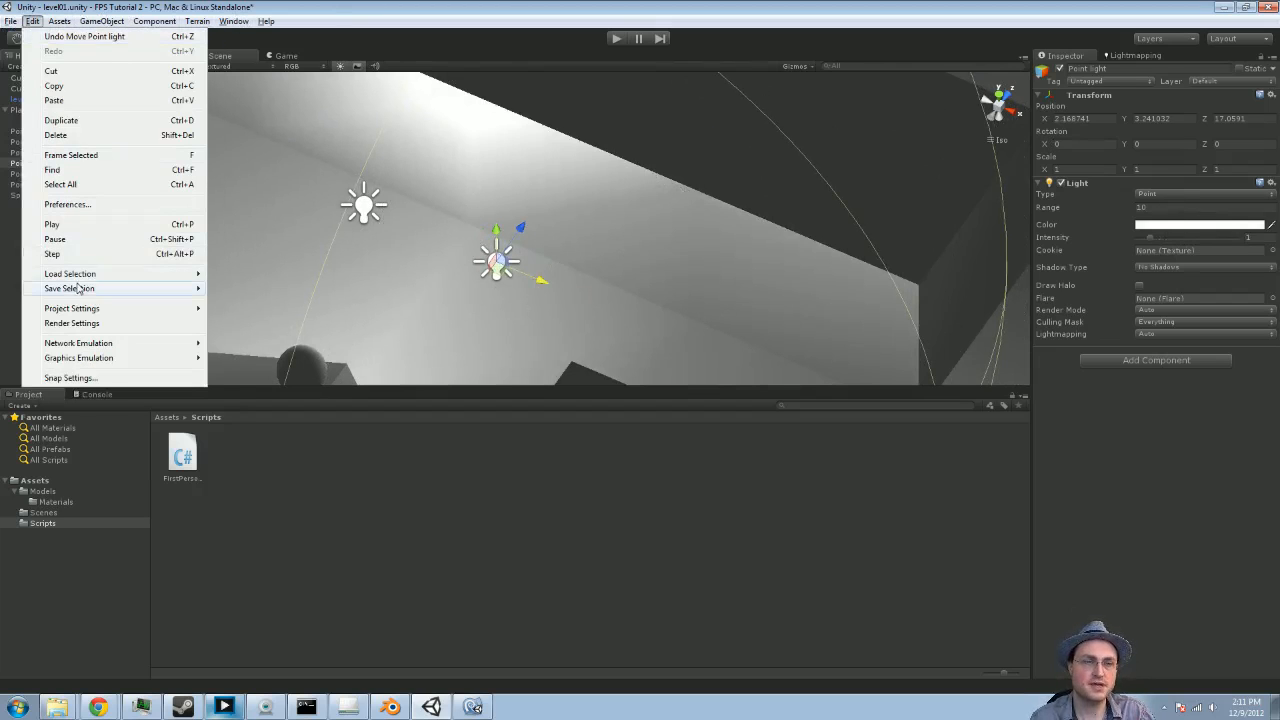
mouse_move(90, 312)
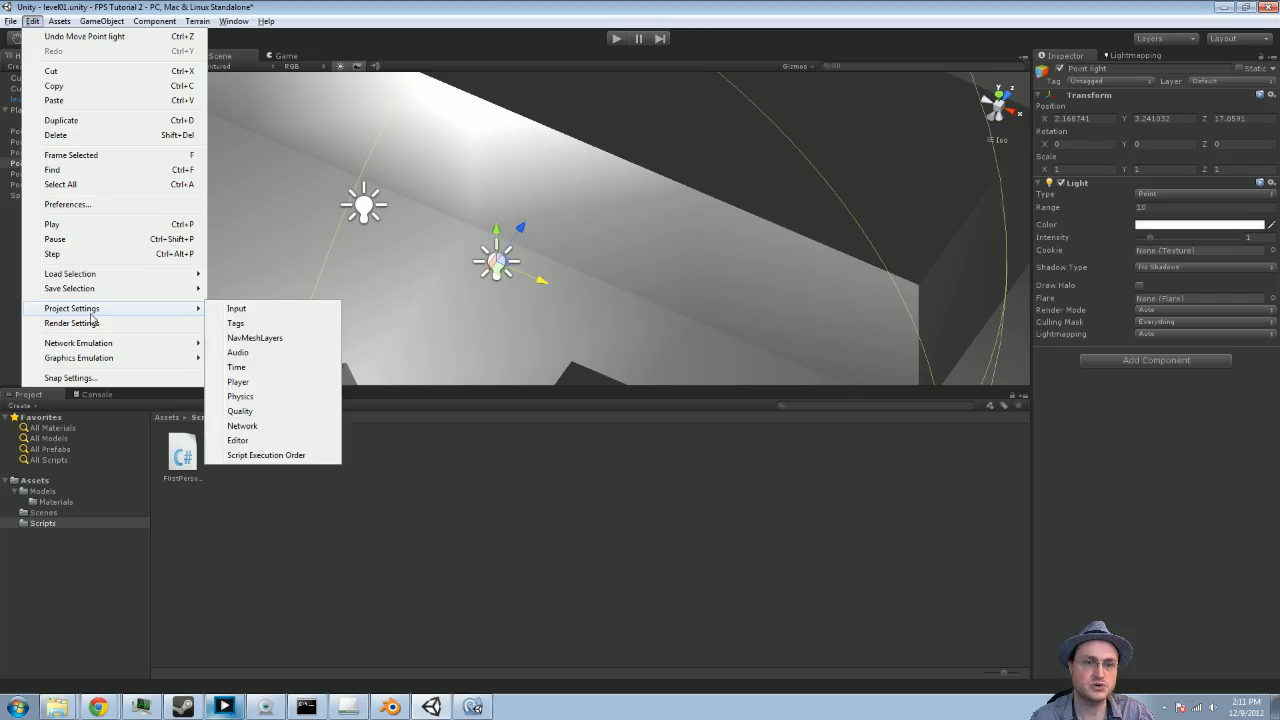
left_click(266, 411)
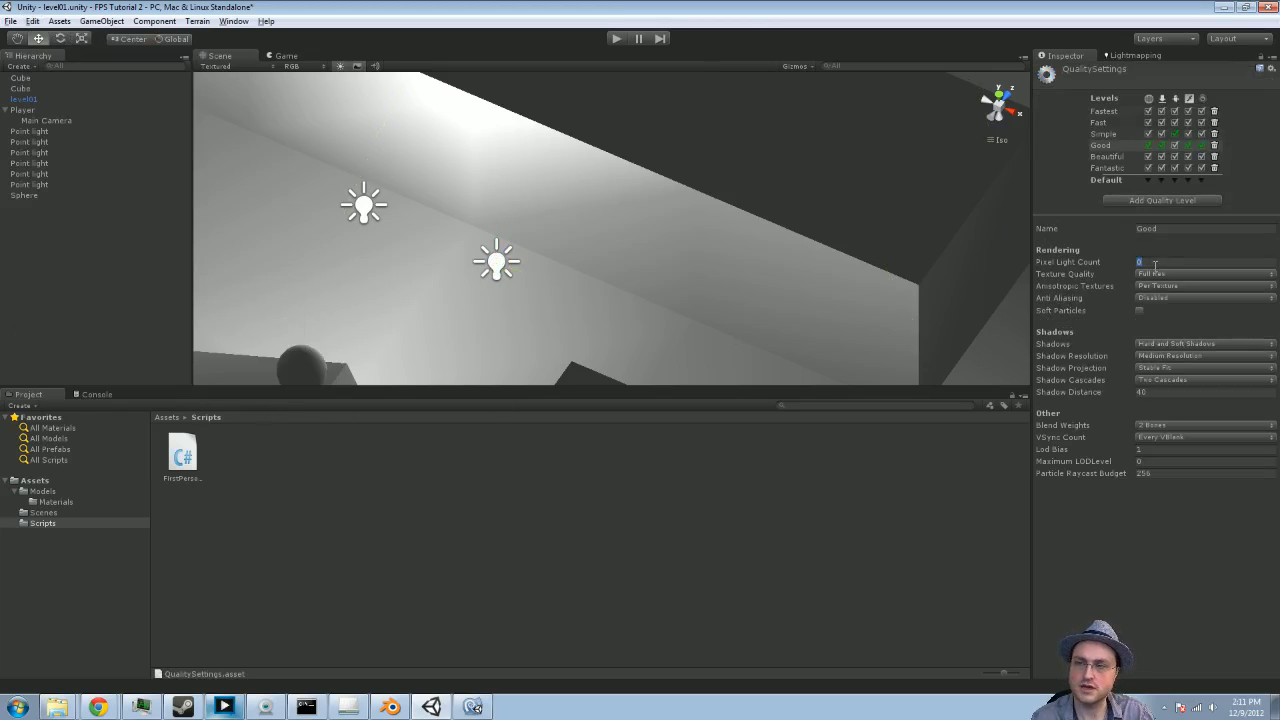
type("8")
Step: Change the third point light's color to pure red (R 255, G 0, B 0)
left_click(497, 260)
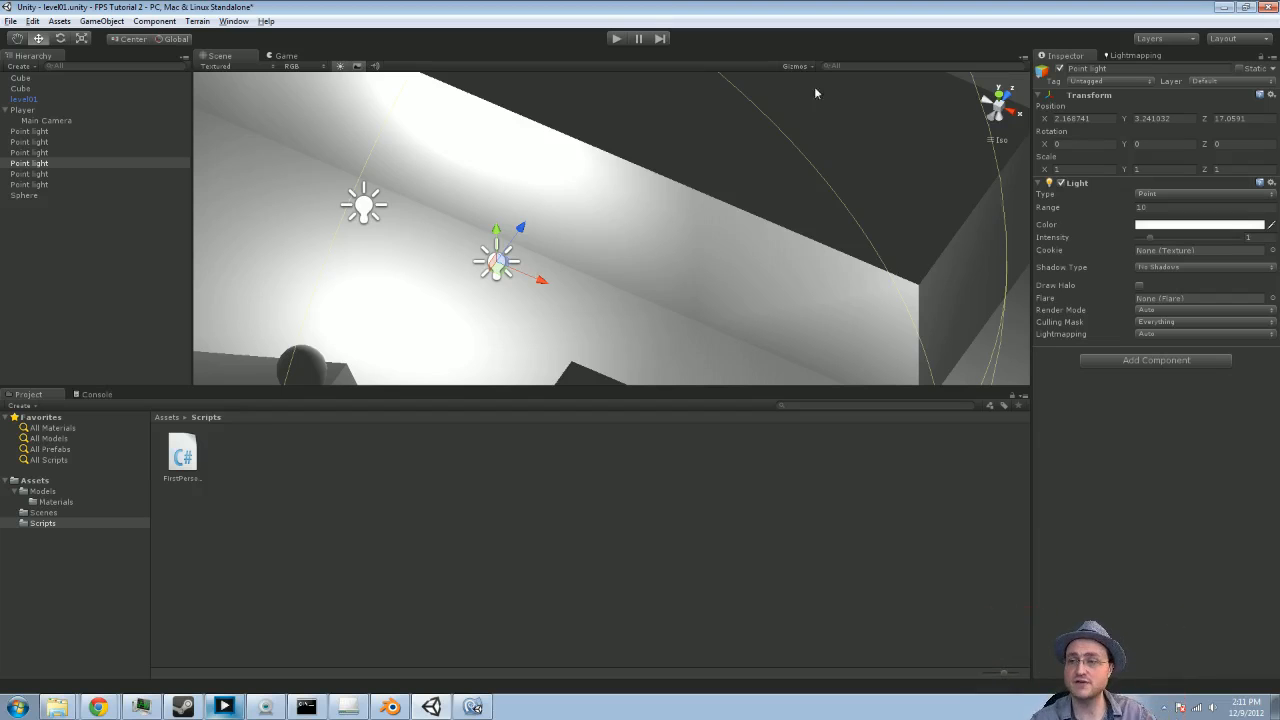
left_click(1219, 227)
left_click_drag(45, 65, 104, 44)
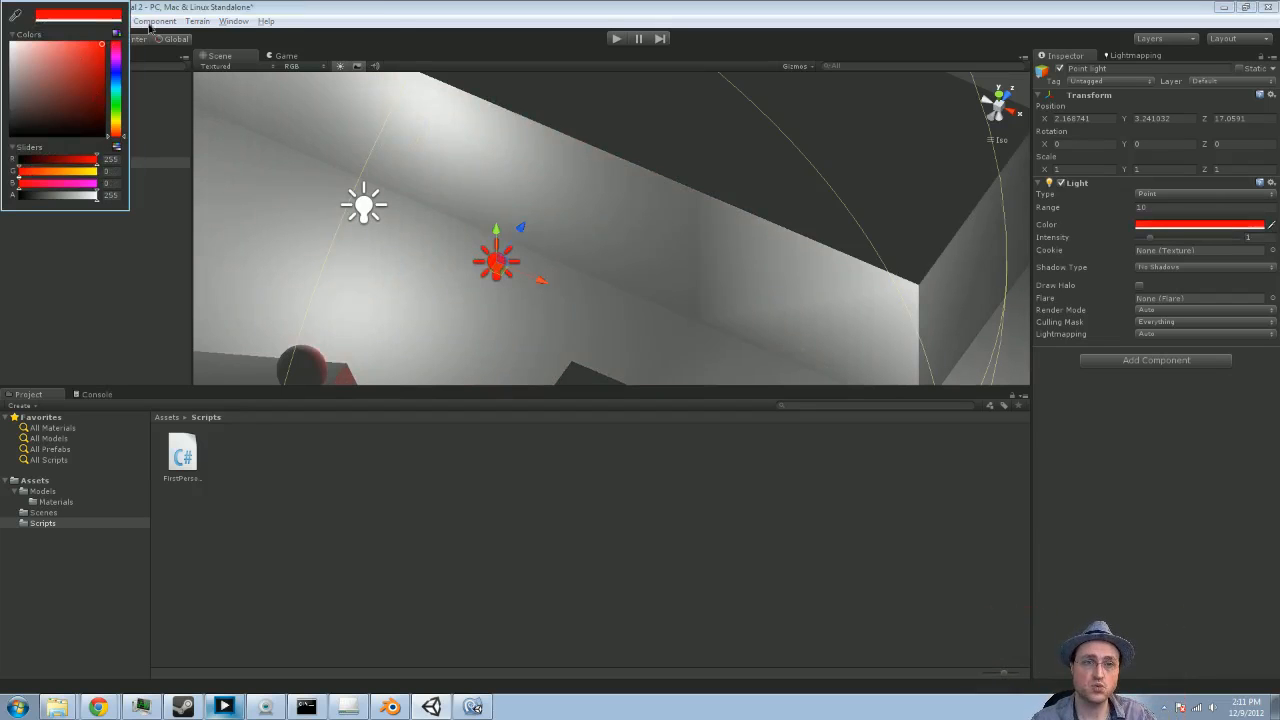
Step: Change the color of the white point light beside the red one to pure green
left_click(390, 9)
left_click(366, 205)
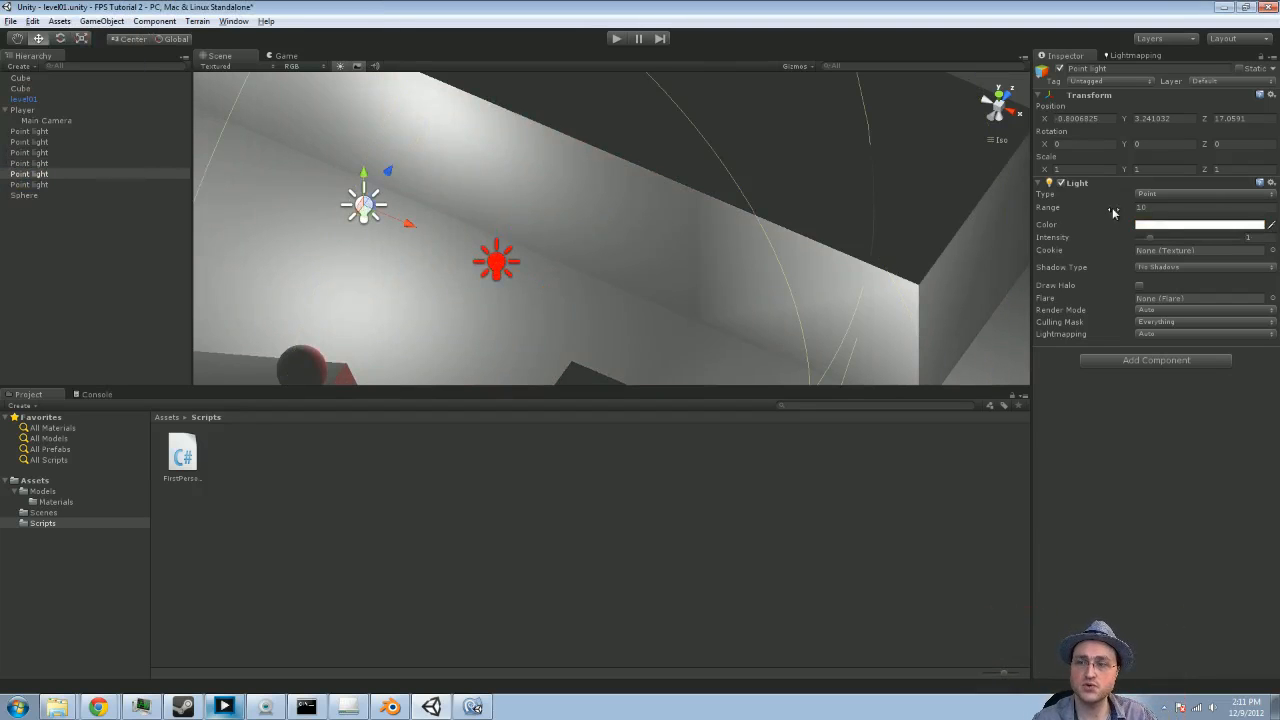
left_click(1162, 228)
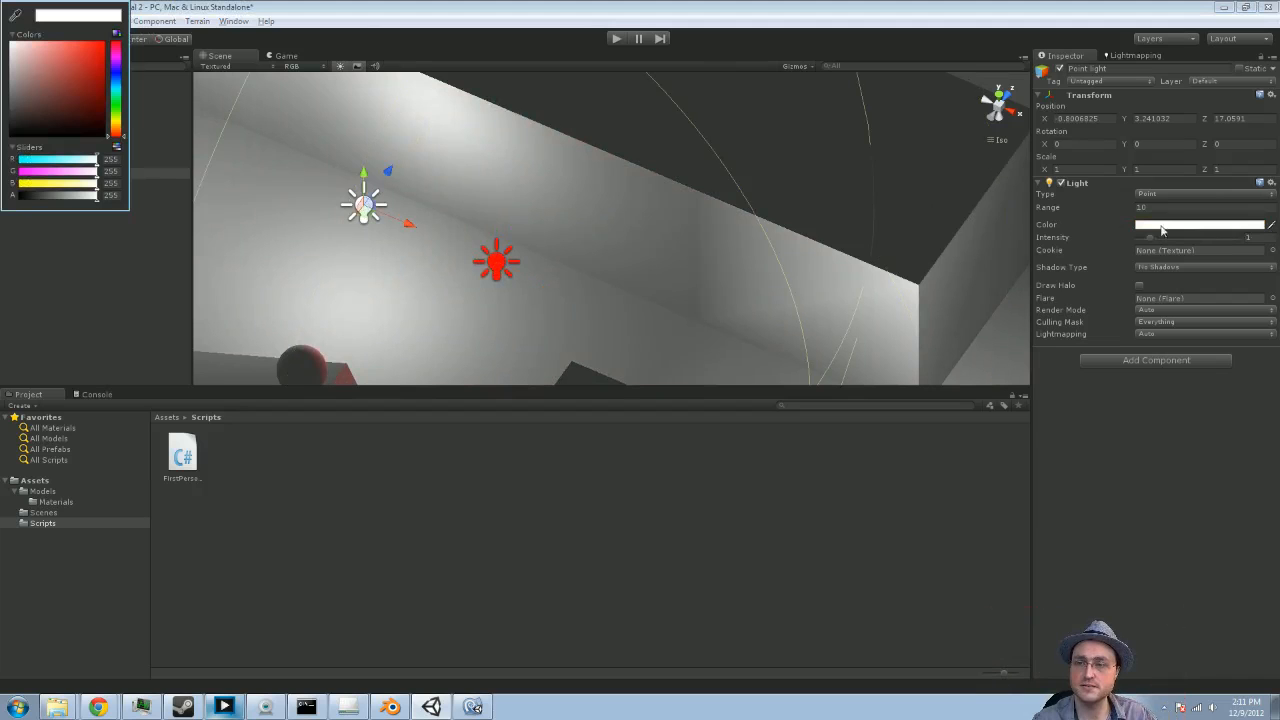
left_click(117, 97)
left_click(437, 10)
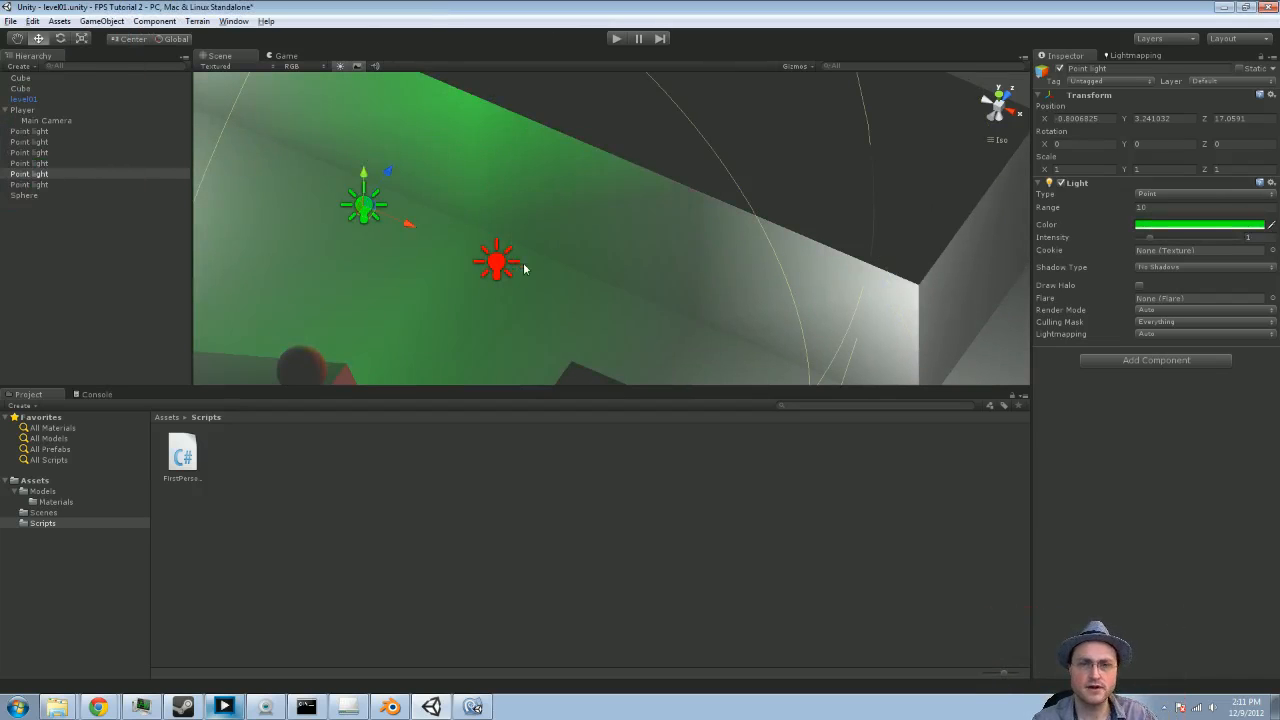
Step: Delete the white point light beyond the green one at the end of the row
left_click(591, 194)
scroll(591, 194, "down", 10)
left_click(353, 158)
key("Delete")
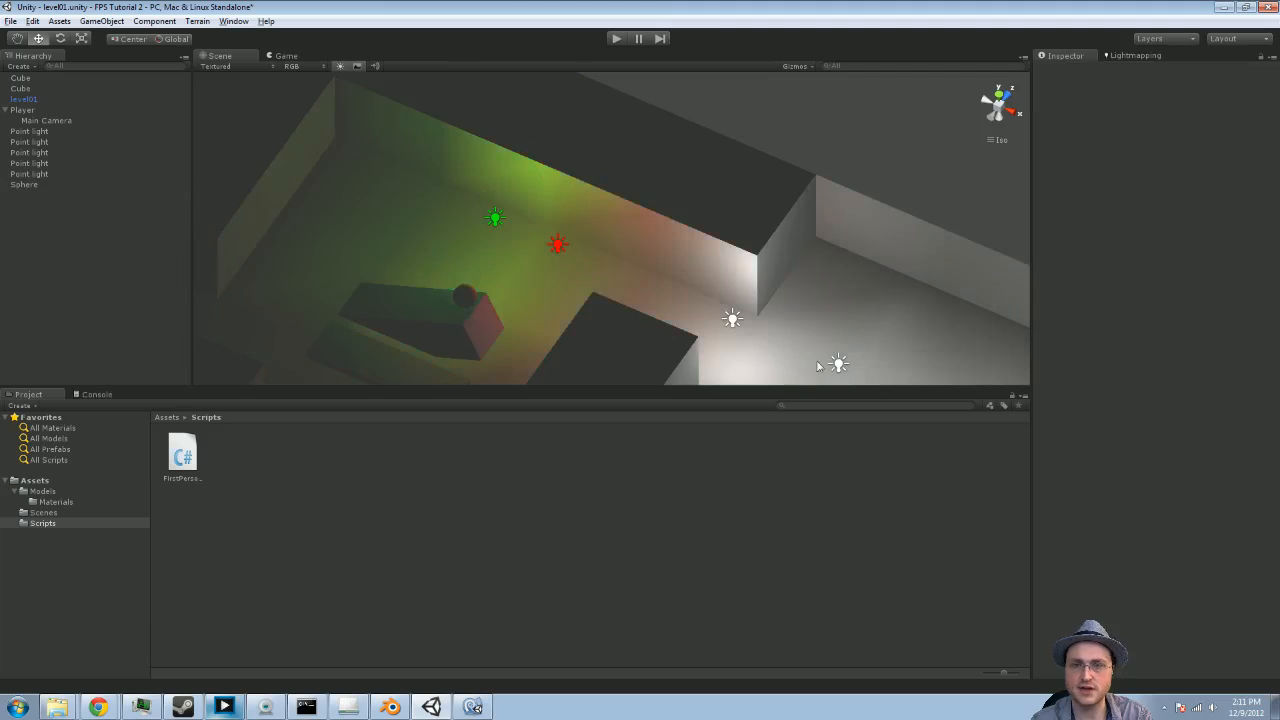
Step: Delete the three remaining white point lights, keeping only the green and red ones
scroll(871, 319, "down", 4)
middle_click_drag(871, 319, 671, 202)
left_click_drag(854, 201, 589, 301)
key("Delete")
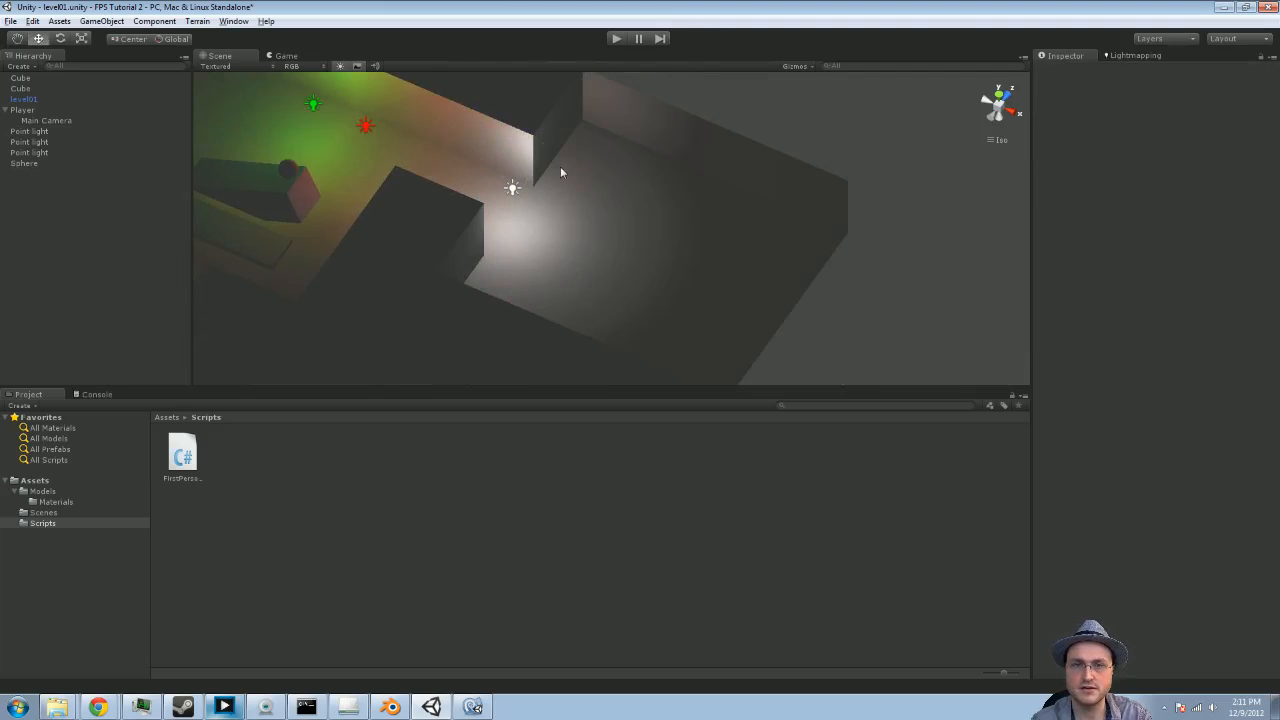
left_click(512, 188)
key("Delete")
middle_click_drag(443, 251, 646, 363)
scroll(534, 289, "up", 5)
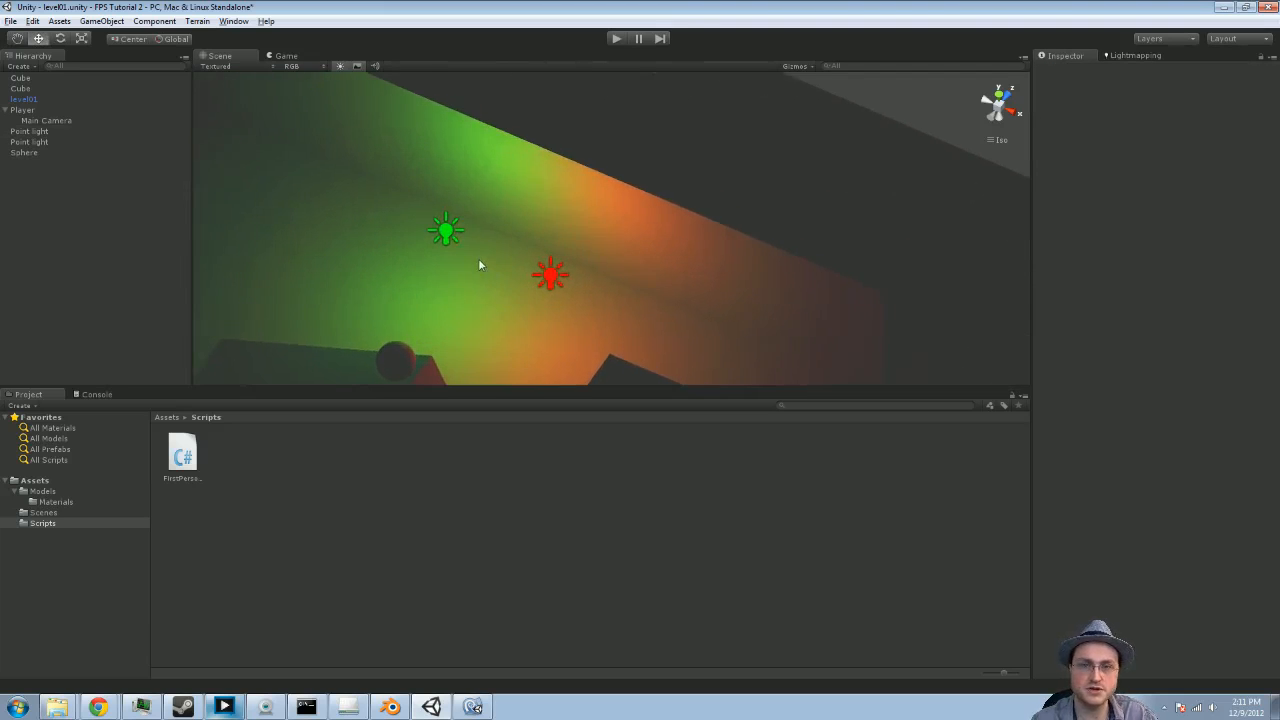
scroll(478, 259, "up", 3)
middle_click_drag(470, 266, 548, 274)
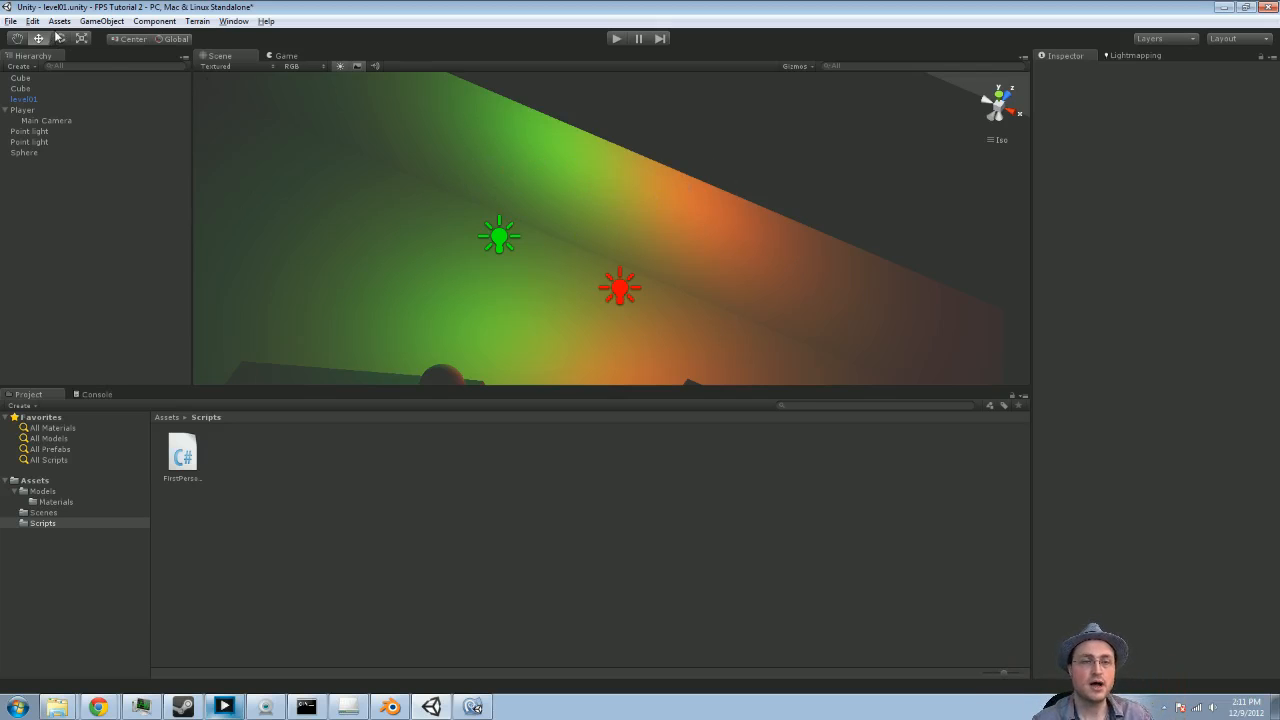
Step: Open the project's quality settings and inspect the Pixel Light Count of the Fantastic level
left_click(52, 22)
mouse_move(33, 21)
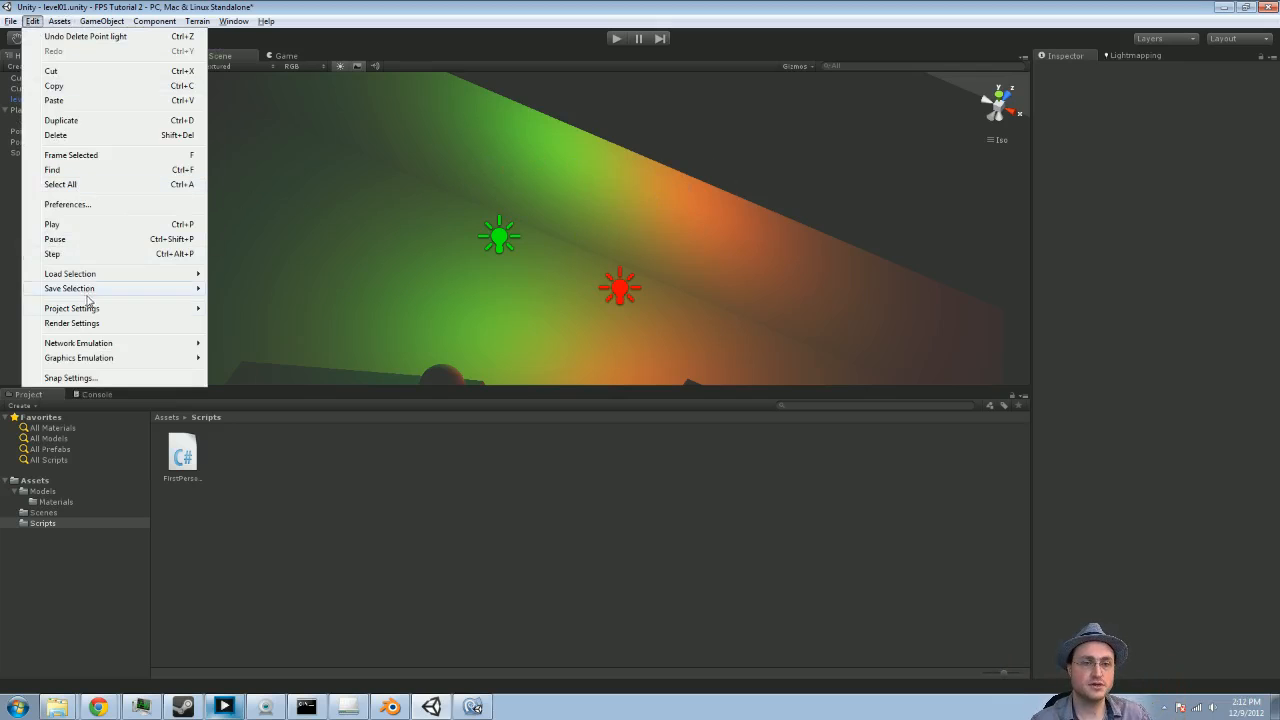
mouse_move(90, 308)
left_click(286, 412)
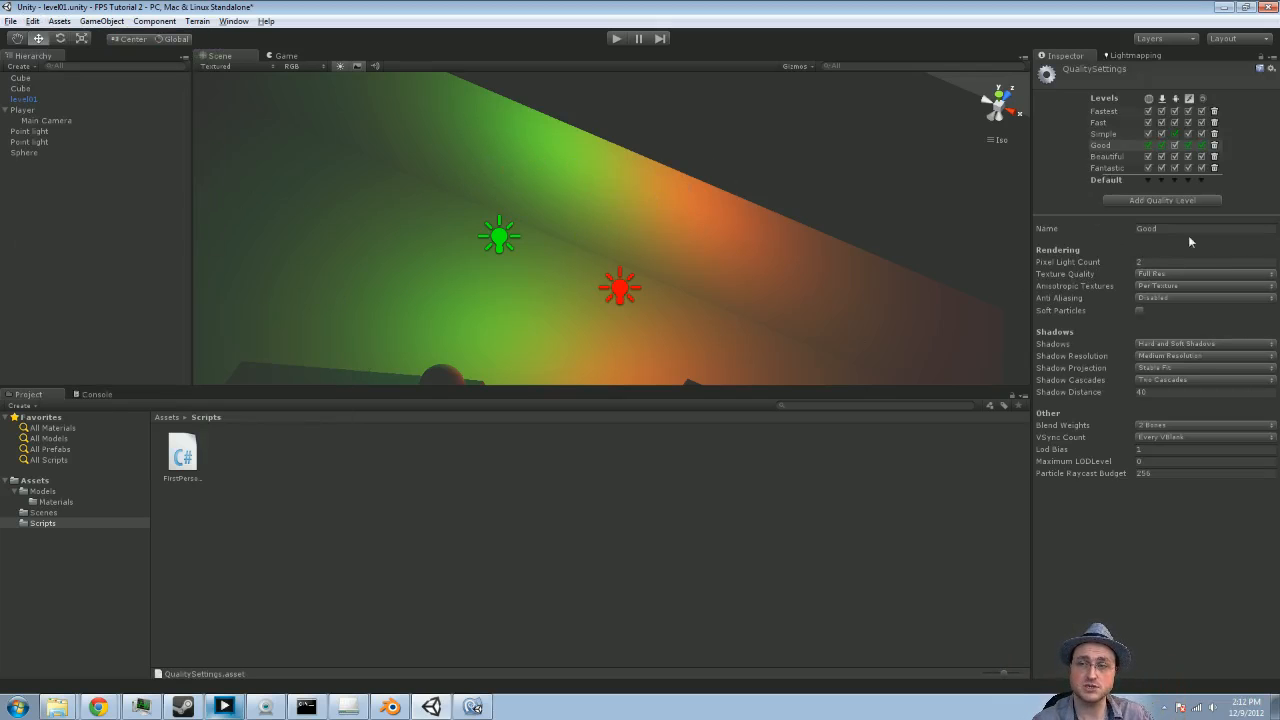
left_click(1118, 169)
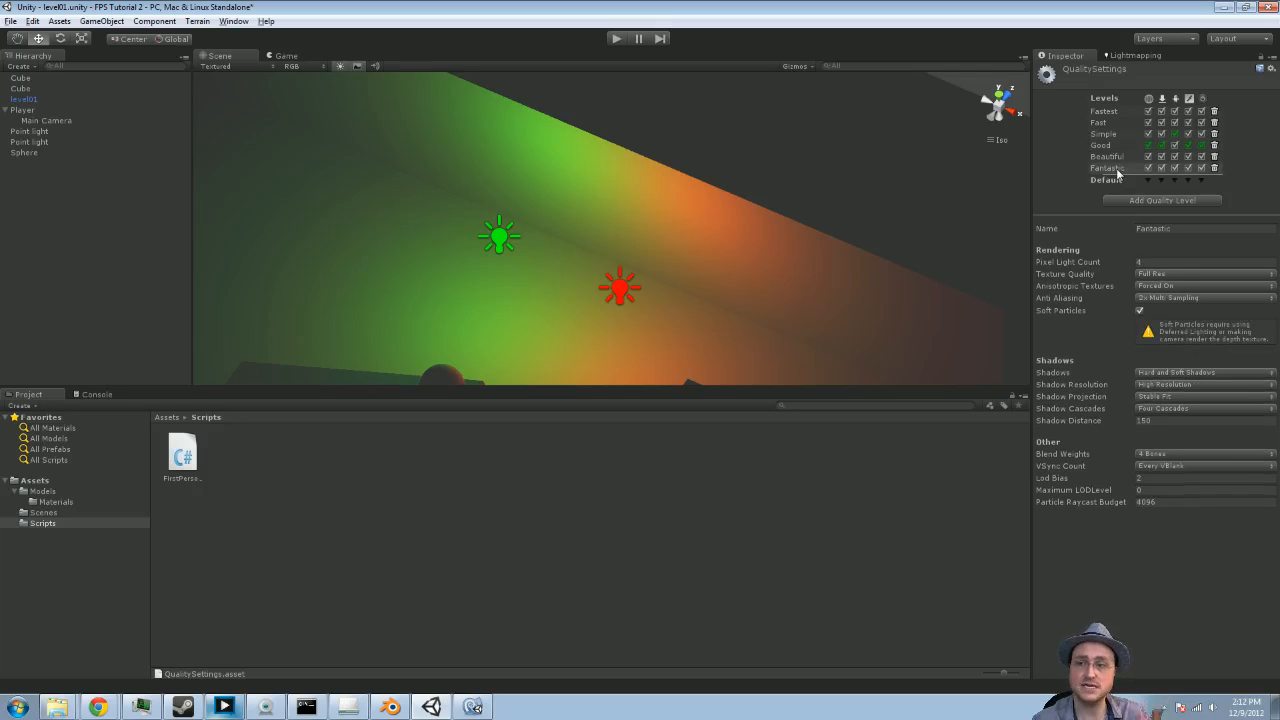
left_click(1155, 263)
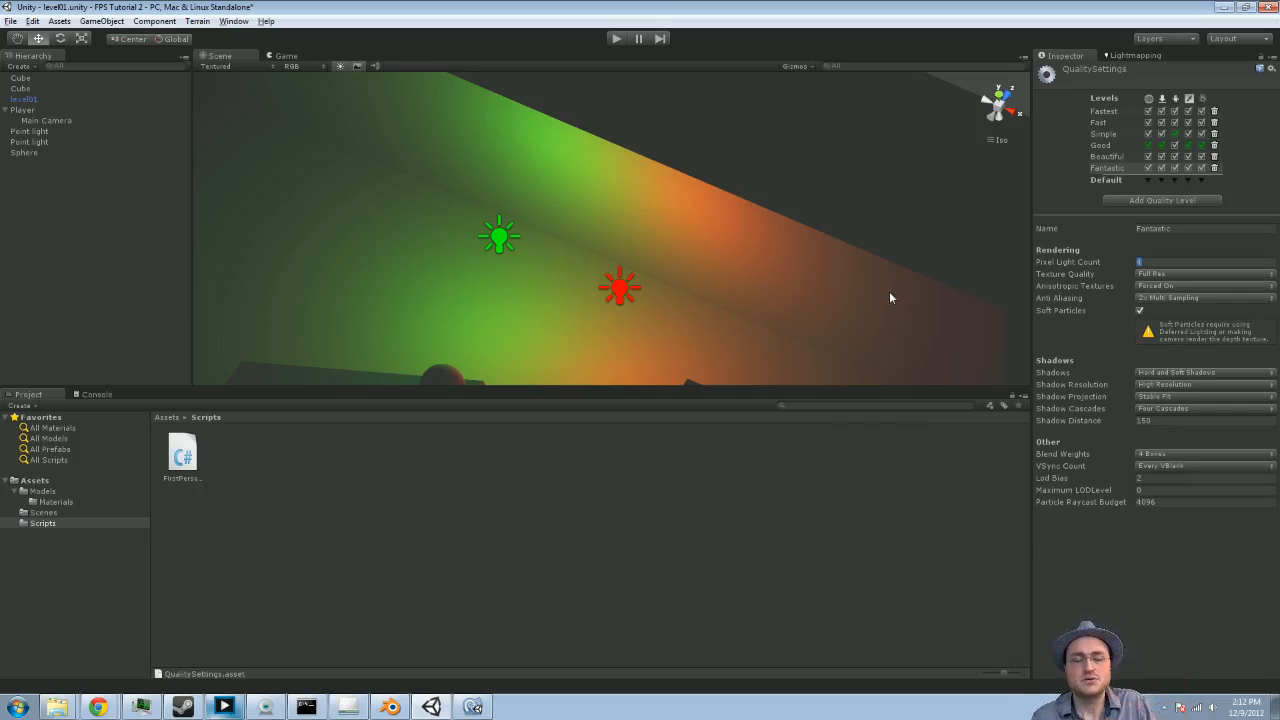
Step: Duplicate the green and red point lights together and move the copies across the first room to about Z 13.47
left_click(628, 212)
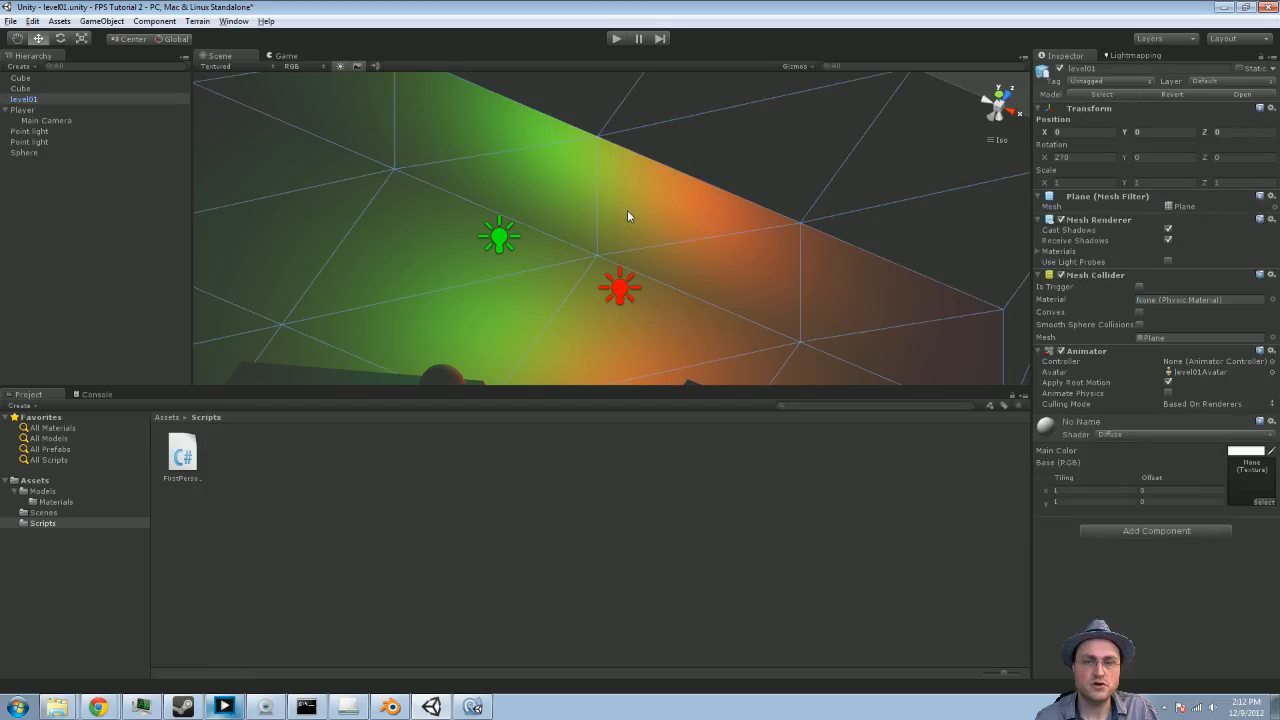
scroll(621, 212, "down", 5)
left_click_drag(700, 206, 466, 299)
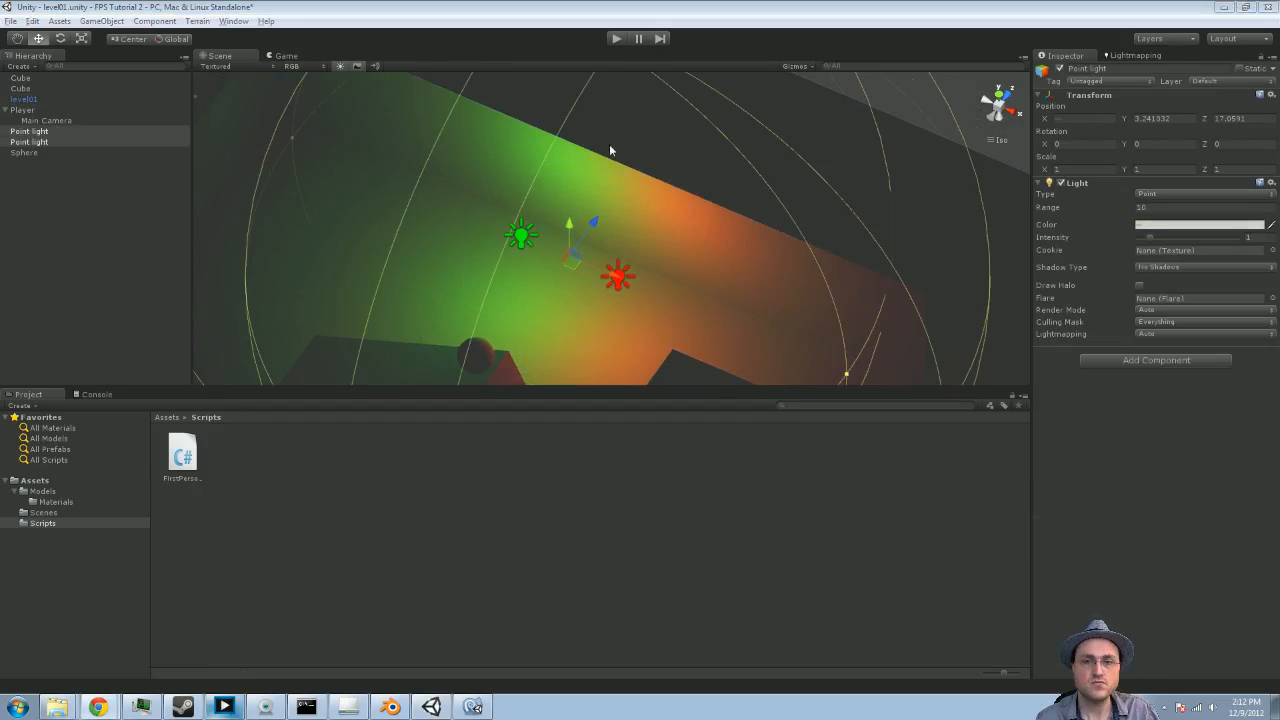
middle_click_drag(619, 176, 654, 163)
scroll(674, 222, "down", 9)
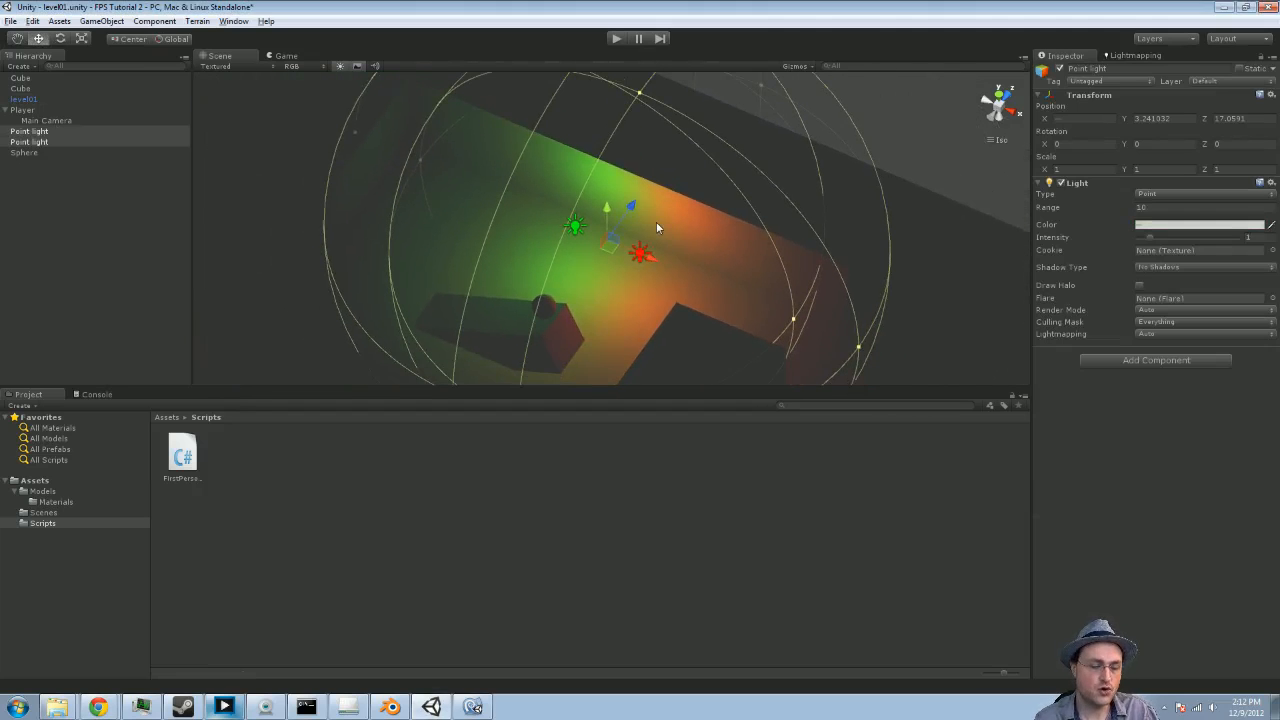
key("ctrl+d")
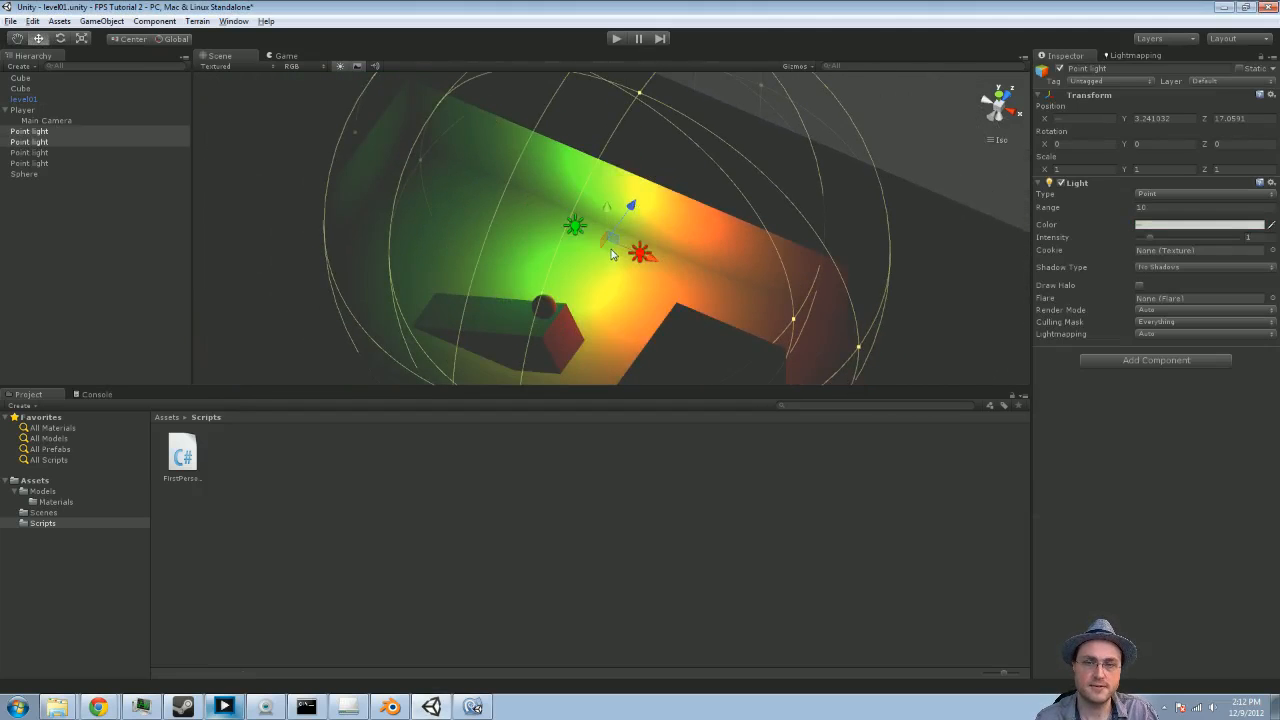
left_click_drag(613, 250, 412, 248)
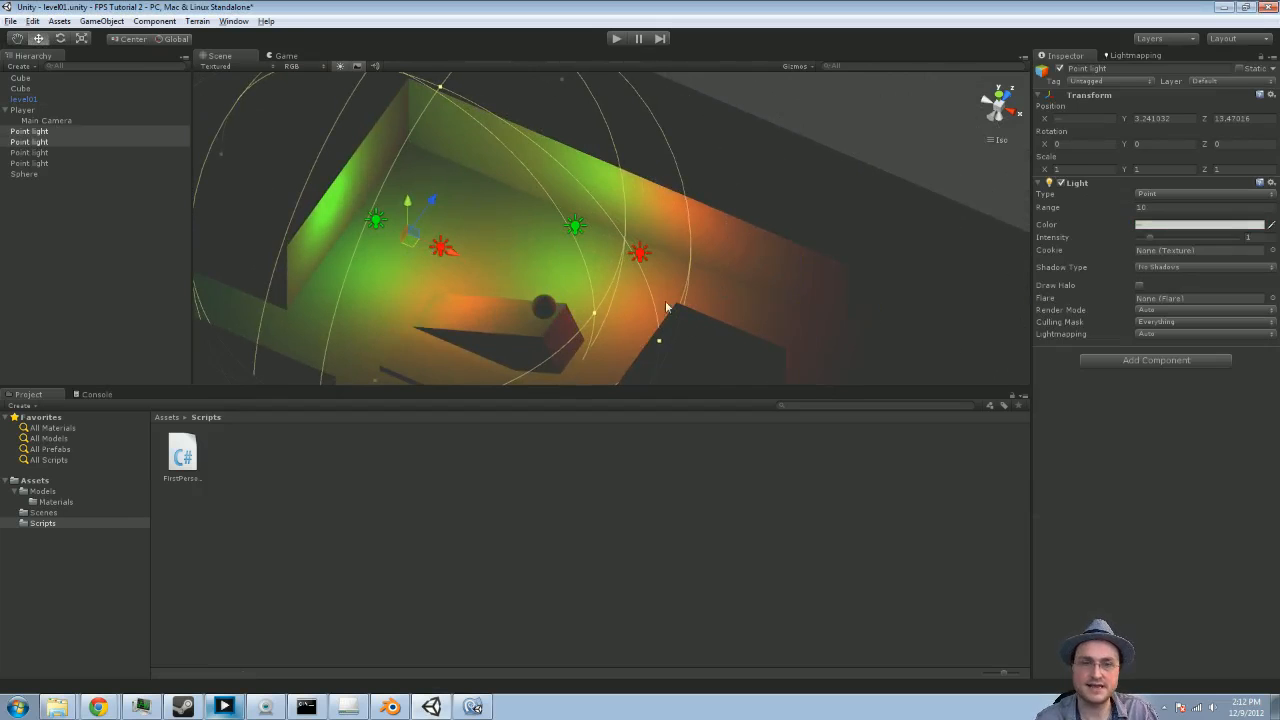
Step: Duplicate the green and red pair again and move the copies into the adjoining room at about Z 21.58
key("ctrl+d")
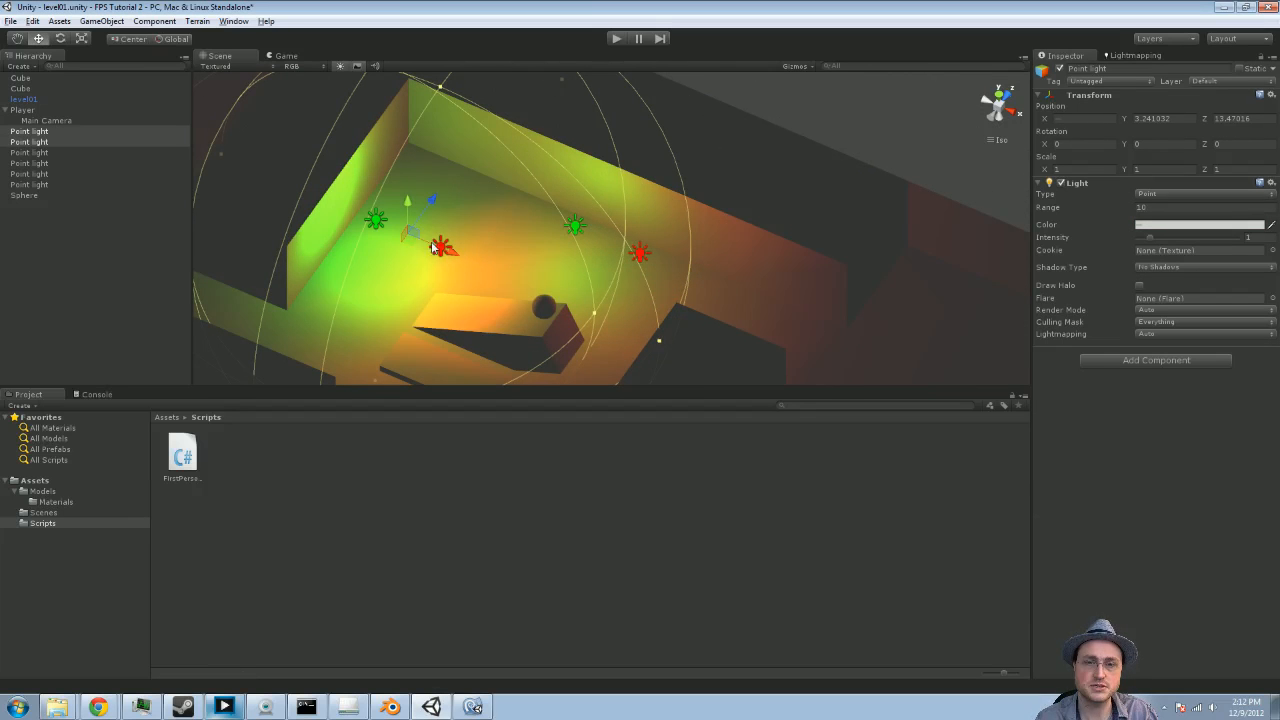
left_click_drag(412, 247, 872, 369)
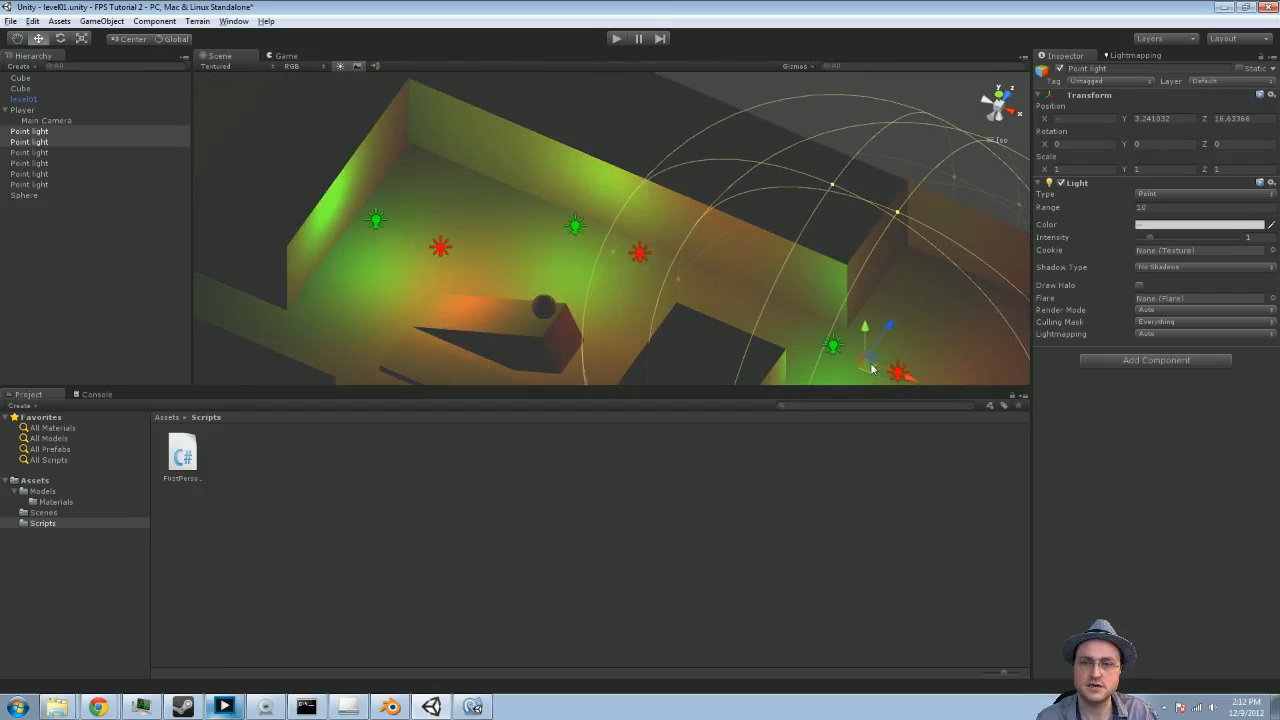
middle_click_drag(893, 339, 775, 256)
left_click_drag(753, 286, 845, 218)
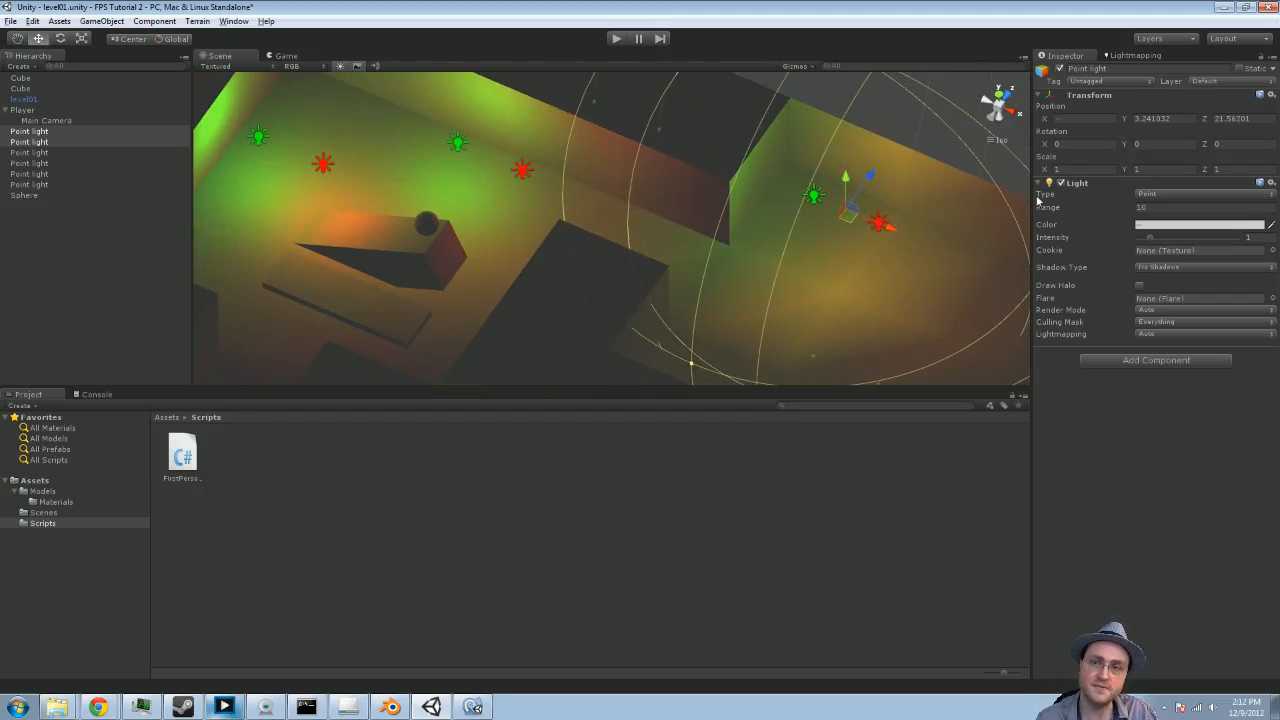
left_click(875, 114)
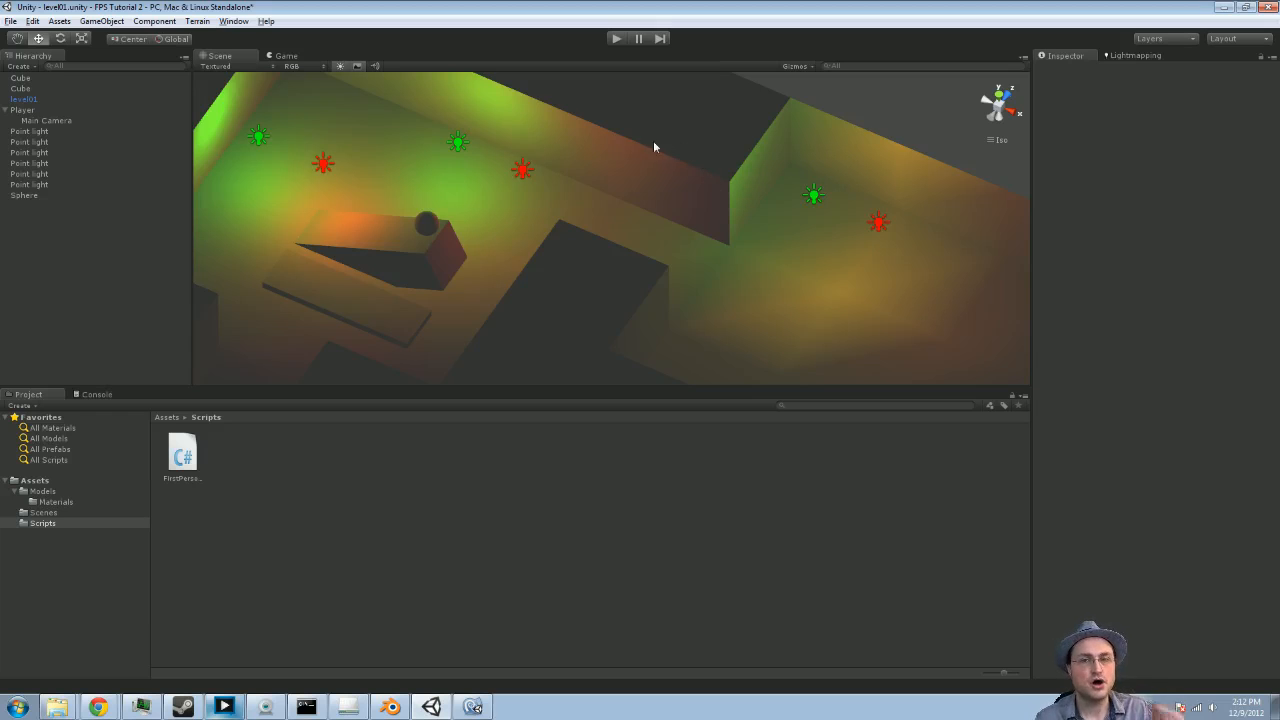
left_click(628, 145)
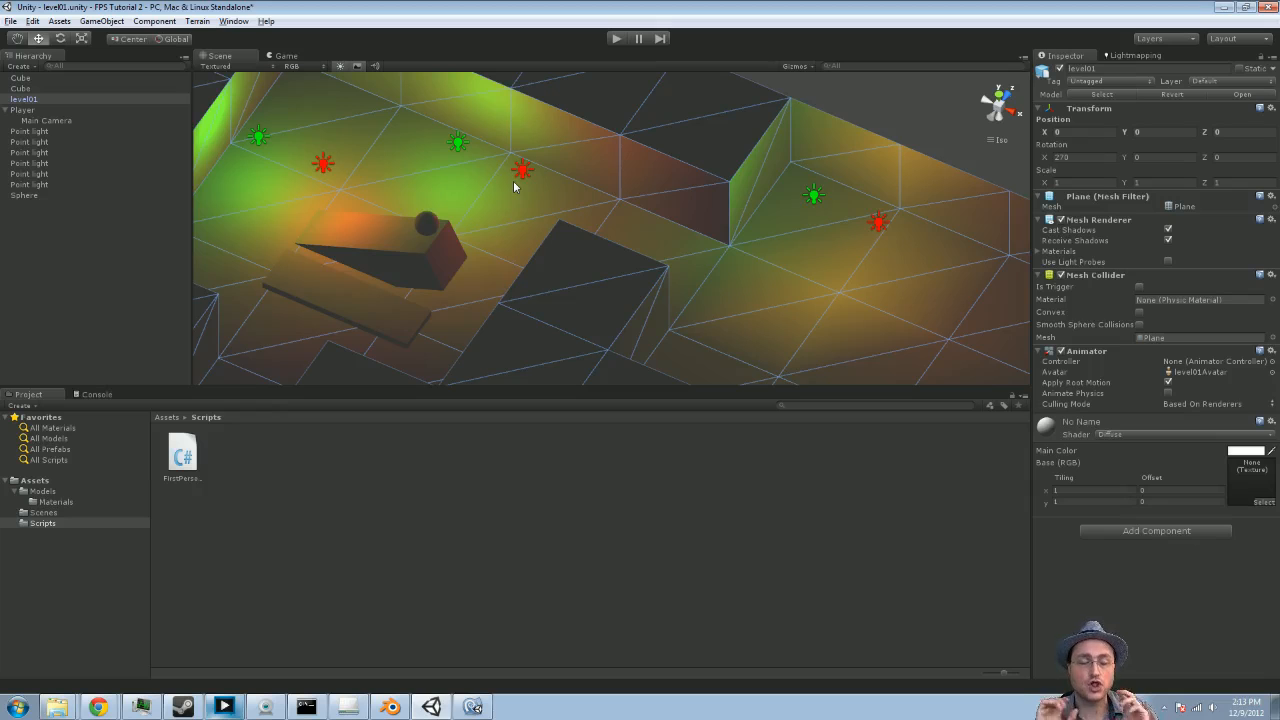
Step: Duplicate the adjoining room's green and red pair and move the copies toward its near side
left_click(931, 100)
left_click(878, 221)
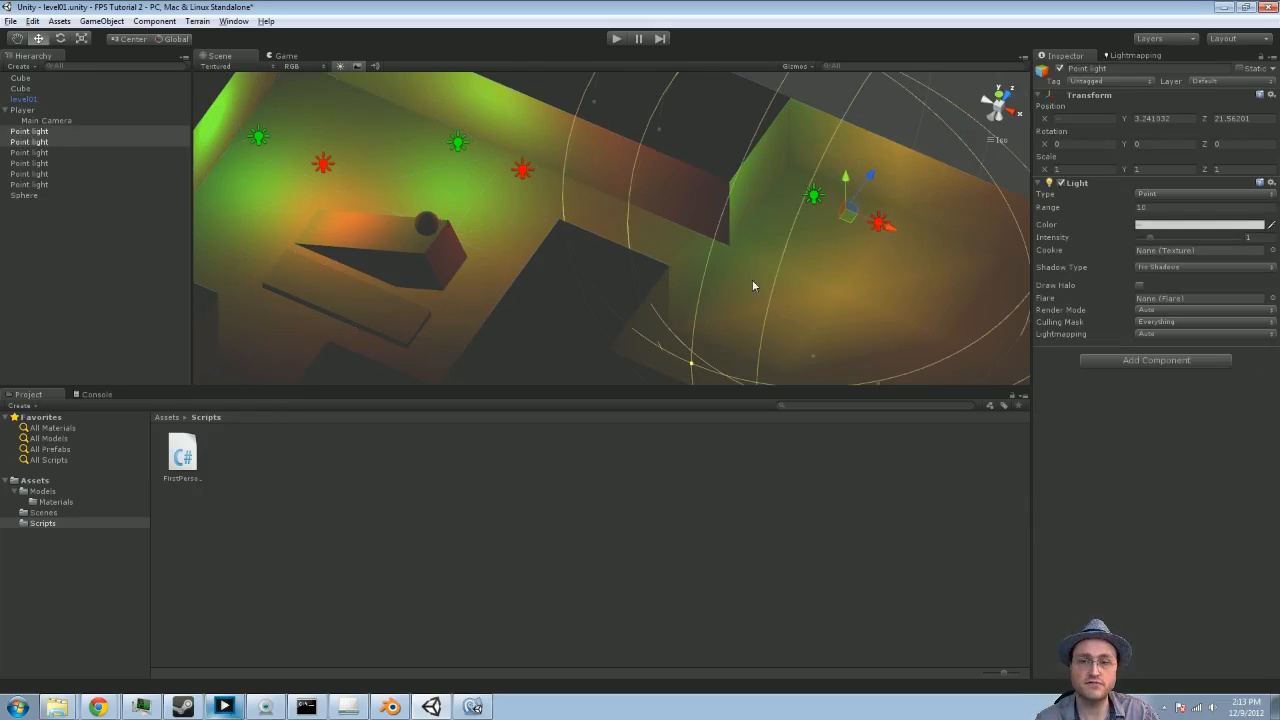
key("ctrl+d")
left_click_drag(850, 220, 780, 385)
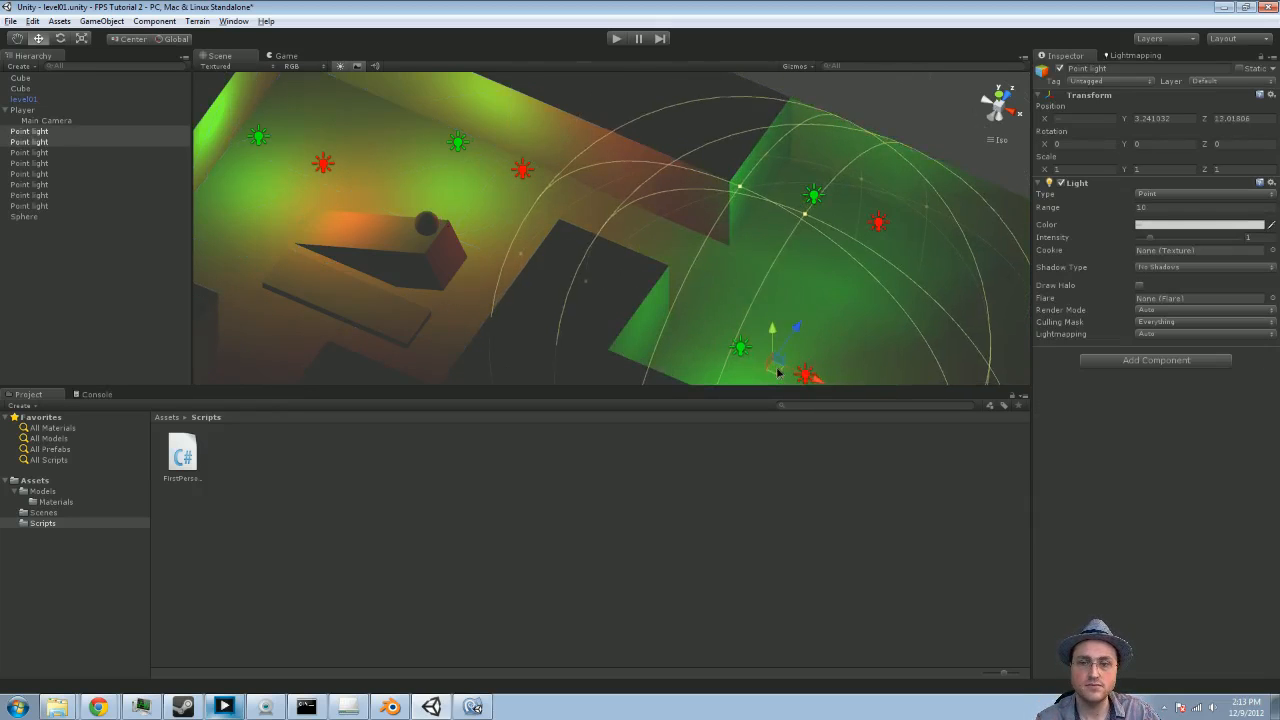
Step: Duplicate the newest green and red pair and move the copies to the adjoining room's far side, at about Z 18
middle_click_drag(858, 322, 728, 233)
key("ctrl+d")
left_click_drag(648, 279, 838, 256)
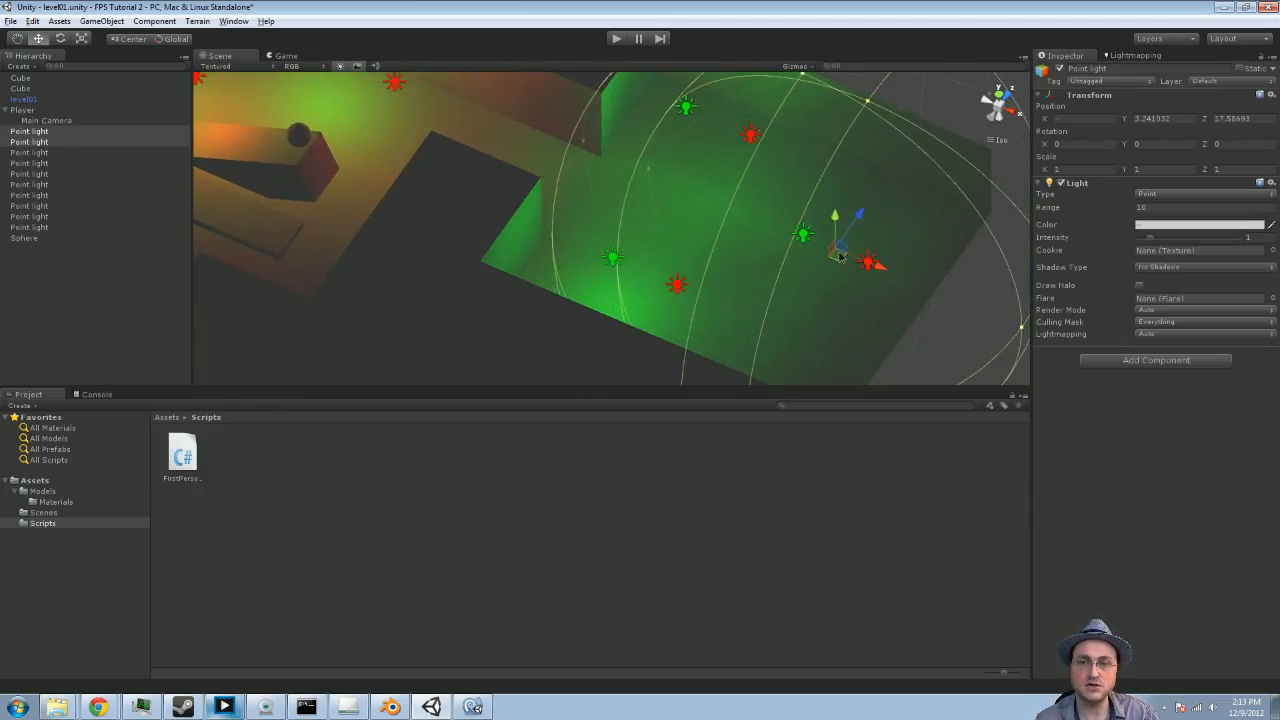
middle_click_drag(572, 185, 771, 241)
scroll(656, 218, "down", 6)
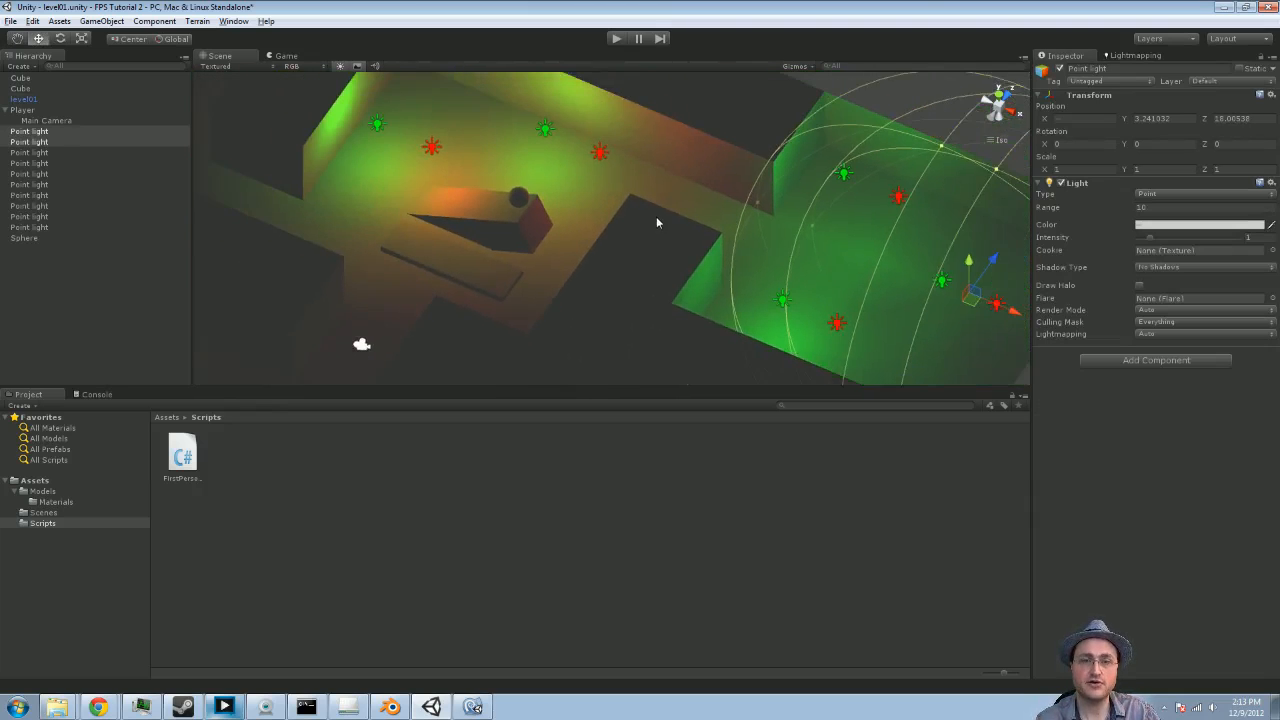
Step: Create an empty game object and set its position to X 0, Y 0, Z 0
left_click(650, 220)
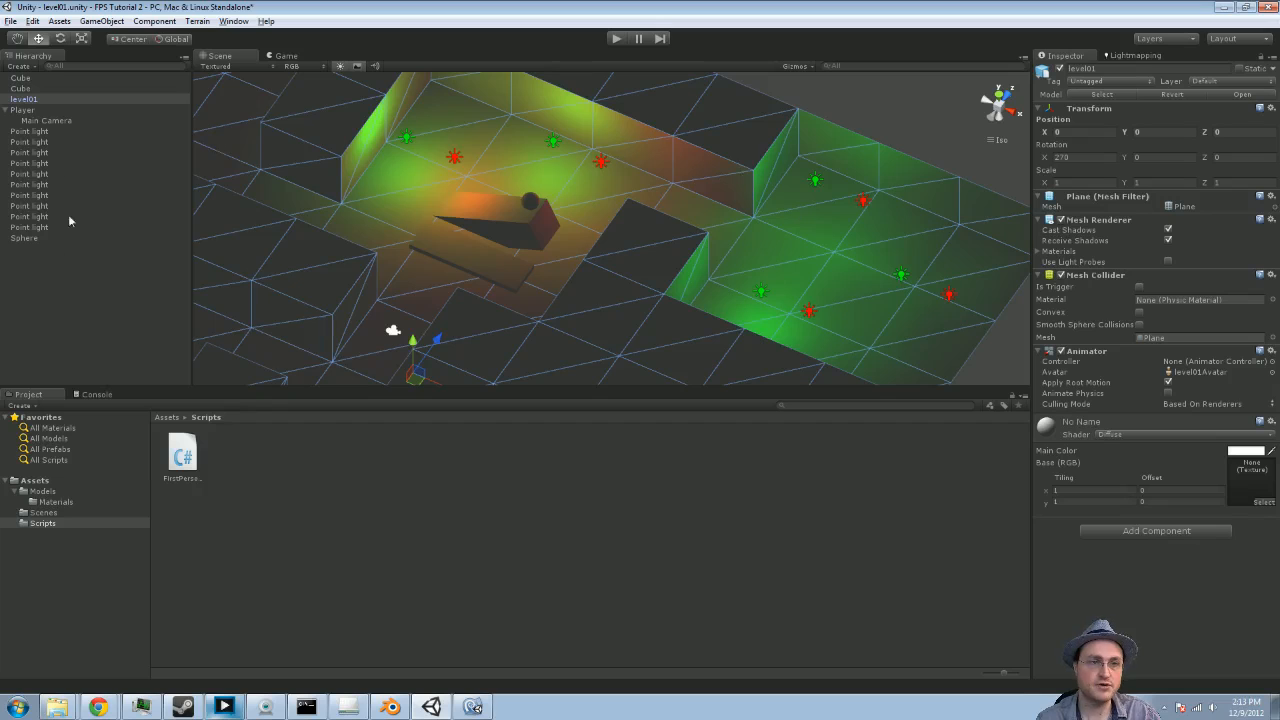
left_click(102, 21)
left_click(112, 37)
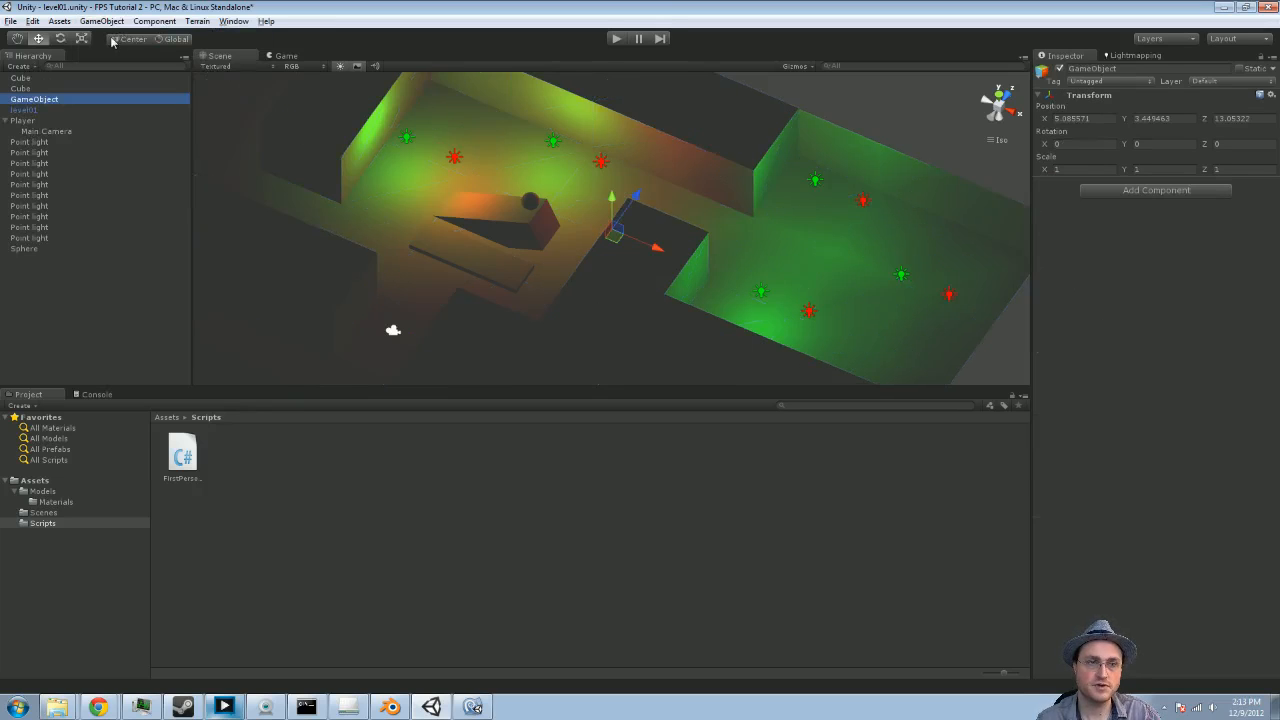
left_click(1083, 118)
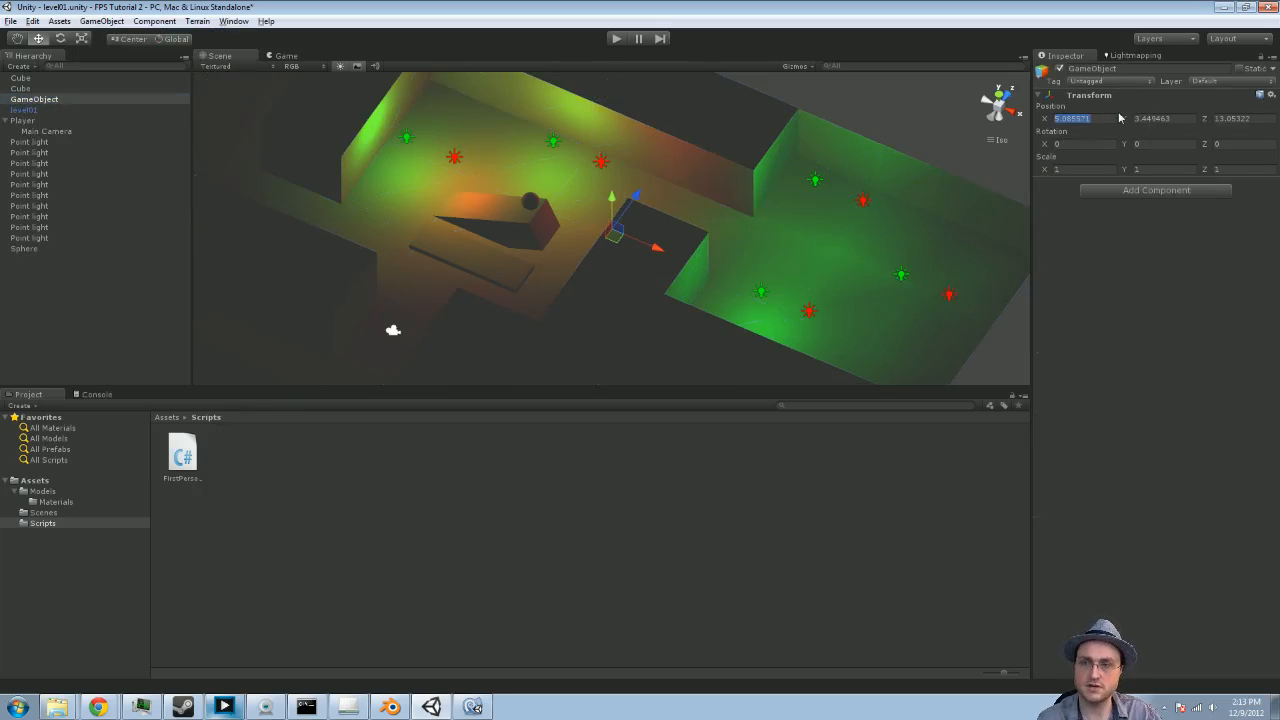
type("0")
key("Tab")
type("0")
key("Tab")
type("0")
Step: Rename the empty game object to "Static Objects"
left_click(1091, 68)
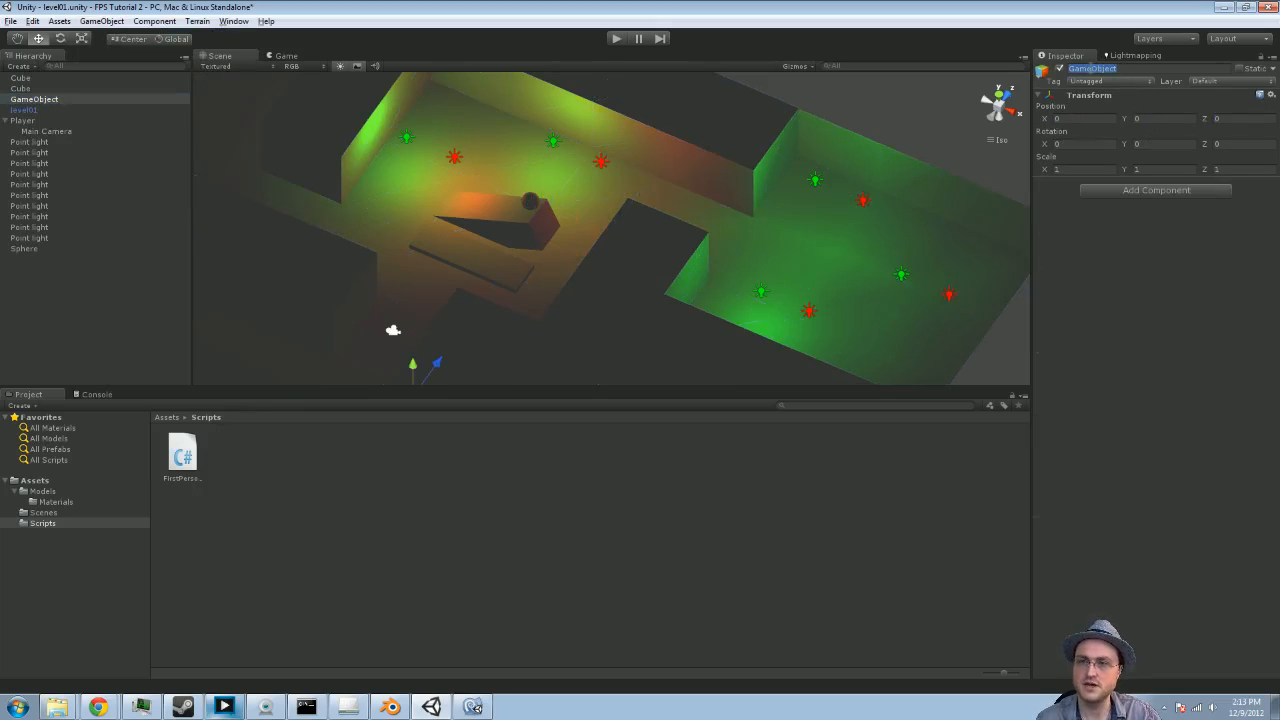
type("Static")
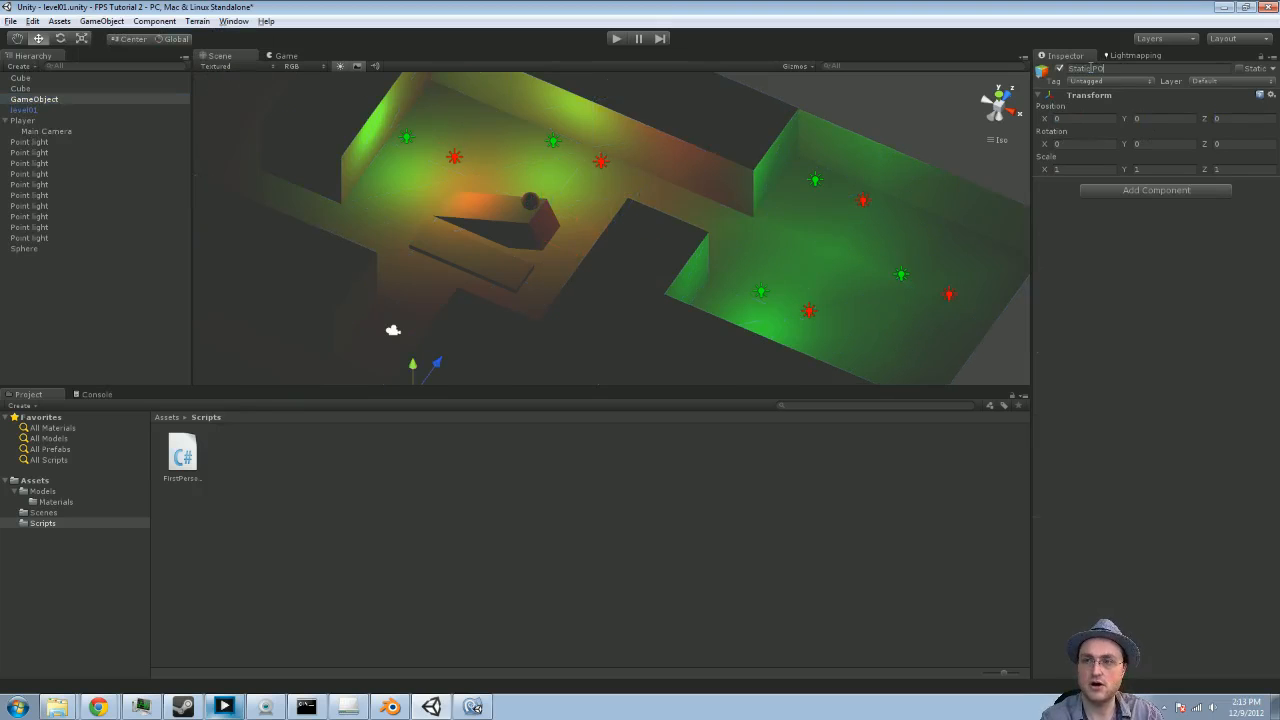
type(" Objects")
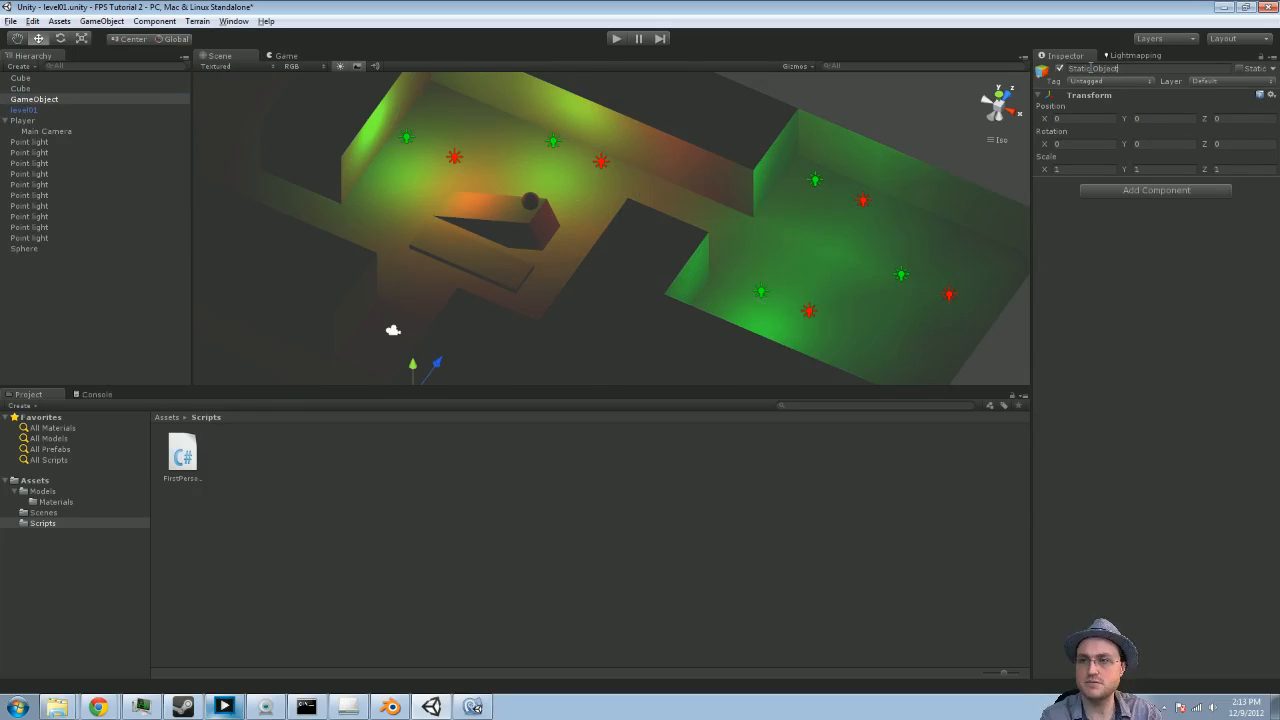
key("Return")
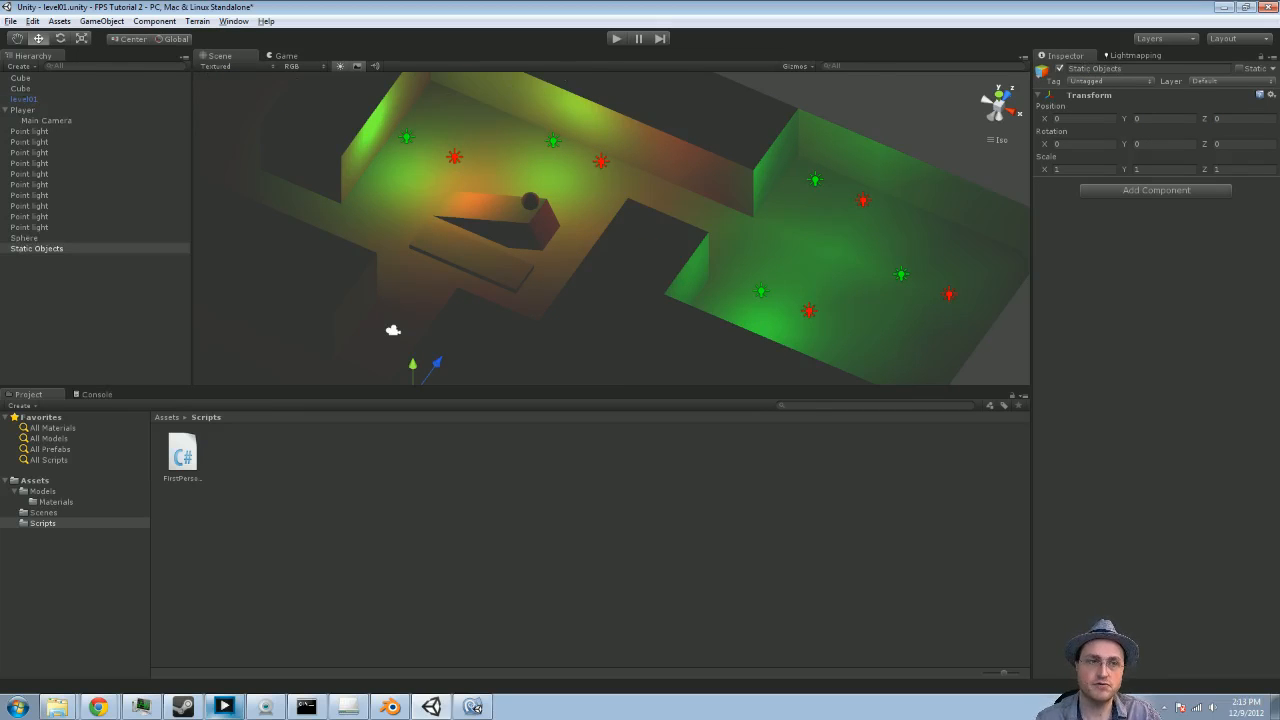
Step: Parent both Cube objects under Static Objects in the hierarchy
left_click(20, 66)
left_click(161, 318)
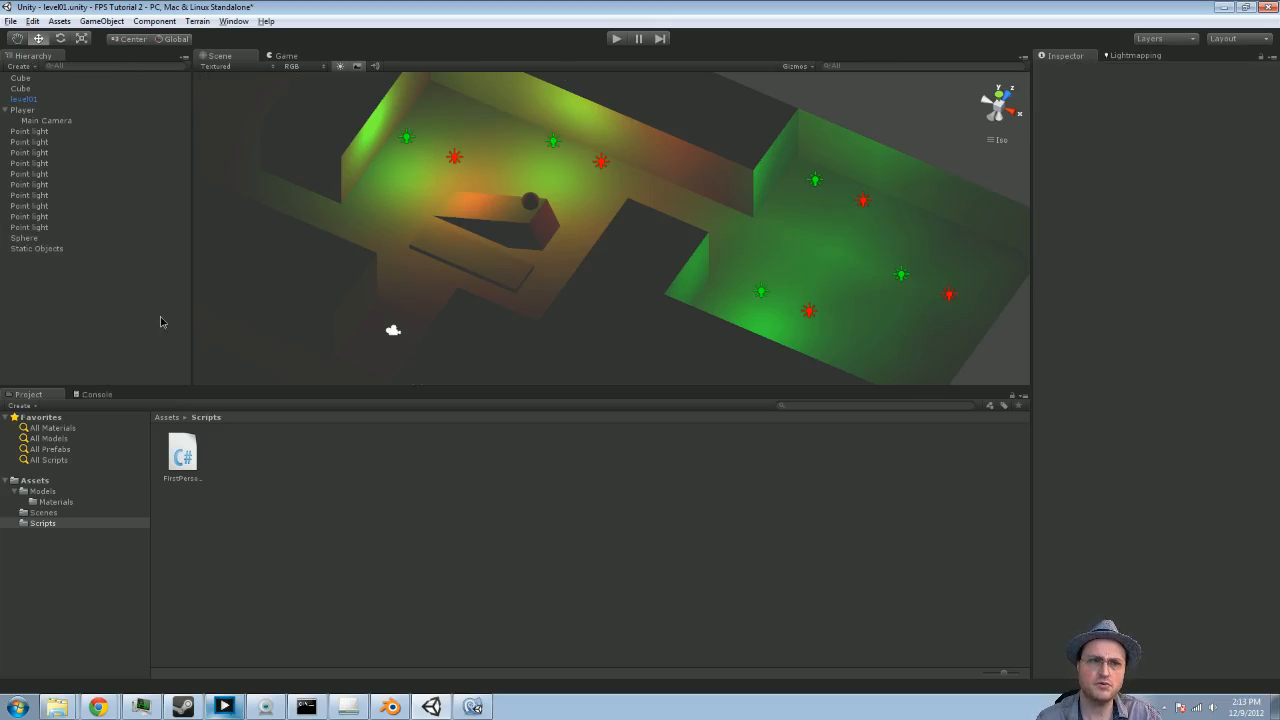
left_click(22, 78)
left_click(22, 89, "shift")
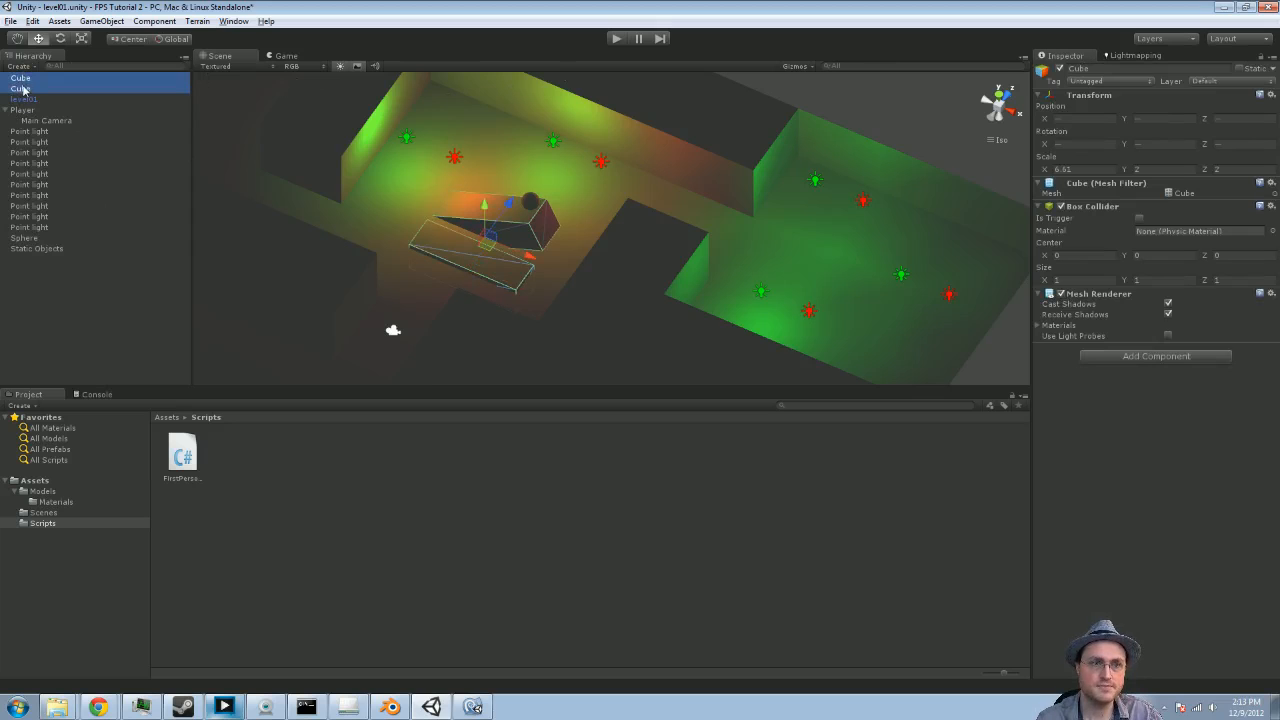
left_click_drag(22, 89, 35, 252)
Step: Parent all the point lights and the level01 model under Static Objects in the hierarchy
left_click(31, 109)
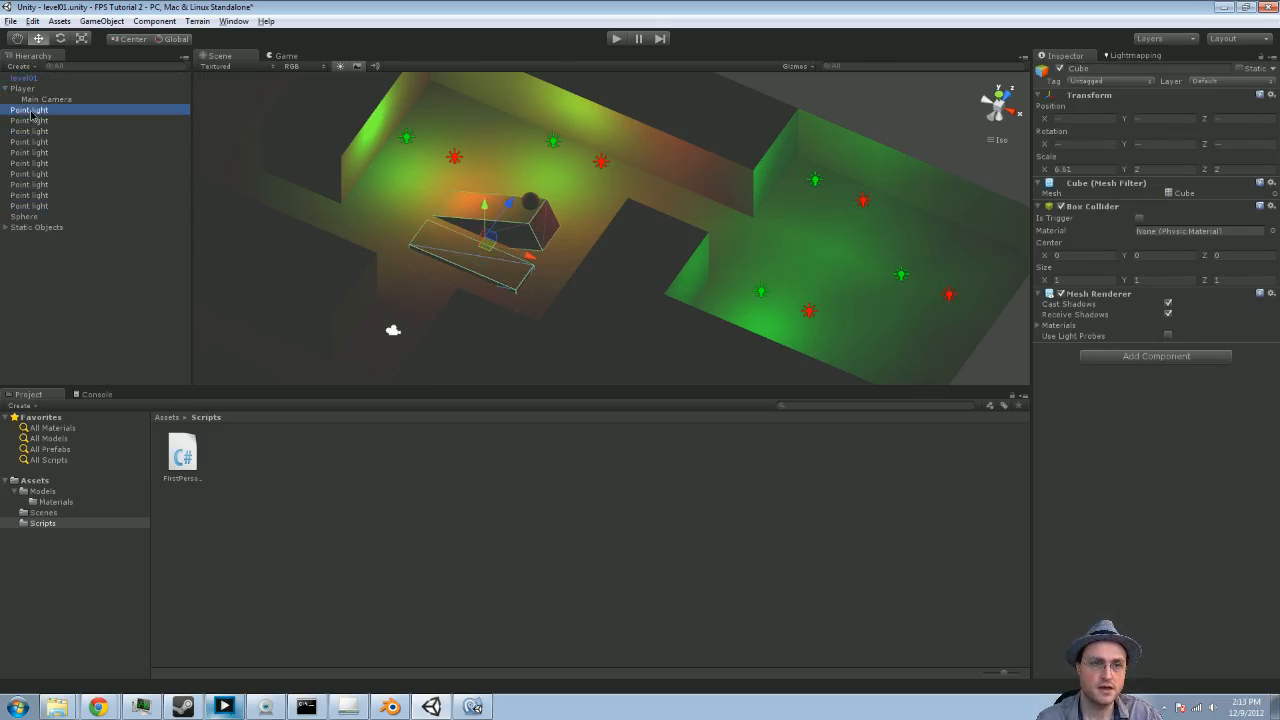
left_click(45, 206, "shift")
left_click_drag(30, 170, 50, 228)
left_click_drag(28, 79, 58, 134)
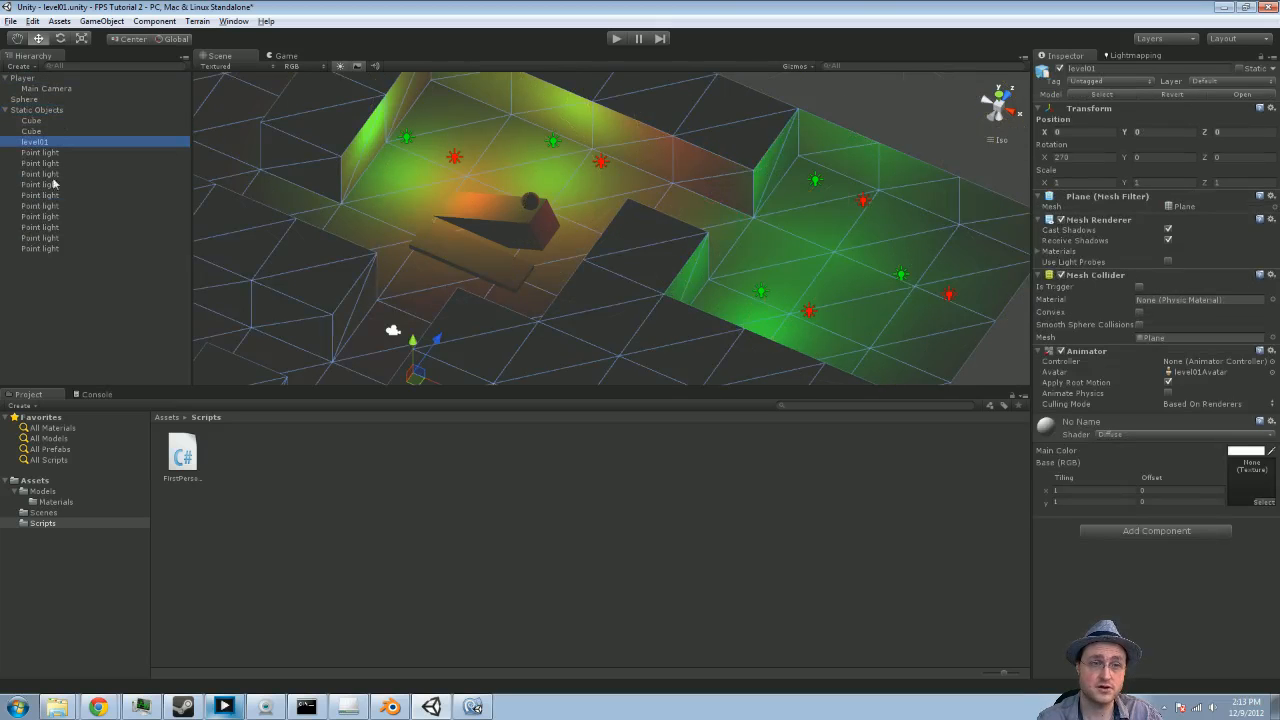
left_click(57, 290)
Step: Mark Static Objects and all of its children as static, and check the flag on the lights and level01
left_click(40, 109)
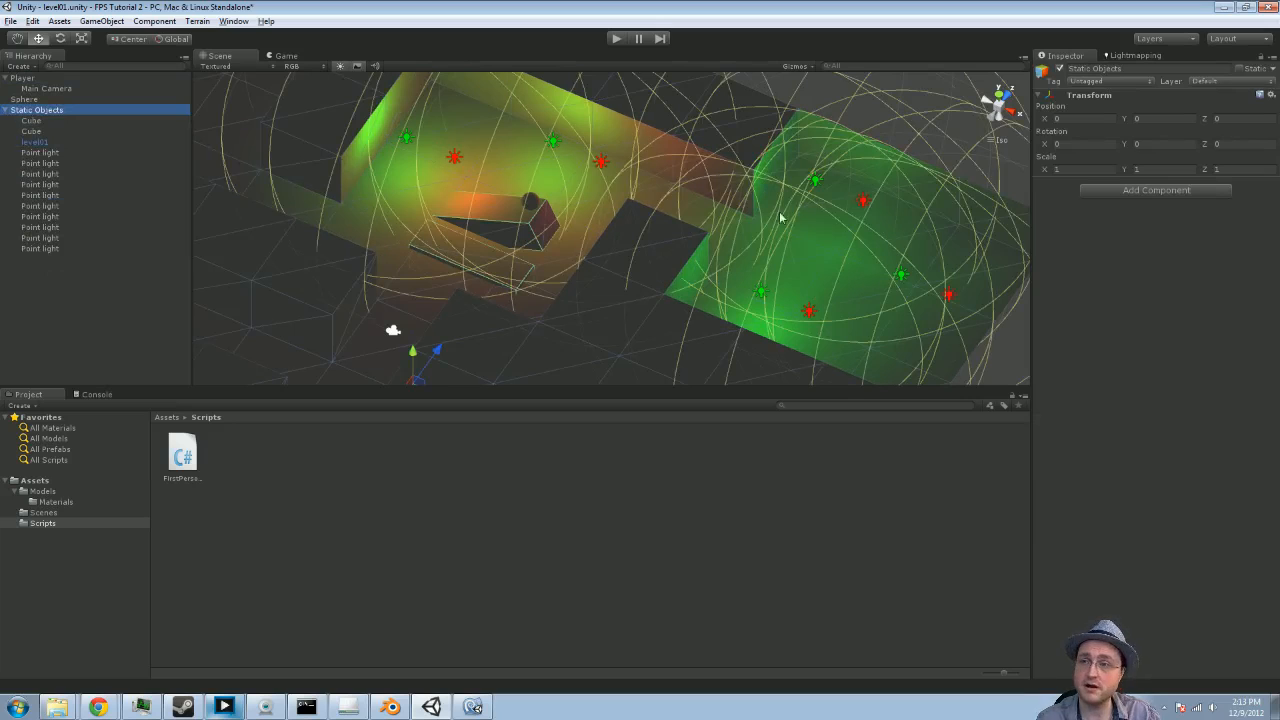
left_click(1241, 68)
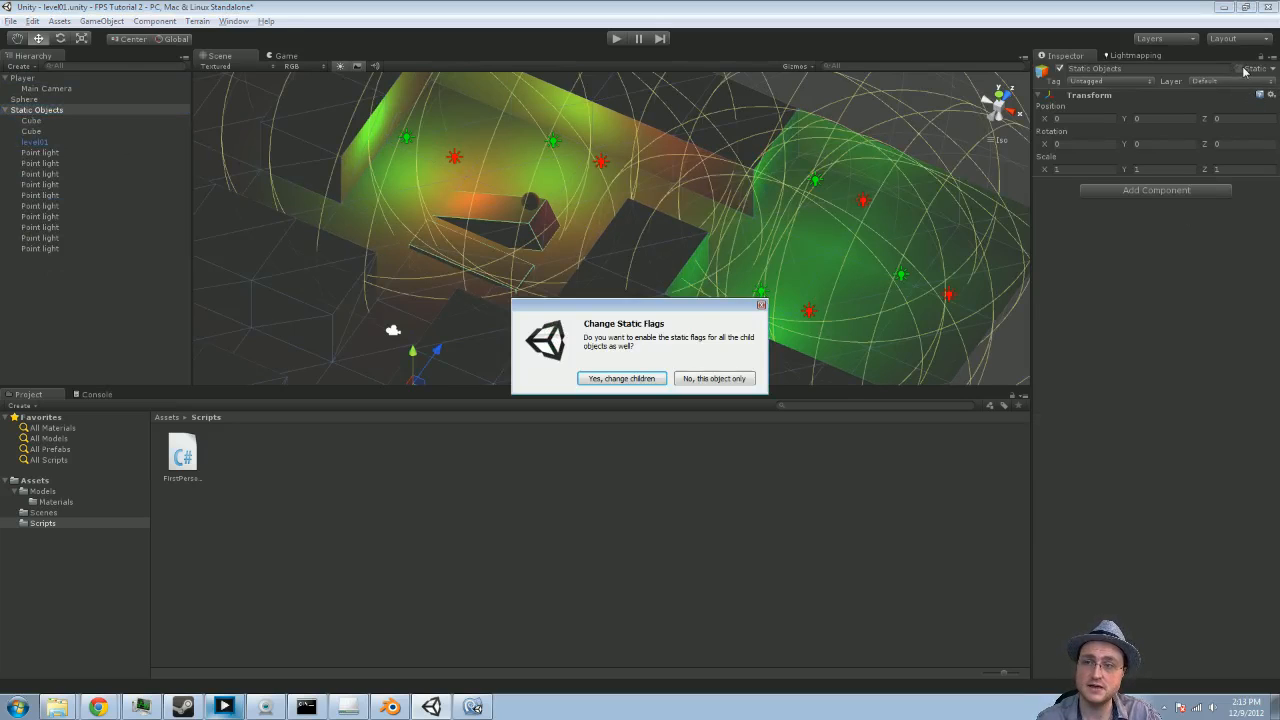
left_click(626, 379)
left_click(40, 216)
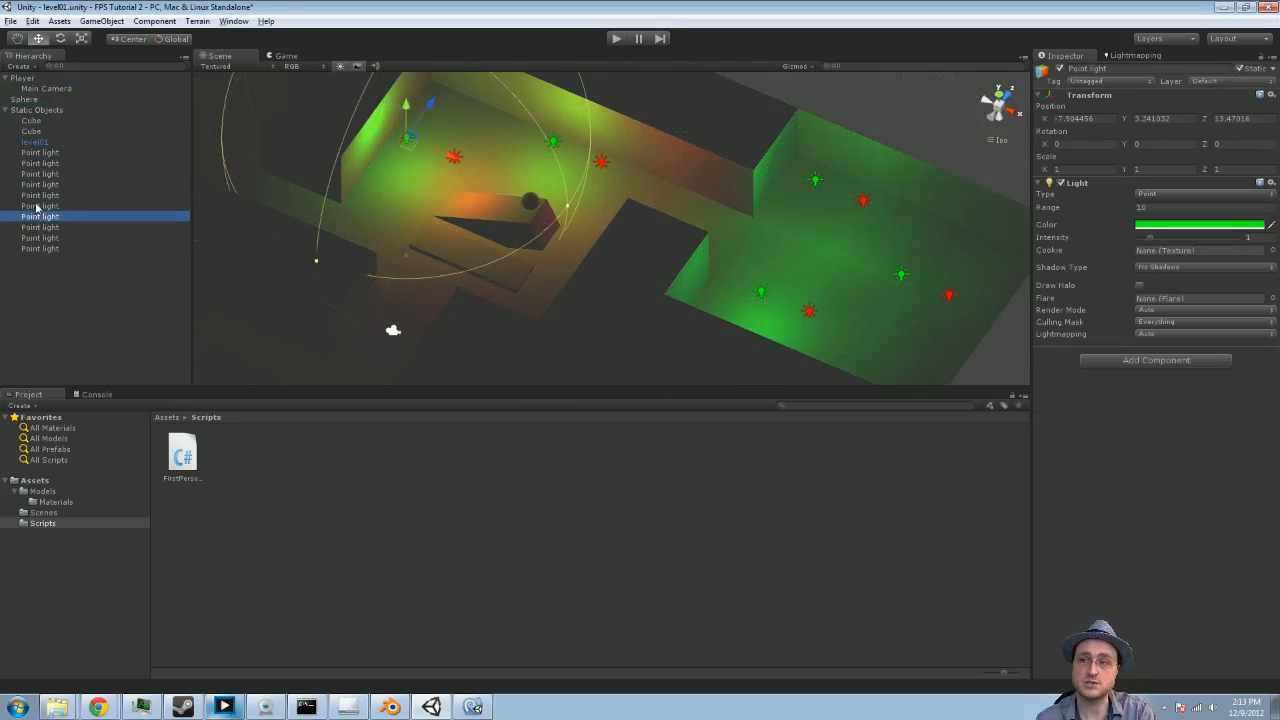
left_click(40, 174)
left_click(45, 143)
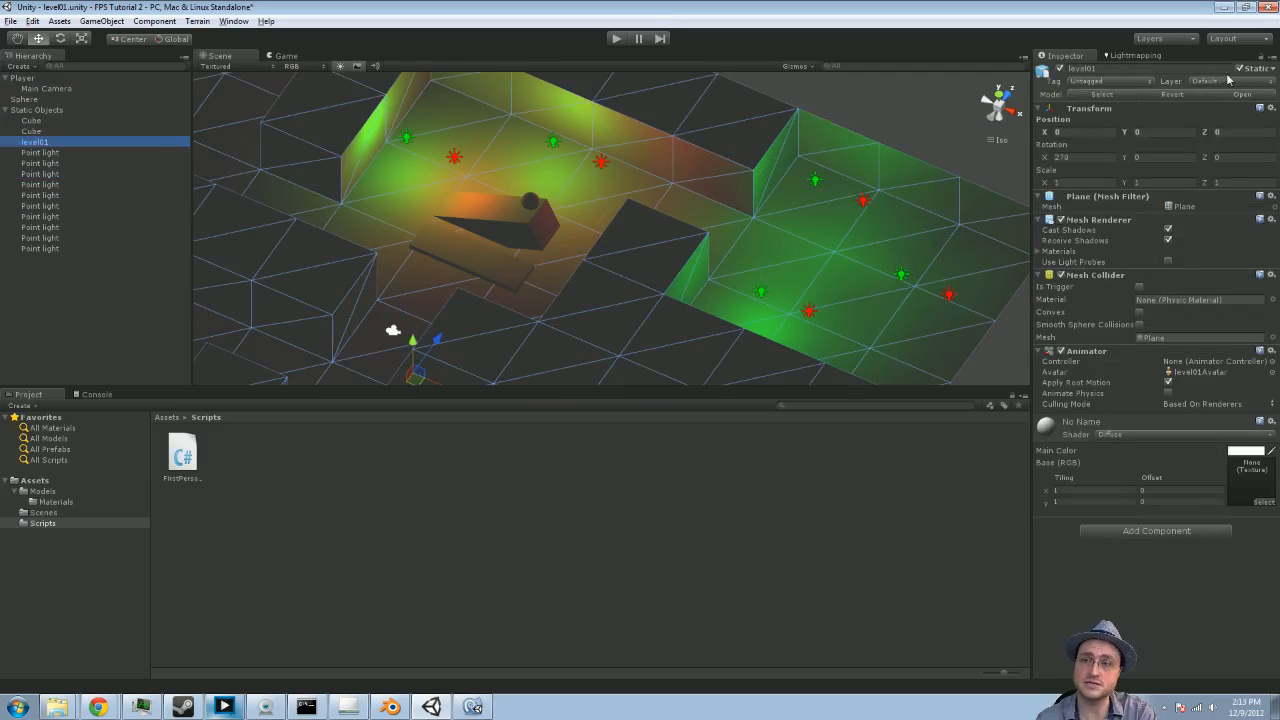
left_click(123, 323)
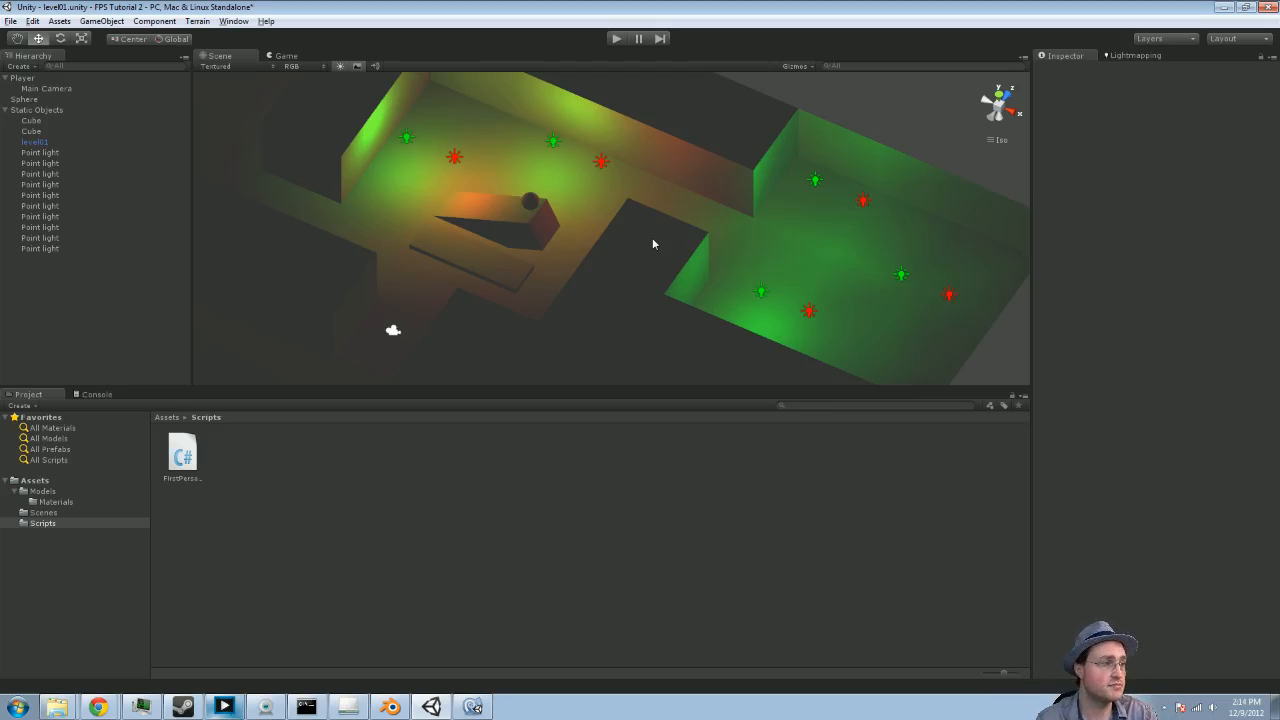
Step: Set Baked Shadows to On (Realtime: Soft Shadows) in the lightmapping settings of all the point lights
middle_click_drag(702, 302, 637, 326)
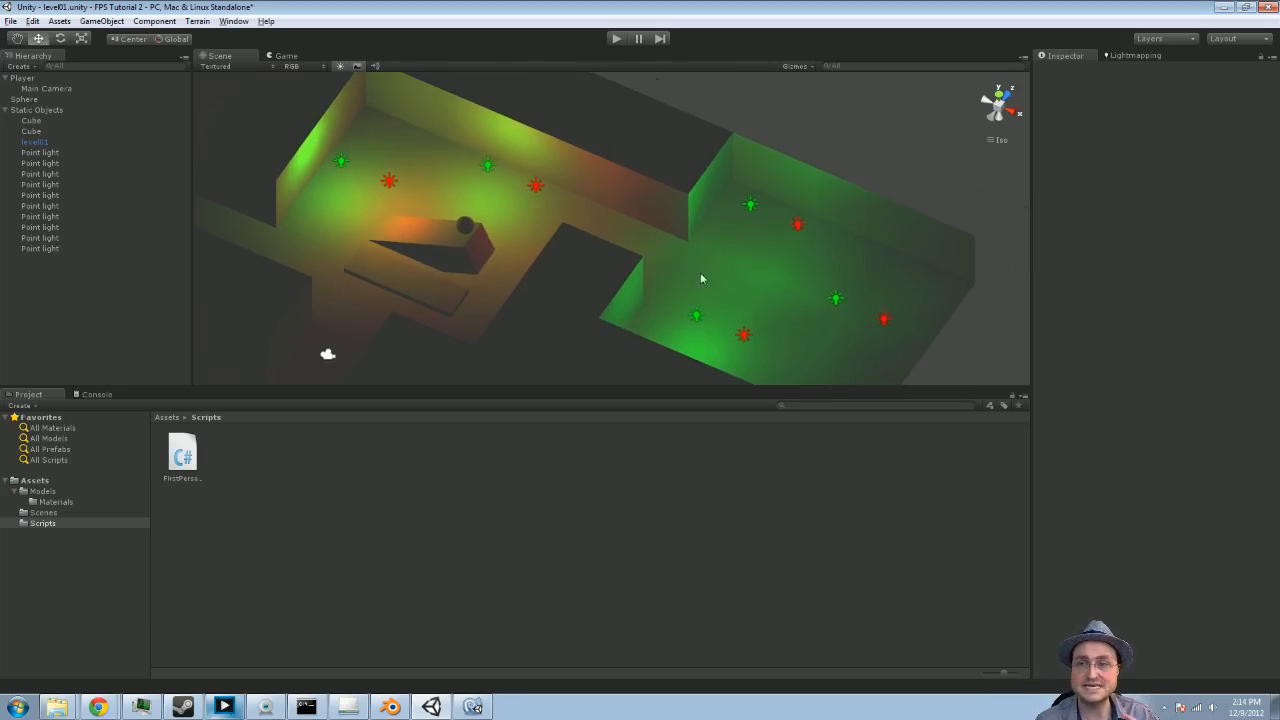
left_click(1138, 56)
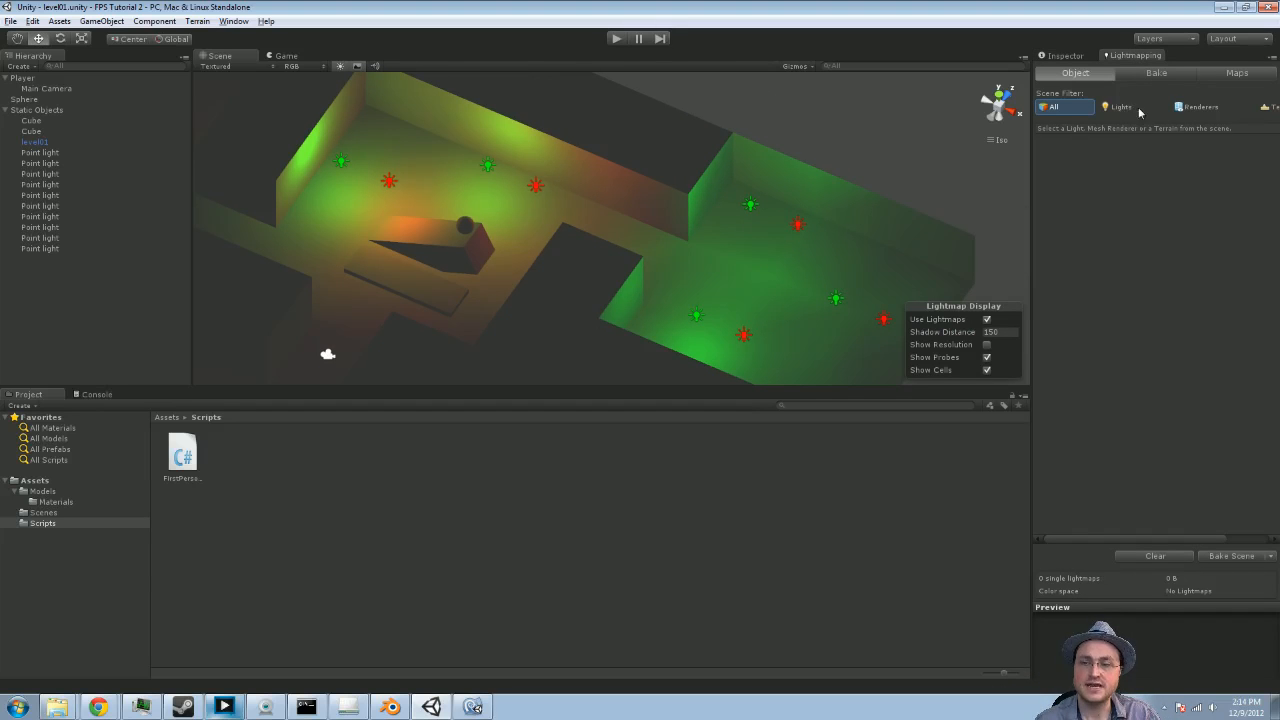
middle_click_drag(746, 142, 800, 123)
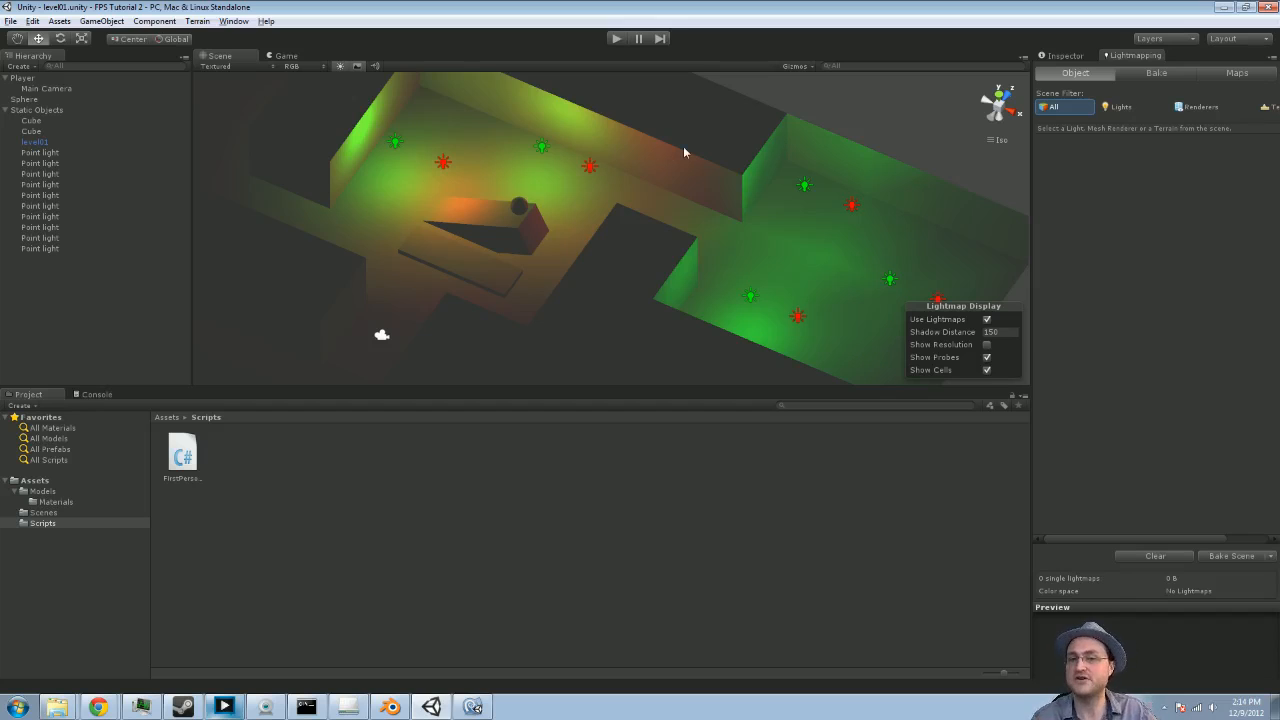
middle_click_drag(724, 176, 624, 171)
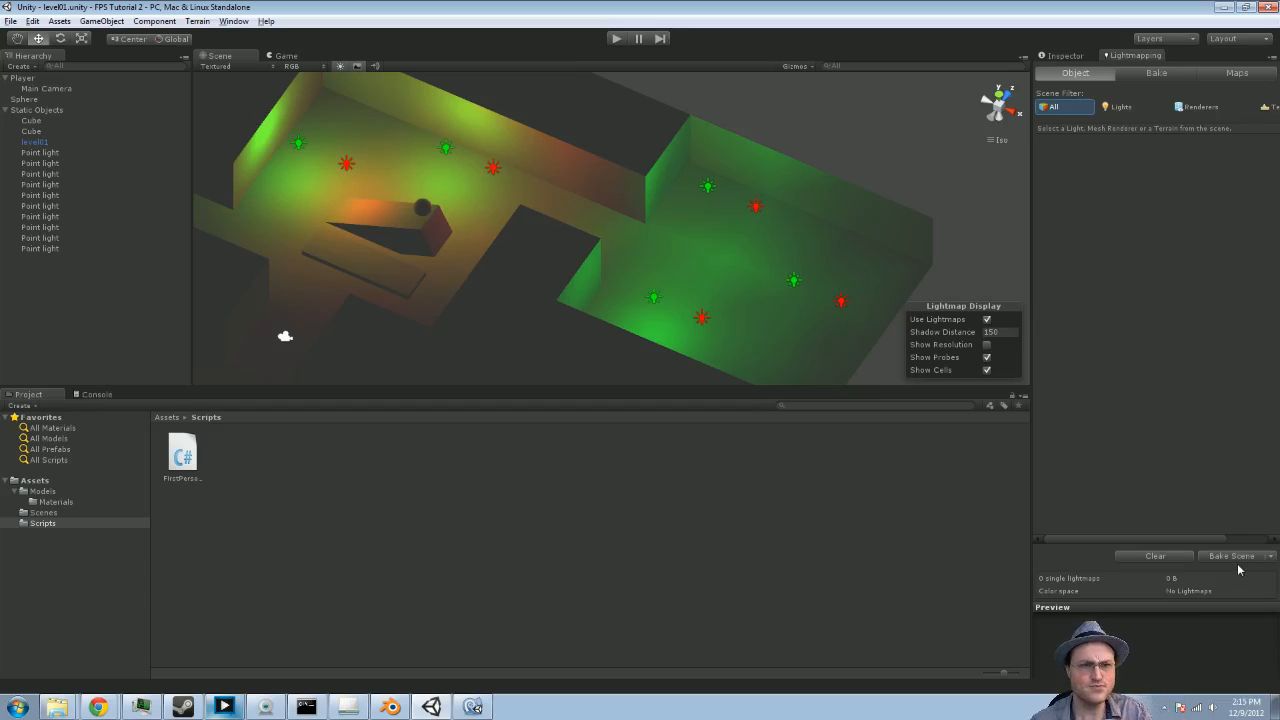
left_click(48, 155)
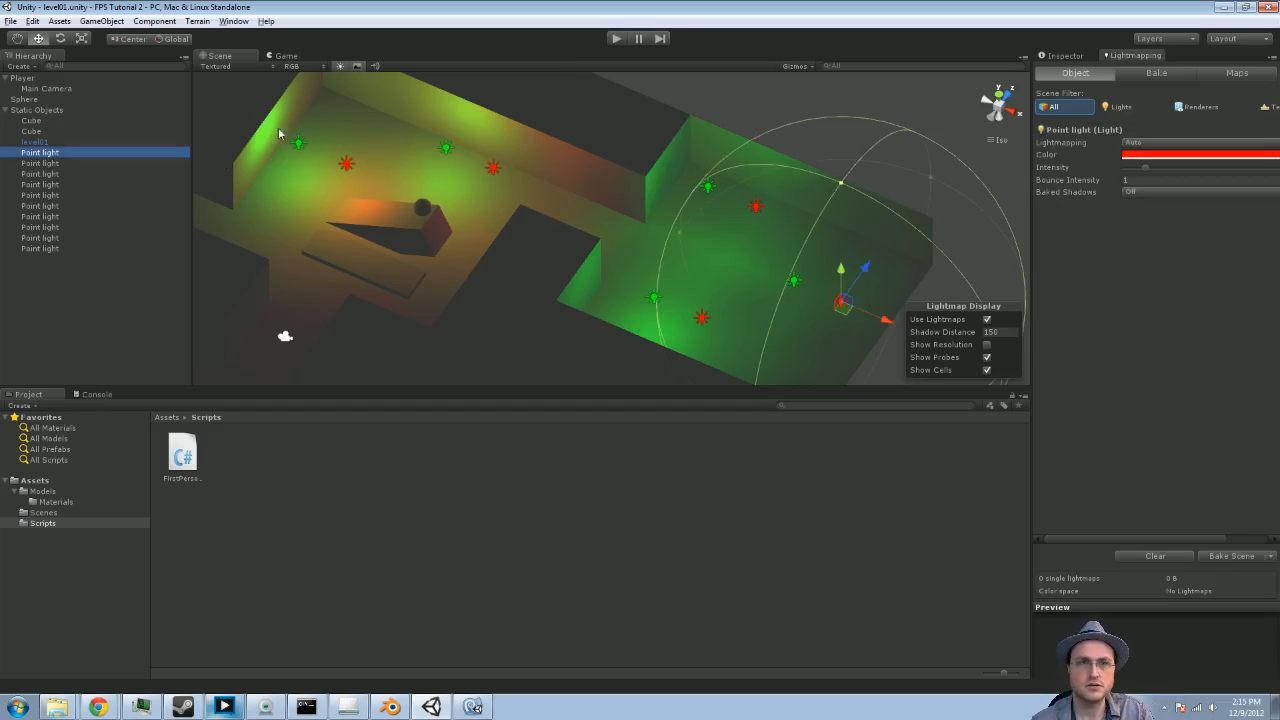
left_click(116, 248, "shift")
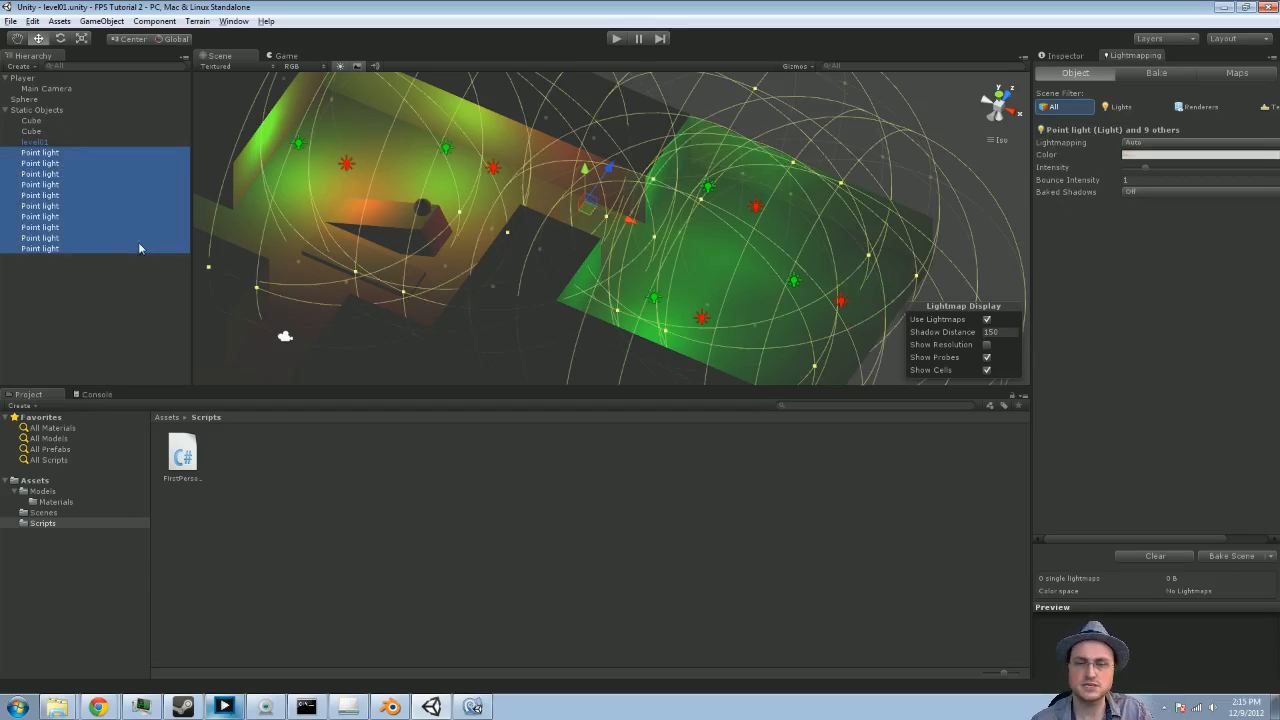
left_click(1155, 194)
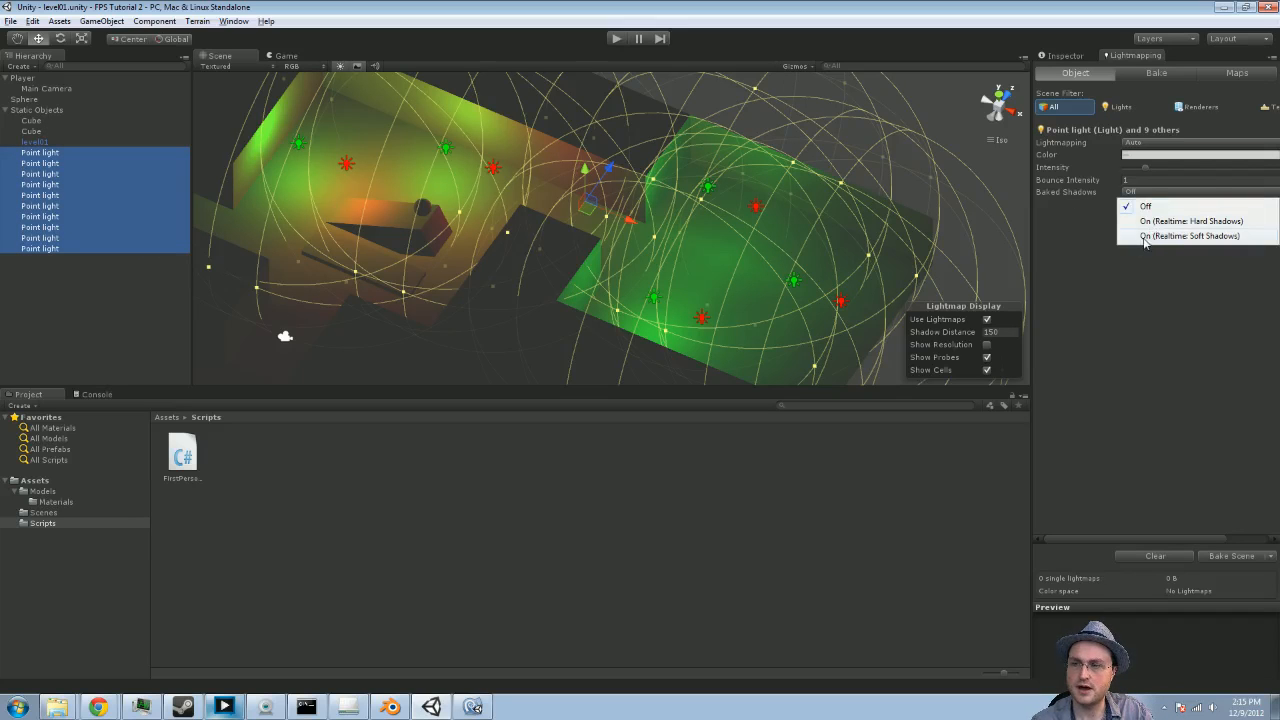
left_click(1146, 238)
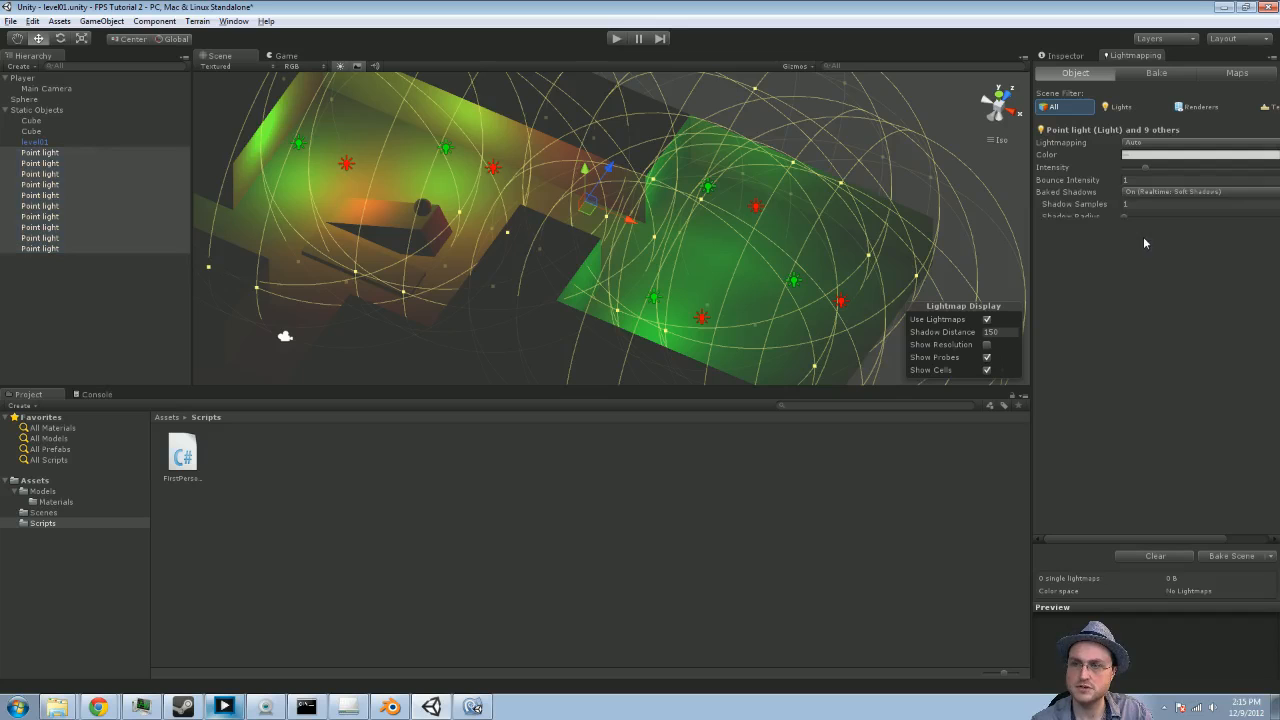
left_click(121, 314)
Step: Set Shadows to Disable Shadows for the Fantastic level in the project's quality settings
left_click(33, 21)
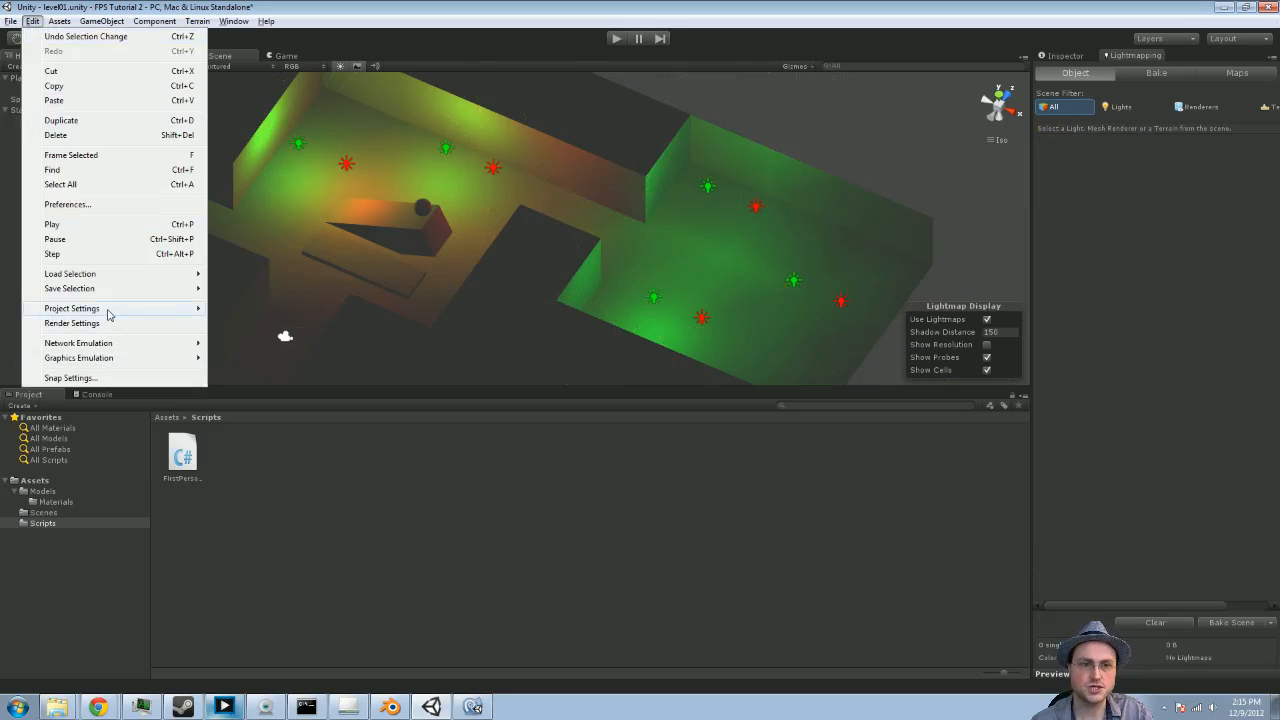
mouse_move(108, 314)
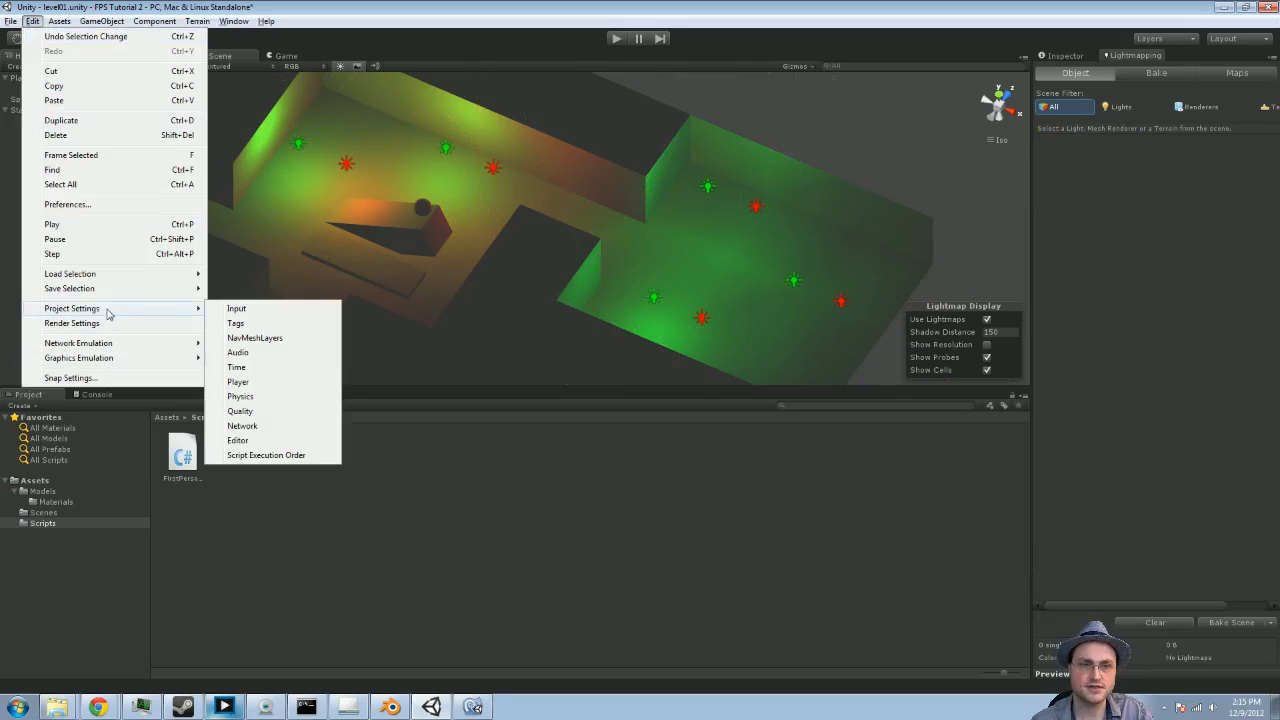
left_click(256, 412)
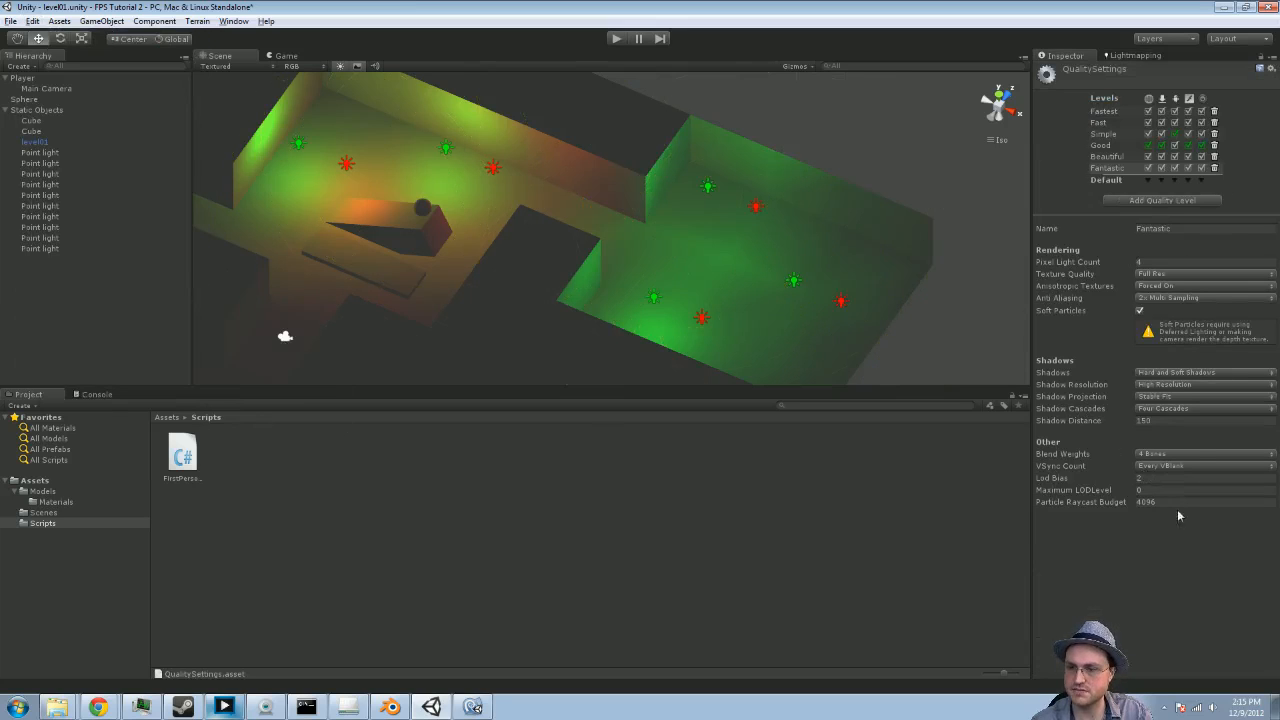
left_click(1178, 375)
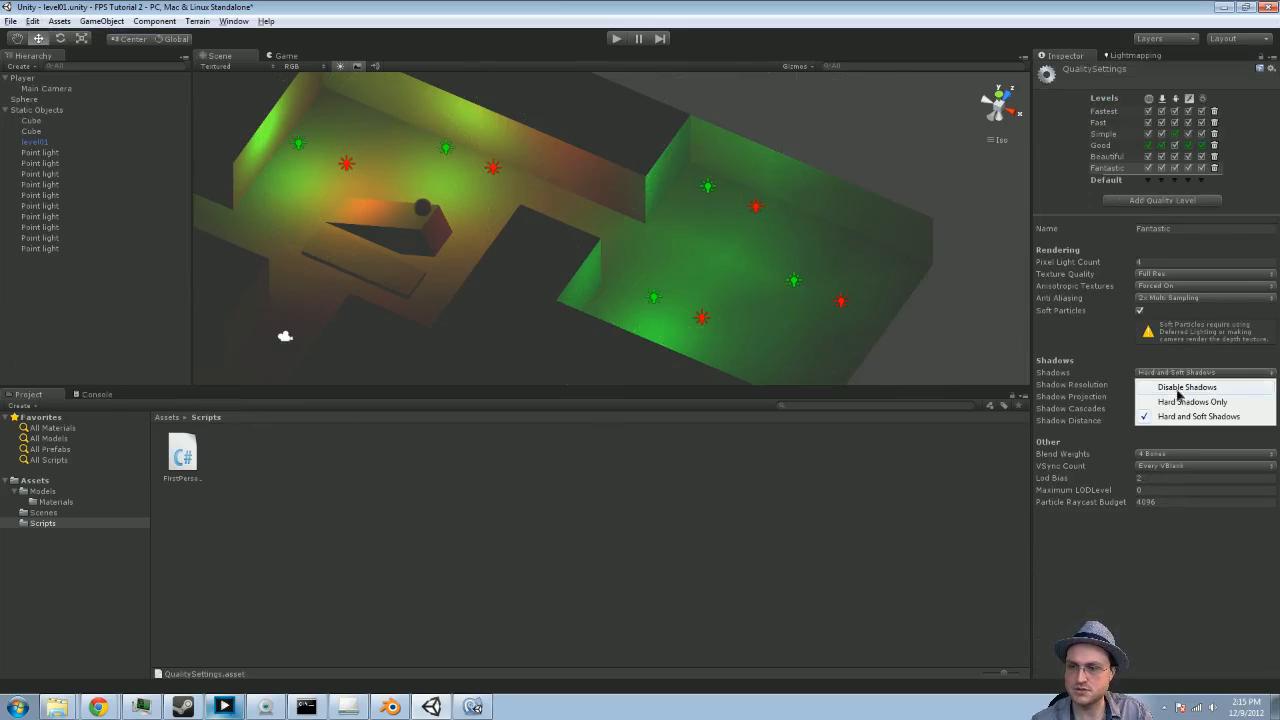
left_click(1180, 390)
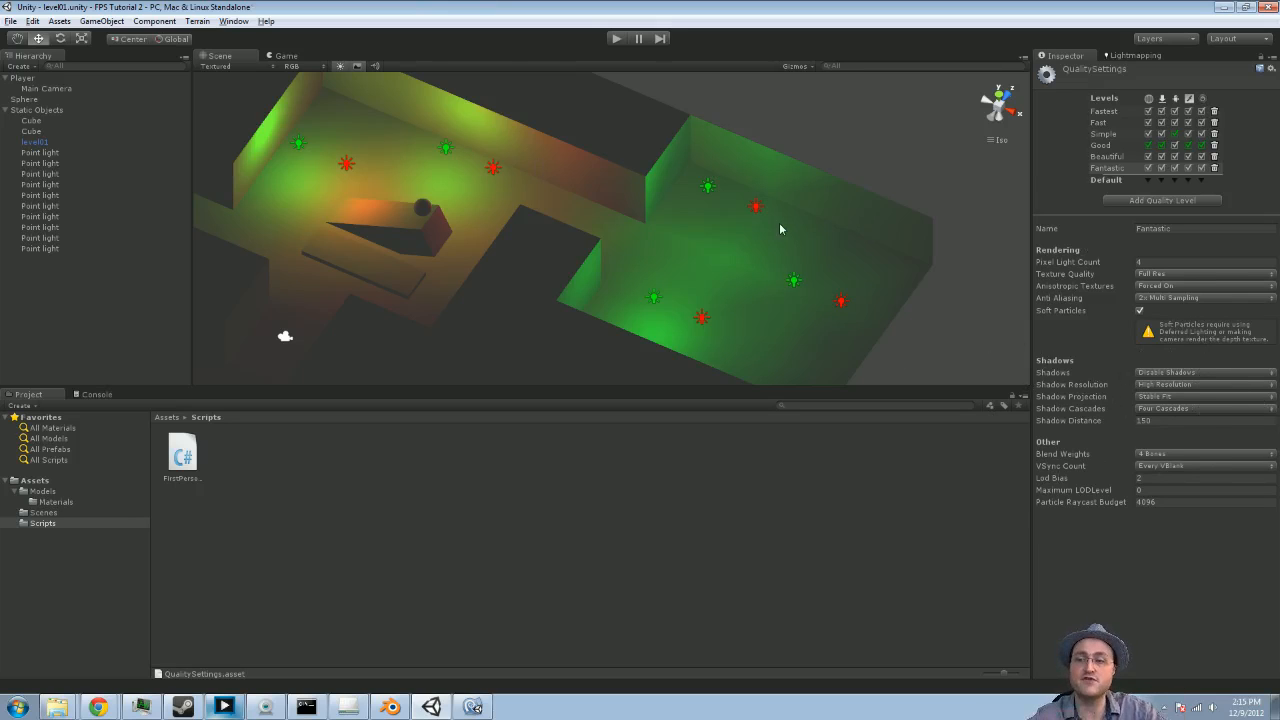
Step: Check one of the green point lights and bake the scene's lightmaps
left_click(68, 196)
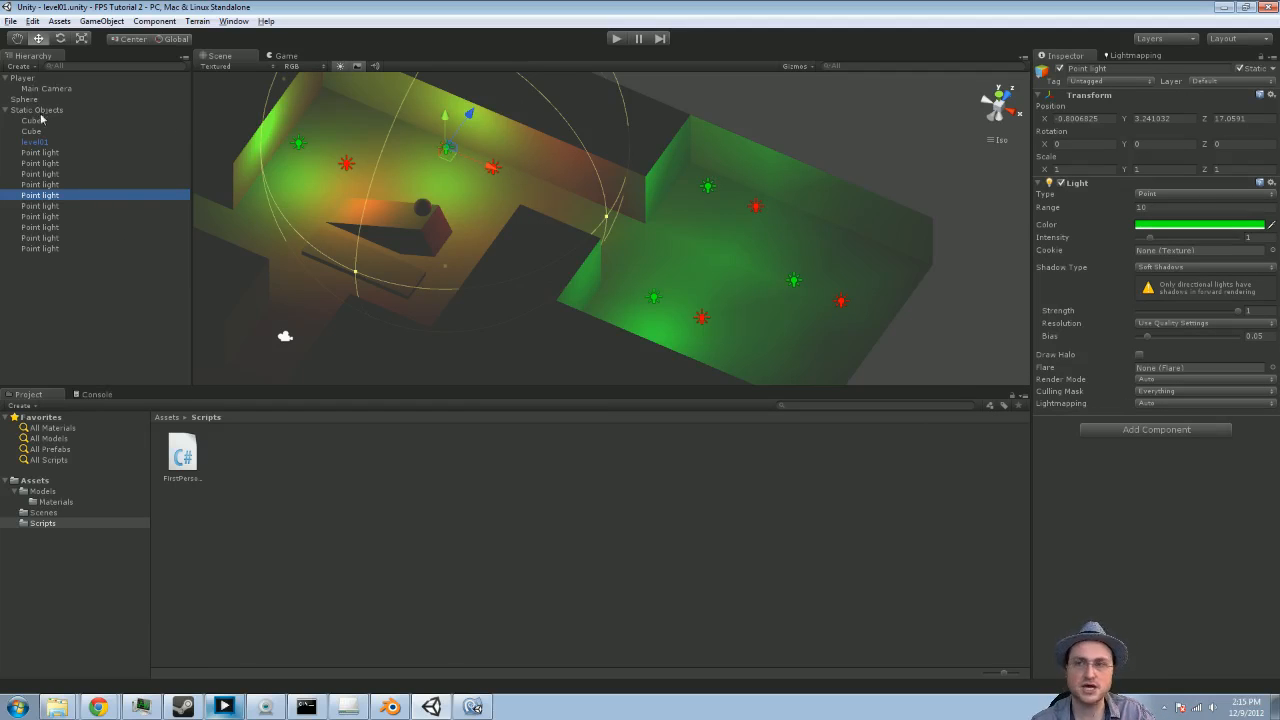
left_click(1135, 56)
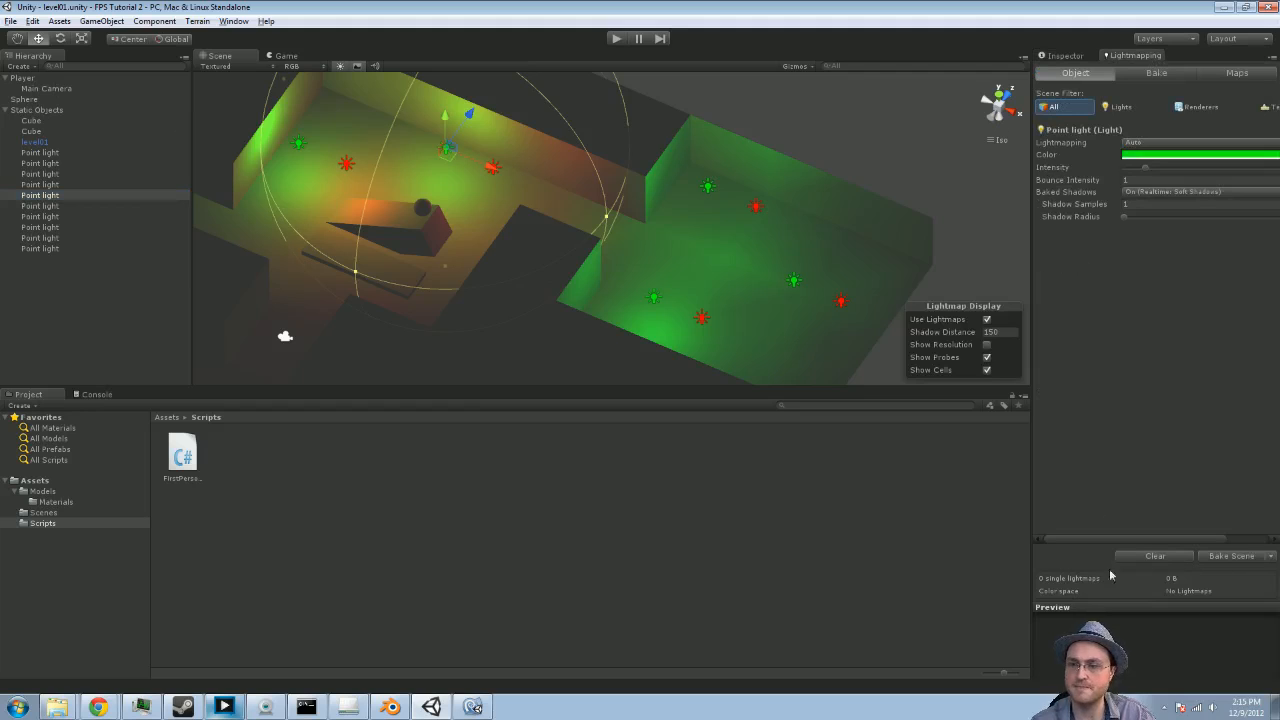
left_click(1228, 556)
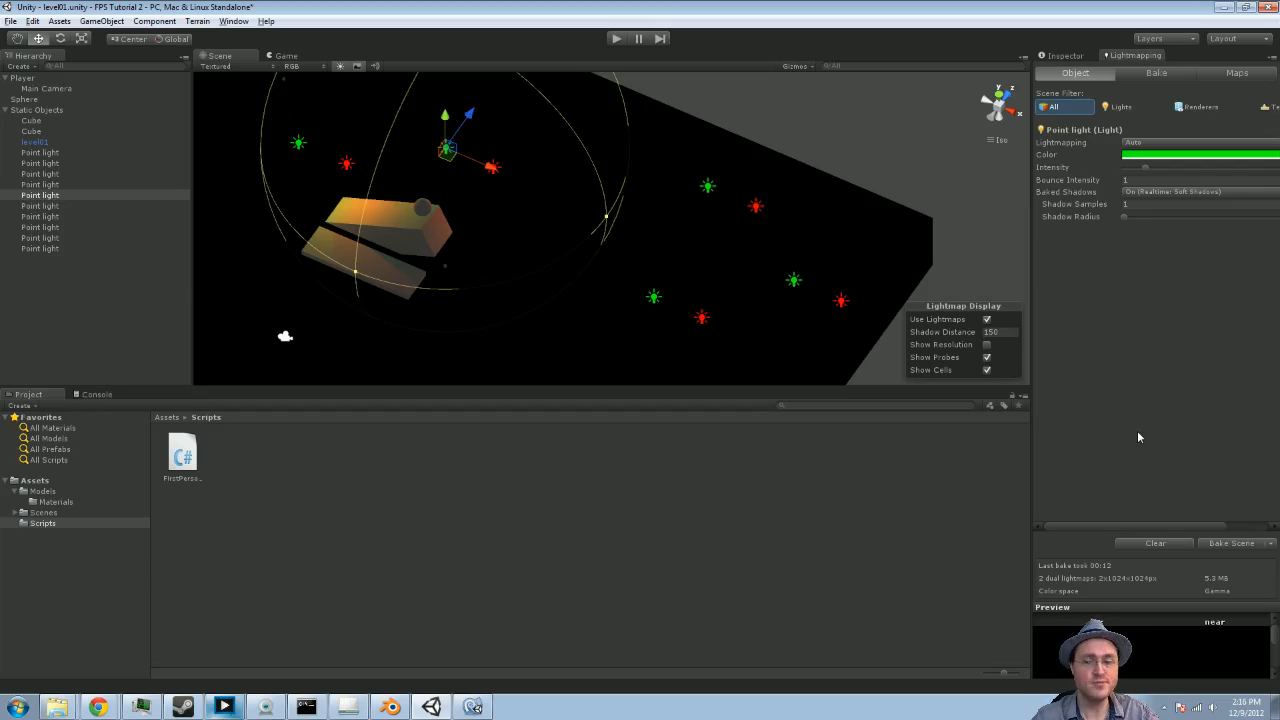
Step: Enable Generate Lightmap UVs in the import settings of the level01 model from the Models folder and apply the change
left_click(46, 143)
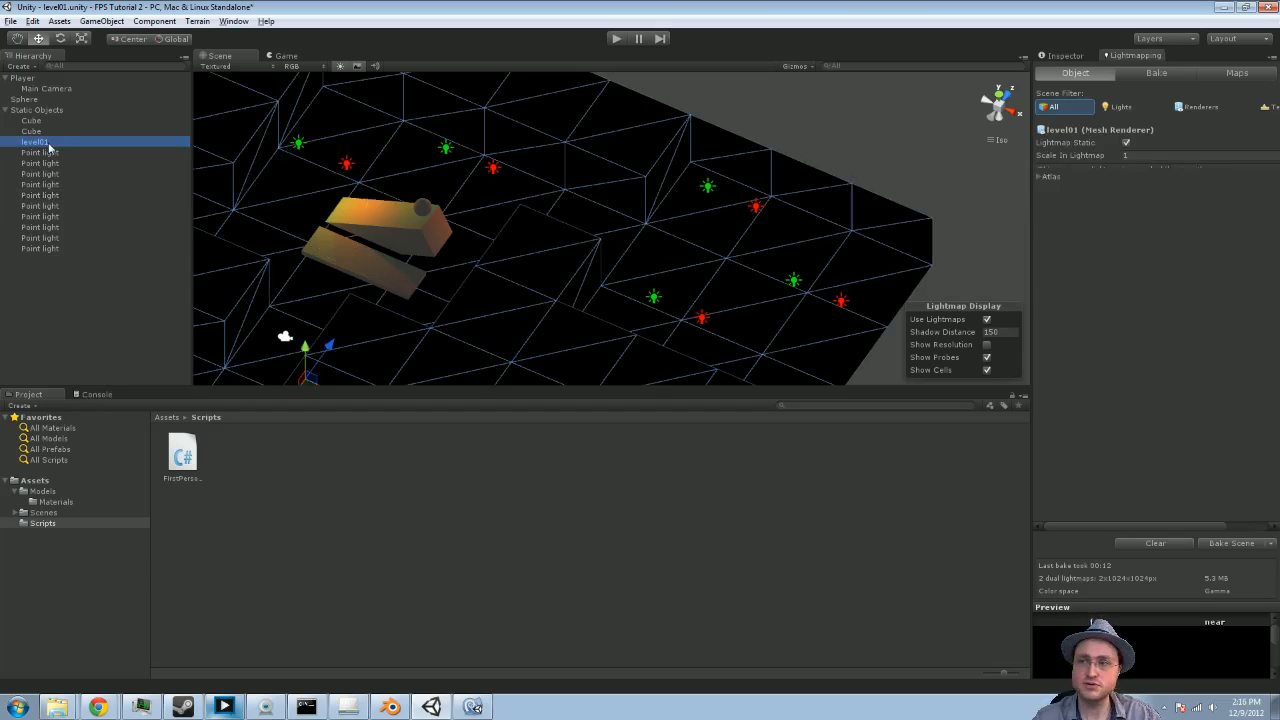
left_click(1064, 56)
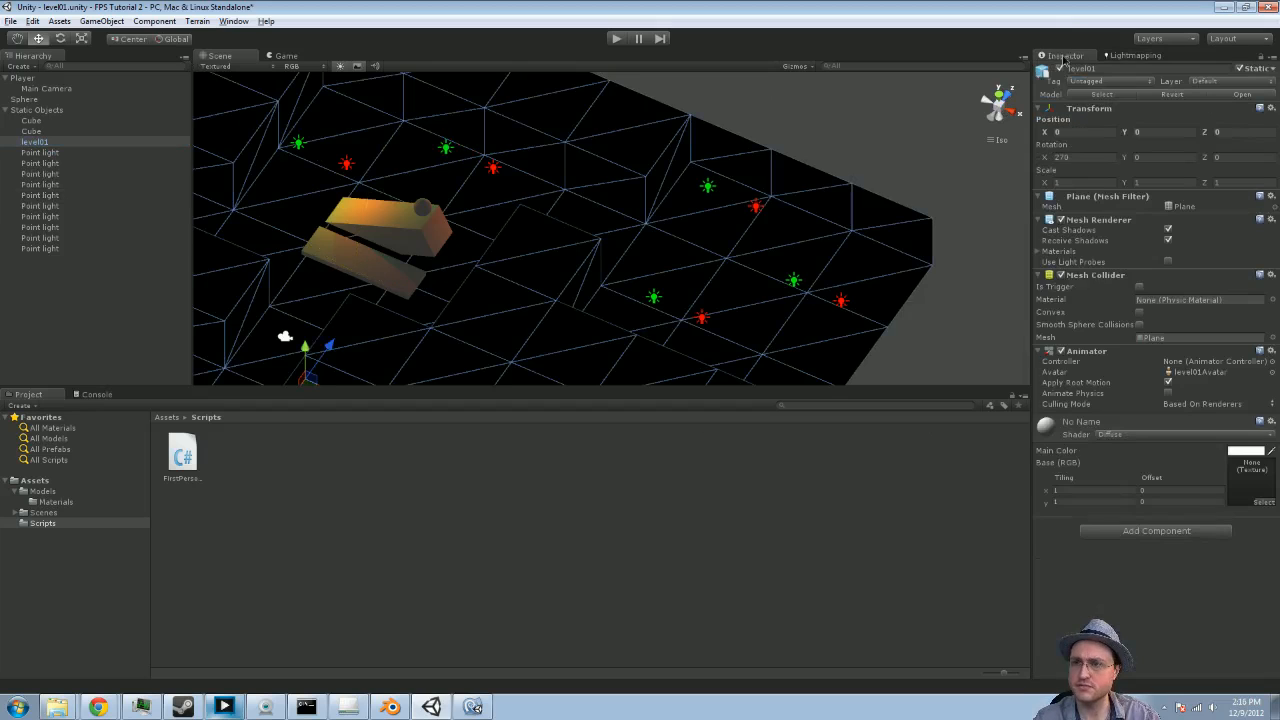
middle_click_drag(520, 285, 609, 297)
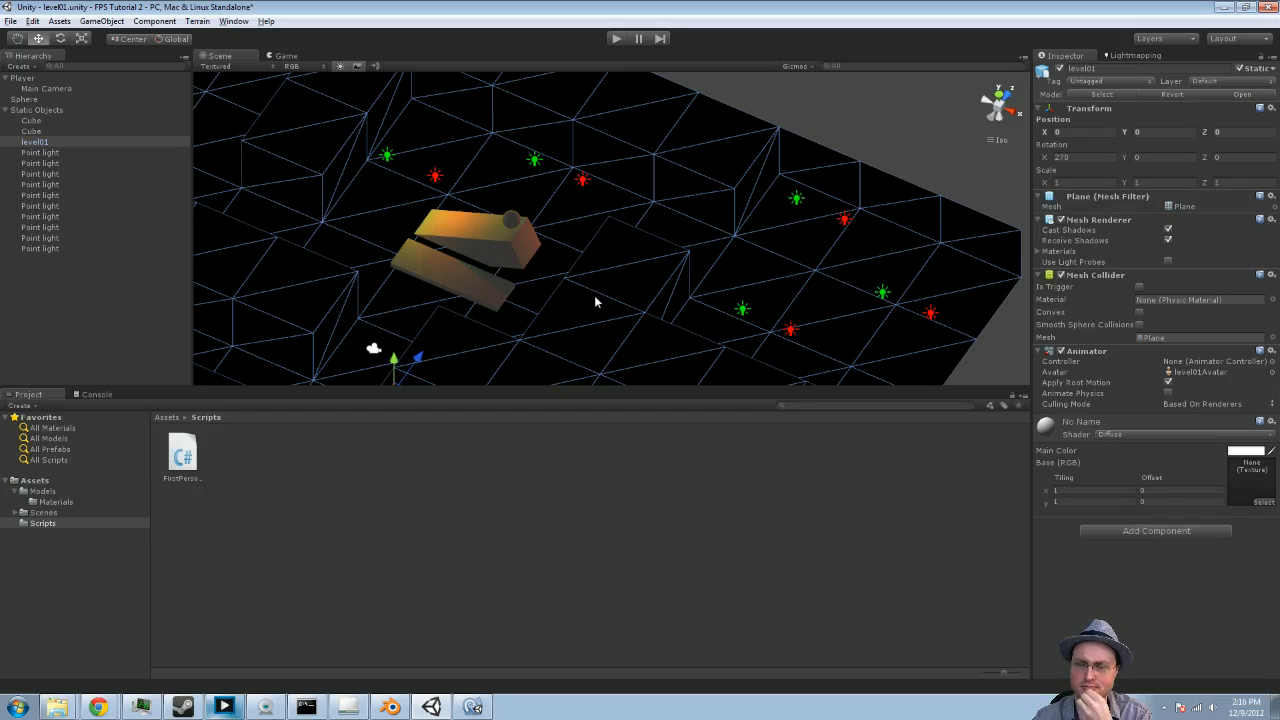
left_click(15, 512)
left_click(38, 514)
left_click(183, 455)
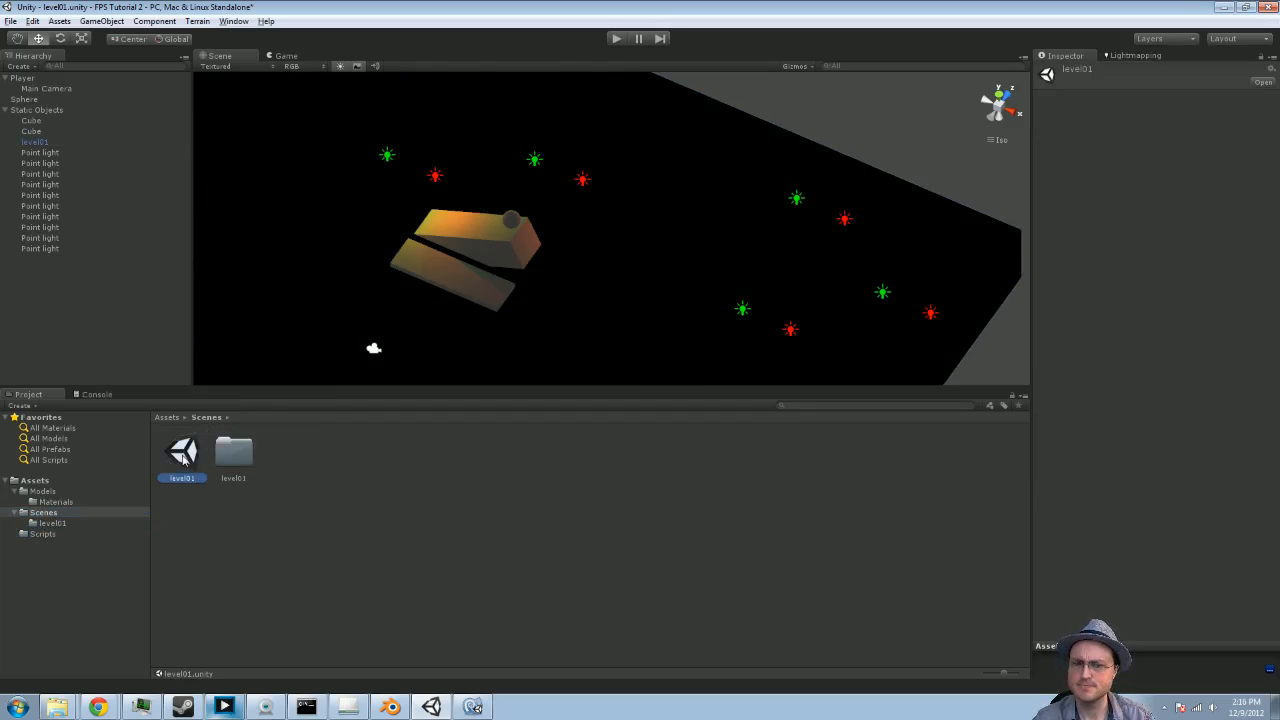
left_click(42, 491)
left_click(170, 462)
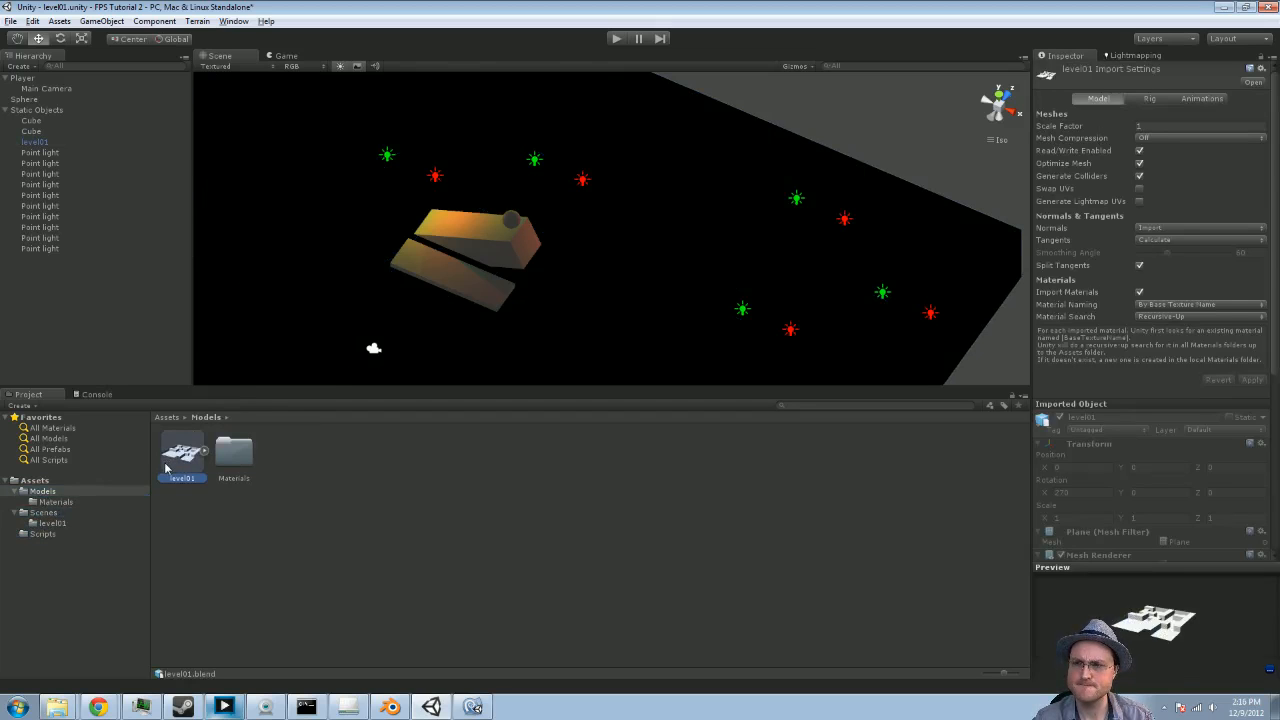
left_click(1139, 201)
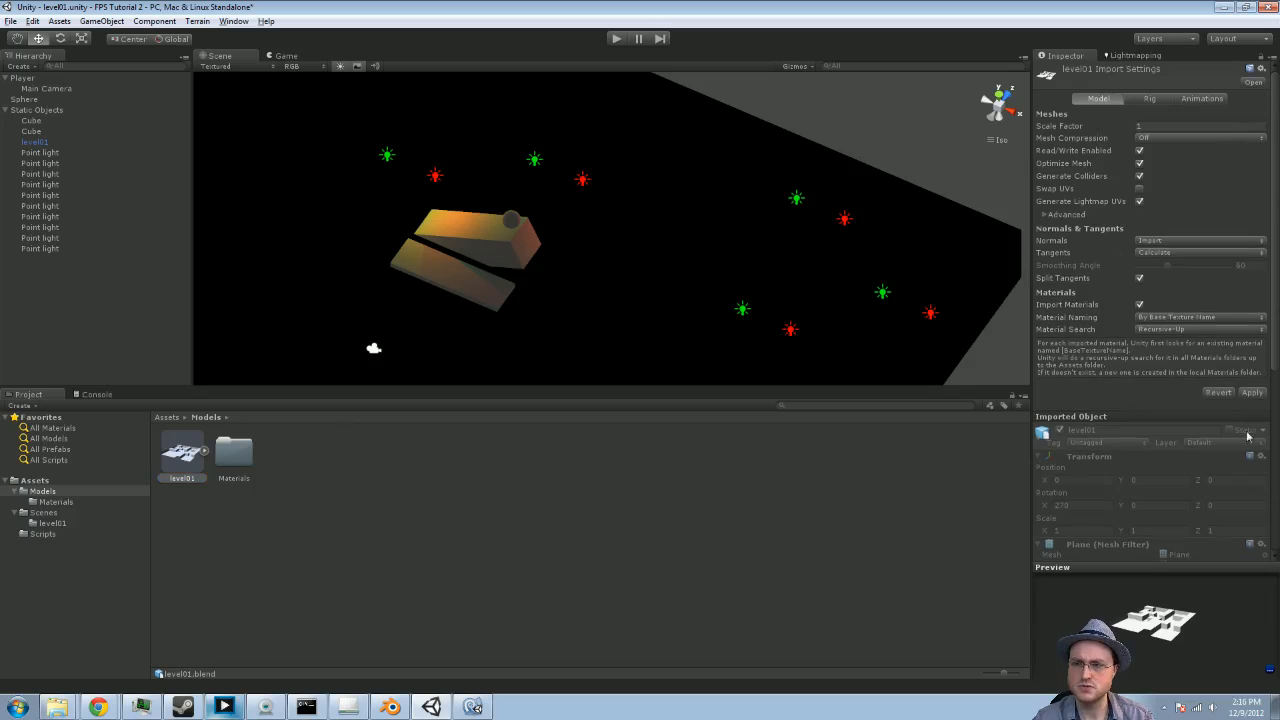
left_click(1252, 393)
Step: Bake the scene's lightmaps again with the reimported level01 model
left_click(1136, 58)
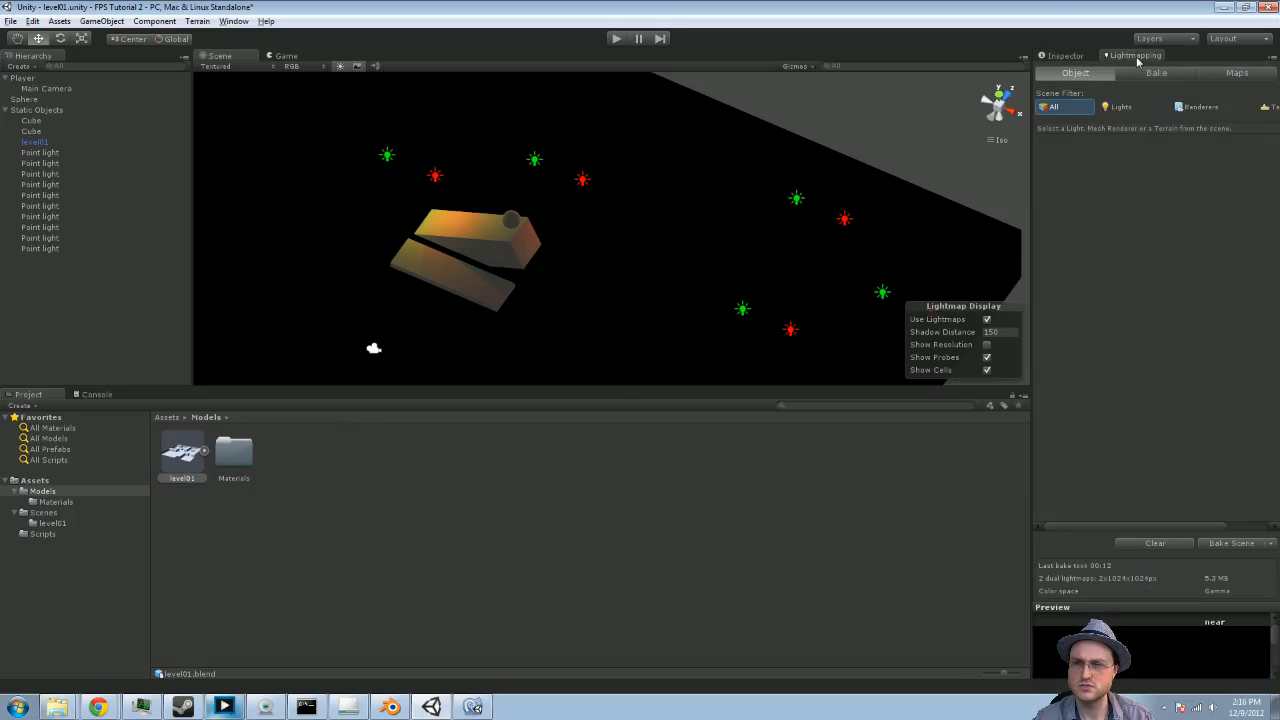
left_click(1244, 547)
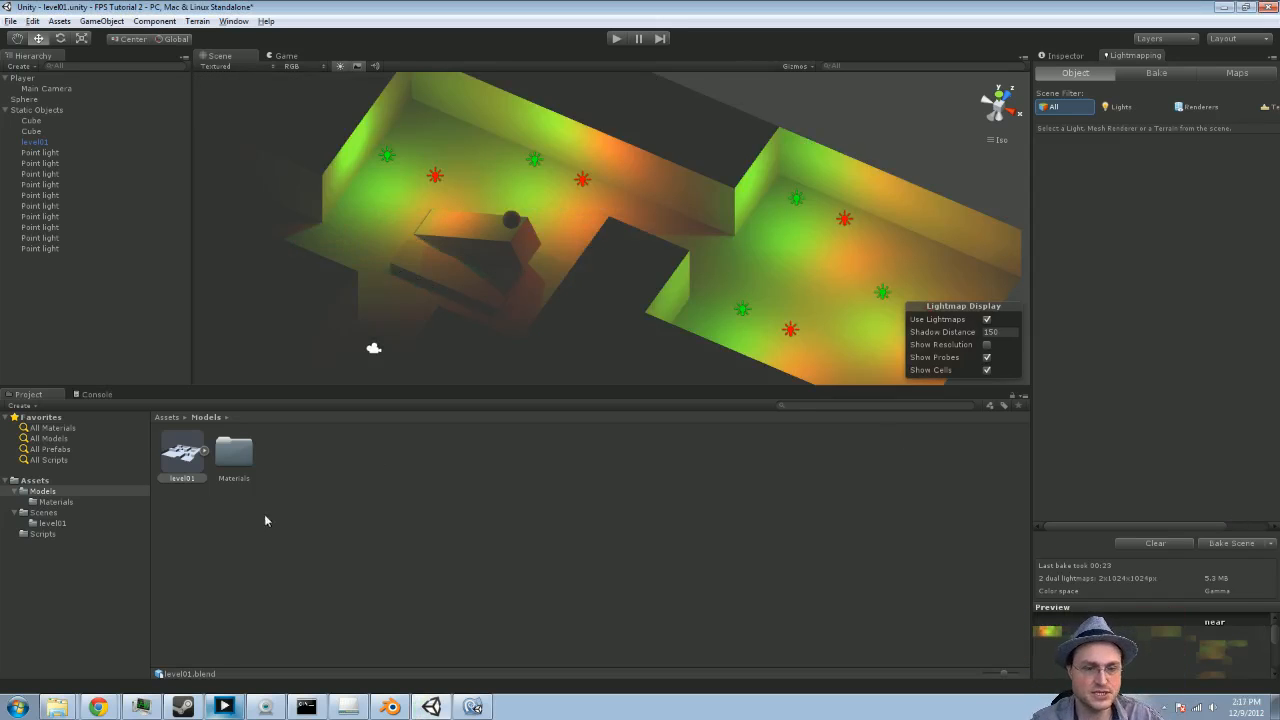
Step: Examine the advanced lightmap UV options in the level01 model's import settings and the baked lighting in the rooms
left_click(181, 453)
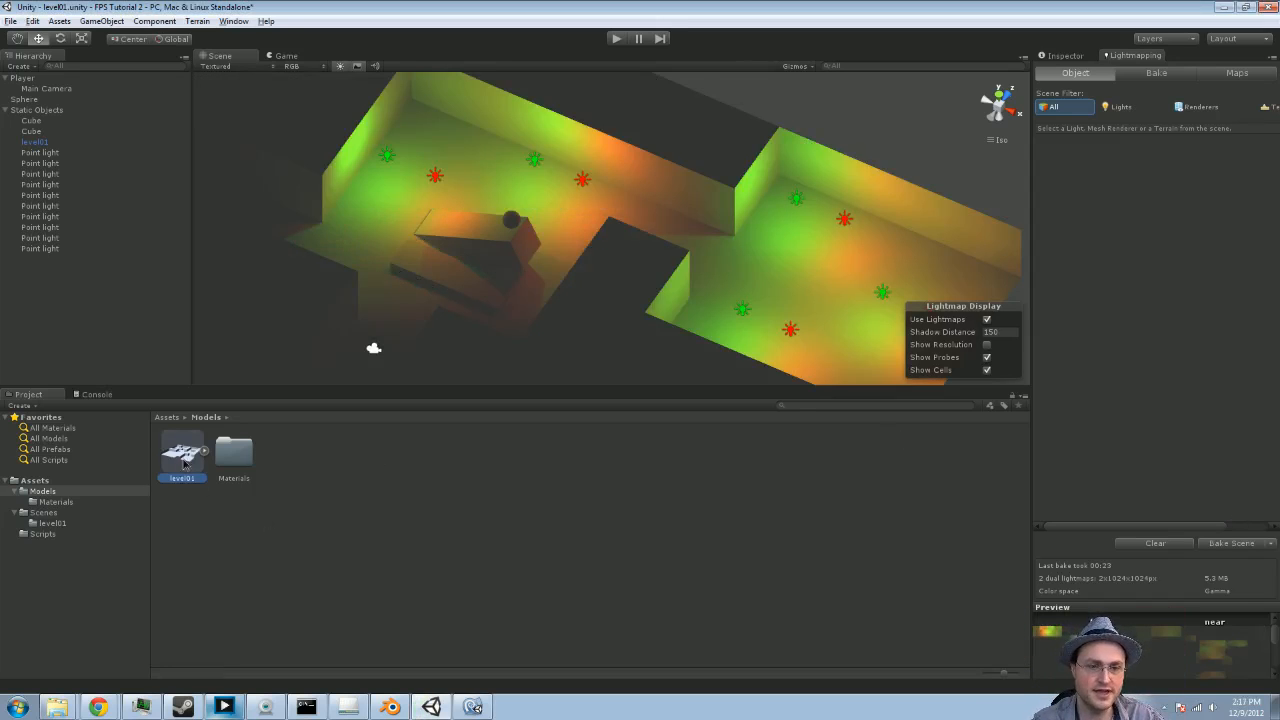
left_click(1063, 56)
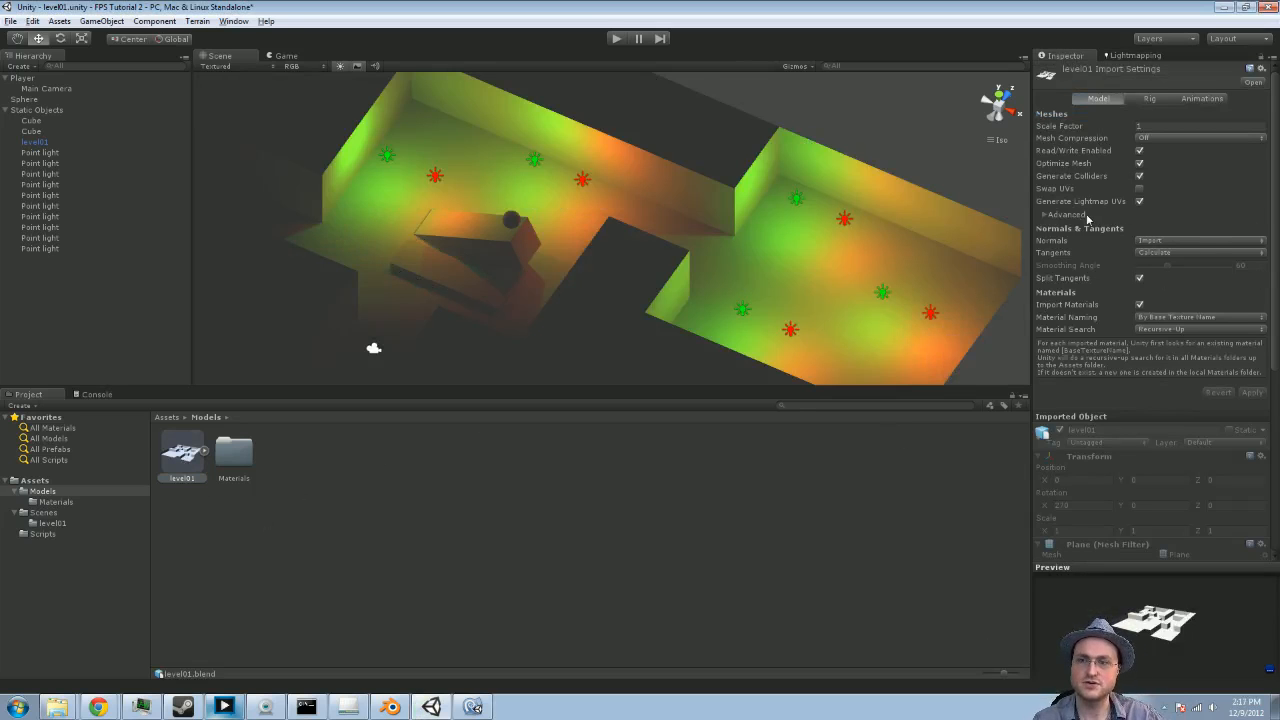
left_click(1046, 215)
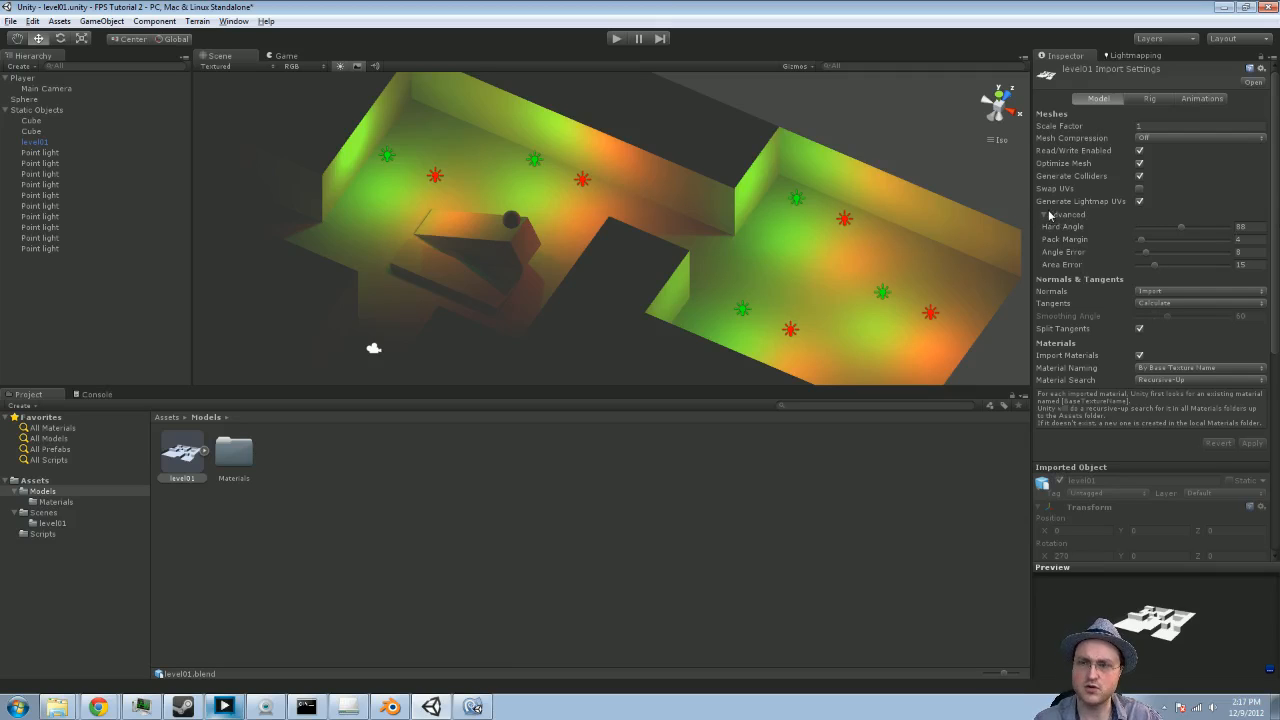
left_click(1045, 215)
middle_click_drag(750, 211, 634, 288)
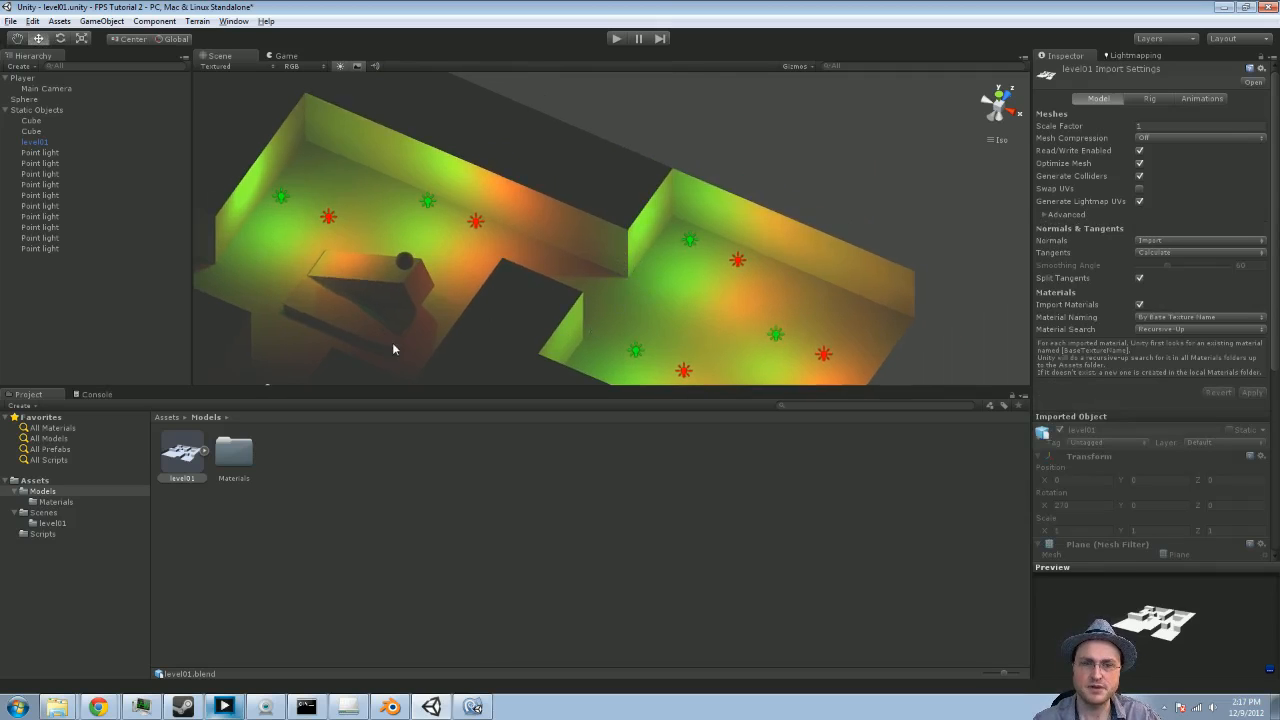
Step: Play-test the level, walking through both rooms and the connecting corridor to examine the baked lighting and shadows, and stop the test
middle_click_drag(393, 345, 594, 312)
left_click(616, 38)
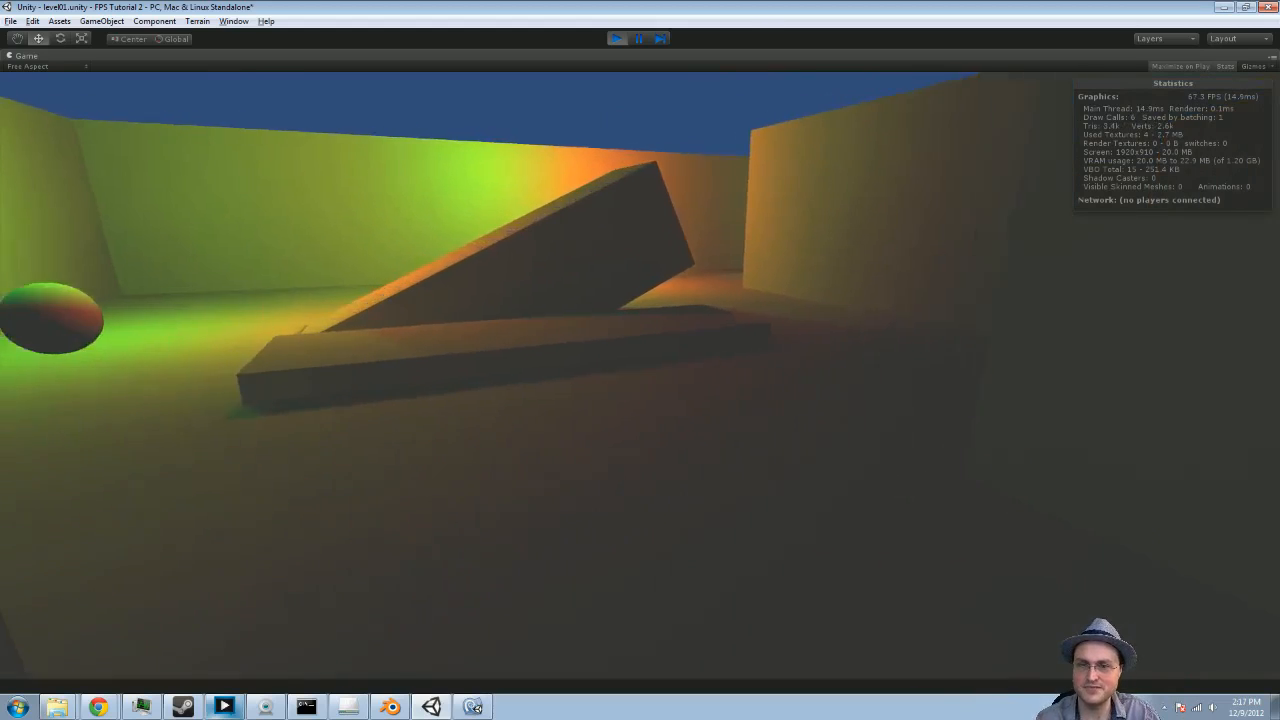
key("w")
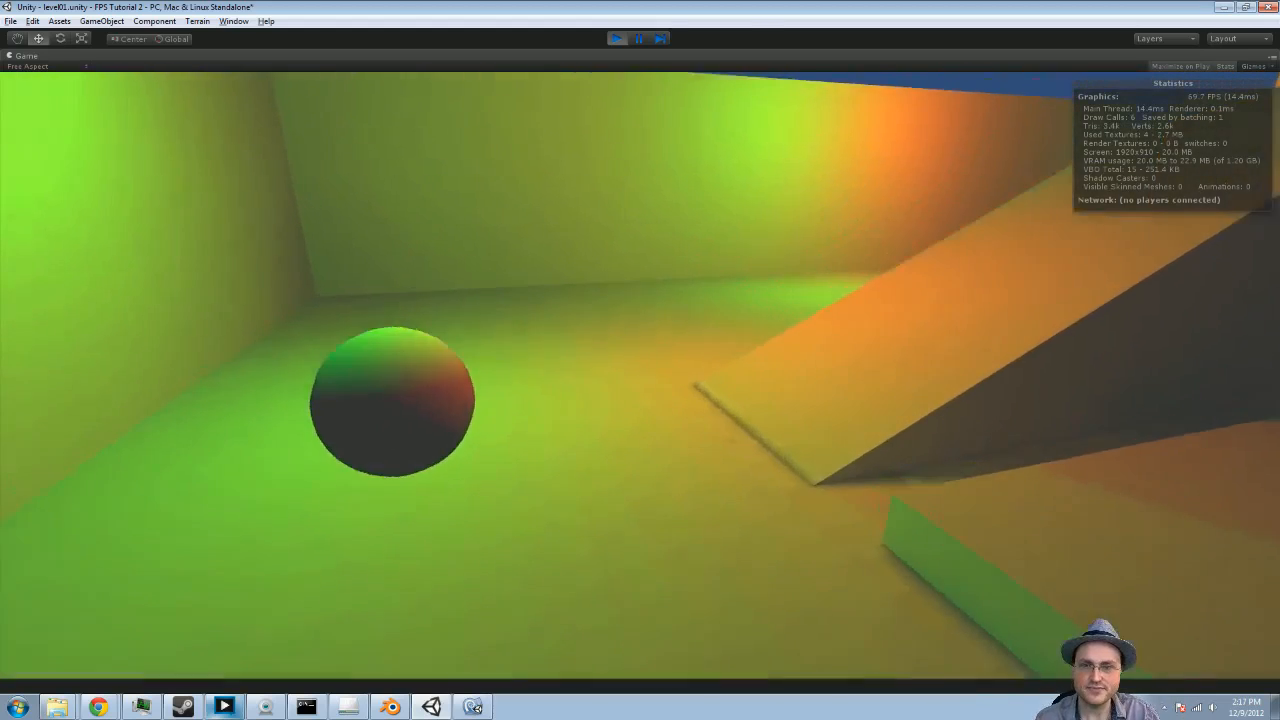
key("w")
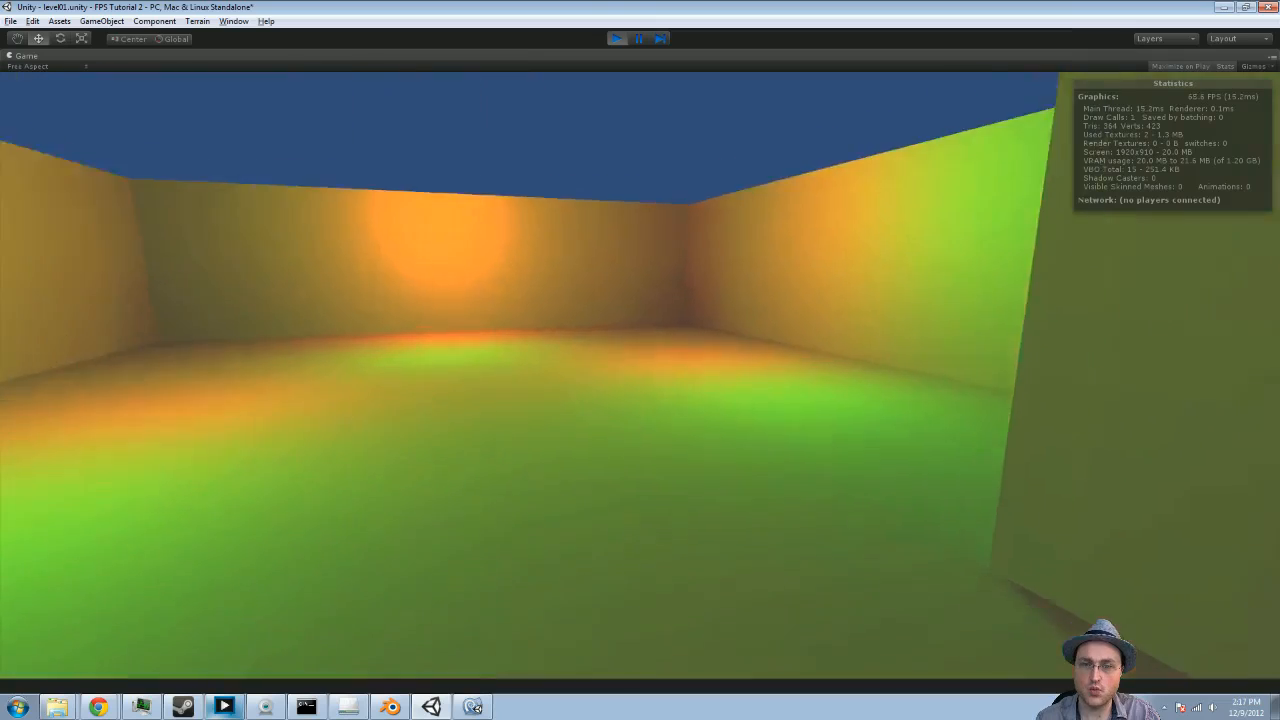
key("w")
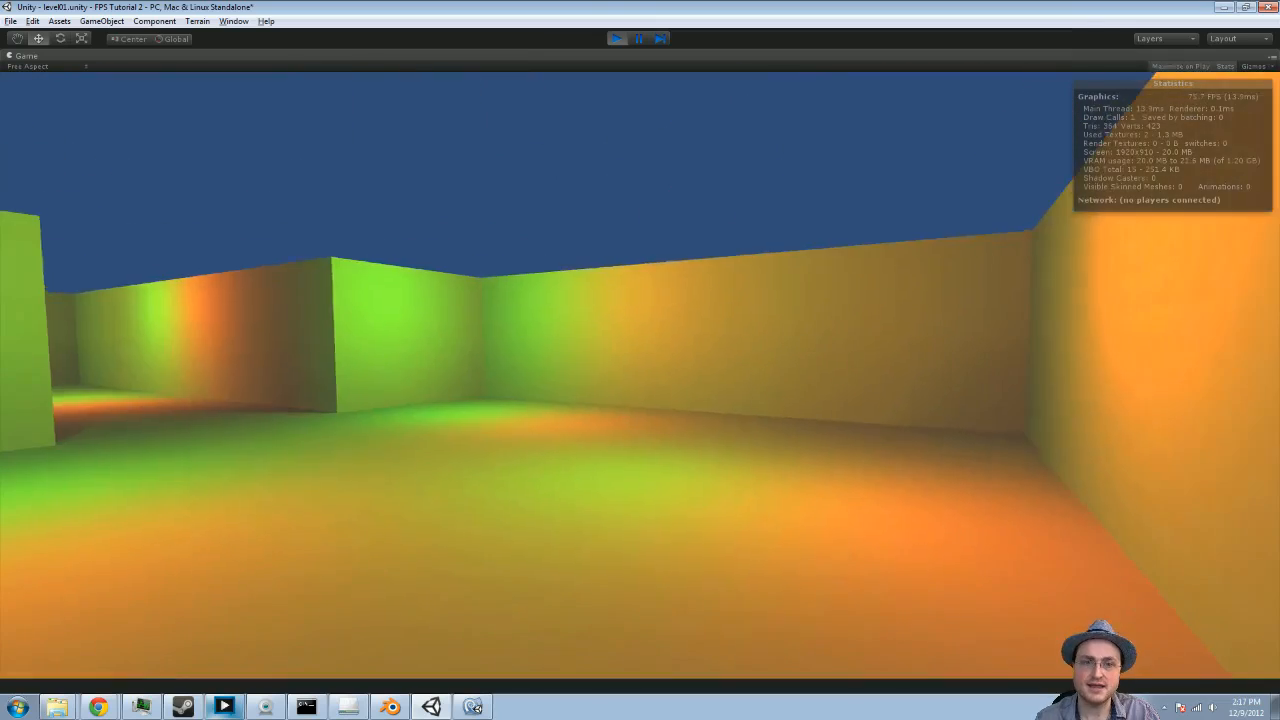
key("w")
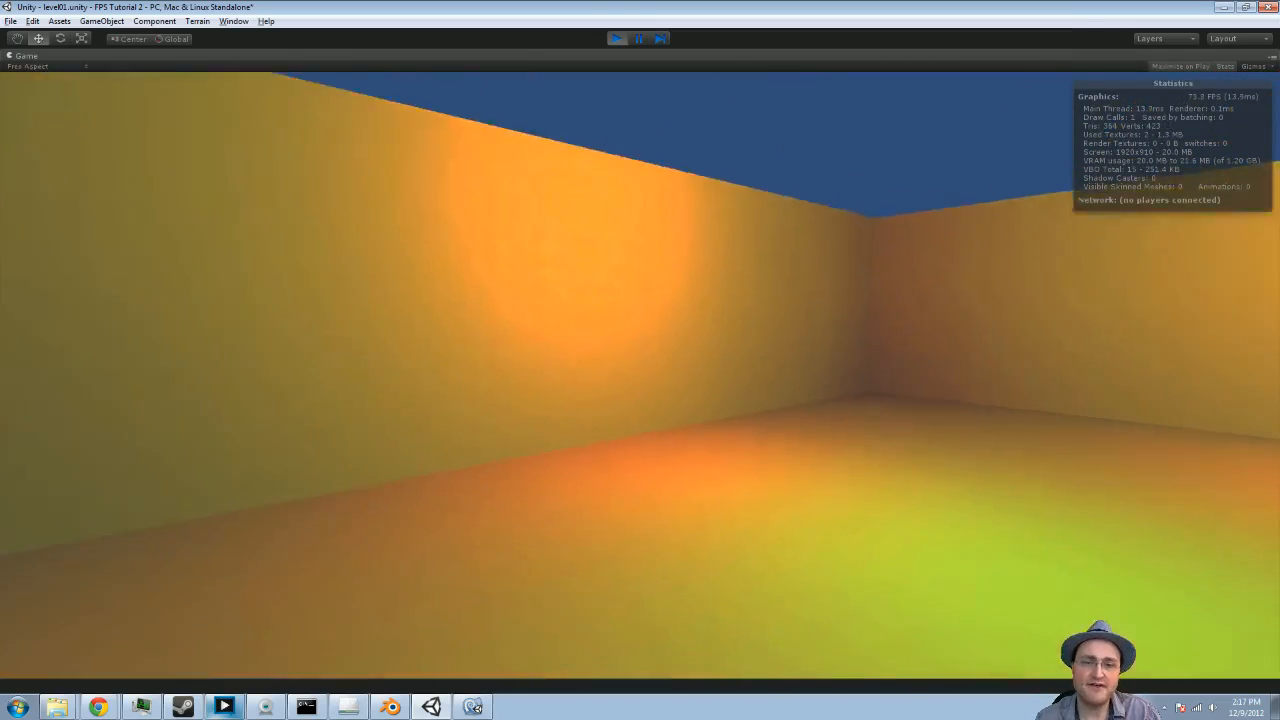
key("w")
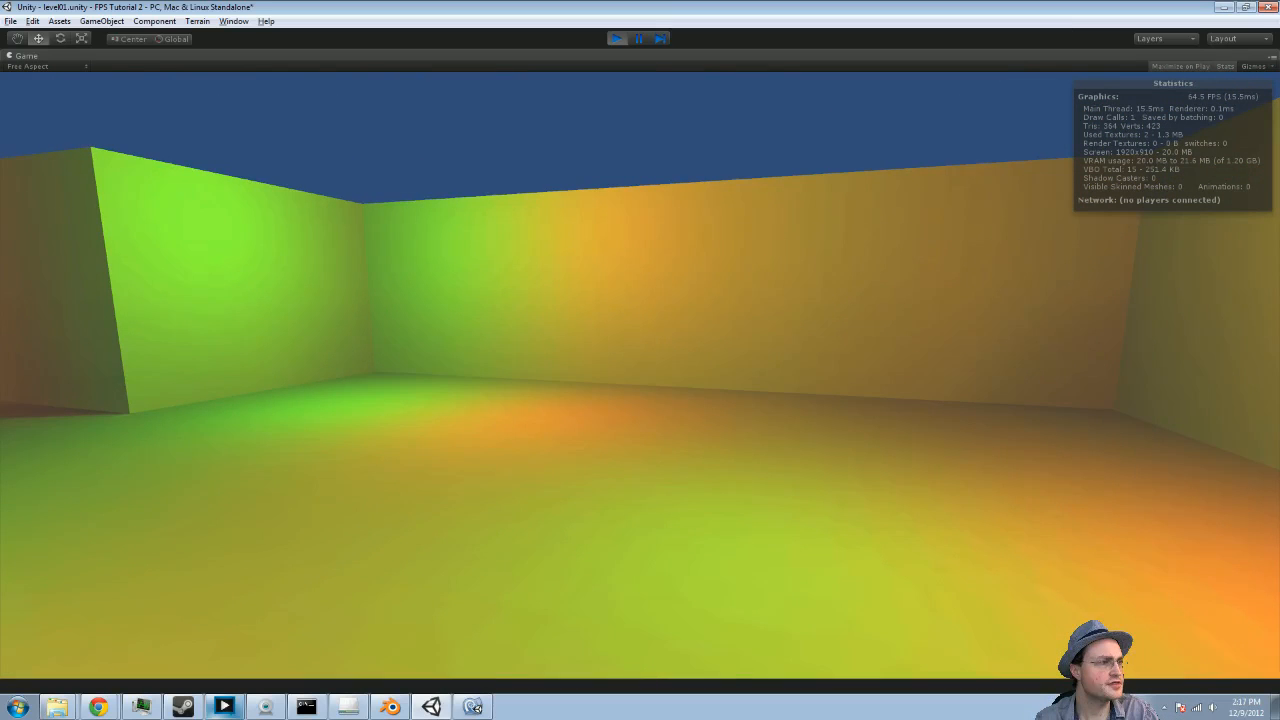
key("w")
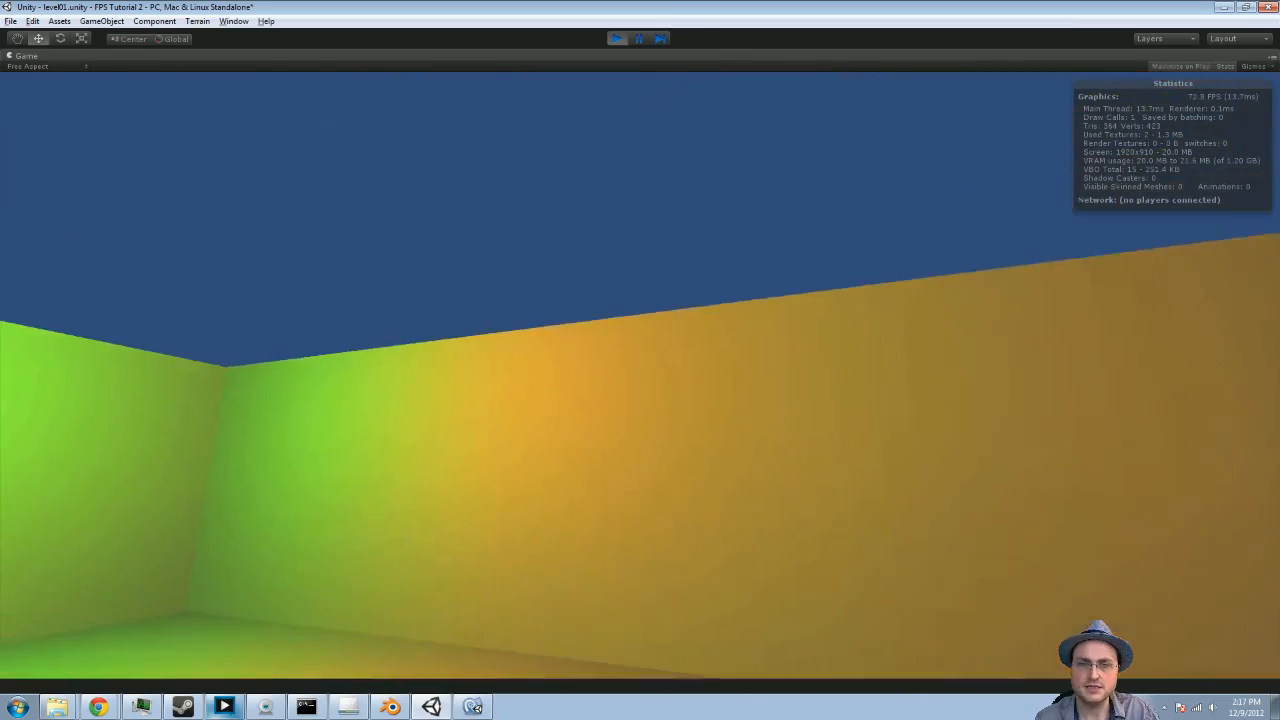
key("w")
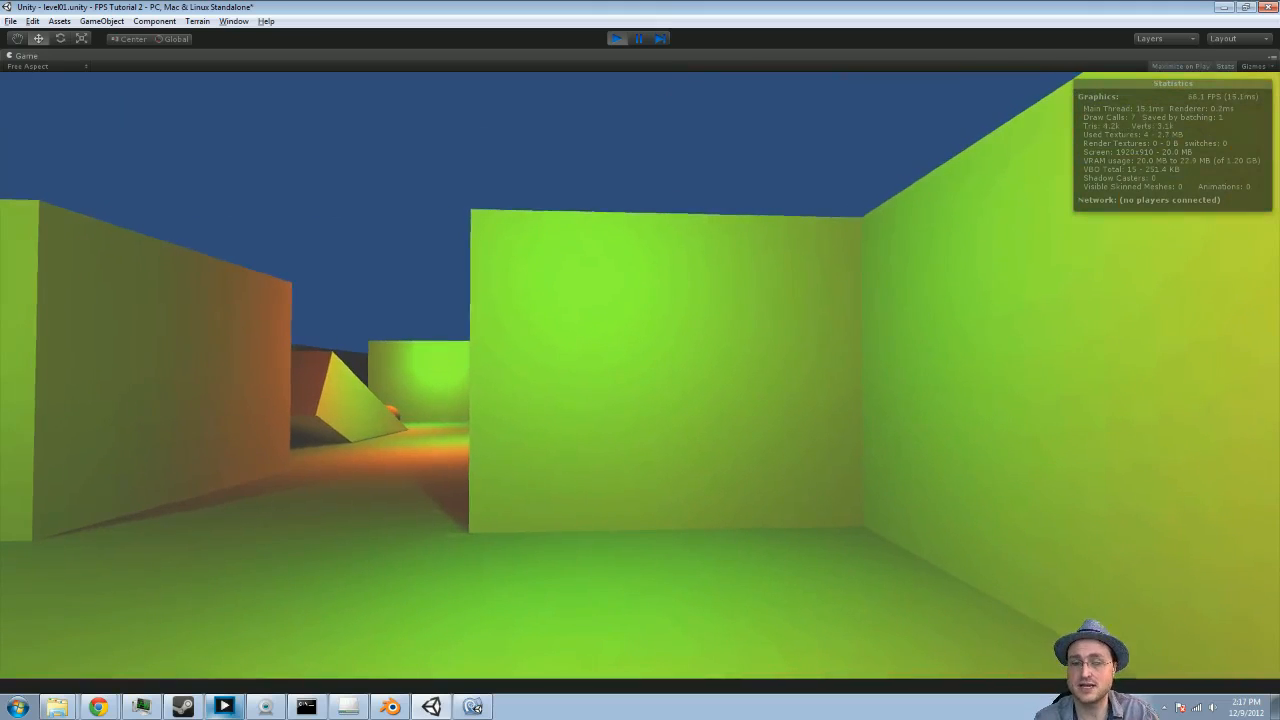
key("w")
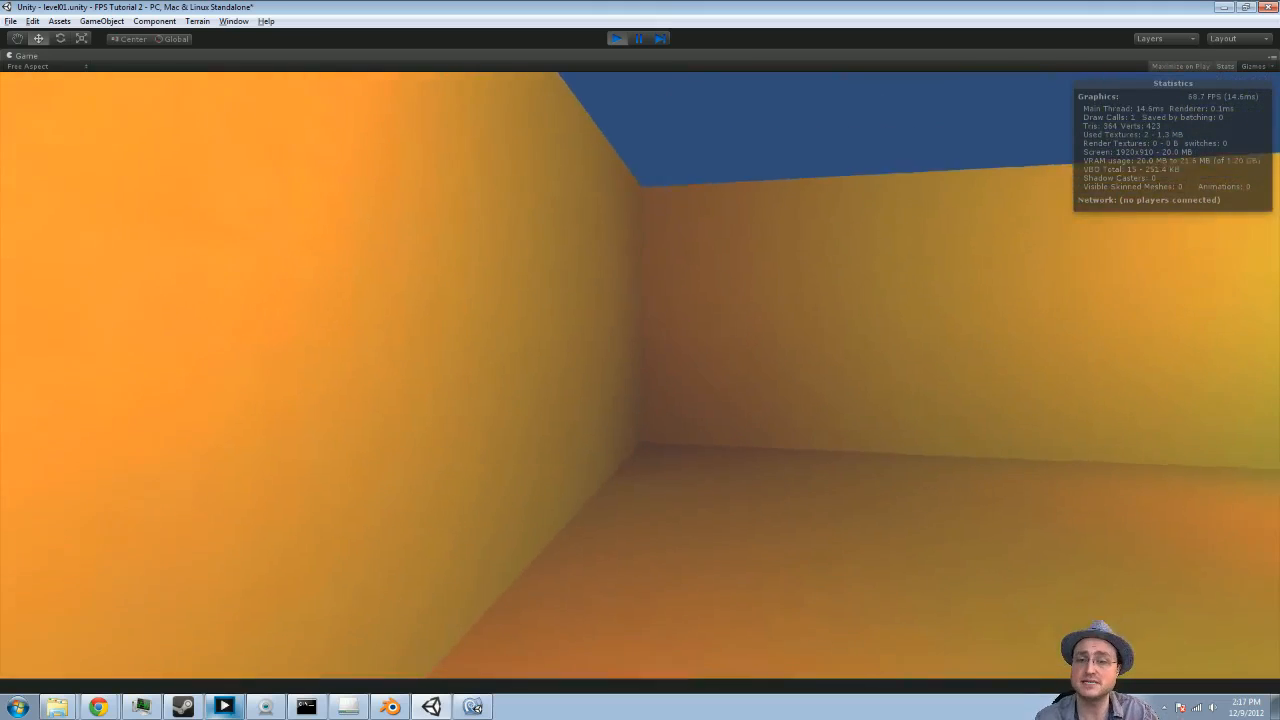
key("w")
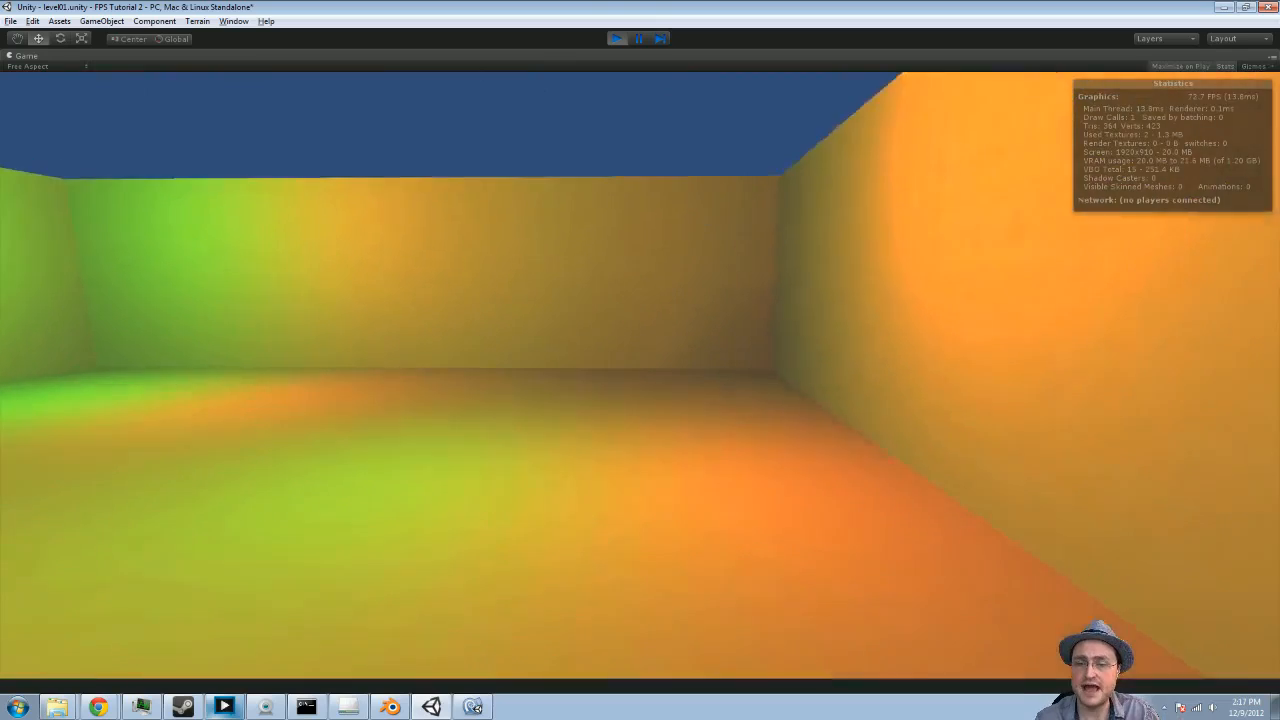
key("w")
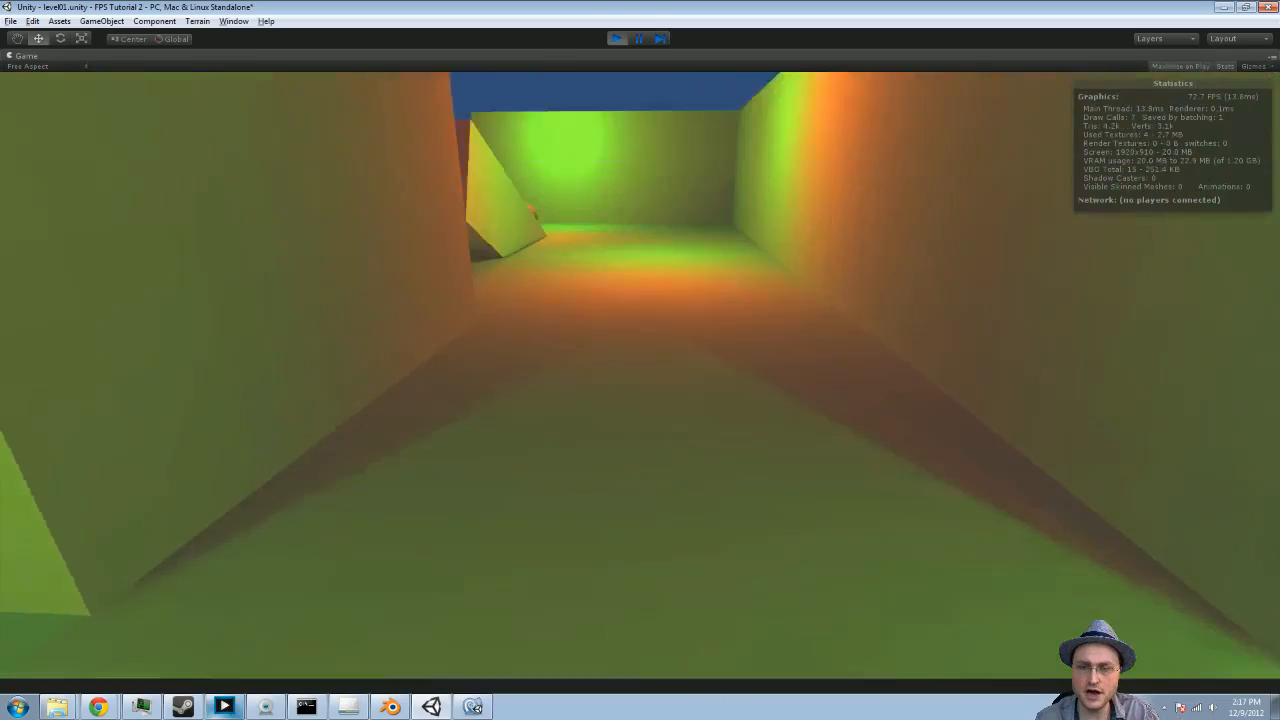
key("w")
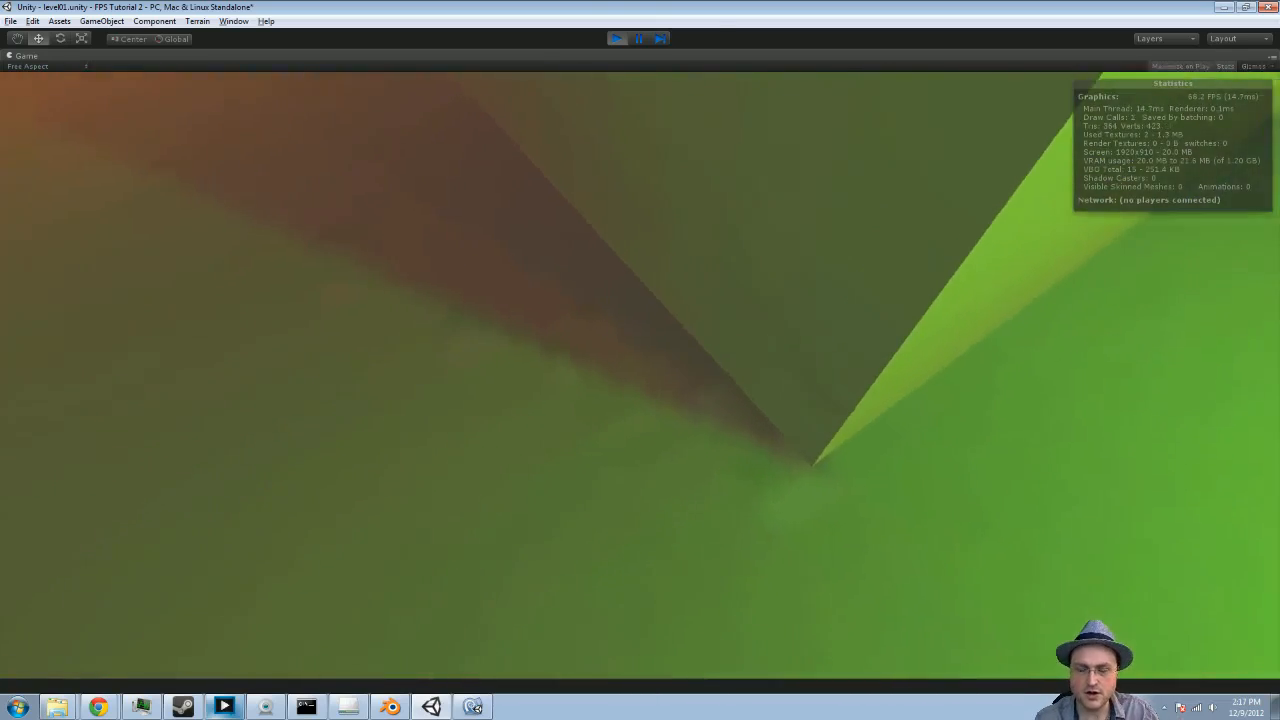
key("w")
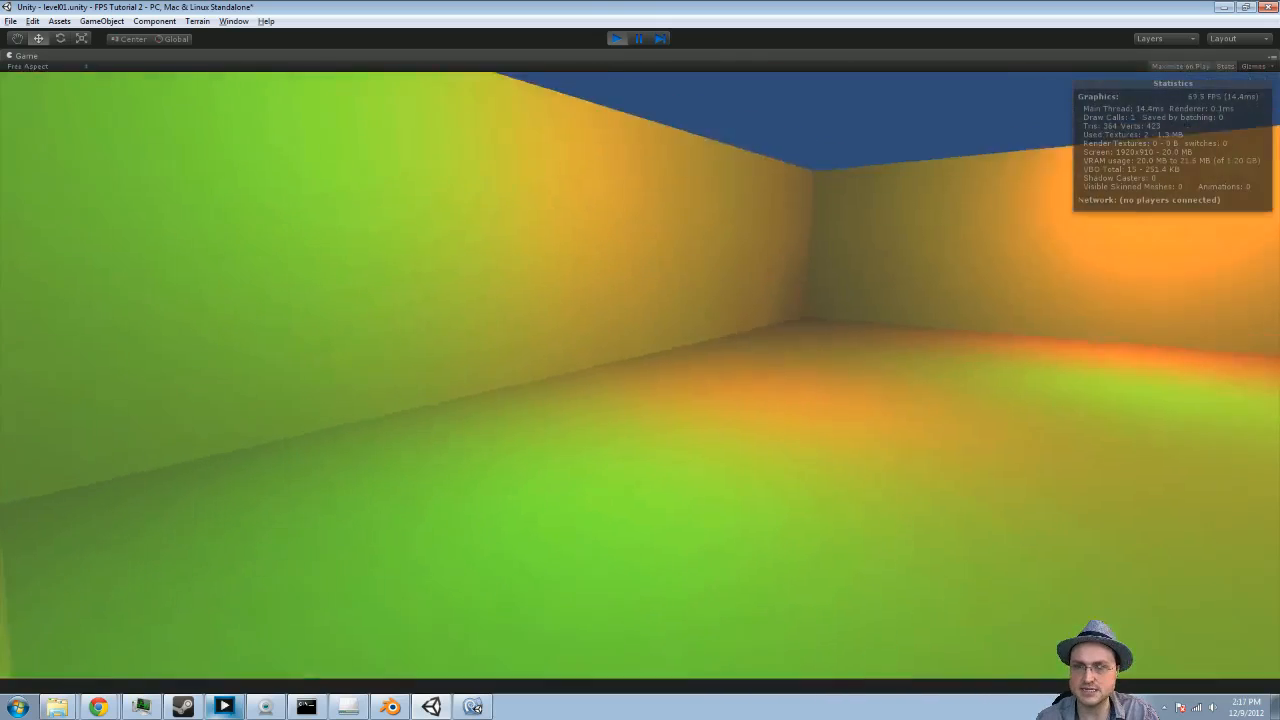
key("s")
key("w")
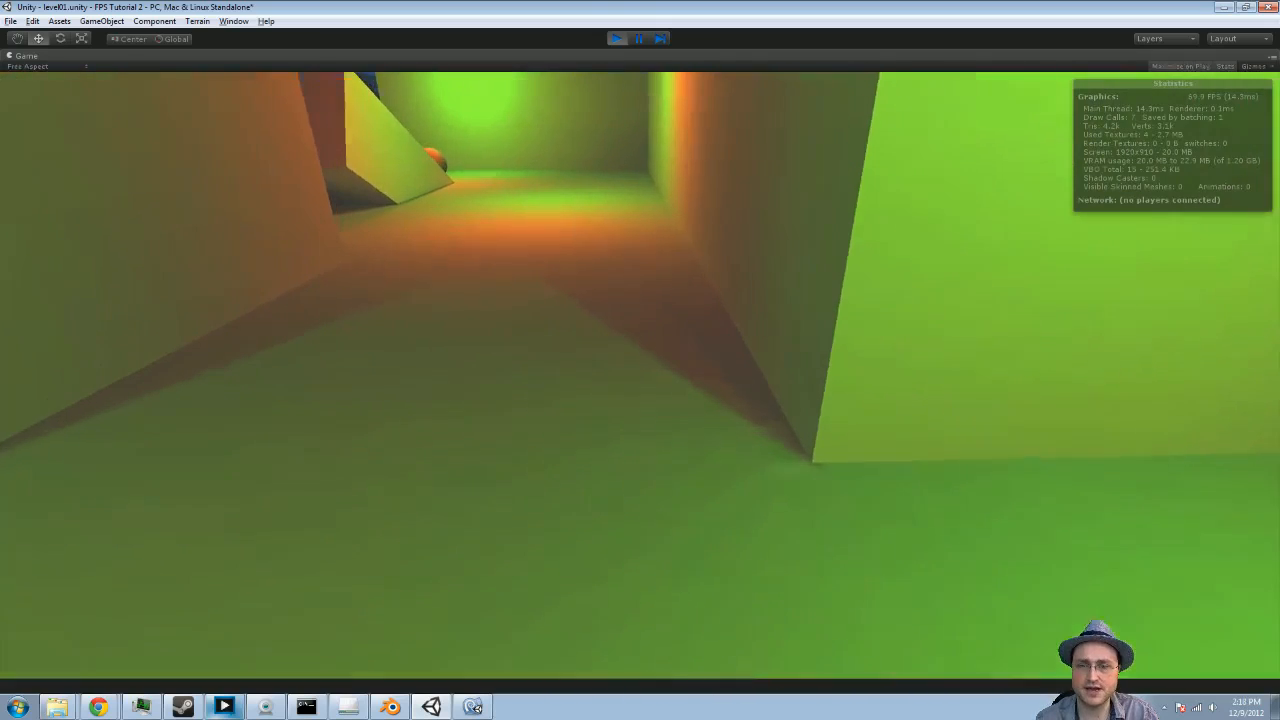
key("w")
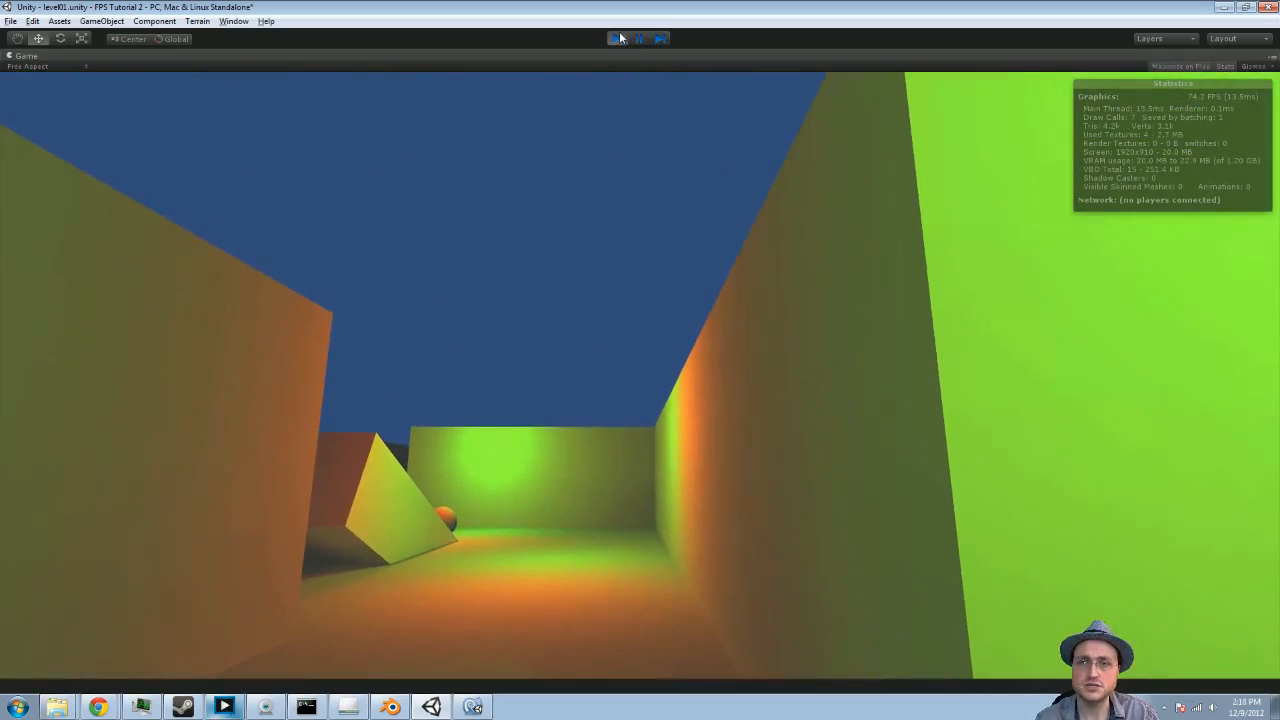
left_click(618, 39)
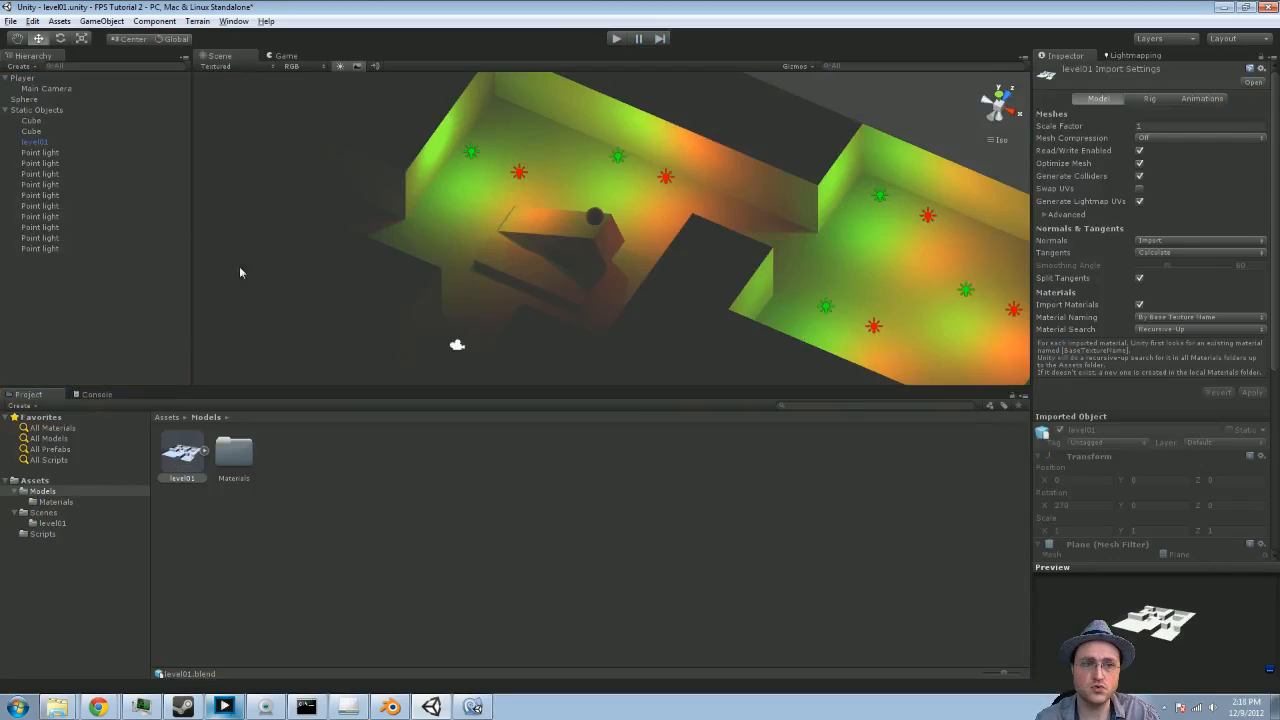
Step: Select all ten point lights under Static Objects and show their lightmapping object settings
left_click(1130, 56)
left_click(50, 154)
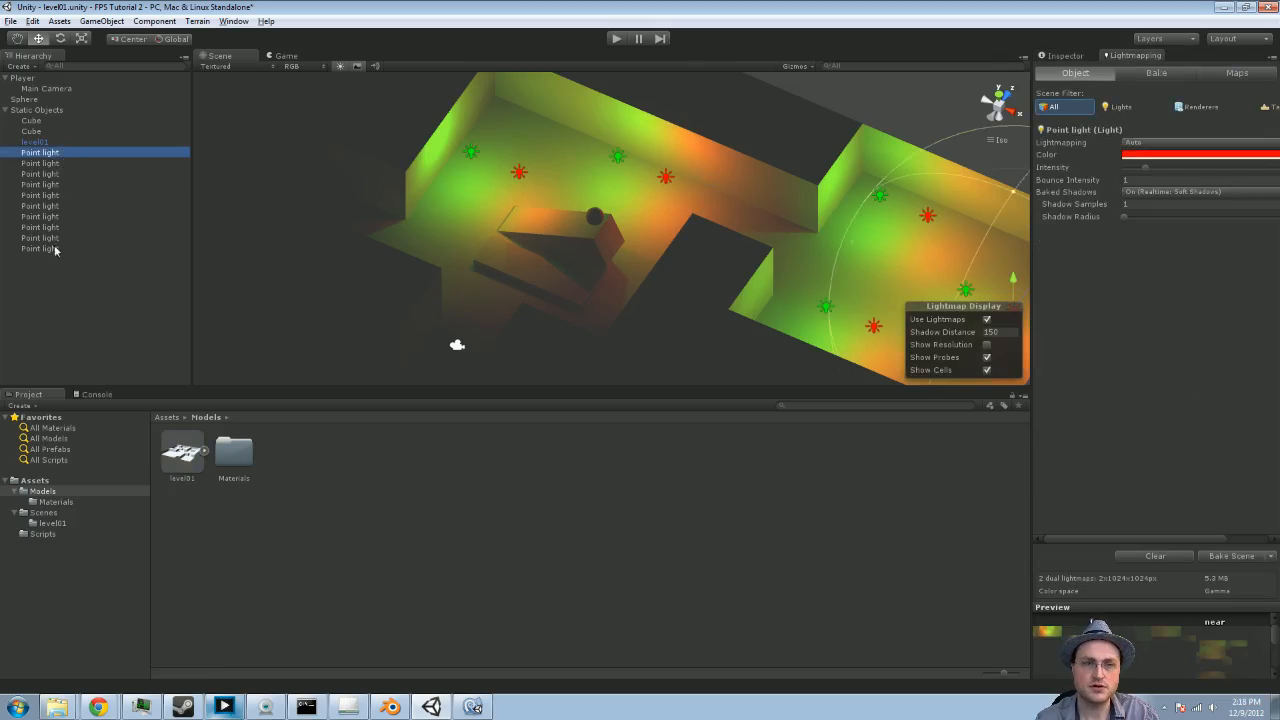
left_click(61, 259)
left_click(82, 142)
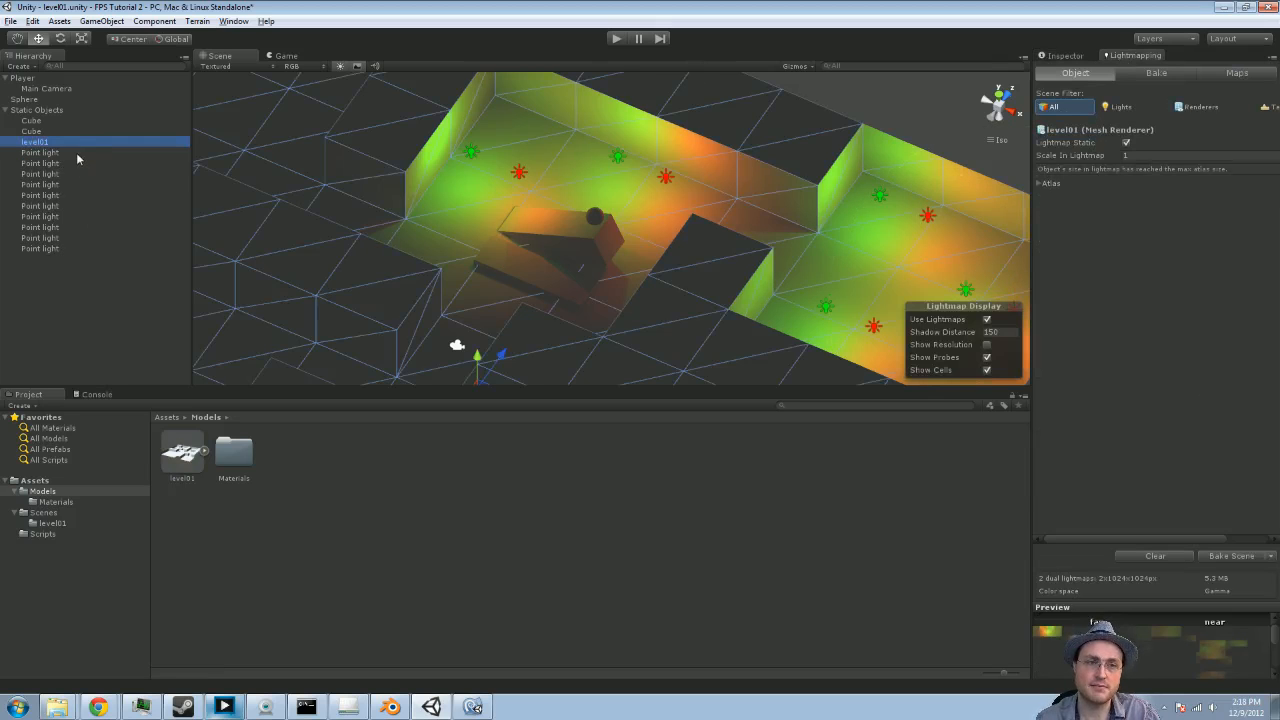
left_click(76, 152)
left_click(54, 249, "shift")
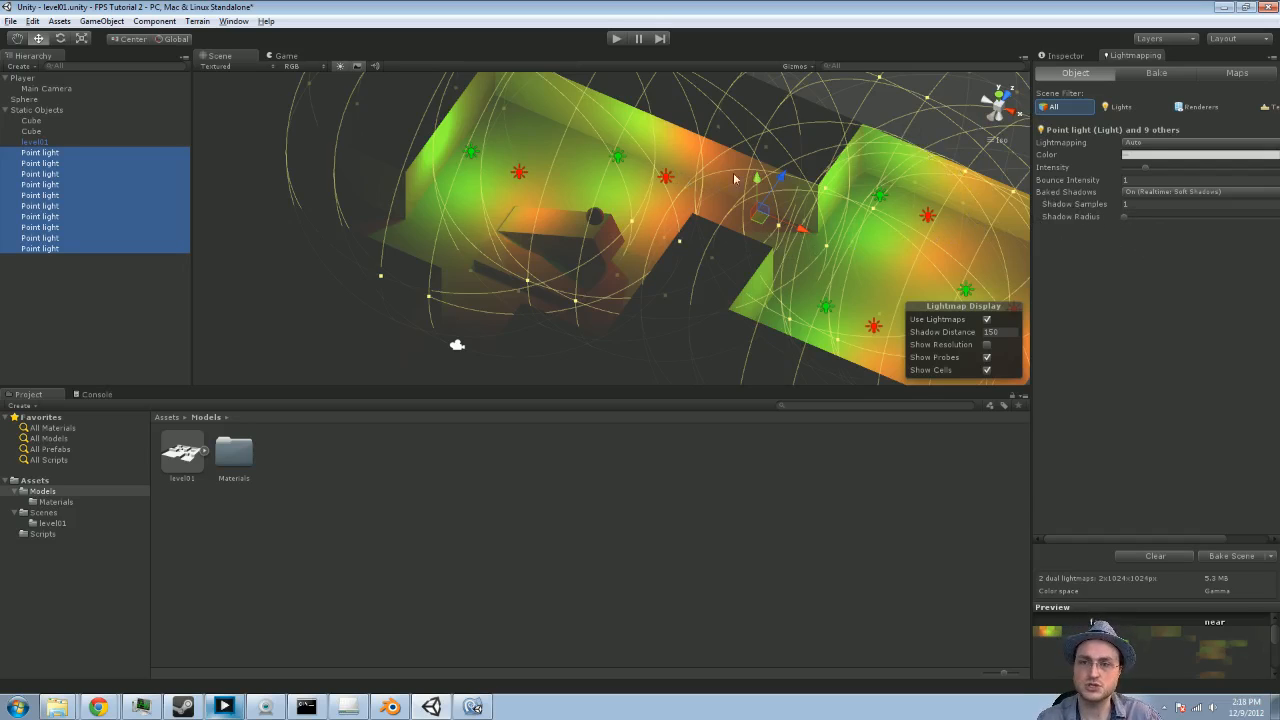
Step: Play-test the level again and examine the baked shadows around the ramp and the low block up close
left_click(615, 40)
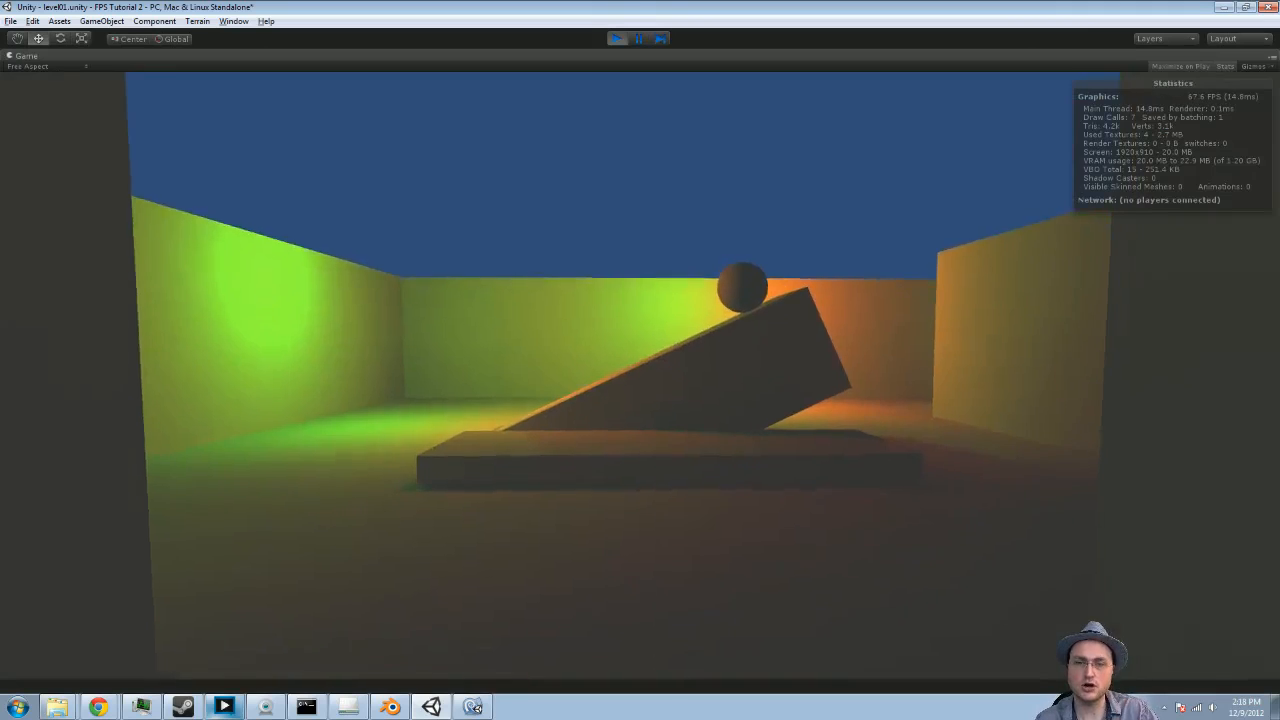
key("w")
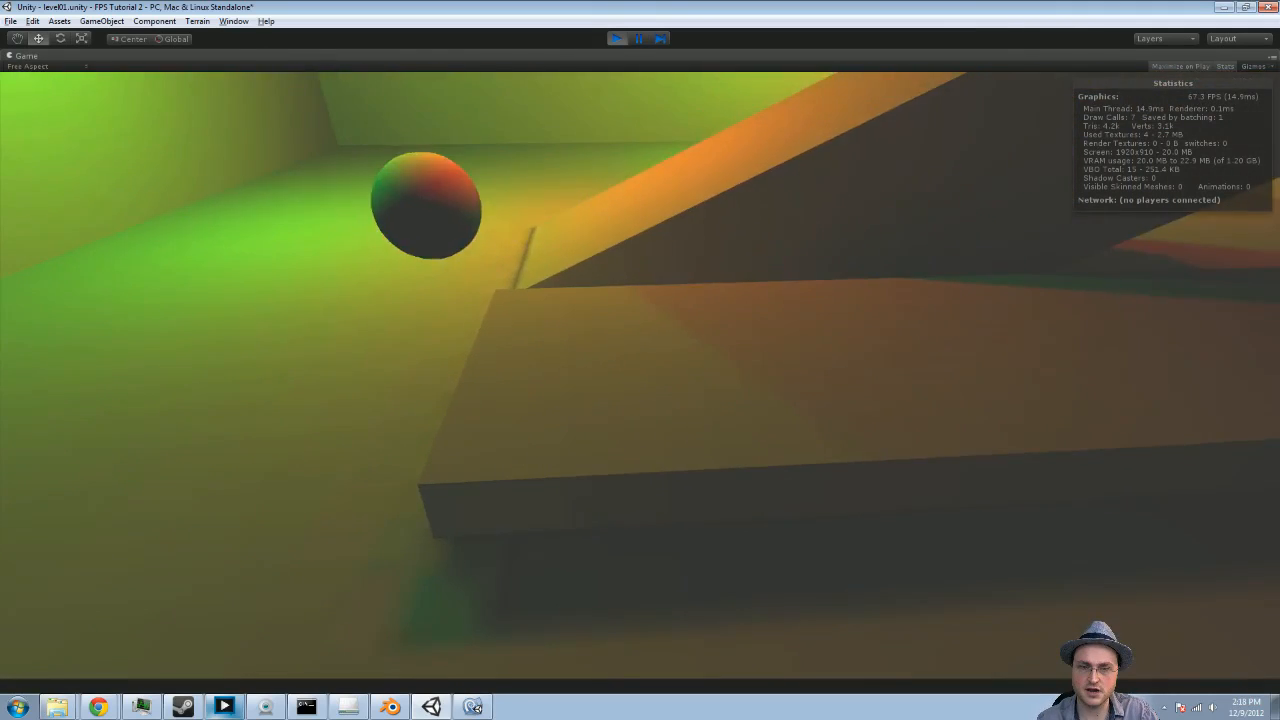
key("a")
key("a")
key("w")
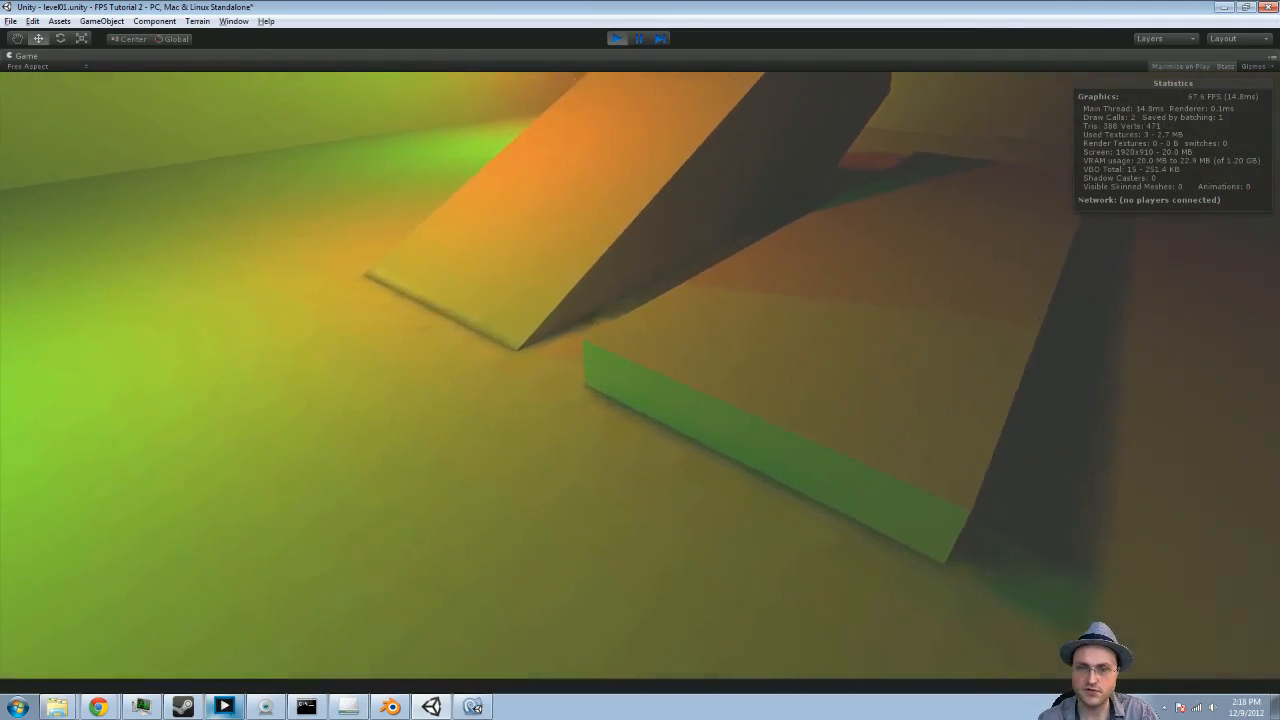
key("w")
key("a")
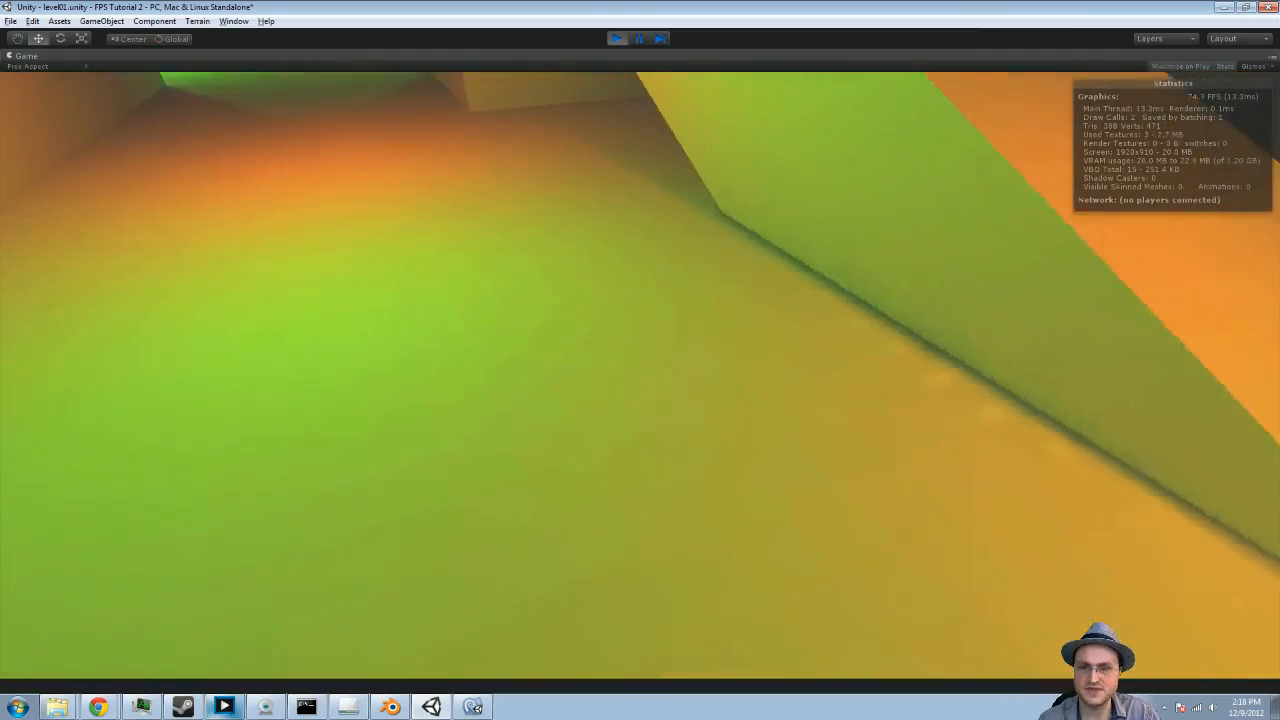
key("w")
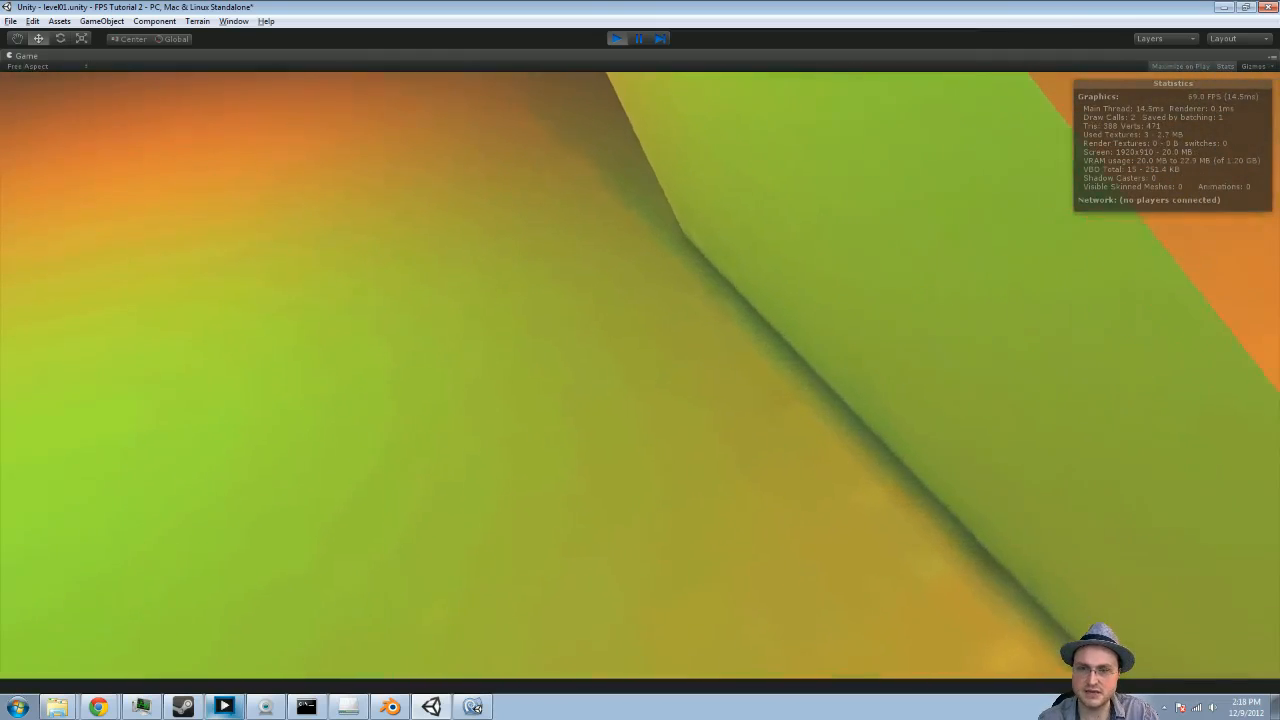
Step: Examine the baked shadow edges along the corridor and the lighting in the adjoining room, and end the play test
key("w")
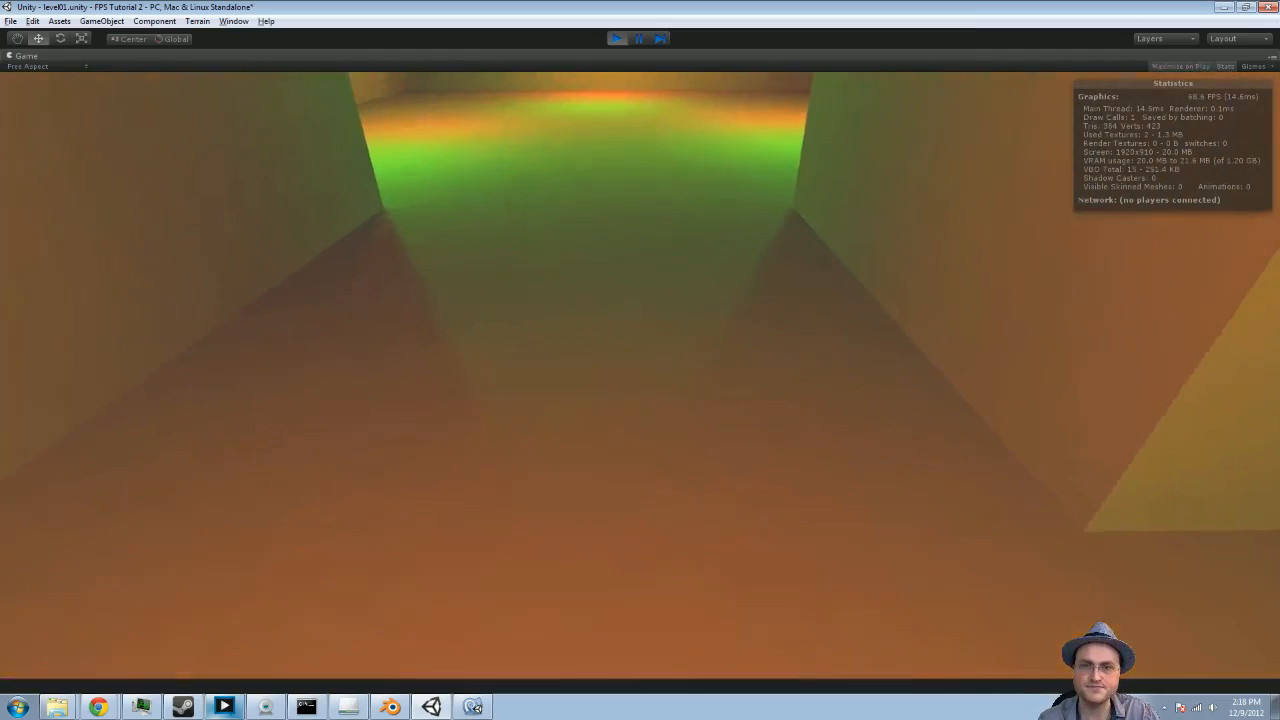
key("w")
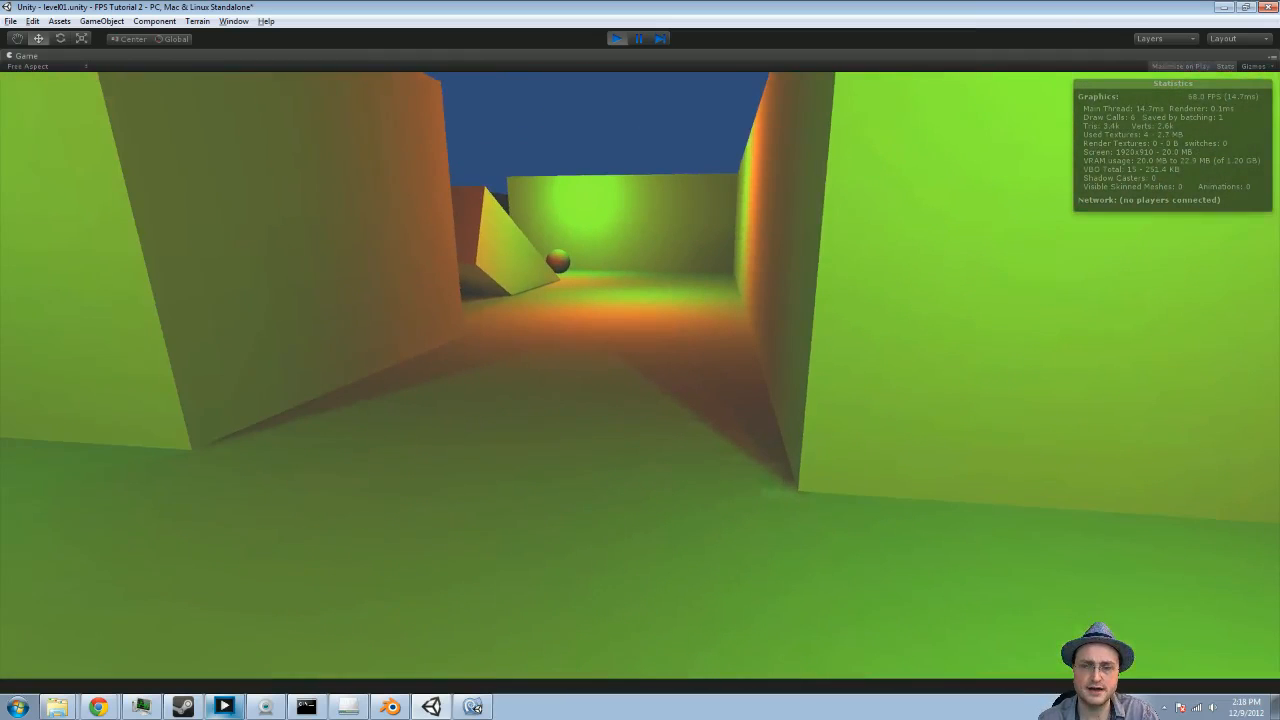
key("a")
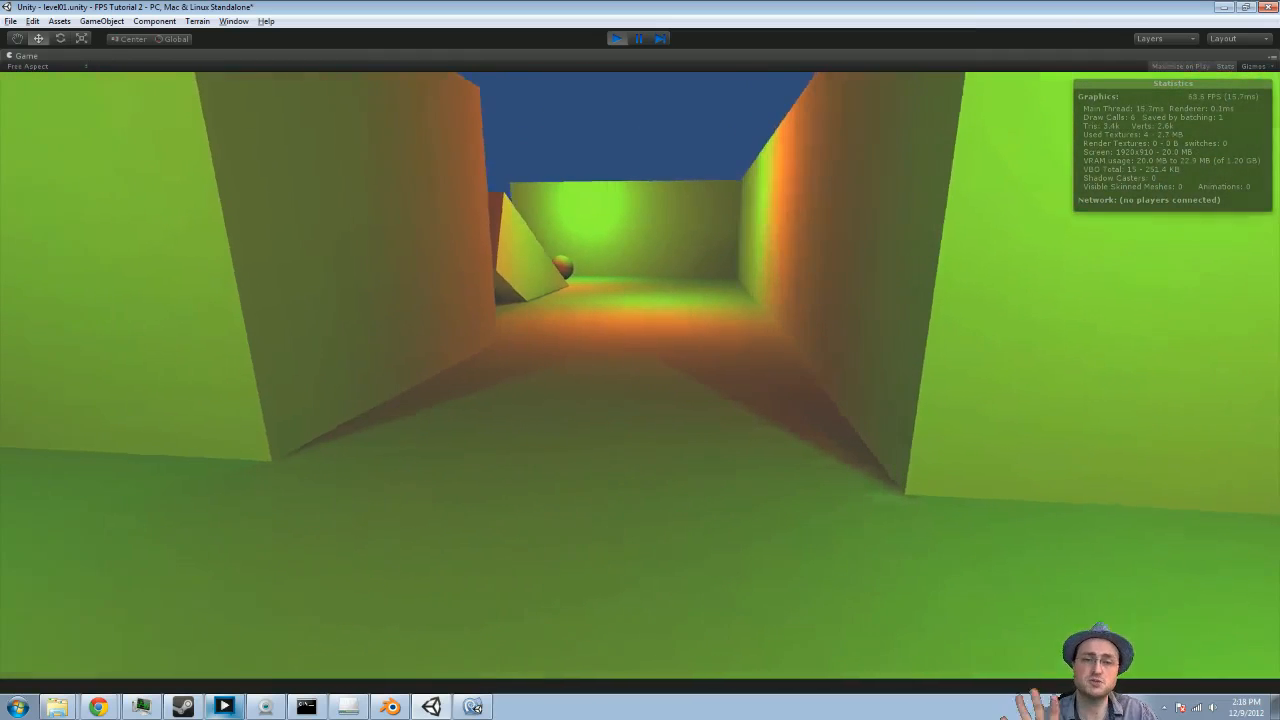
key("a")
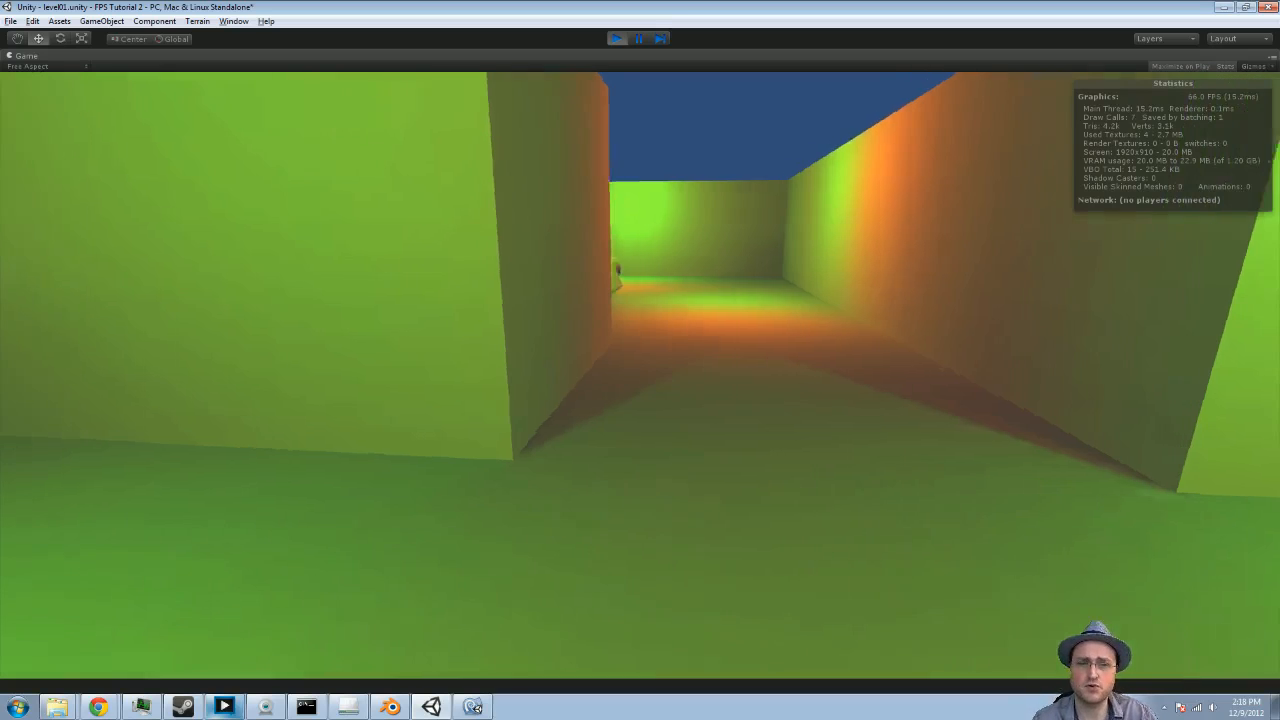
key("s")
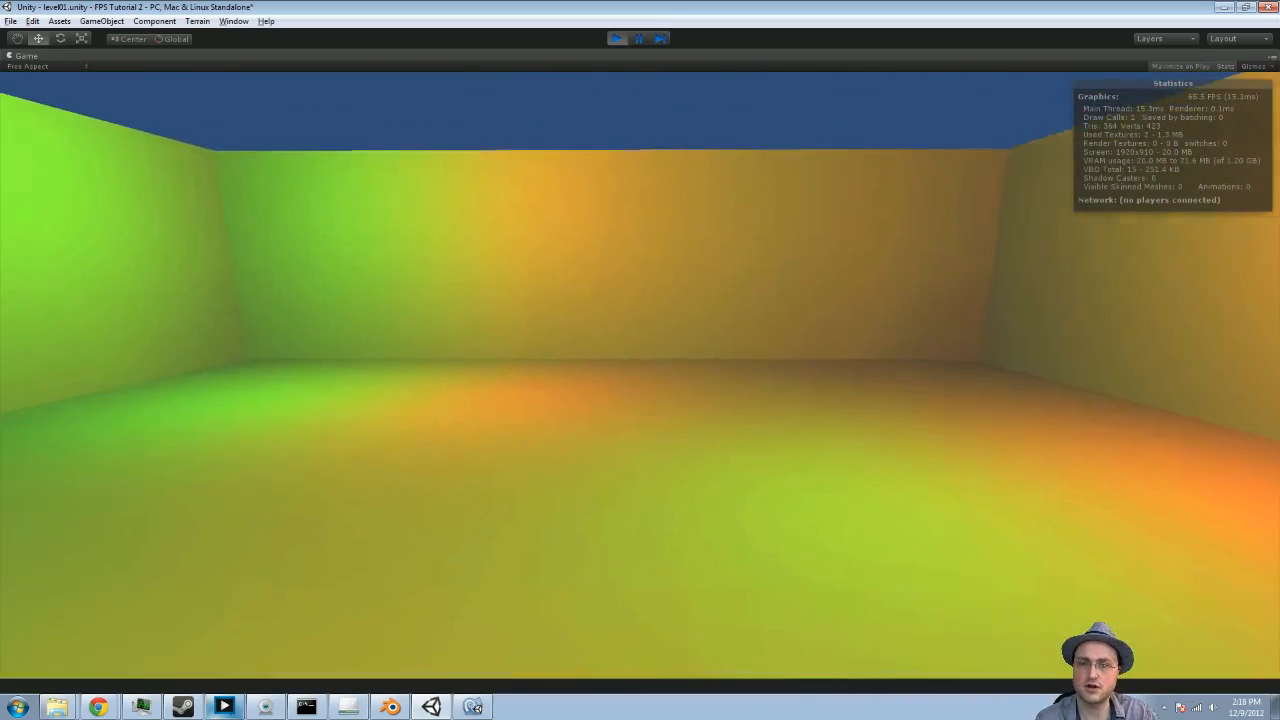
key("w")
key("d")
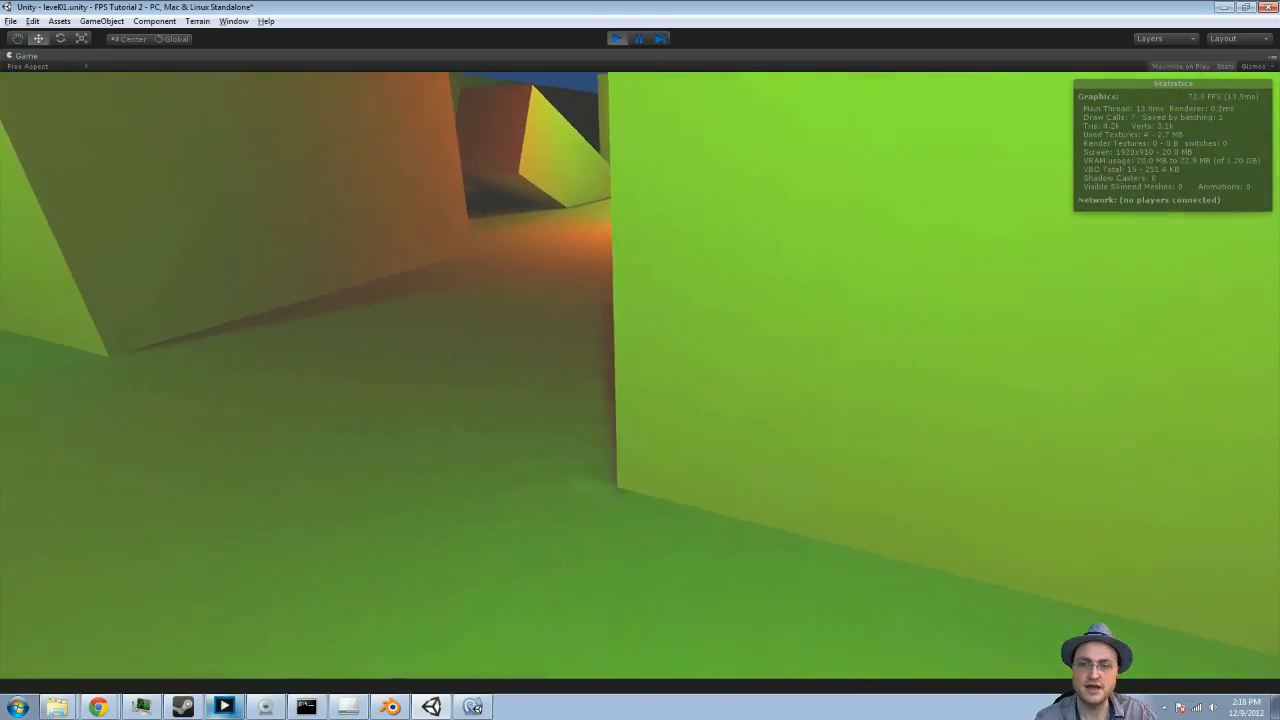
key("s")
key("w")
key("w")
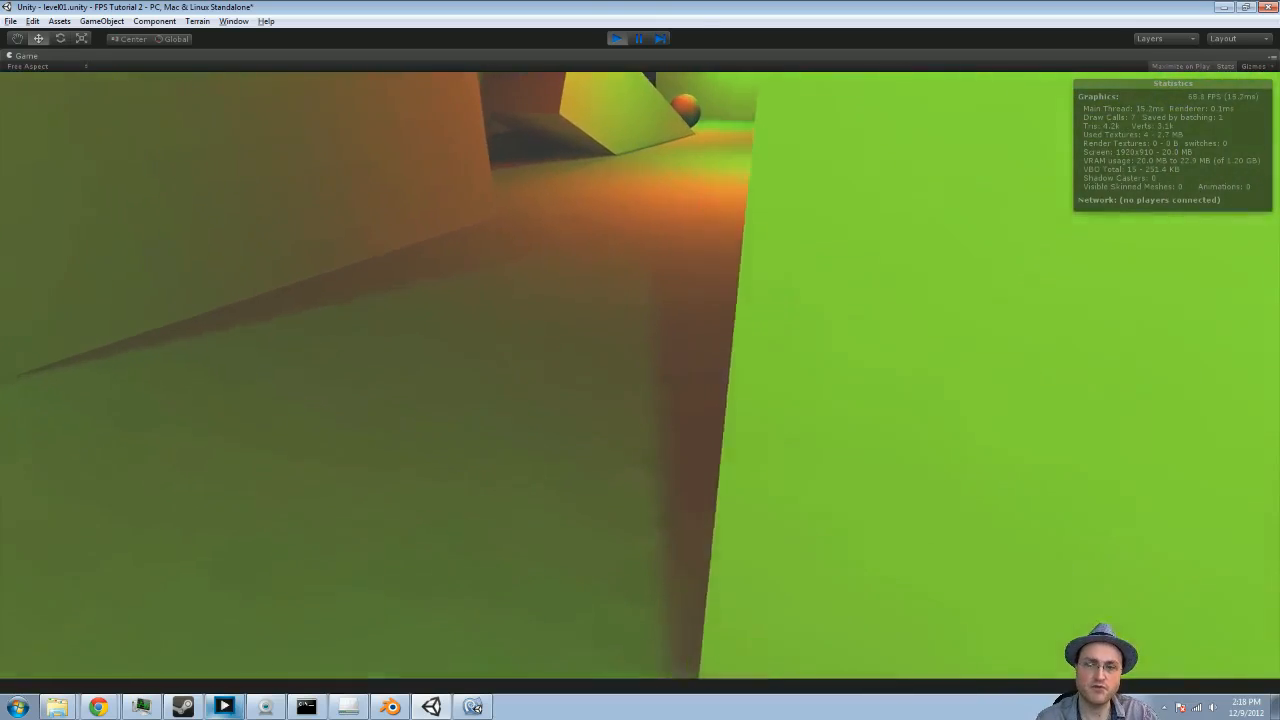
key("s")
key("s")
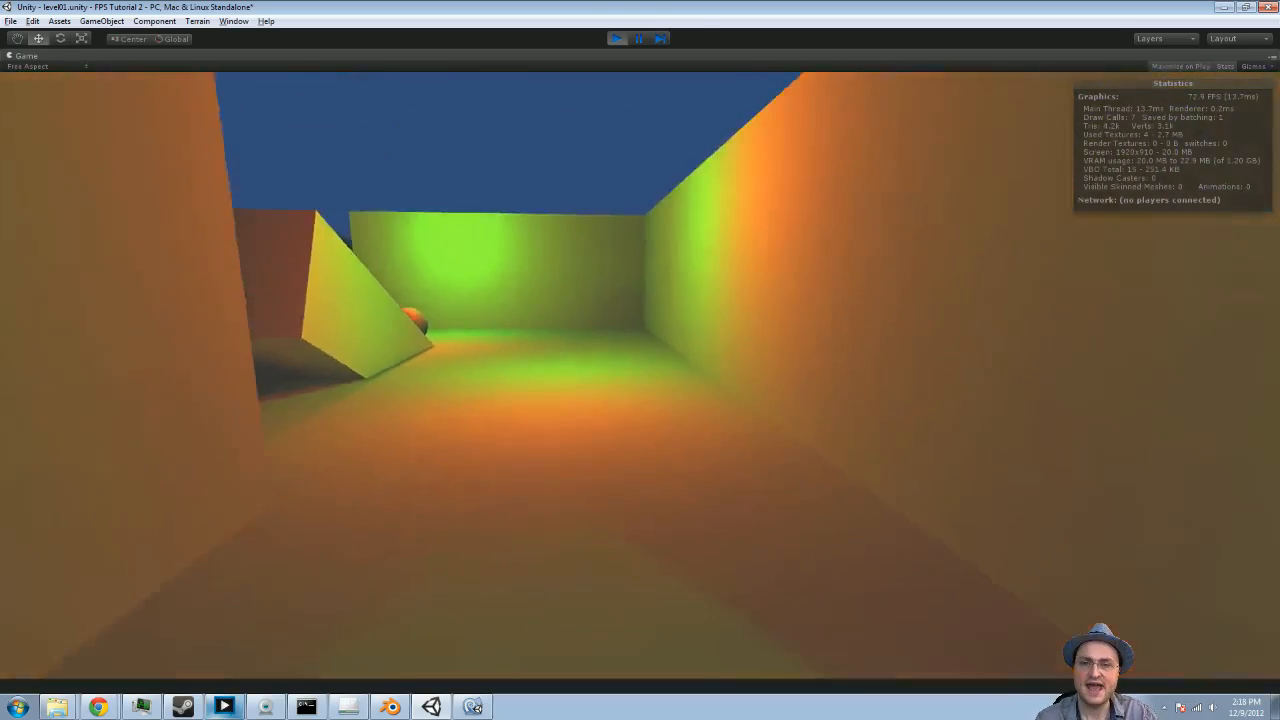
key("w")
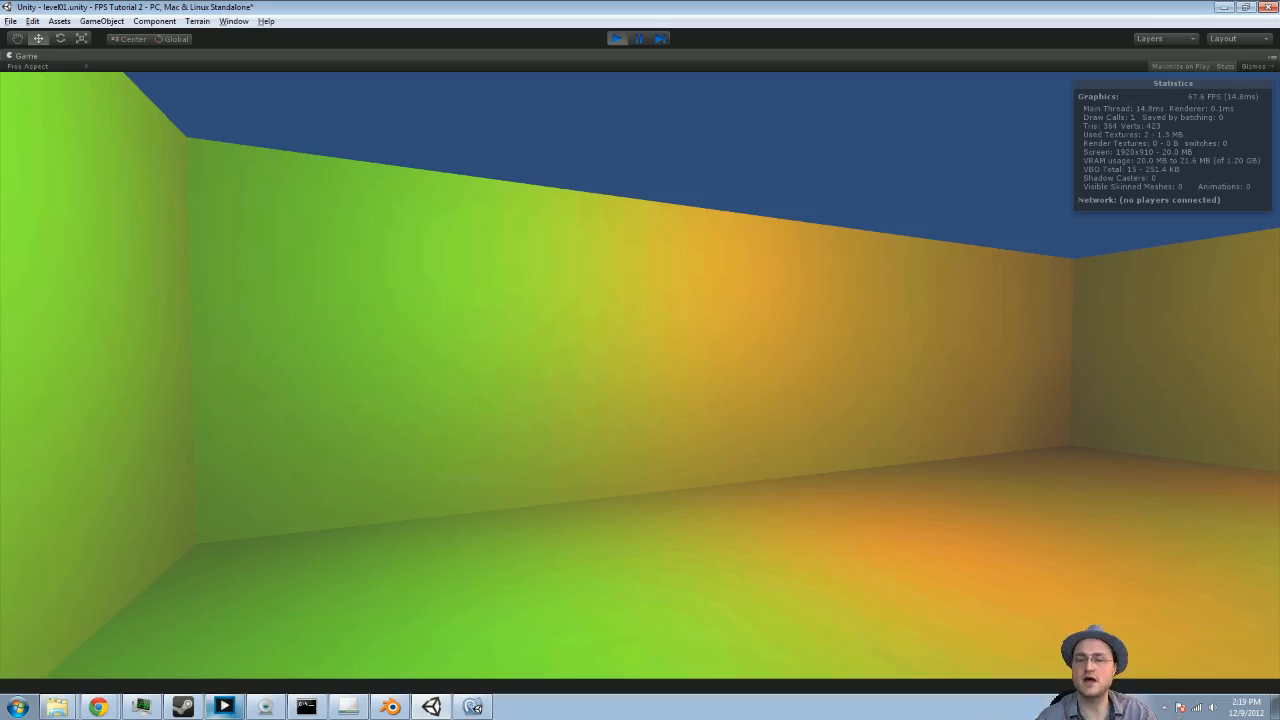
key("Escape")
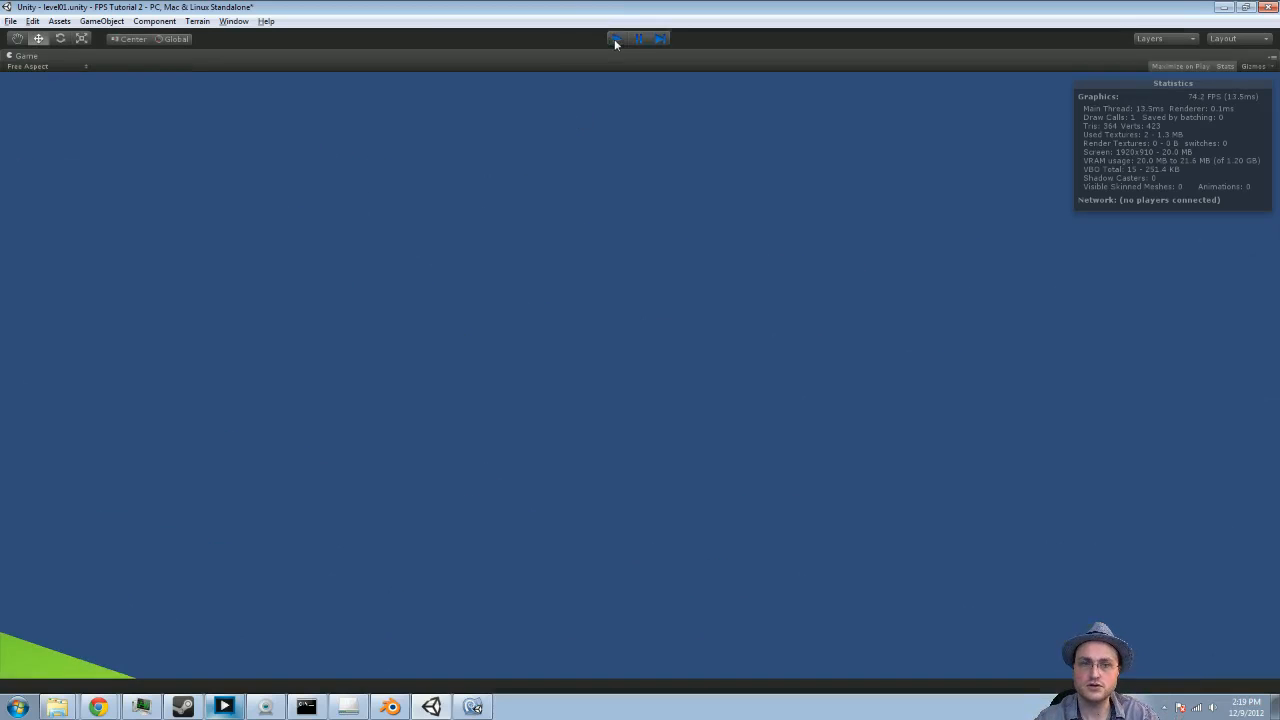
left_click(615, 40)
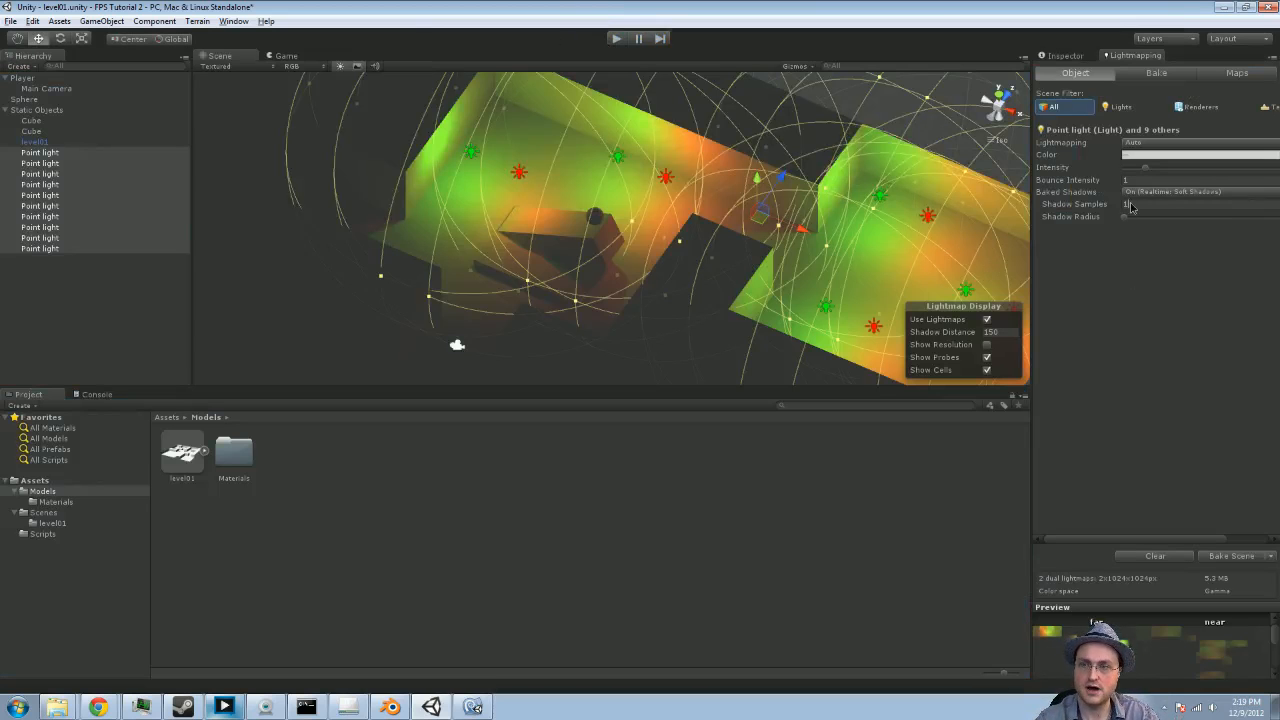
Step: Try 50 shadow samples with a larger shadow radius on the selected point lights, and reset samples to 1 and radius to its minimum
left_click_drag(1131, 207, 1113, 203)
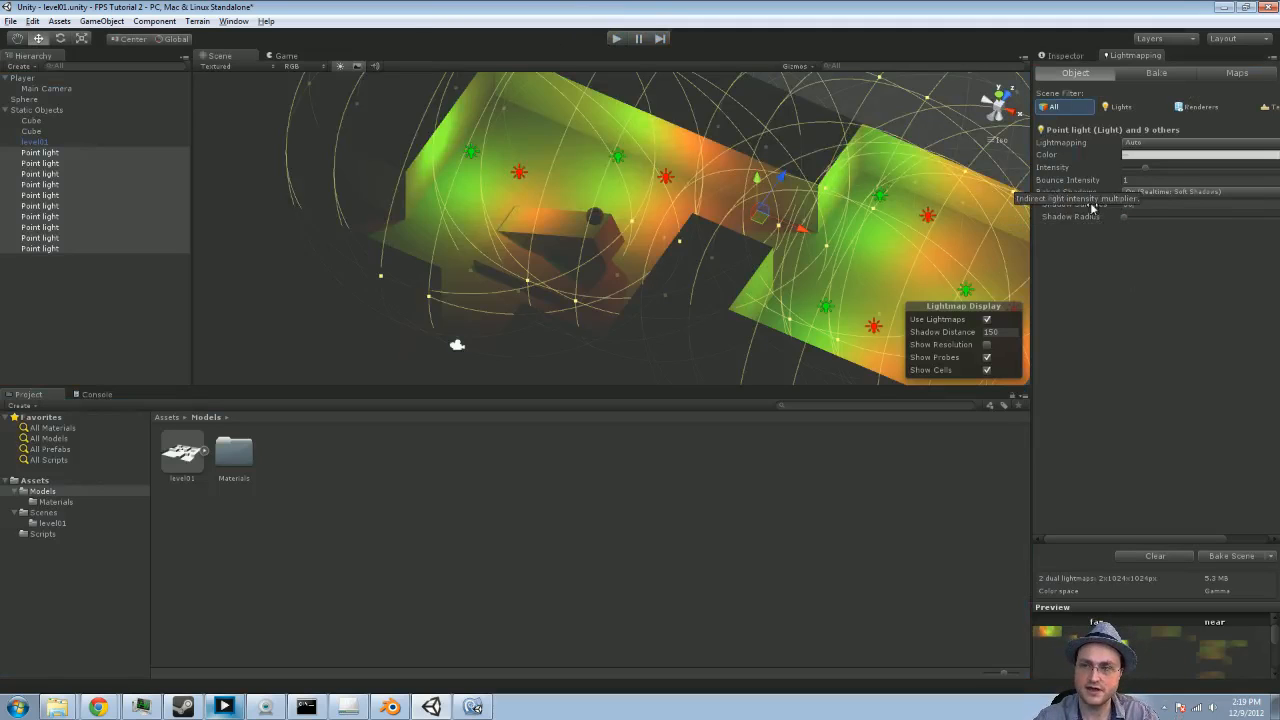
left_click_drag(1127, 222, 1149, 222)
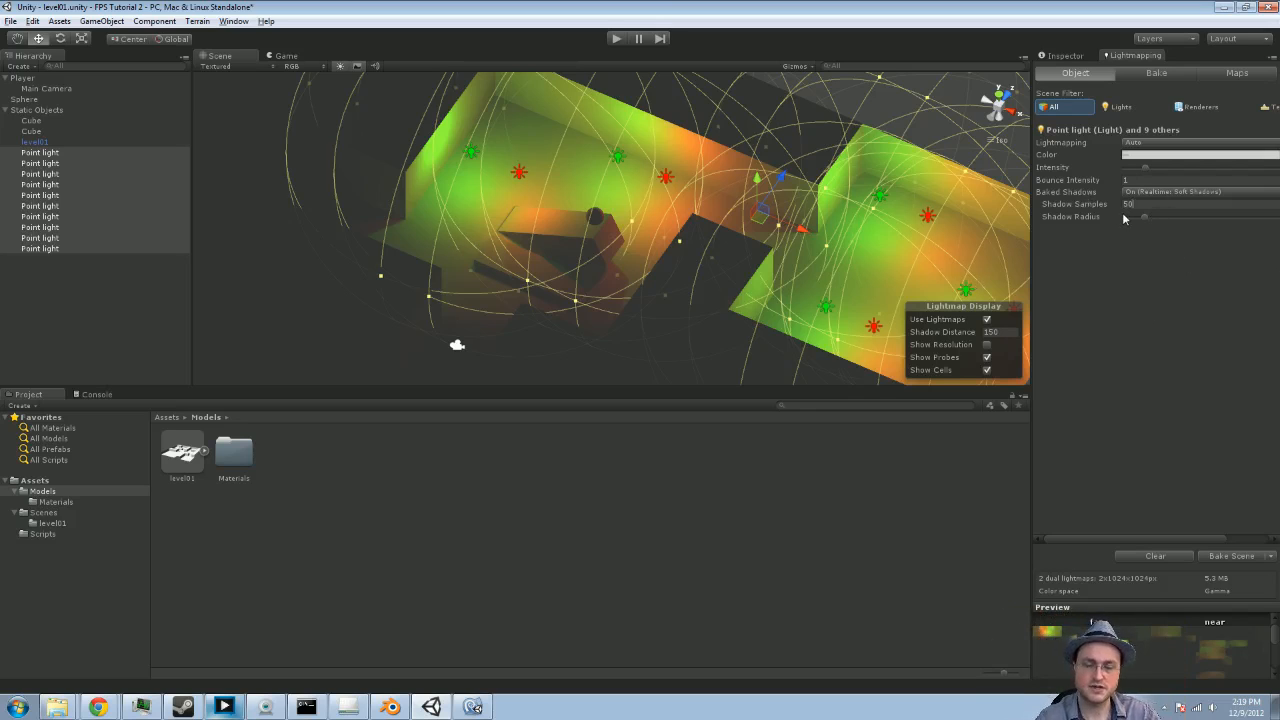
key("BackSpace")
key("BackSpace")
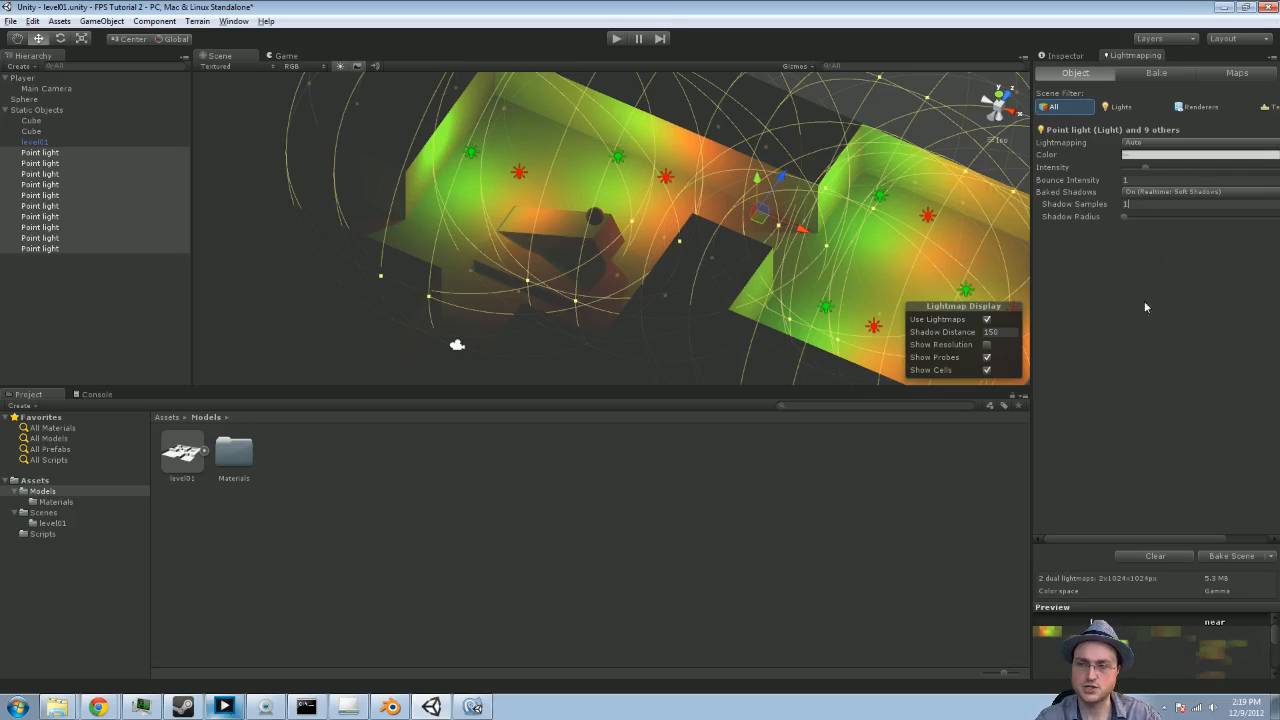
Step: Select all ten point lights under Static Objects and set their color to white
left_click(313, 235)
left_click(886, 131)
middle_click_drag(886, 131, 716, 167)
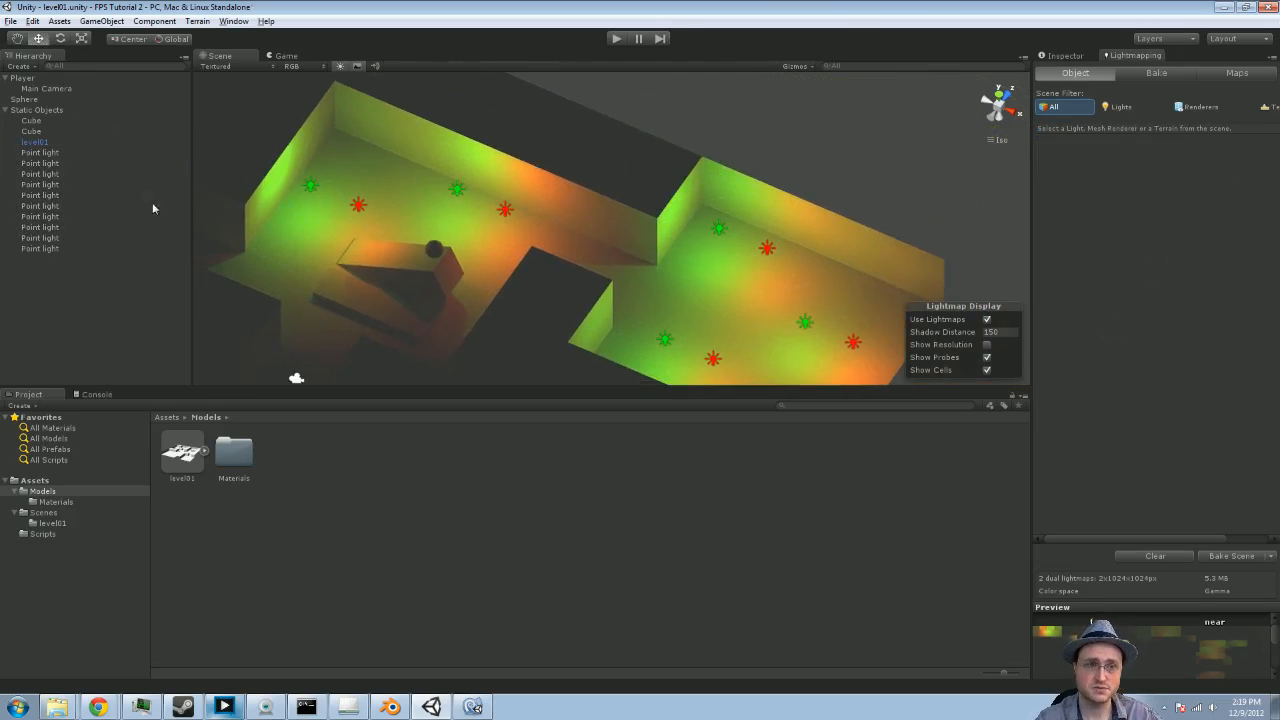
left_click(40, 152)
left_click(56, 248, "shift")
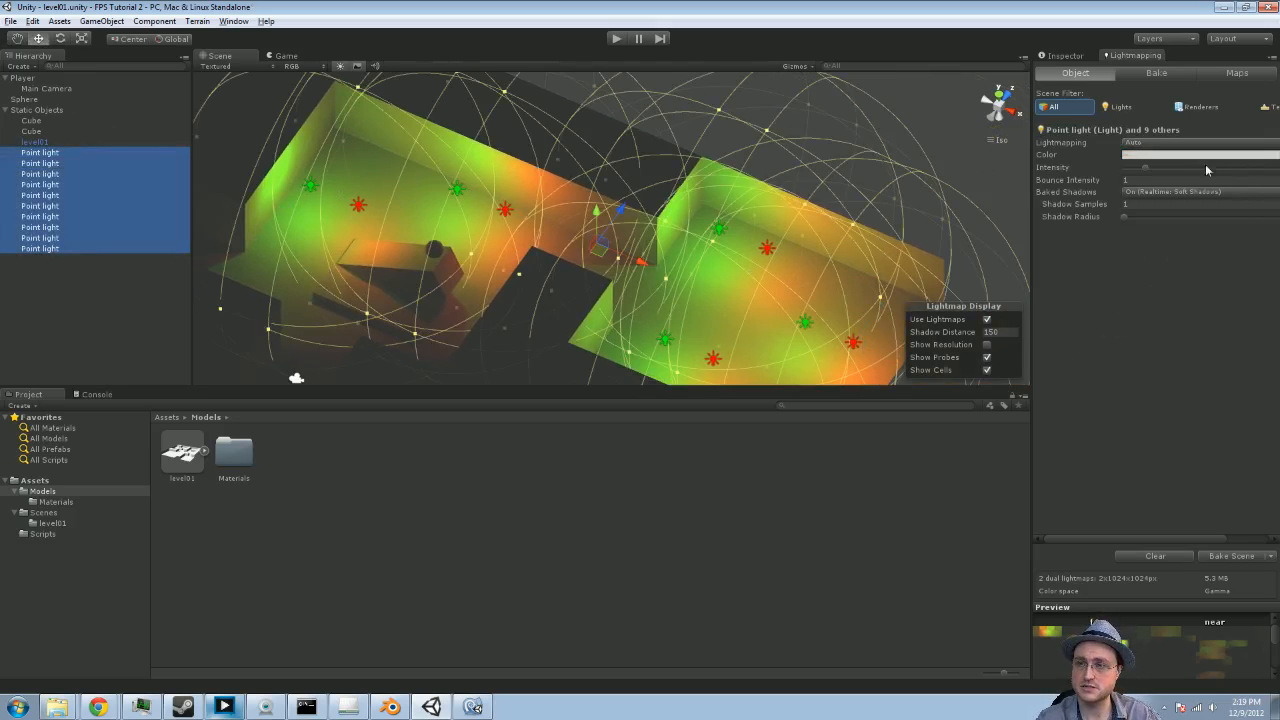
left_click(1140, 155)
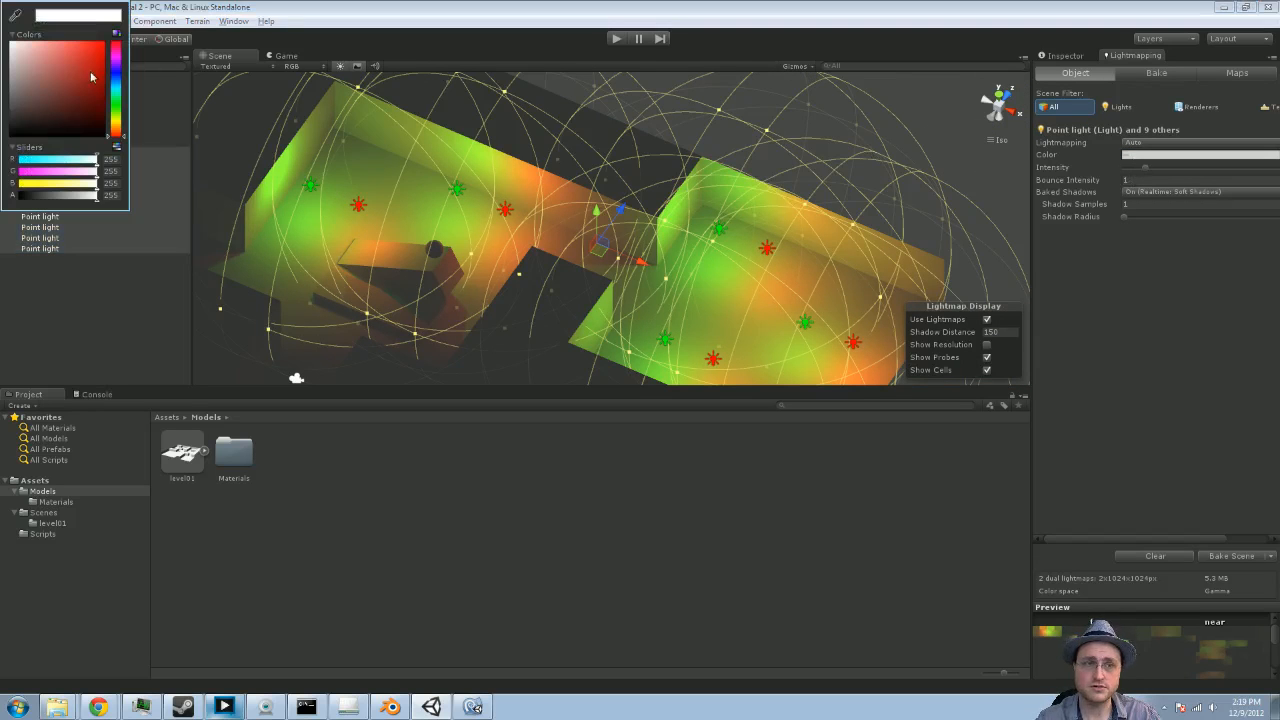
left_click(340, 23)
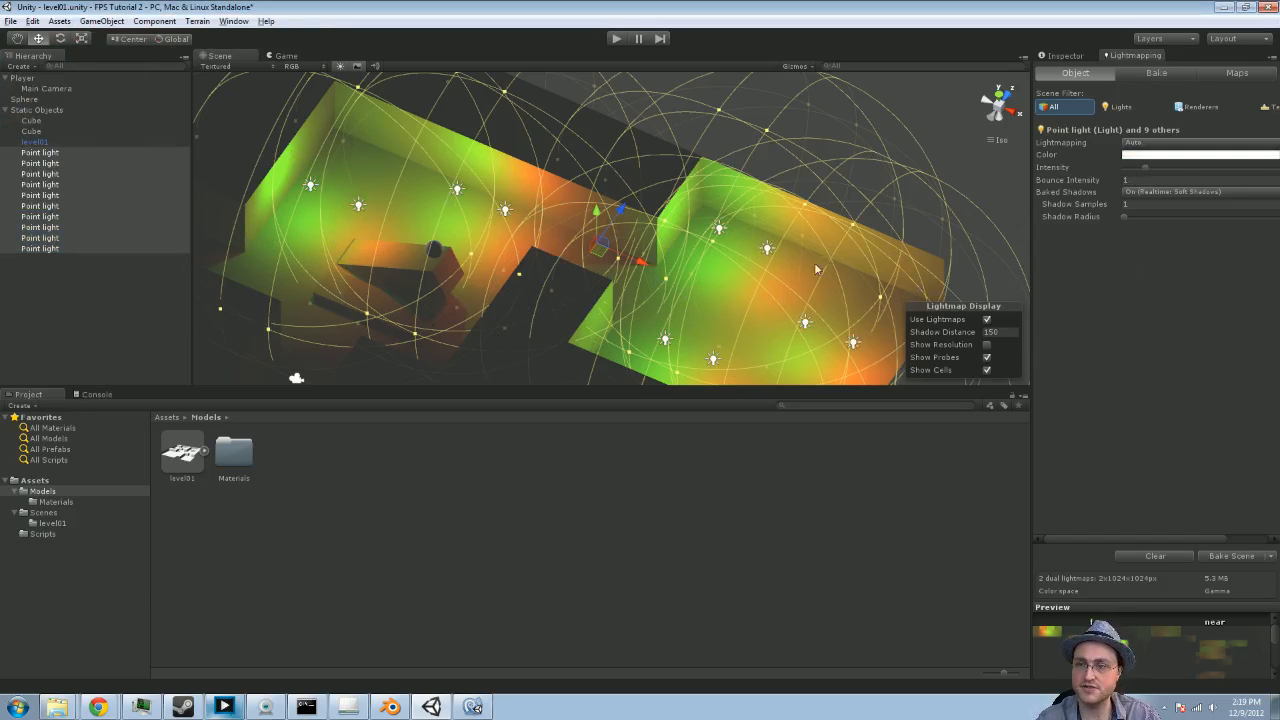
Step: Set the intensity of all ten white point lights to 0.5
left_click(1146, 168)
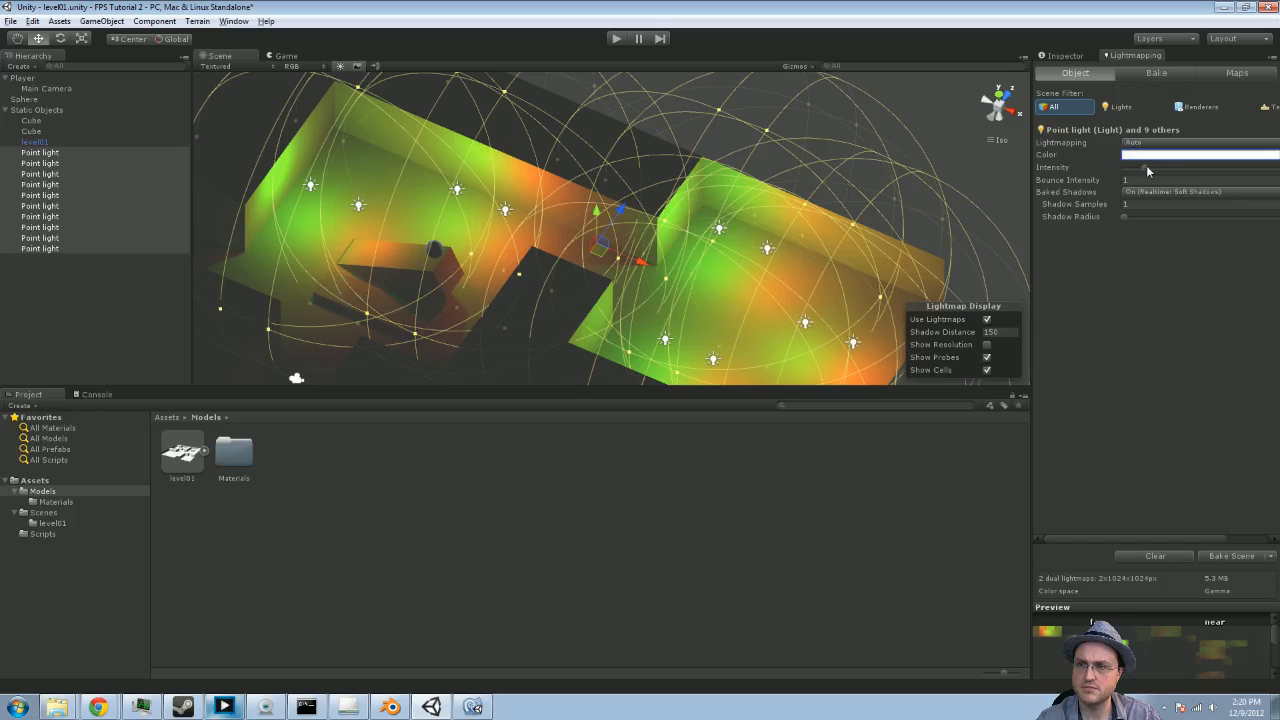
left_click(1068, 56)
left_click(1160, 226)
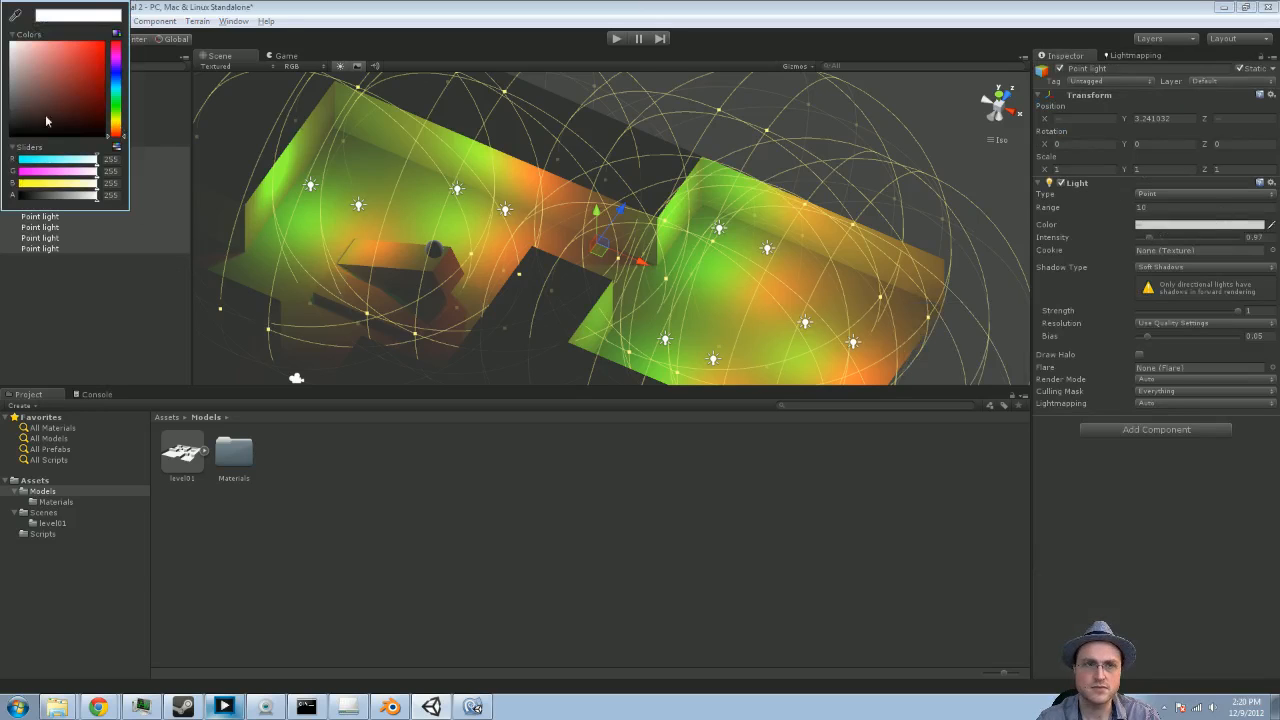
left_click(624, 13)
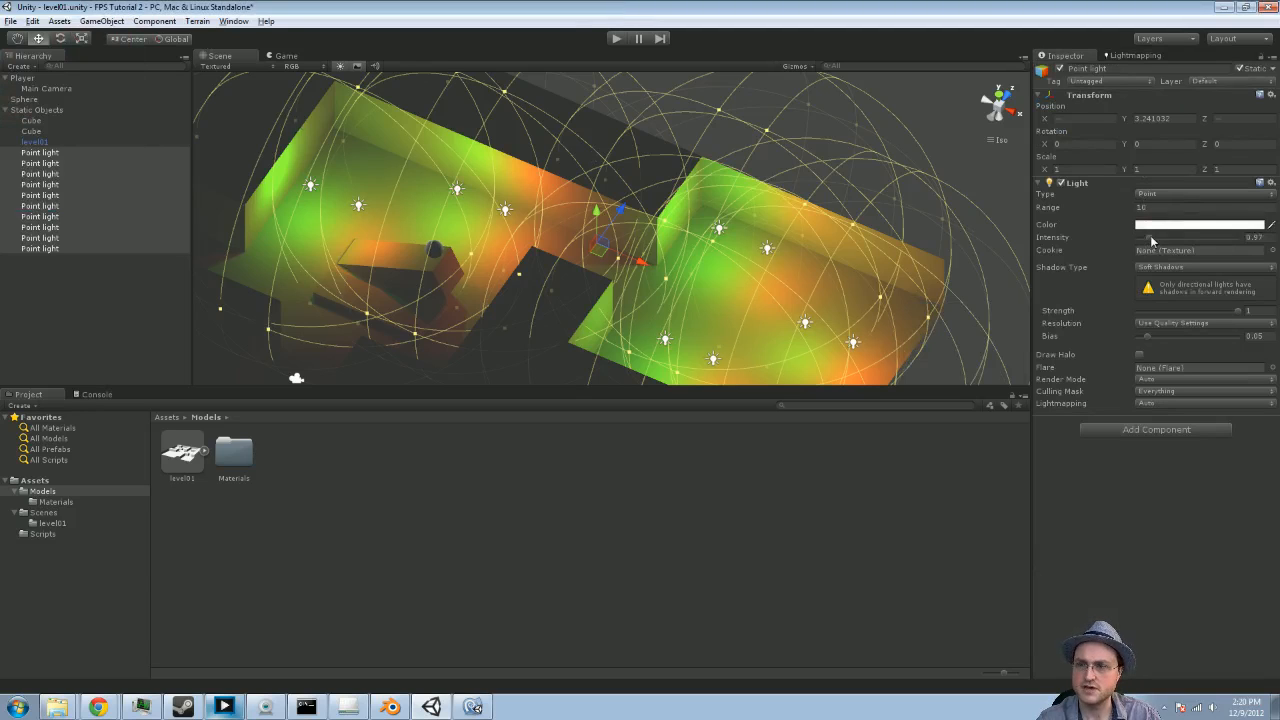
left_click_drag(1150, 240, 1146, 241)
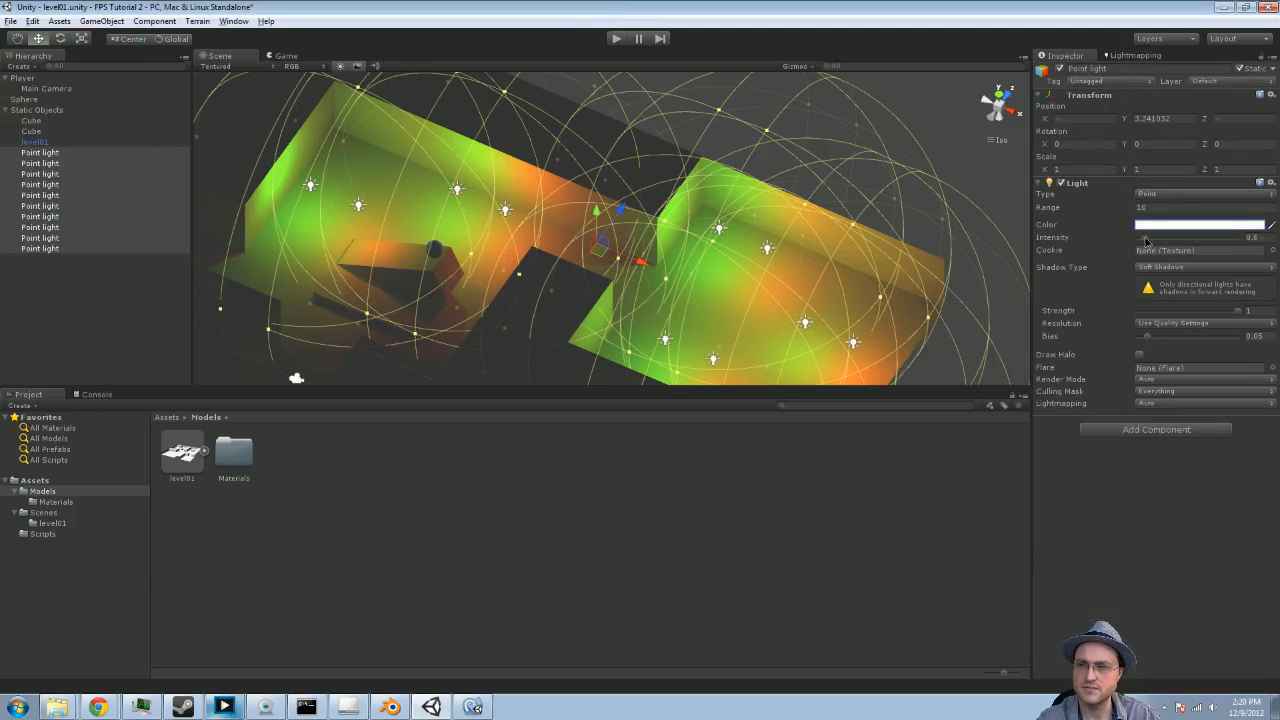
left_click_drag(1264, 238, 1216, 240)
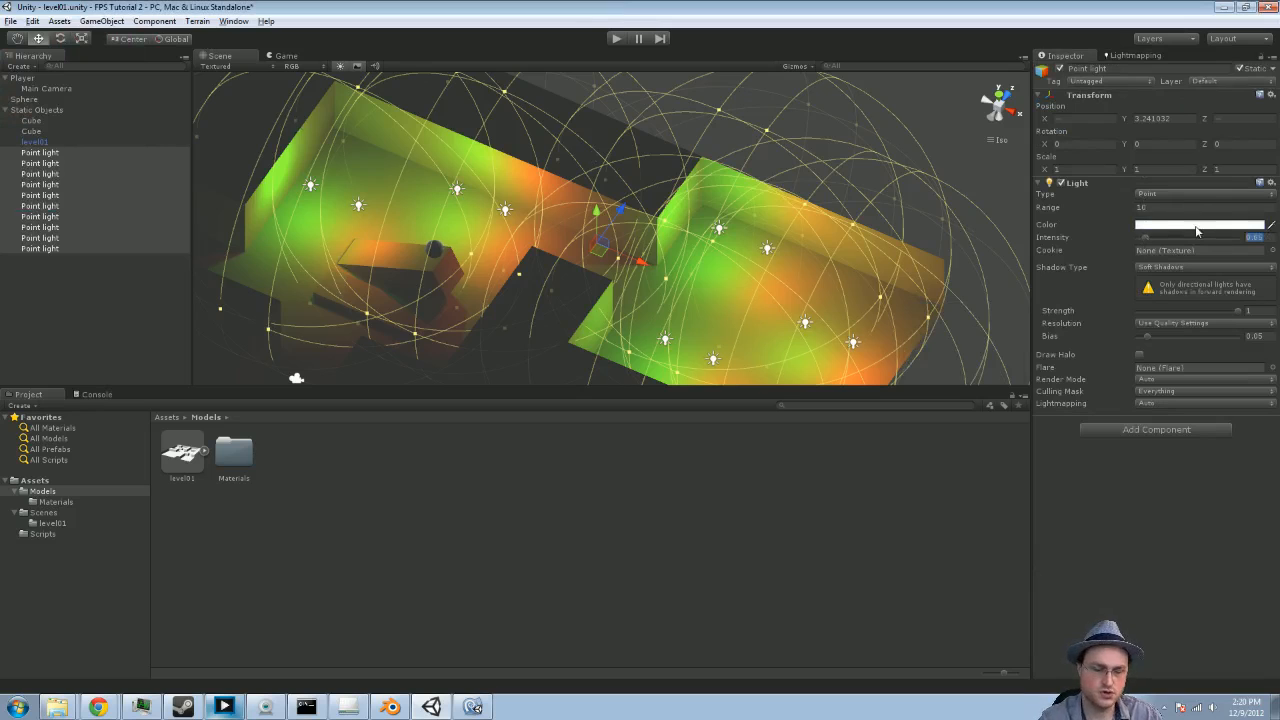
type(".5")
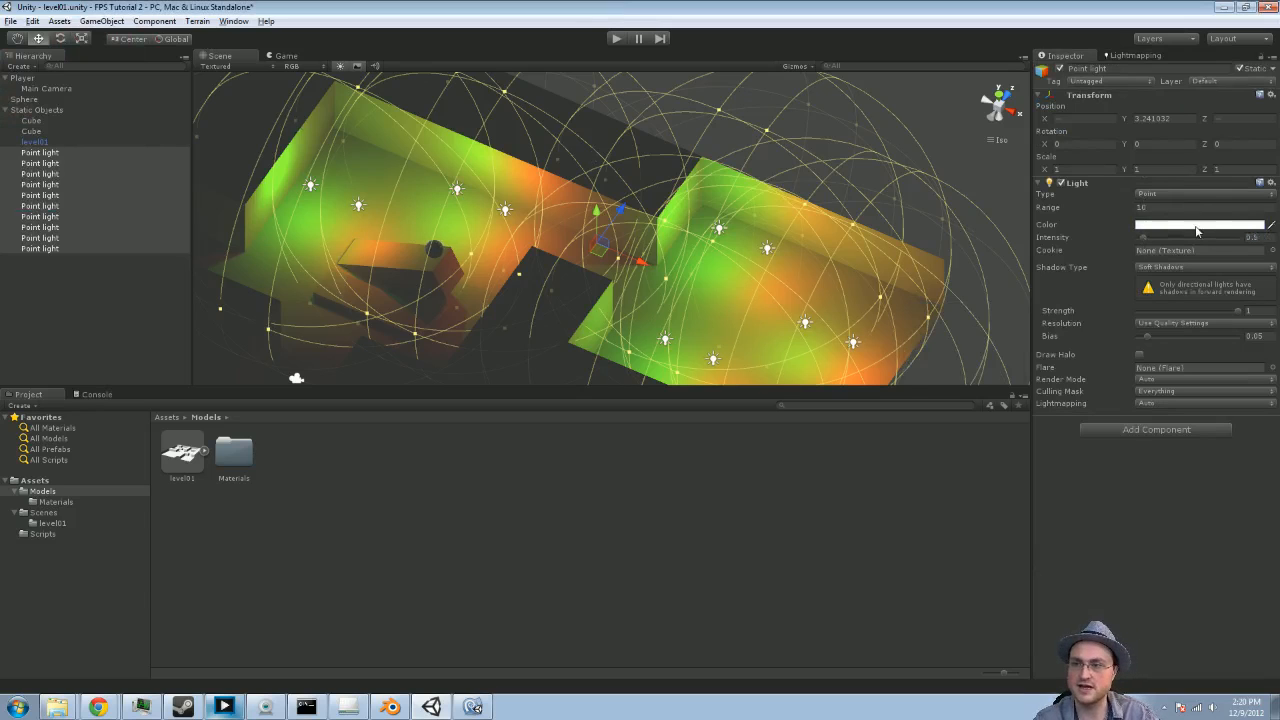
Step: Bake the scene's lightmaps with the white point lights and clear the selection
left_click(1127, 57)
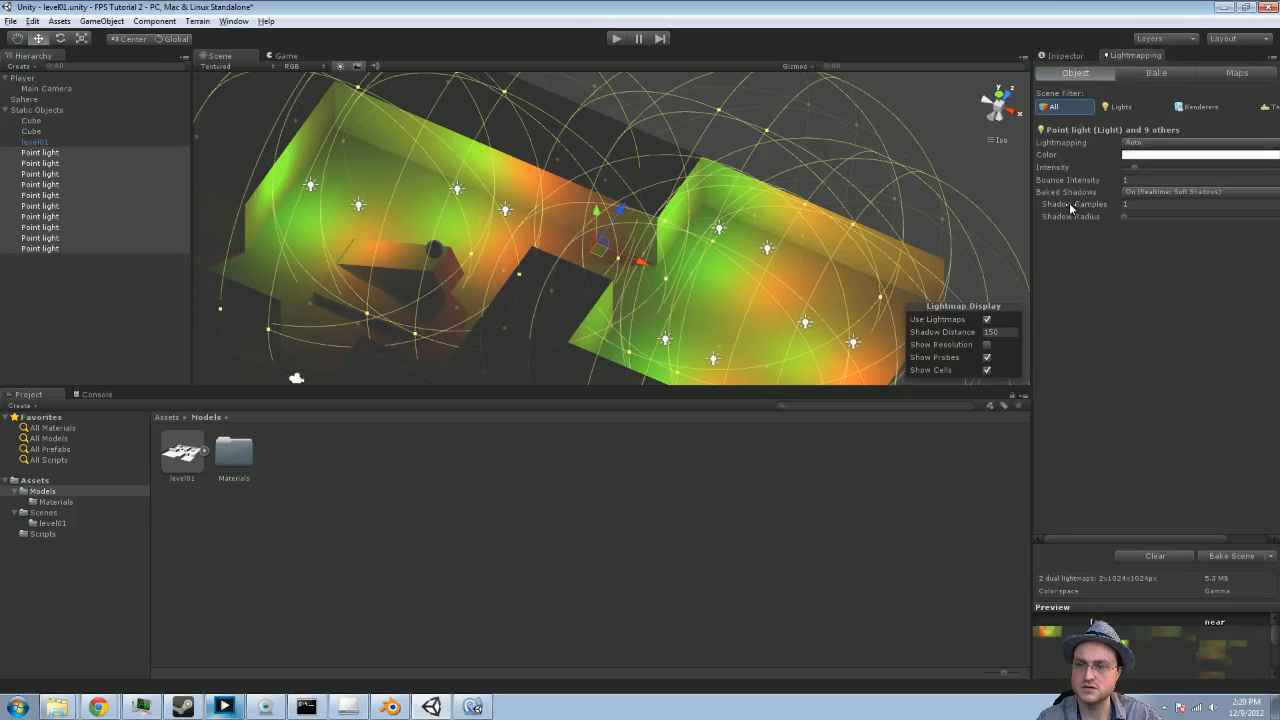
left_click(1214, 557)
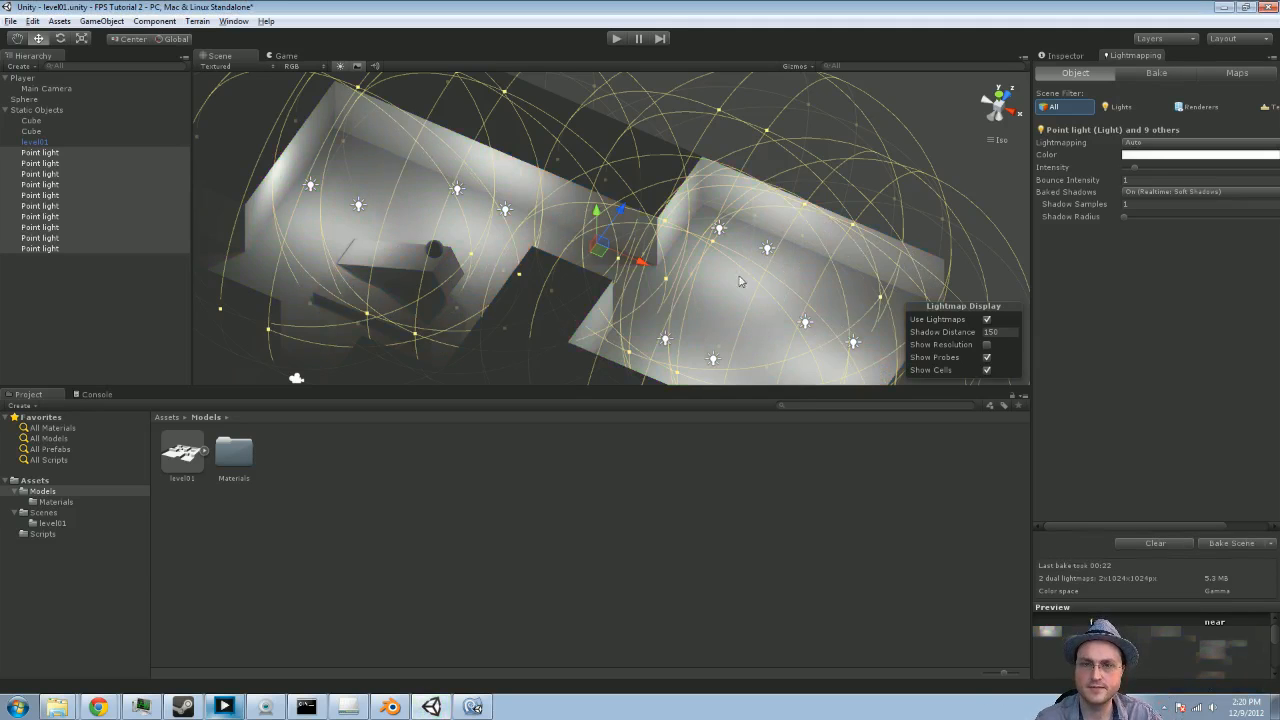
left_click(898, 101)
Step: Play-test the level, walking around the ramp, low block and sphere to examine the white baked lighting, and stop the test
left_click(615, 40)
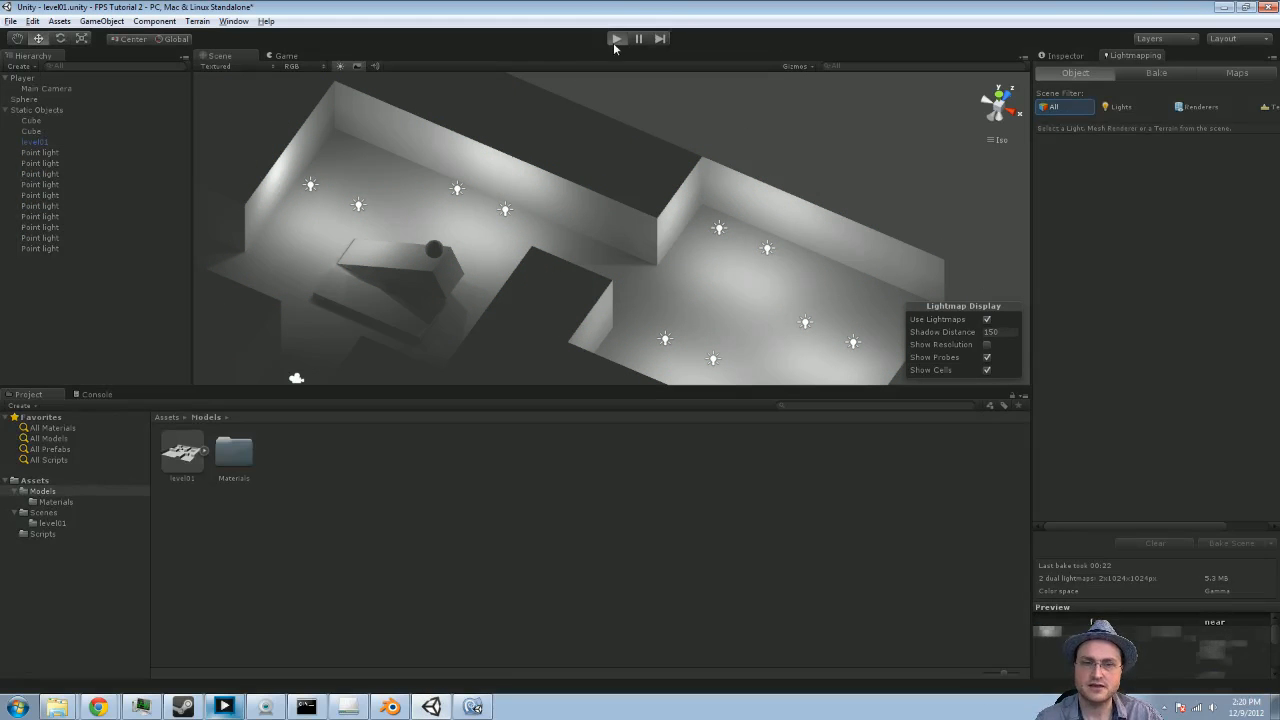
key("w")
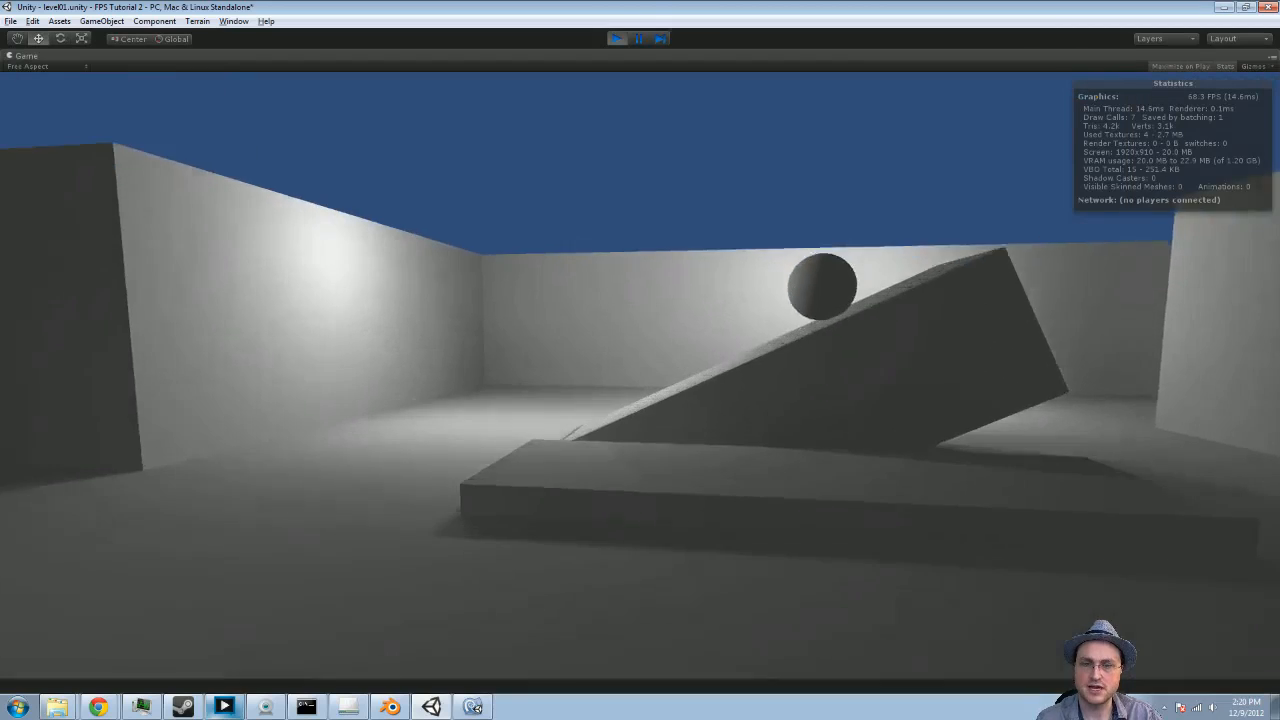
key("w")
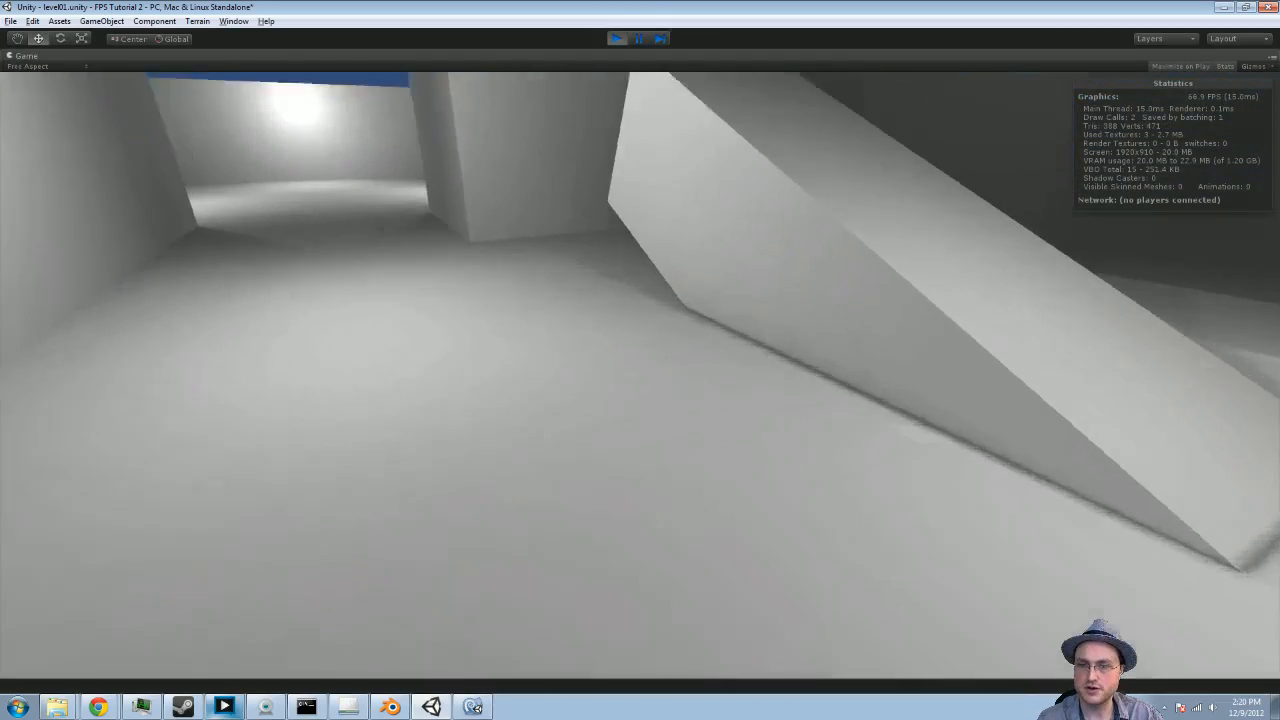
key("w")
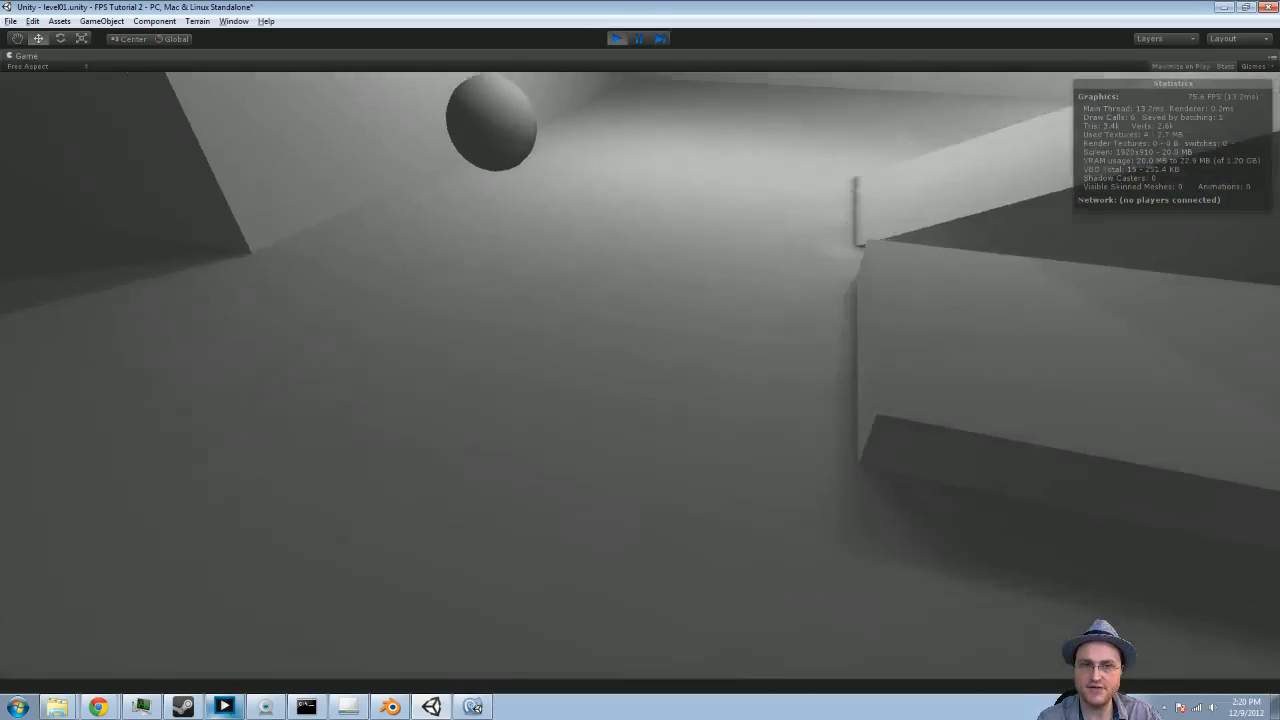
key("w")
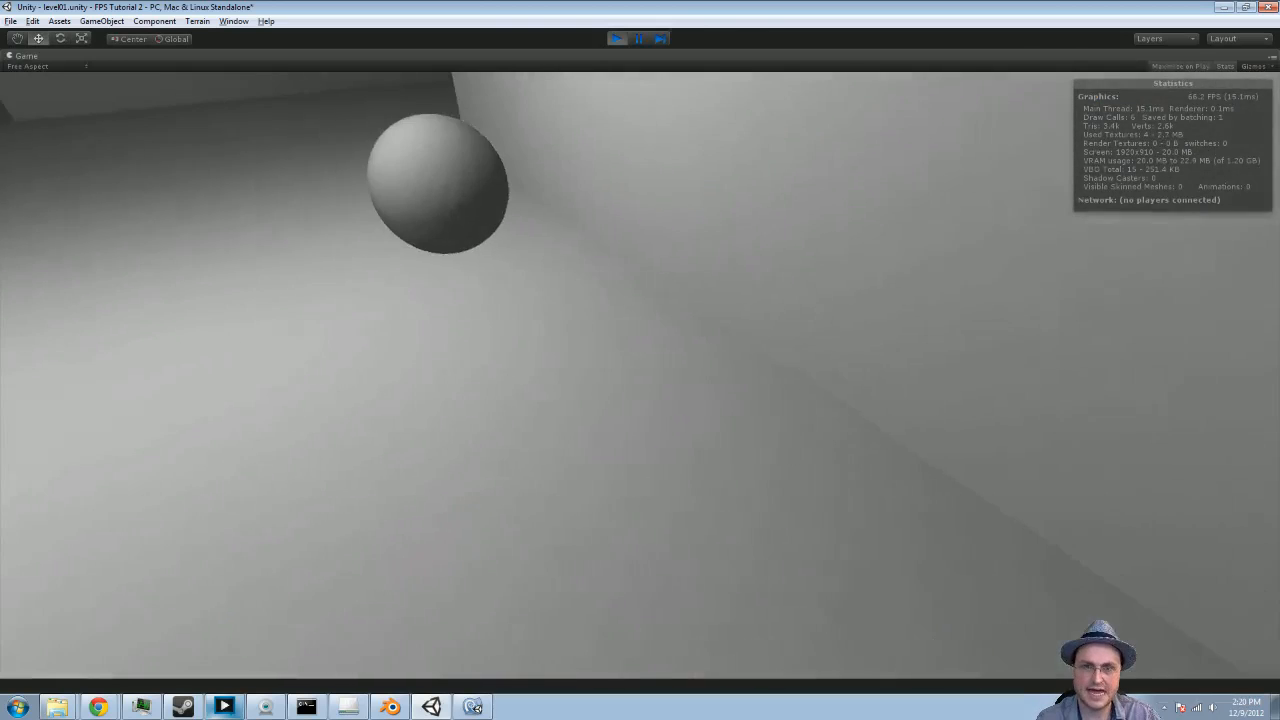
key("s")
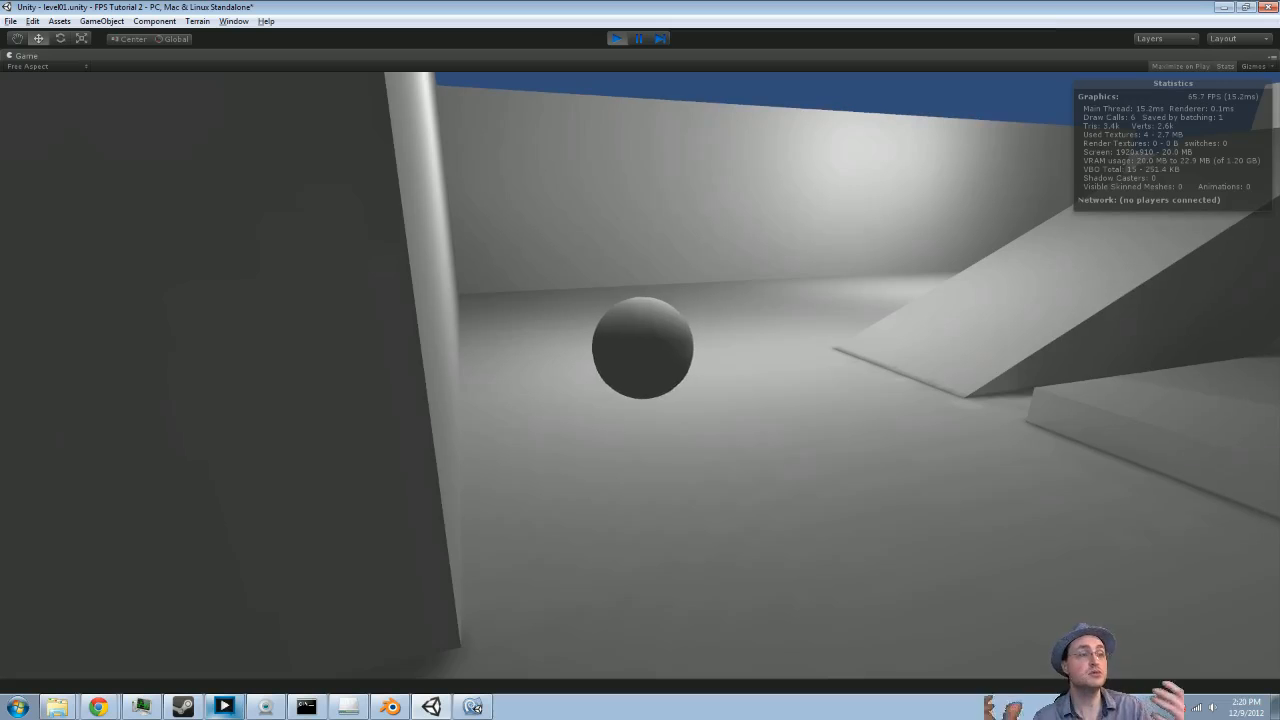
key("w")
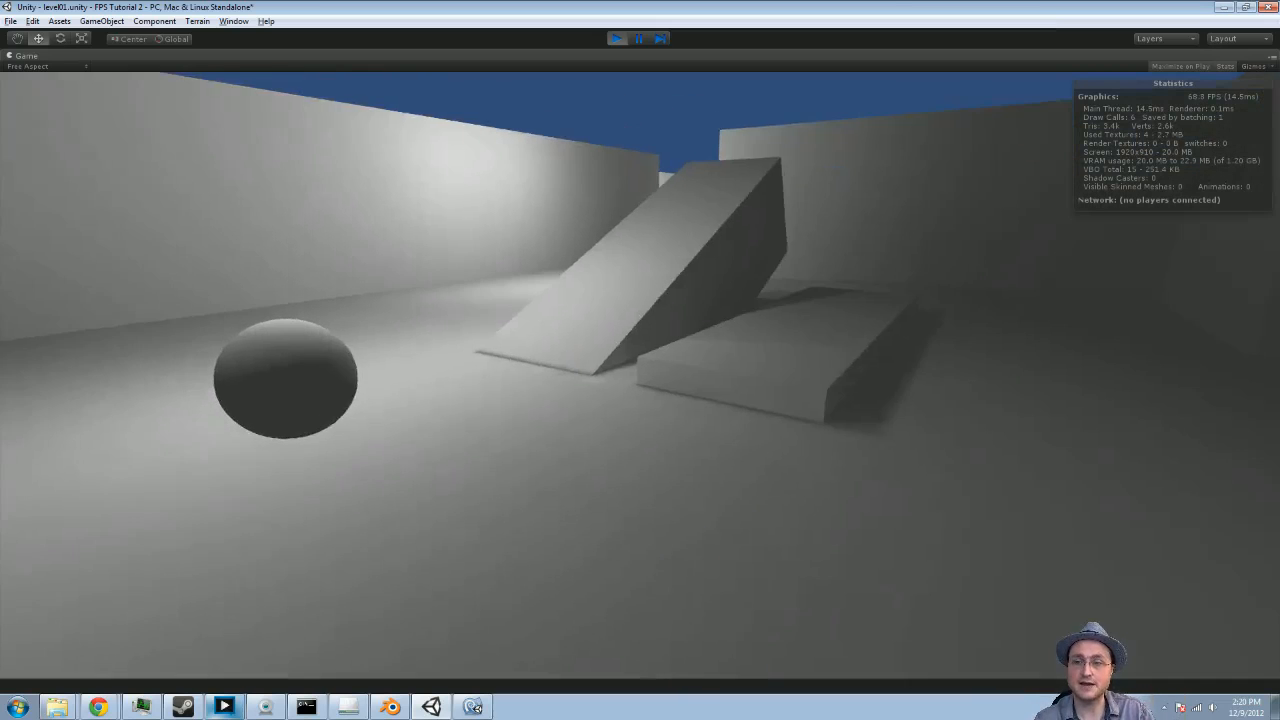
key("w")
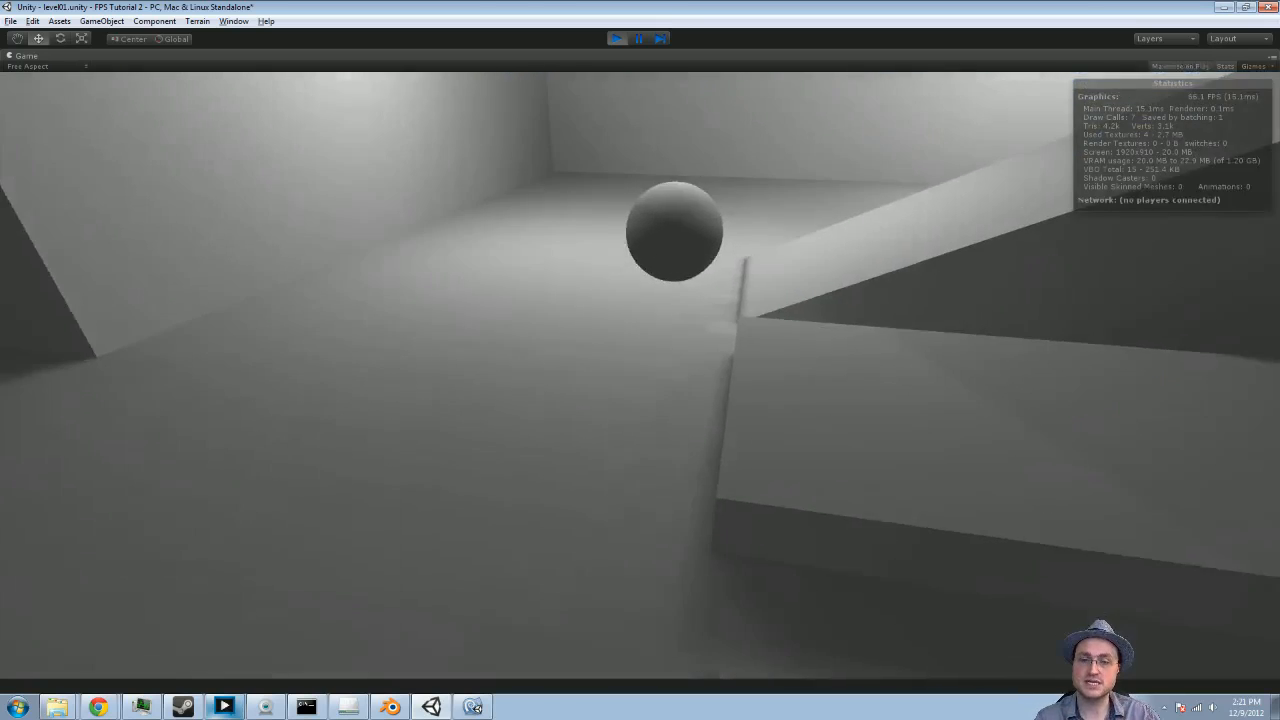
key("w")
key("d")
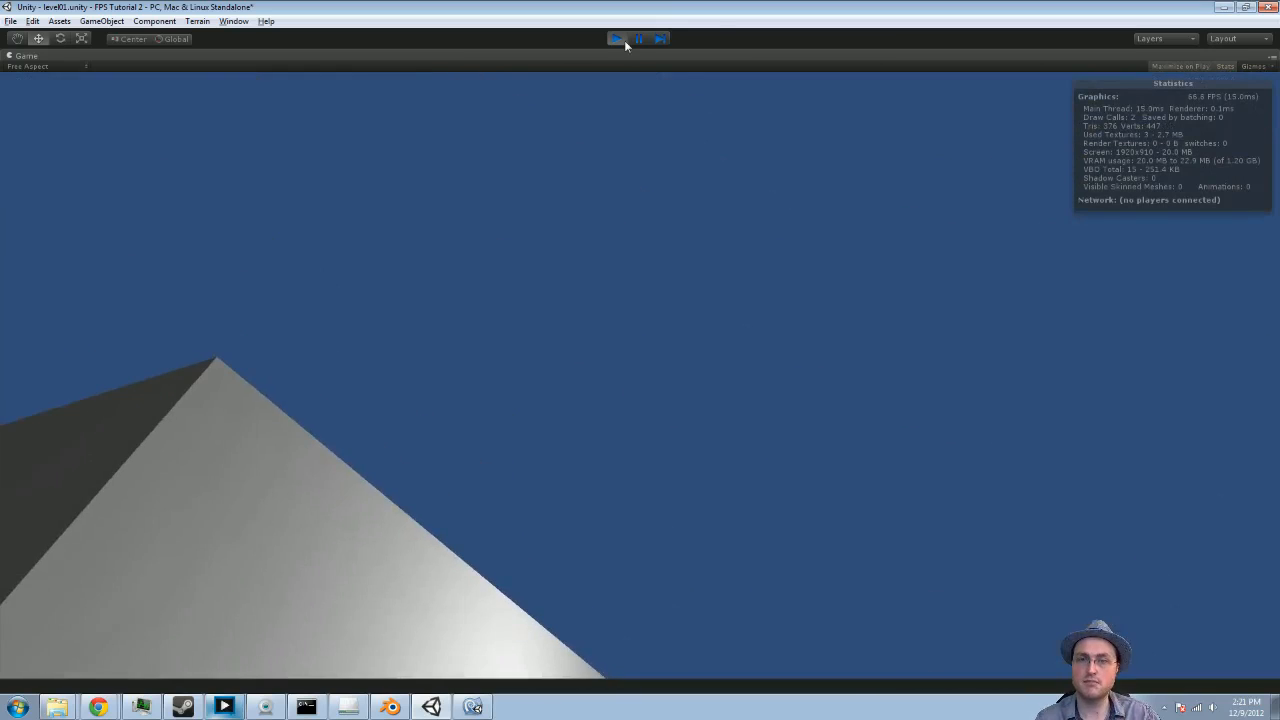
left_click(619, 39)
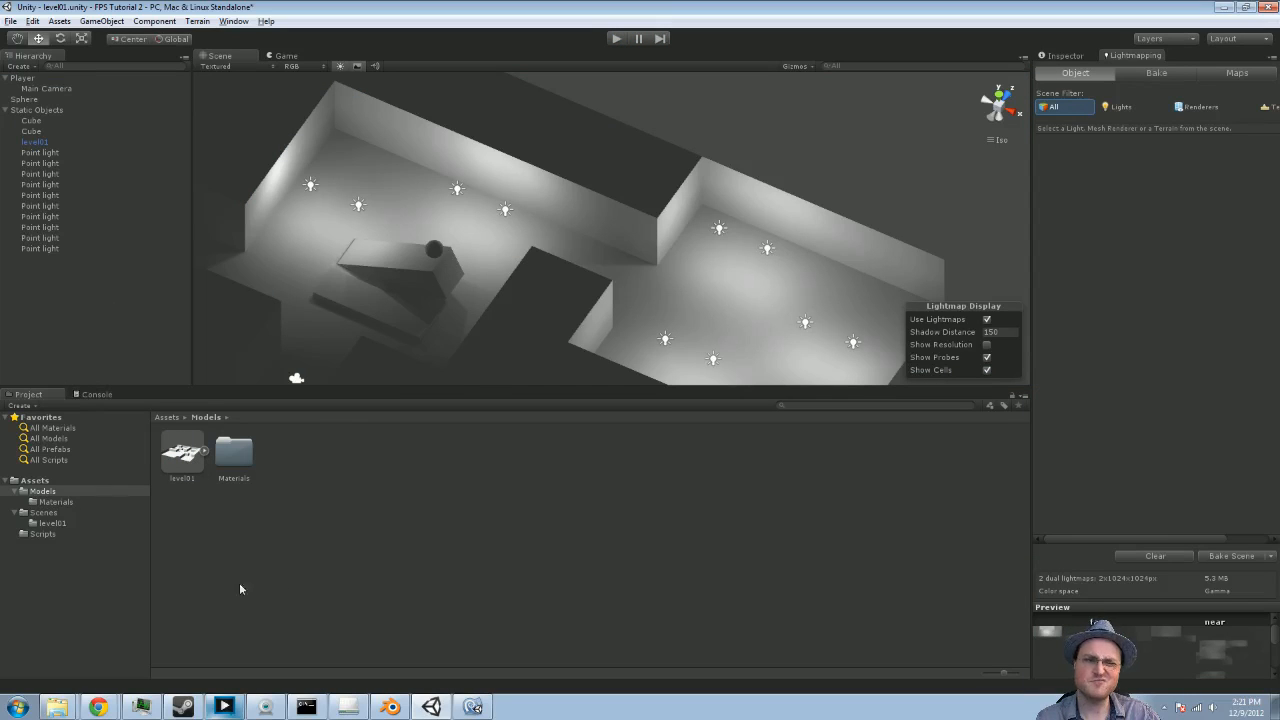
Step: Import all items of the Light Flares and Light Cookies standard asset packages into the project
left_click(59, 21)
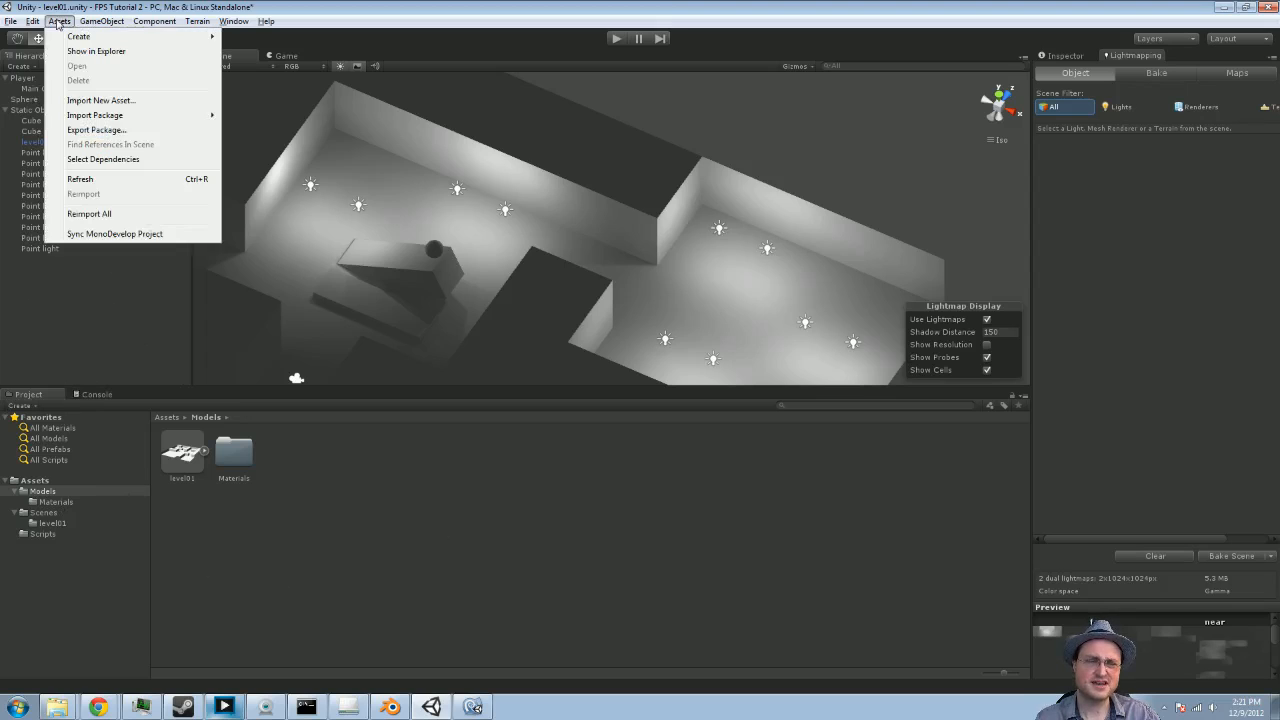
mouse_move(88, 122)
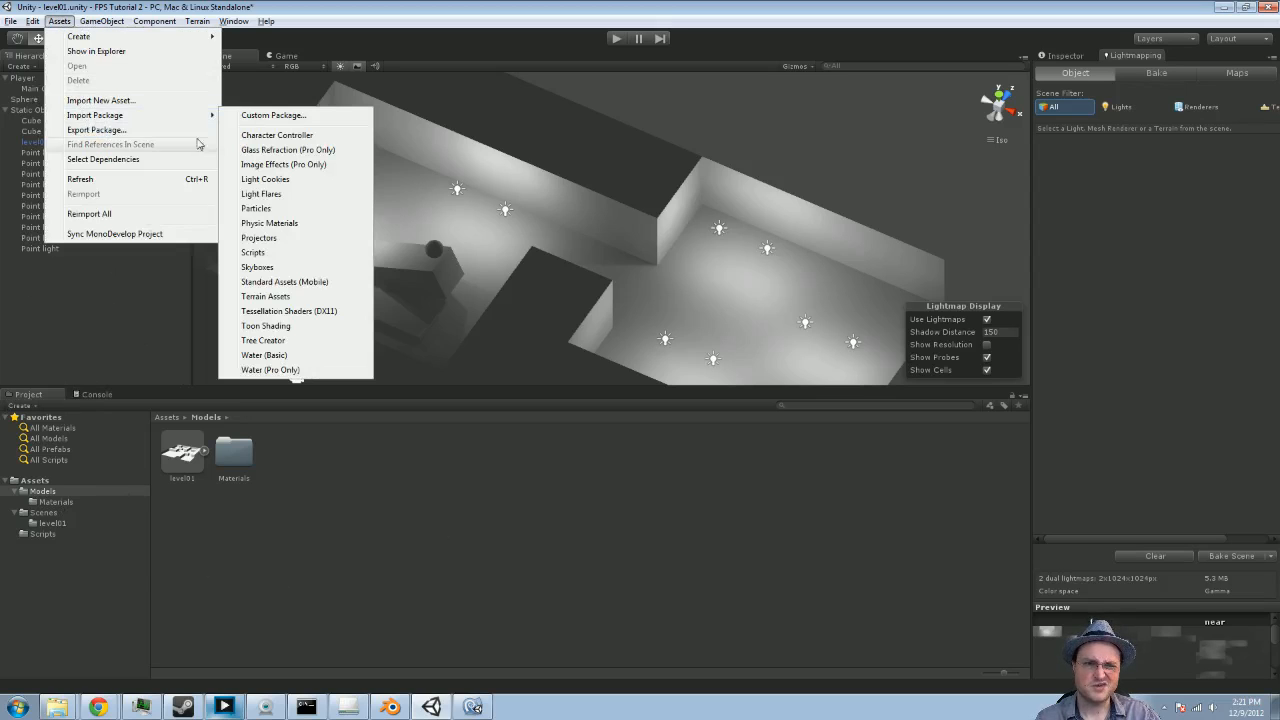
left_click(290, 205)
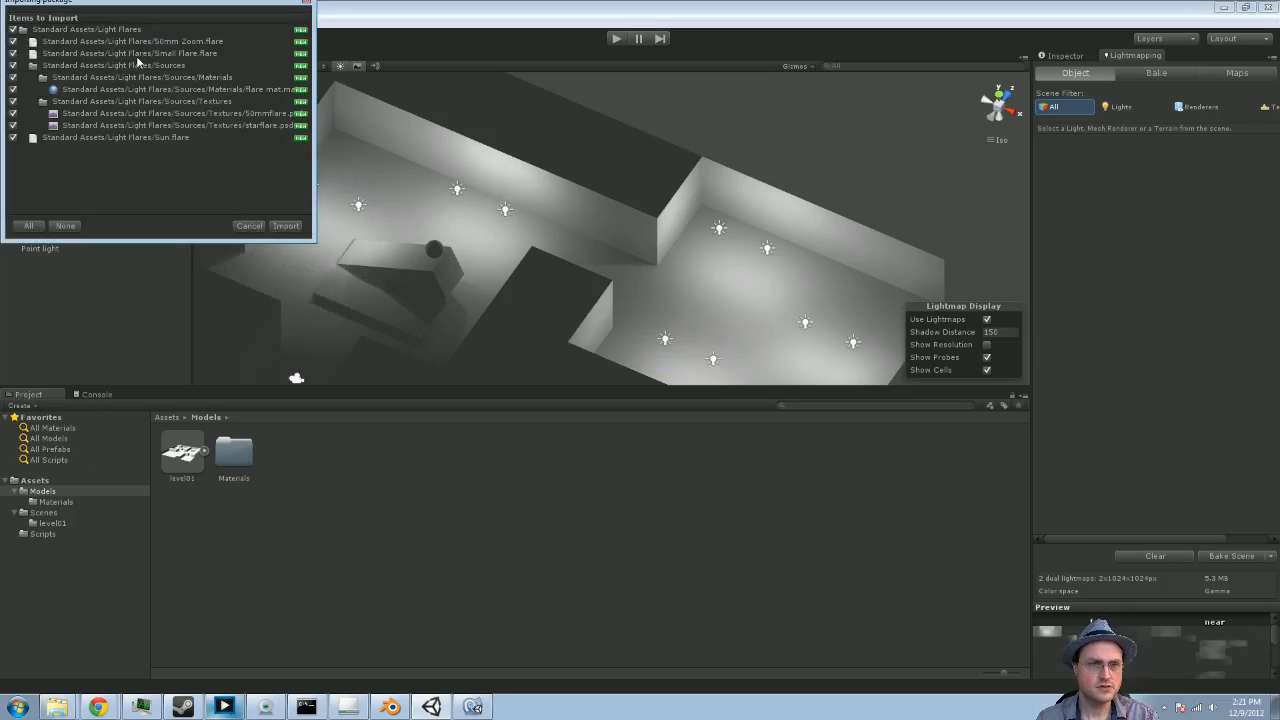
left_click(286, 225)
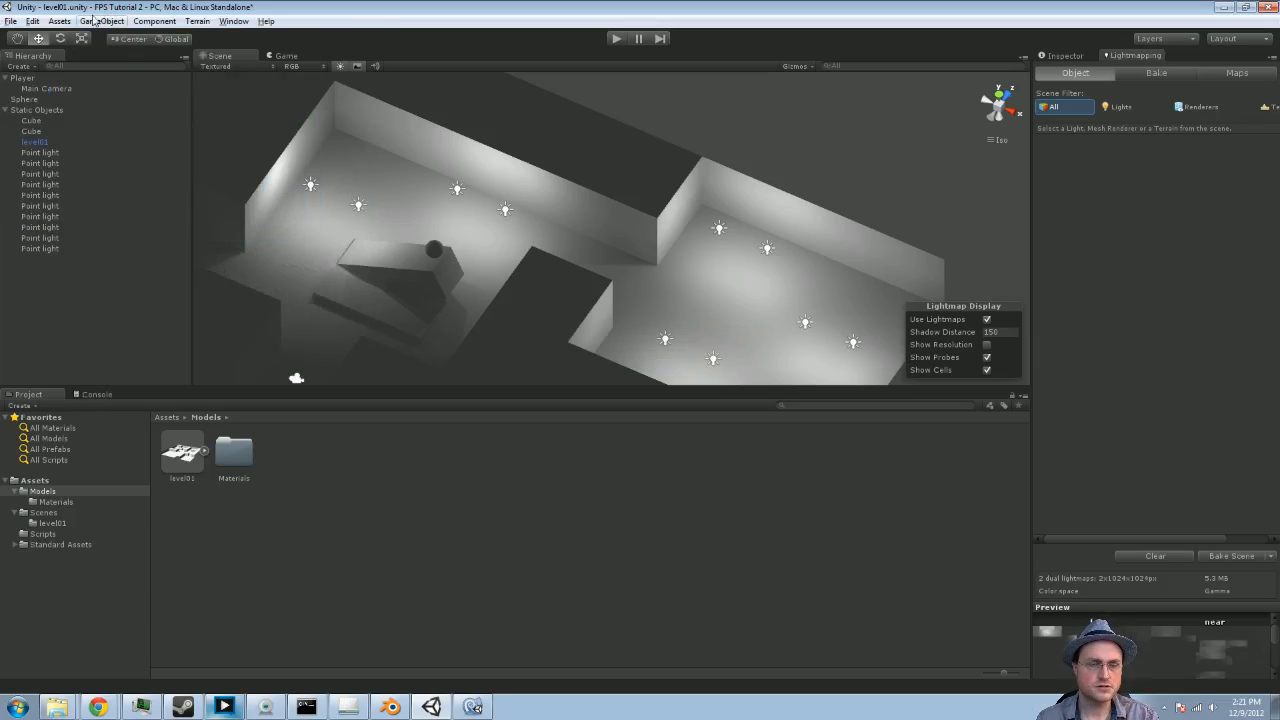
left_click(59, 21)
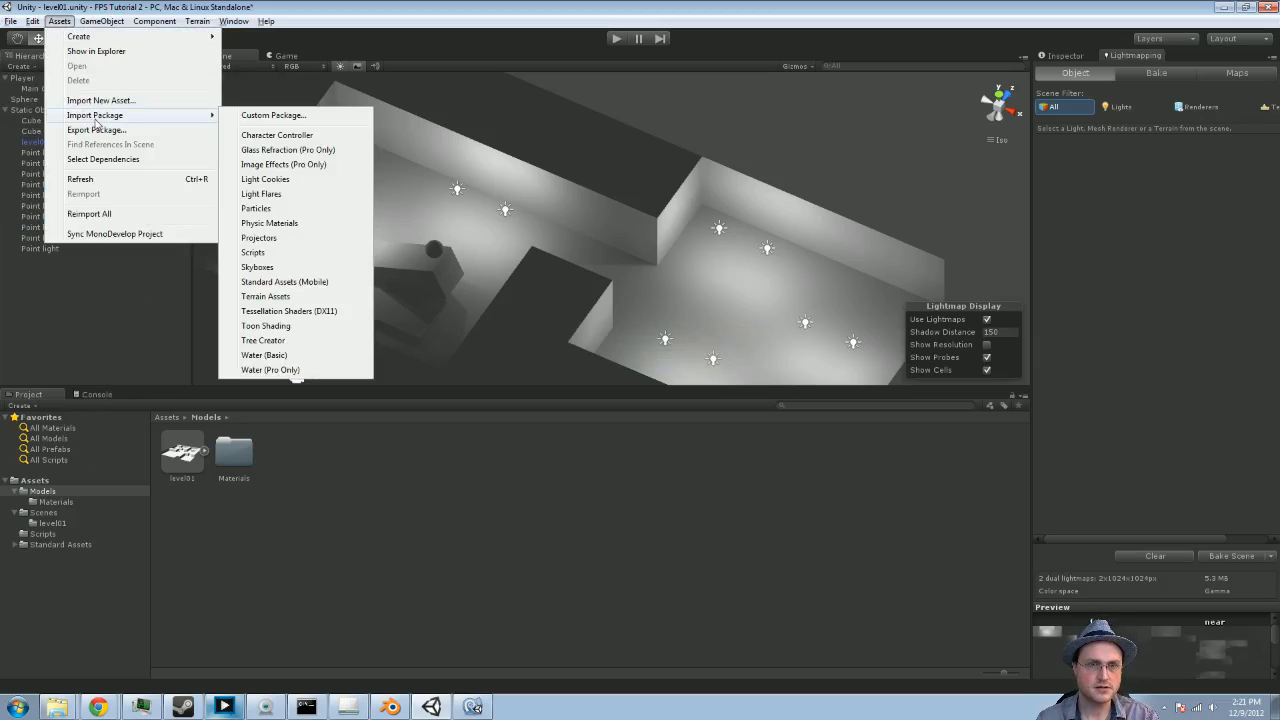
left_click(265, 179)
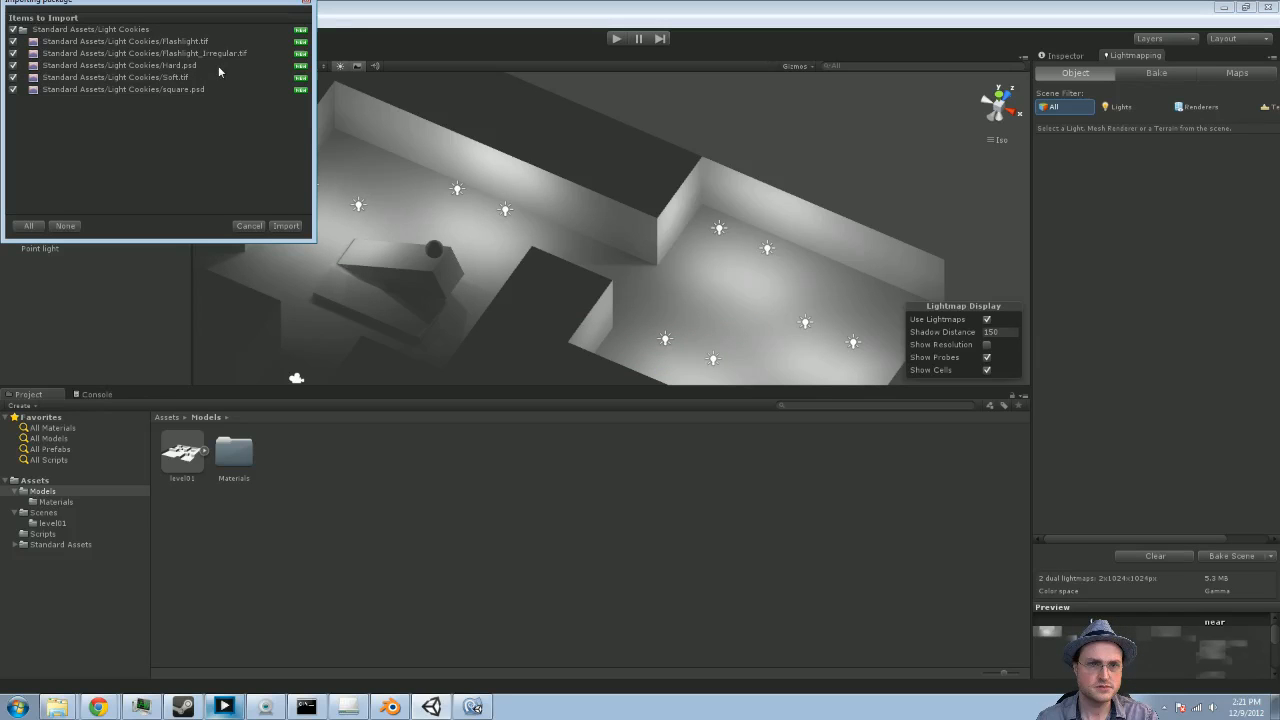
left_click(285, 225)
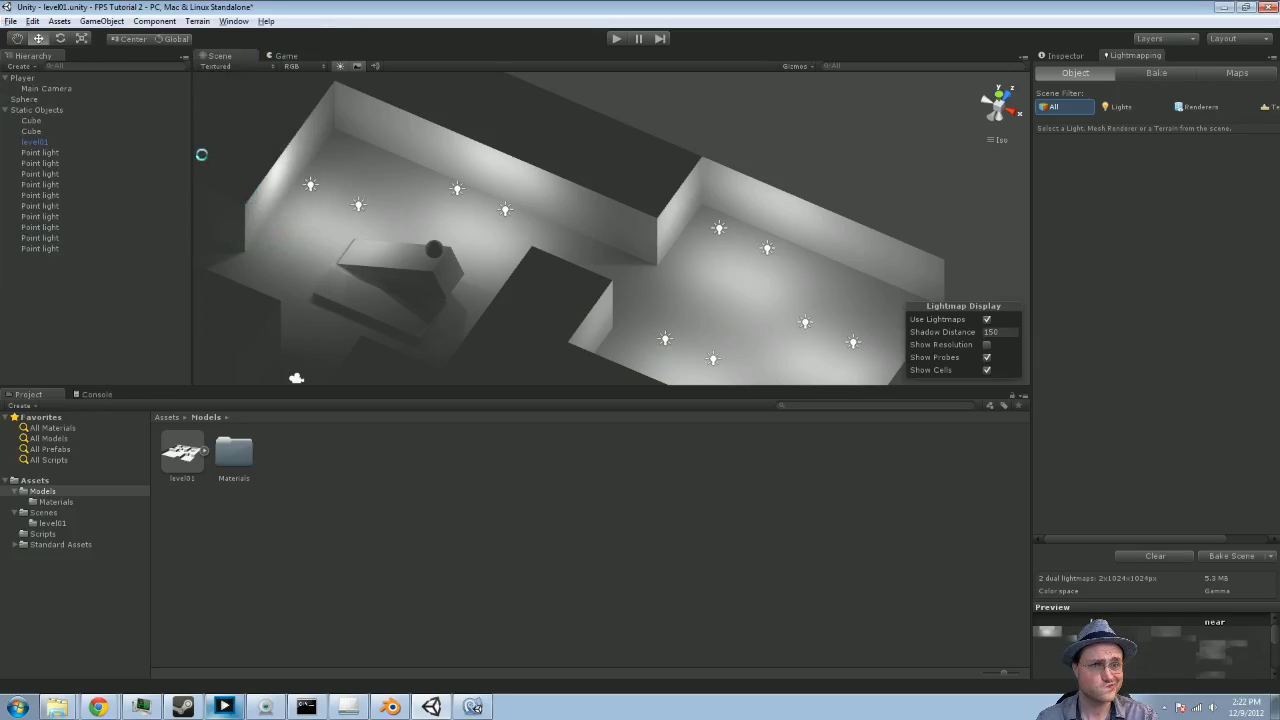
Step: Expand the Standard Assets folder with its Light Flares sources, and show the contents of the Light Cookies folder
left_click(16, 546)
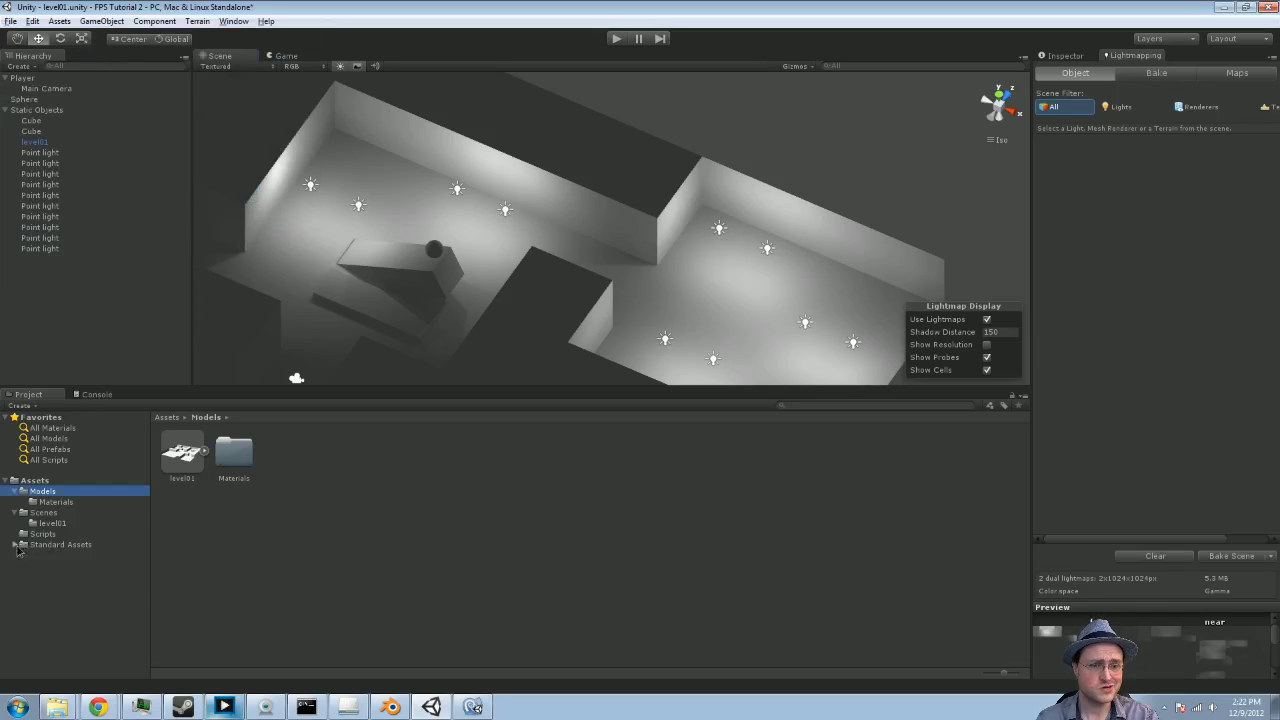
left_click(16, 546)
left_click(24, 566)
left_click(33, 577)
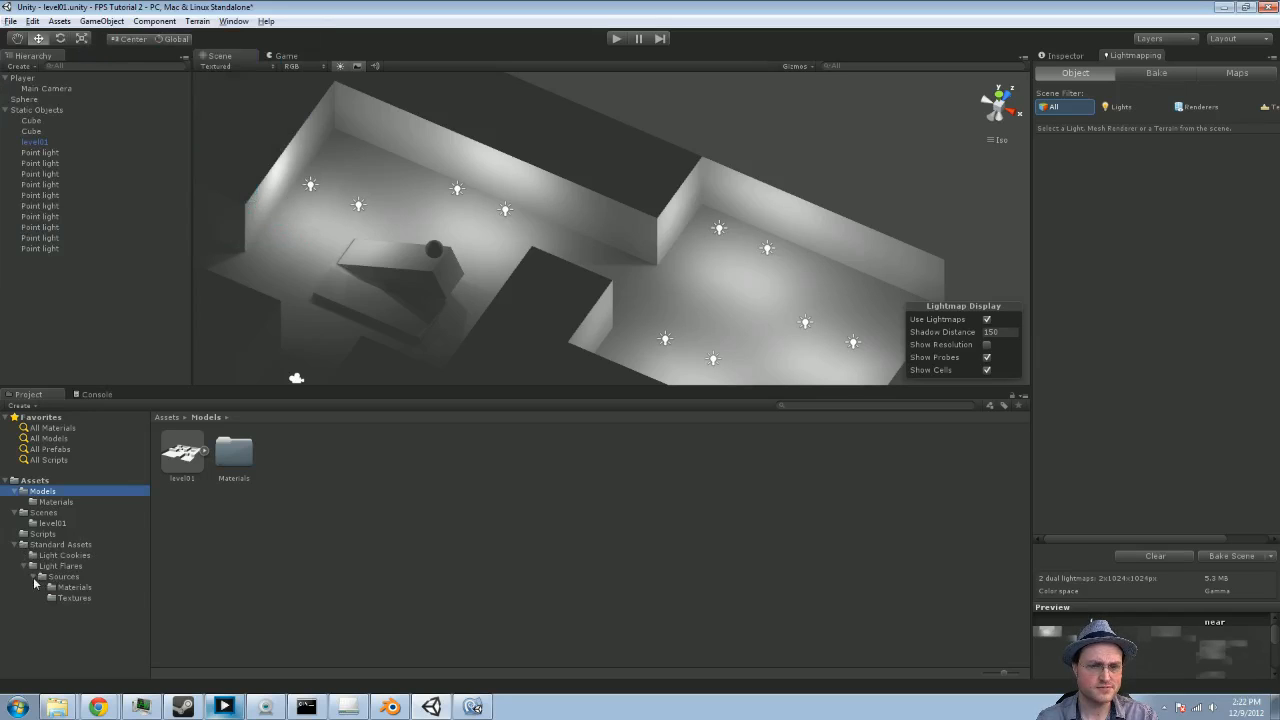
left_click(63, 556)
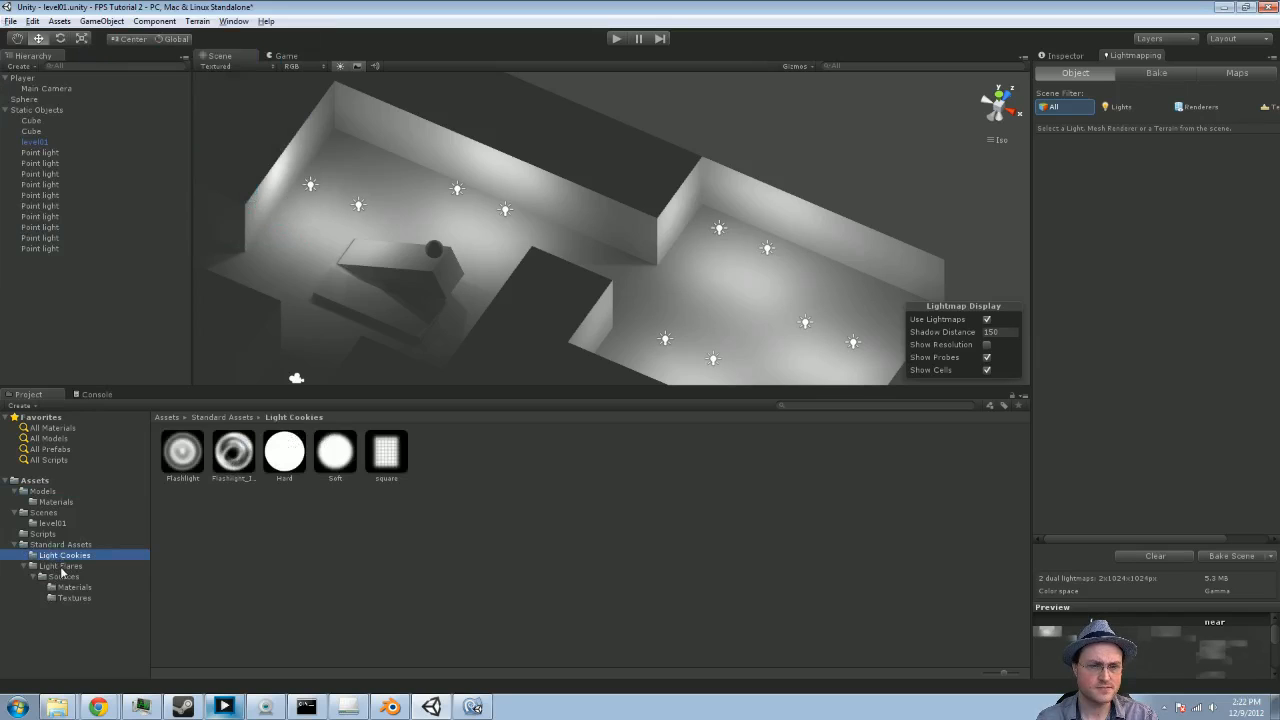
Step: View the Light Flares folder and its Sources subfolder, and import all items of the Projectors standard asset package
left_click(60, 566)
left_click(63, 577)
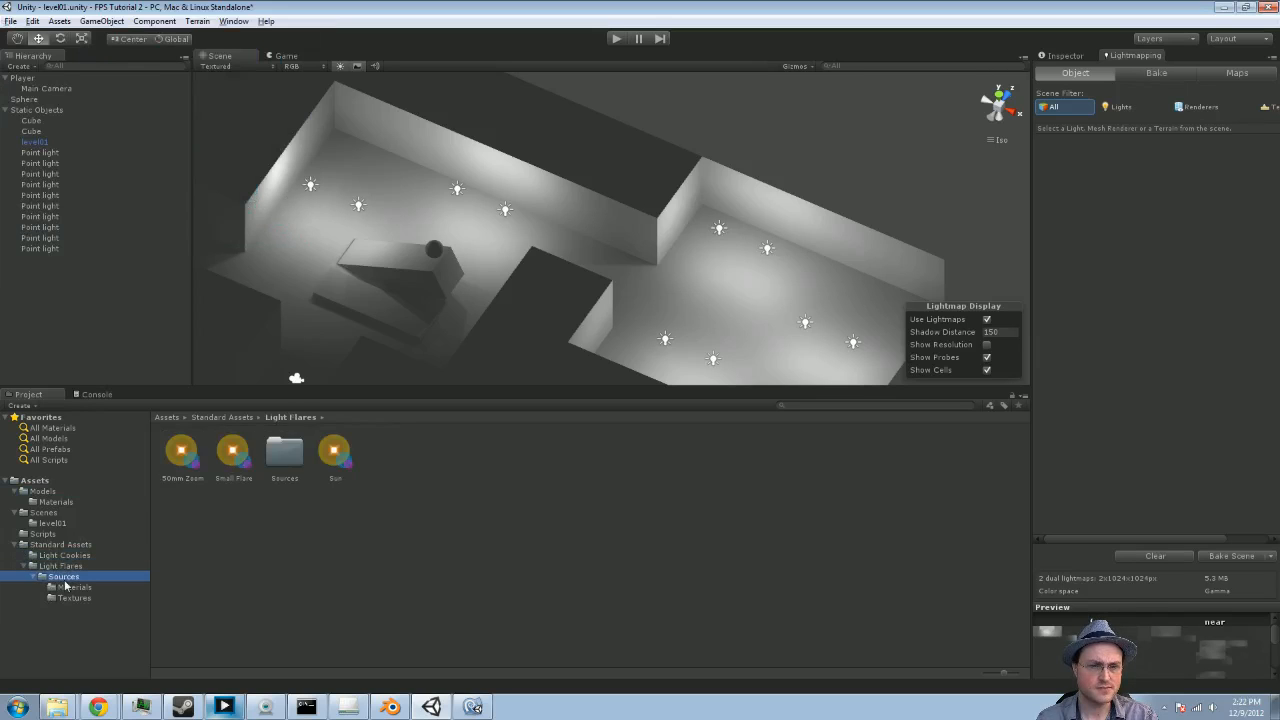
left_click(60, 21)
mouse_move(96, 116)
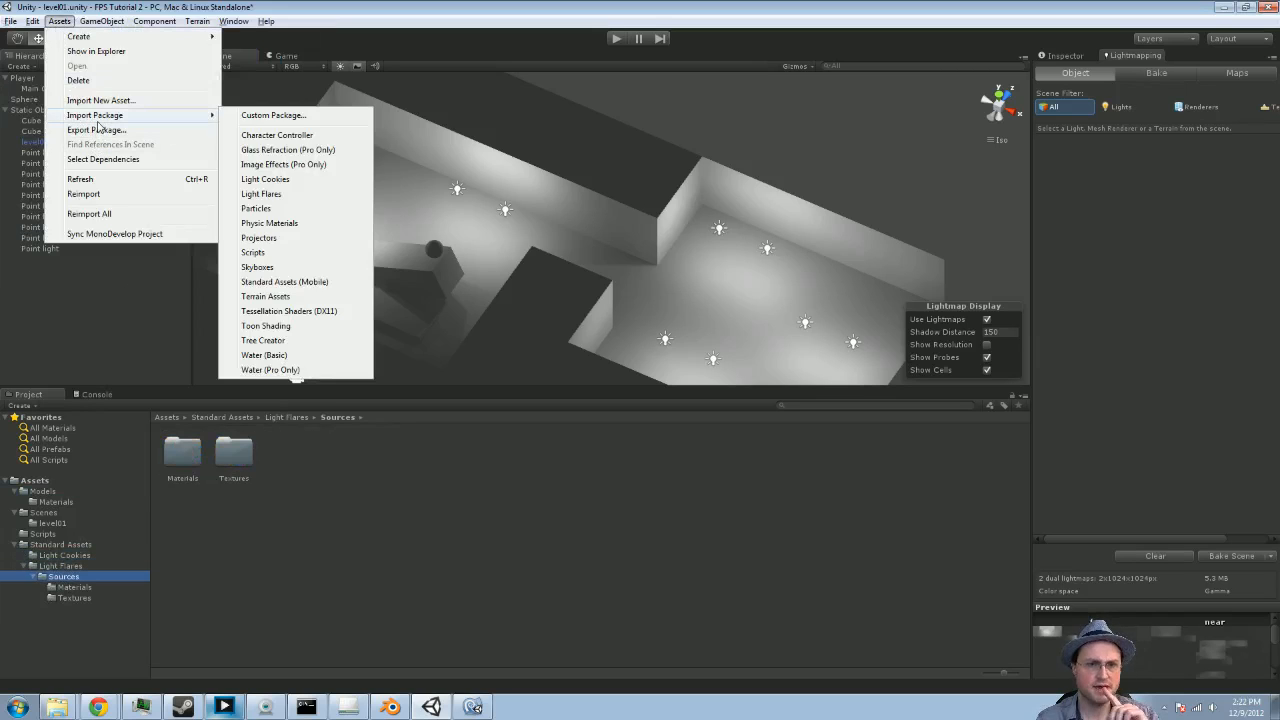
left_click(259, 238)
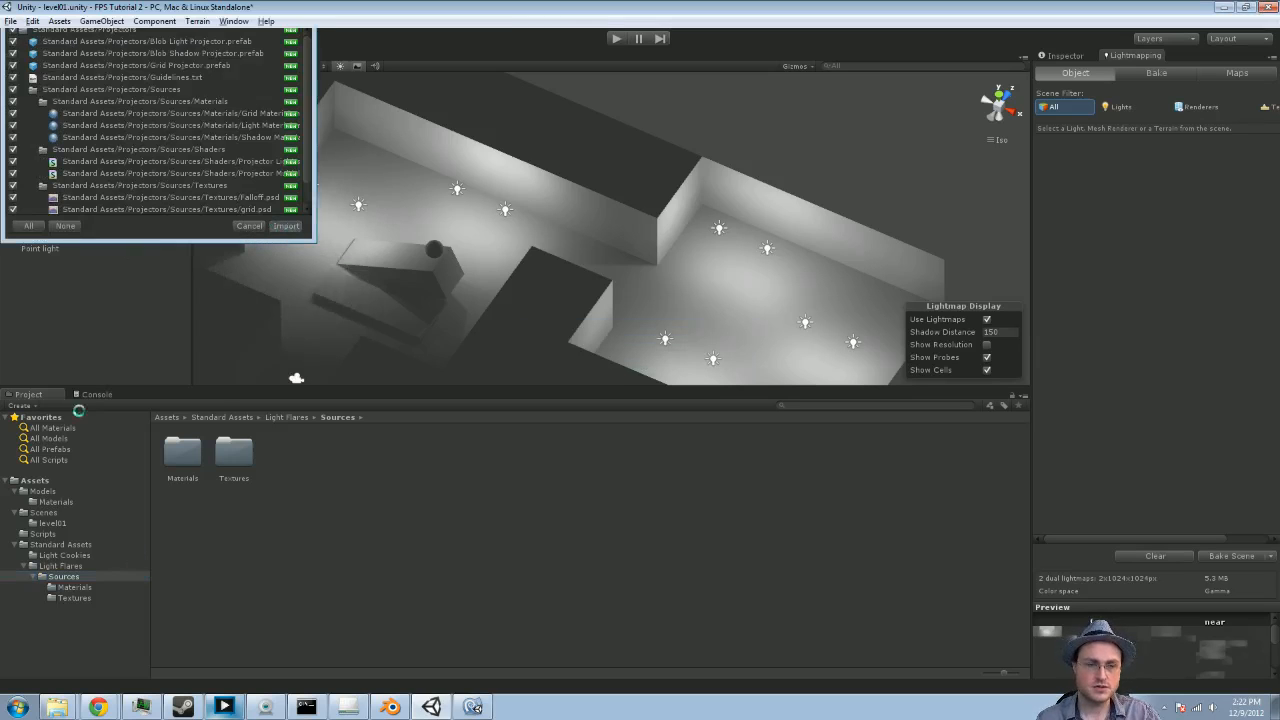
left_click(23, 609)
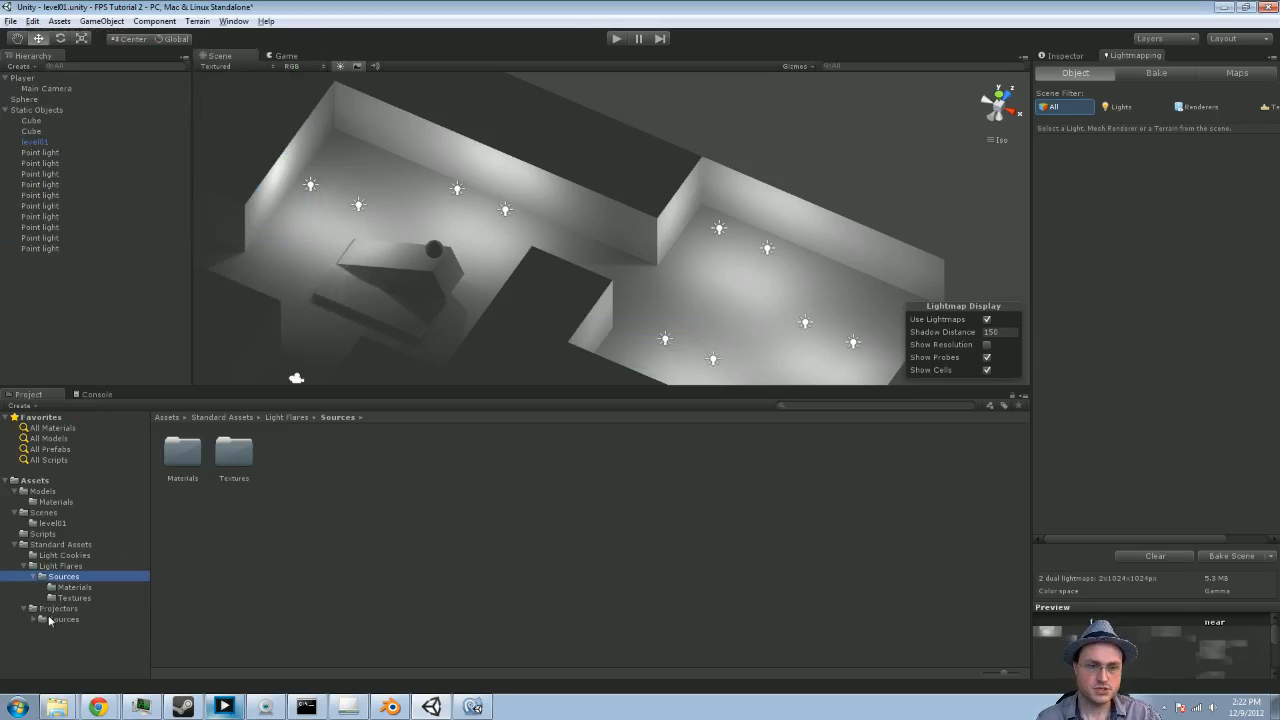
Step: Add the Blob Shadow Projector prefab from the Projectors folder to the scene as a child of the Sphere
left_click(52, 609)
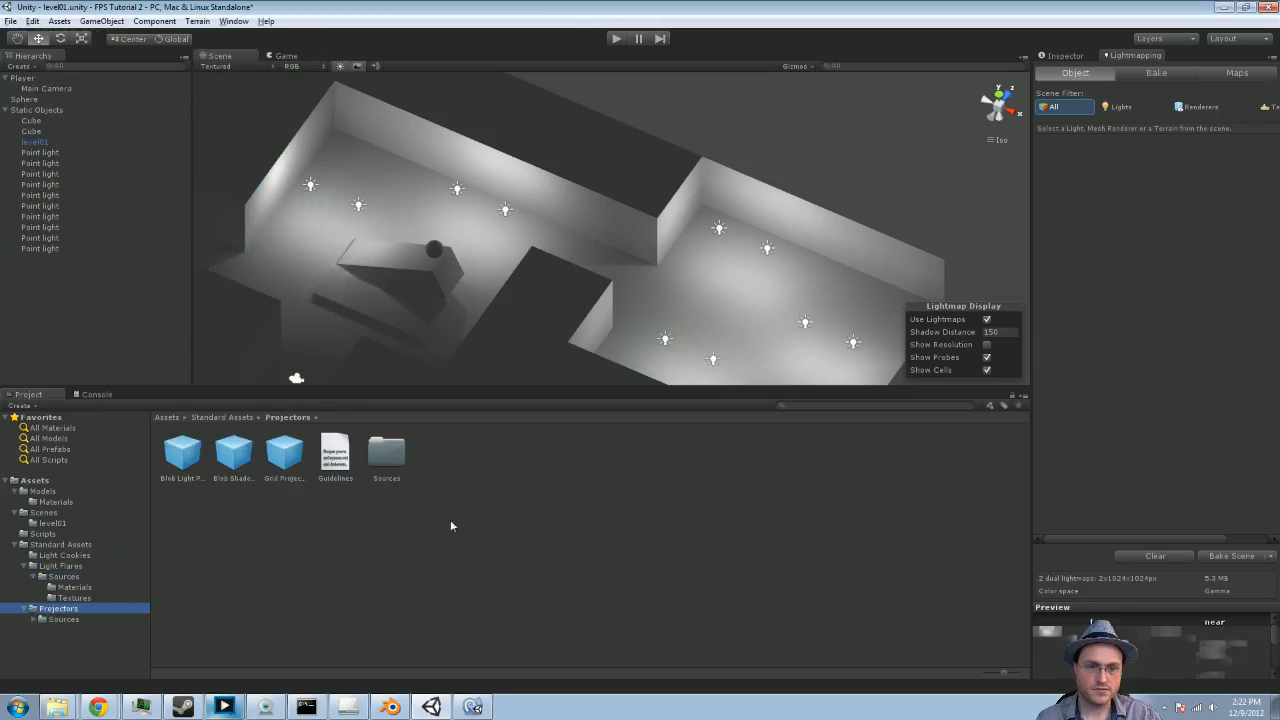
left_click(234, 458)
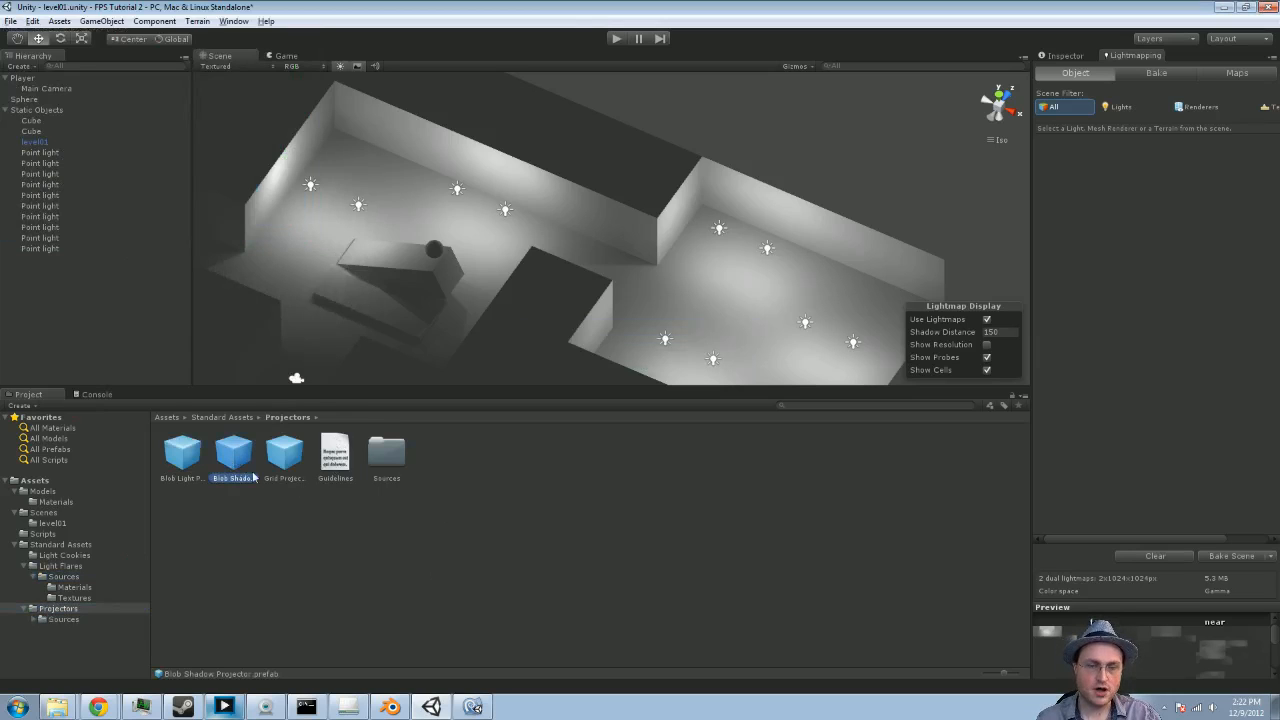
double_click(25, 99)
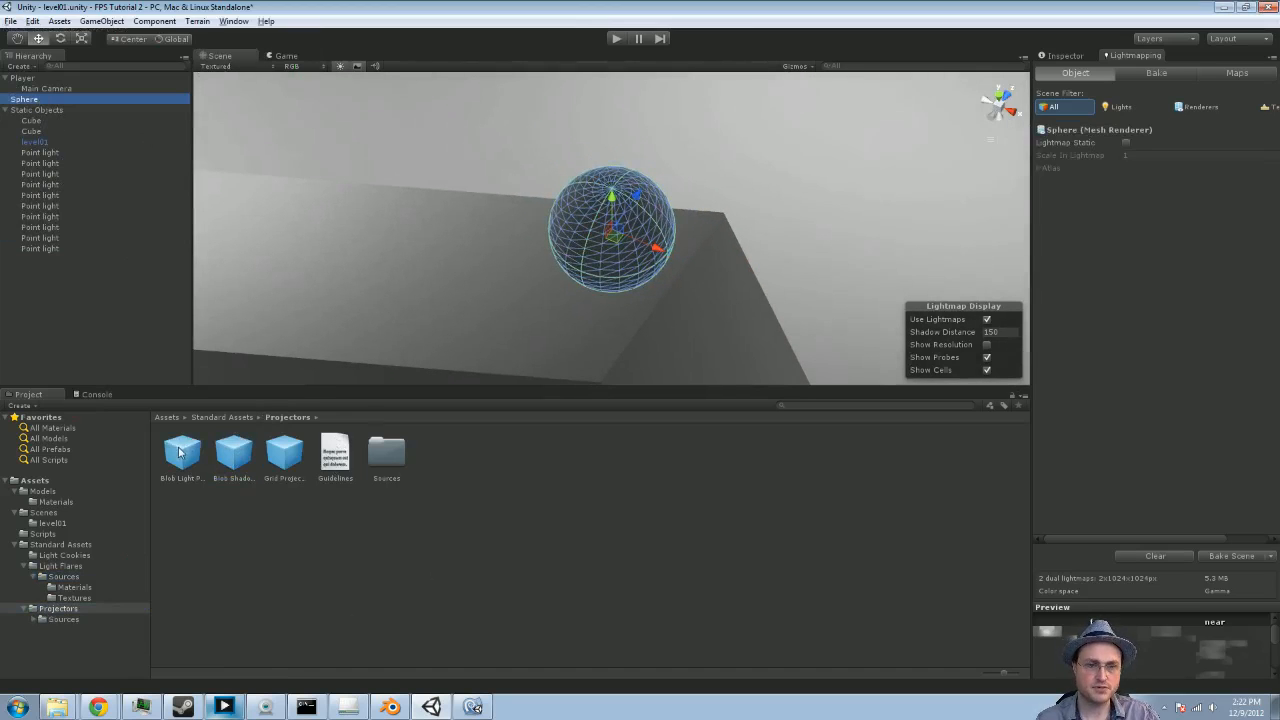
left_click_drag(233, 458, 38, 100)
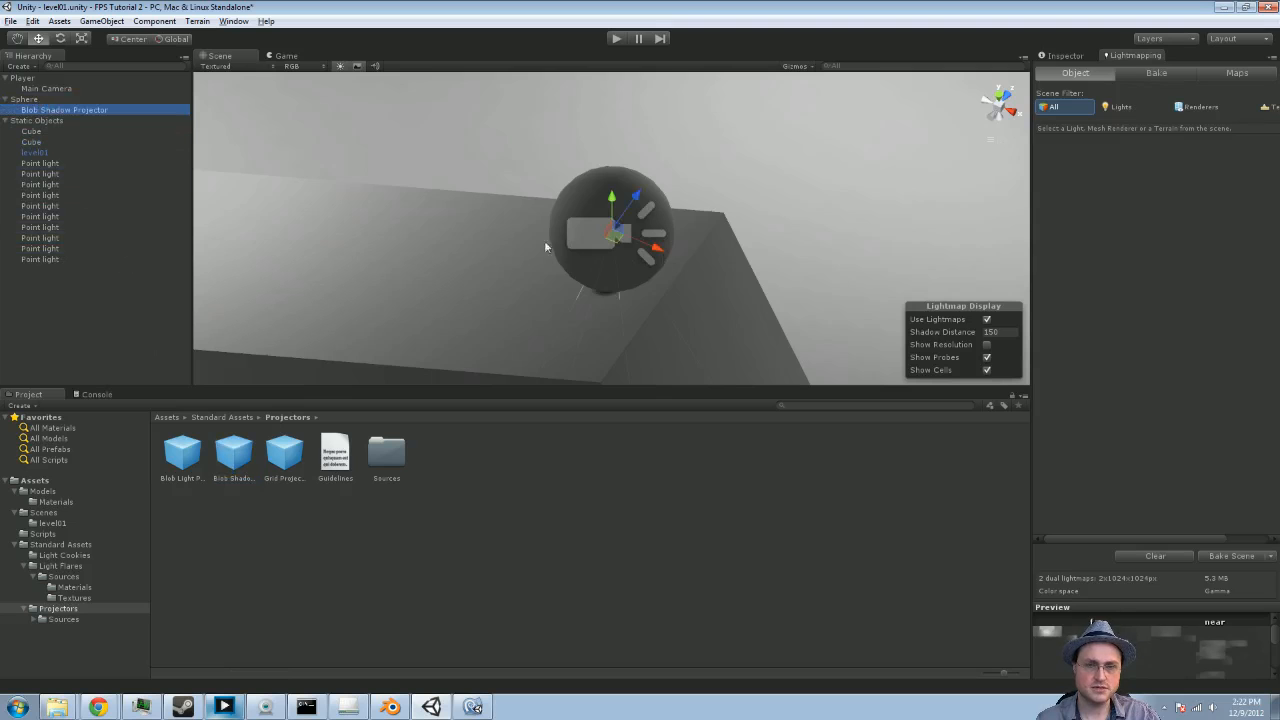
Step: Raise the Blob Shadow Projector above the sphere to a Y position of about 1.55 and set its near clip plane to 1.17
left_click_drag(590, 293, 648, 282, "alt")
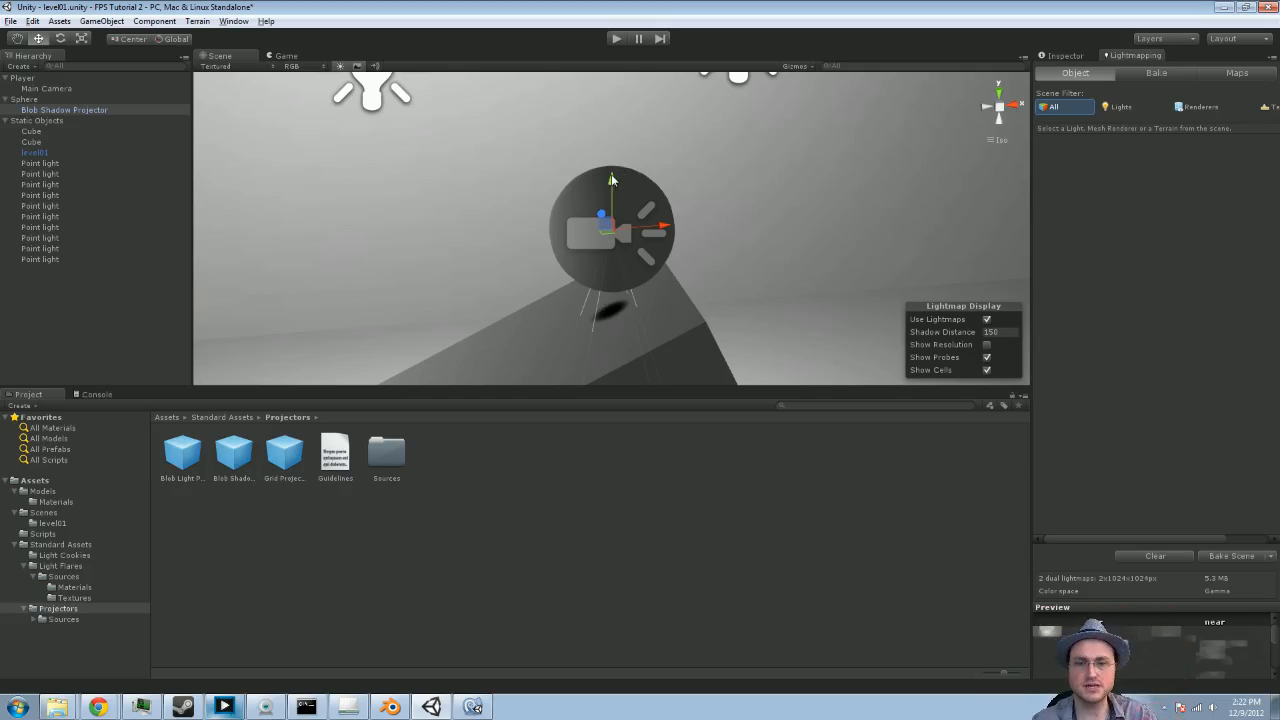
left_click_drag(612, 180, 604, 102)
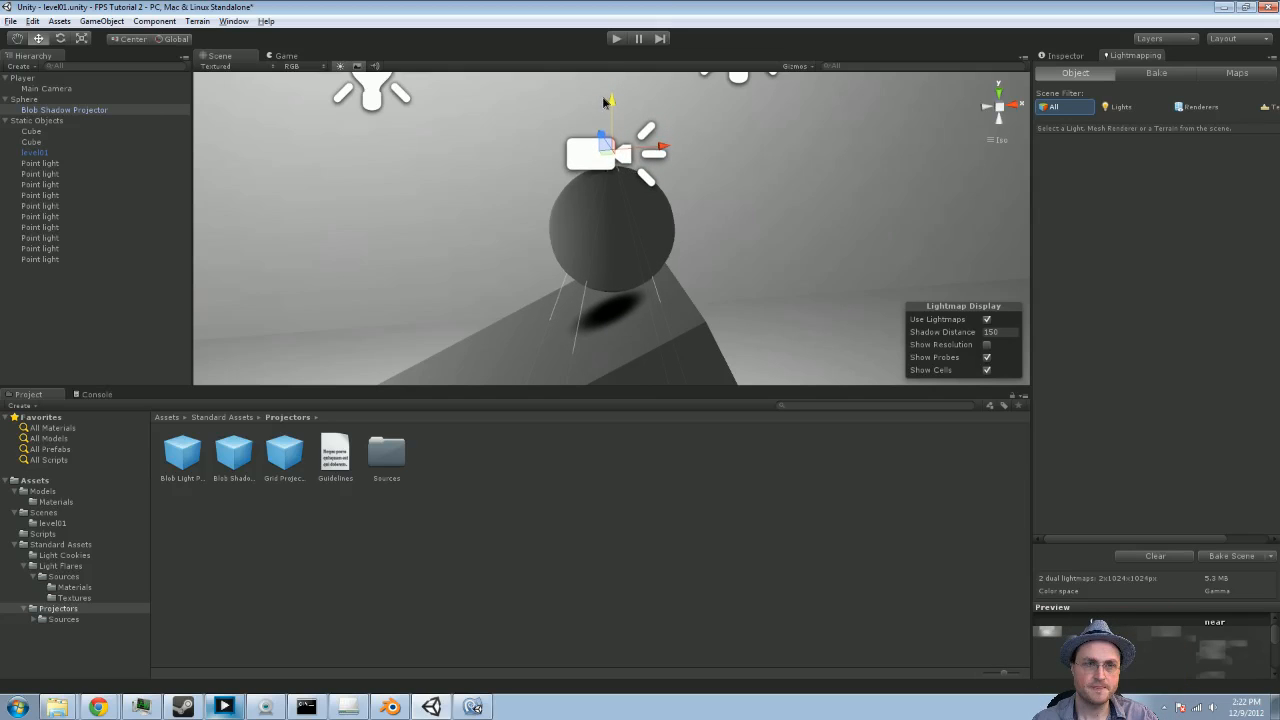
left_click(62, 112)
left_click(1066, 57)
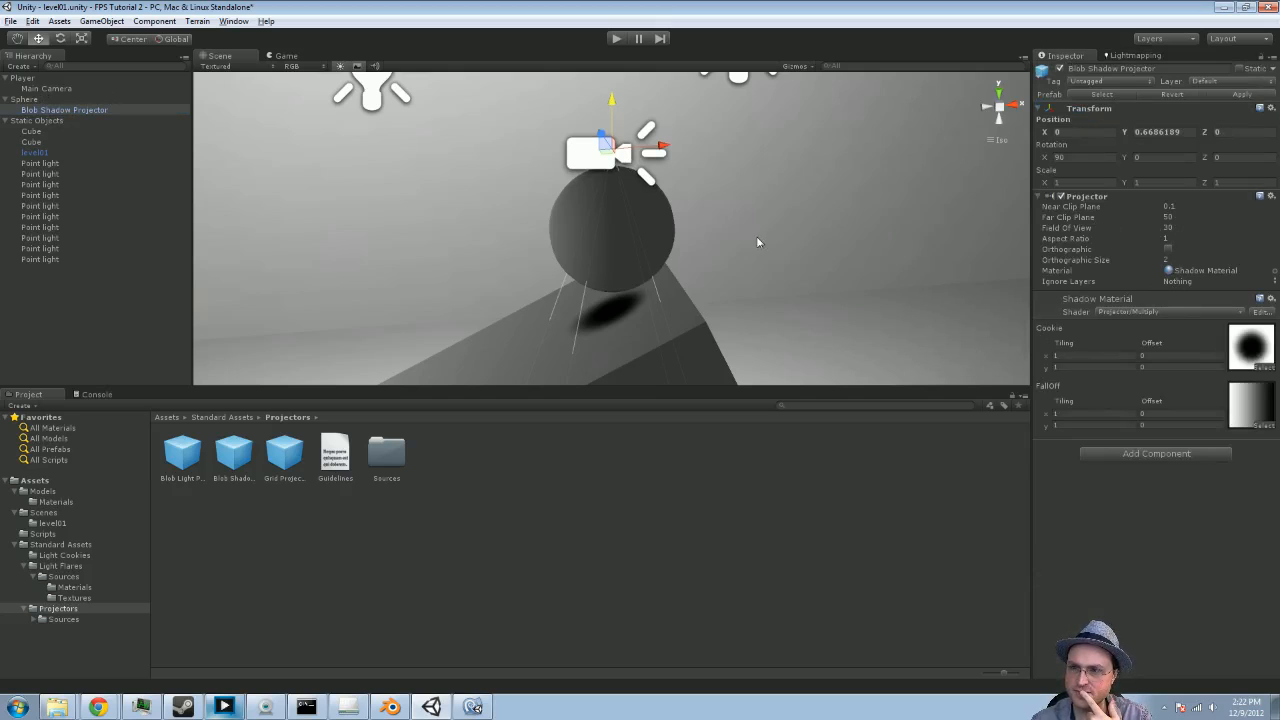
left_click_drag(612, 100, 630, 706)
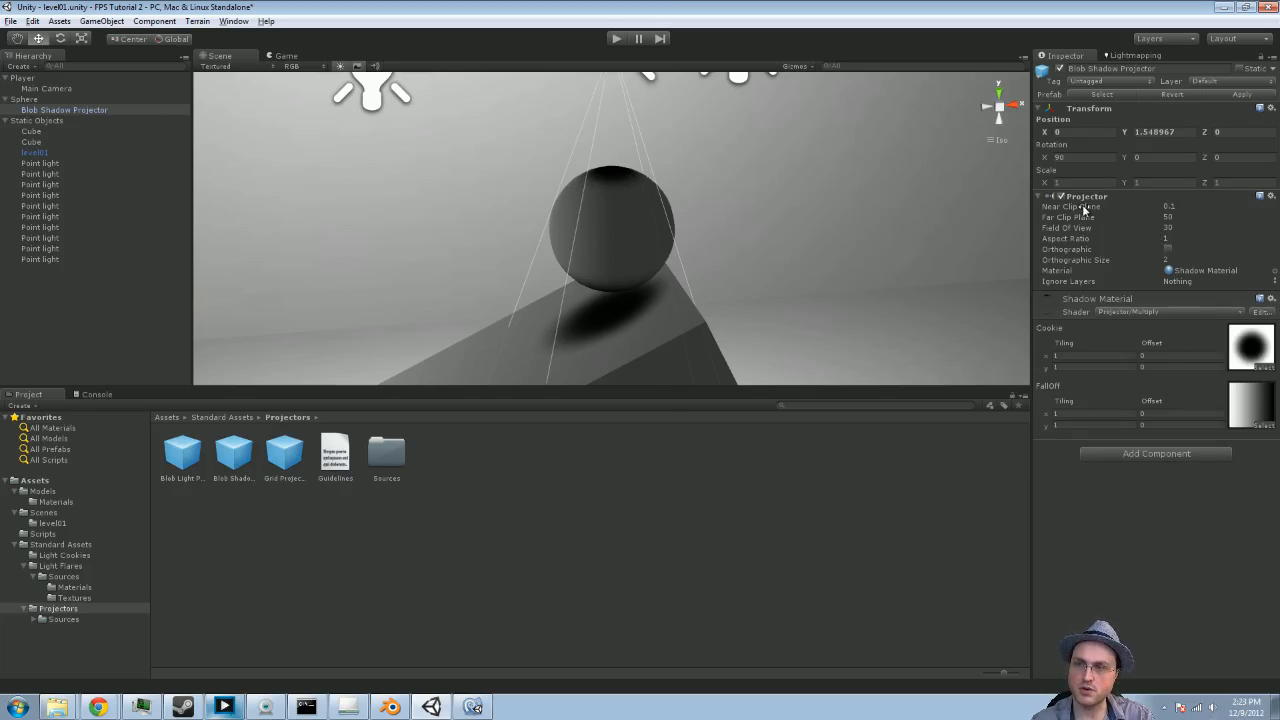
mouse_move(1083, 209)
left_mouse_down()
mouse_move(1066, 210)
mouse_move(1098, 212)
mouse_move(1087, 211)
left_mouse_up()
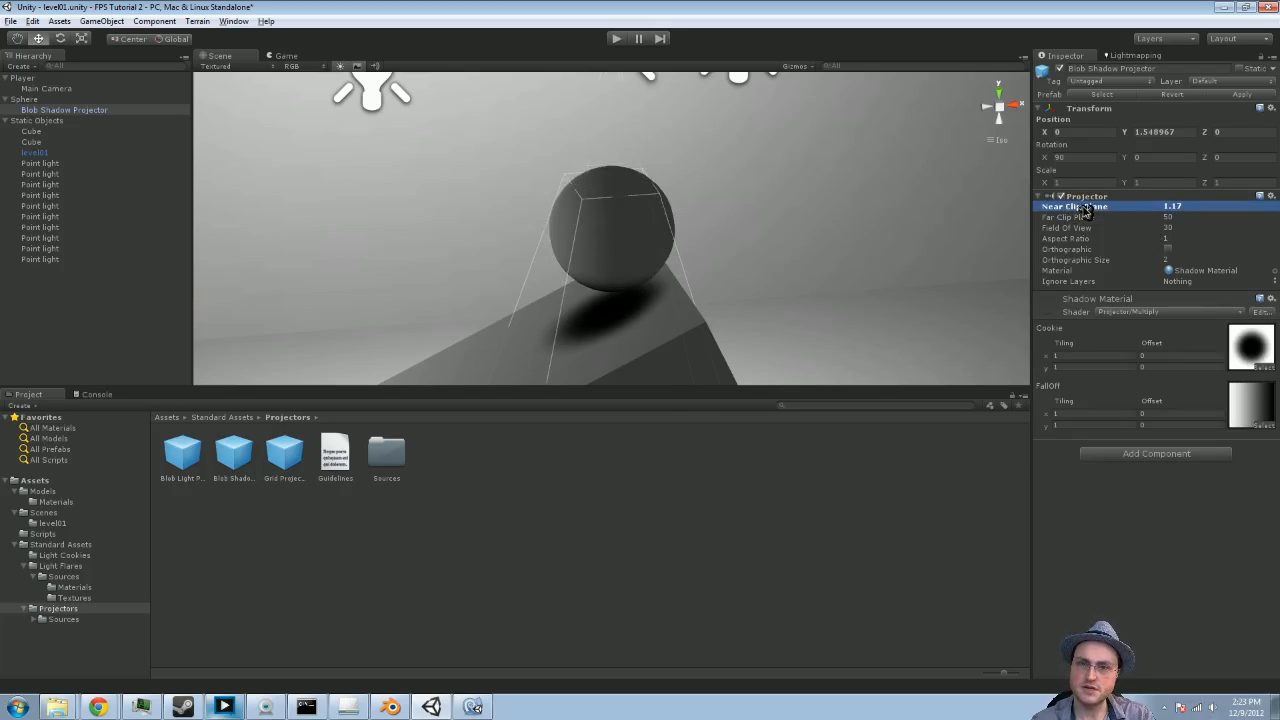
Step: Play-test the level, following the rolling sphere to examine its projected blob shadow, and stop the test
left_click(616, 38)
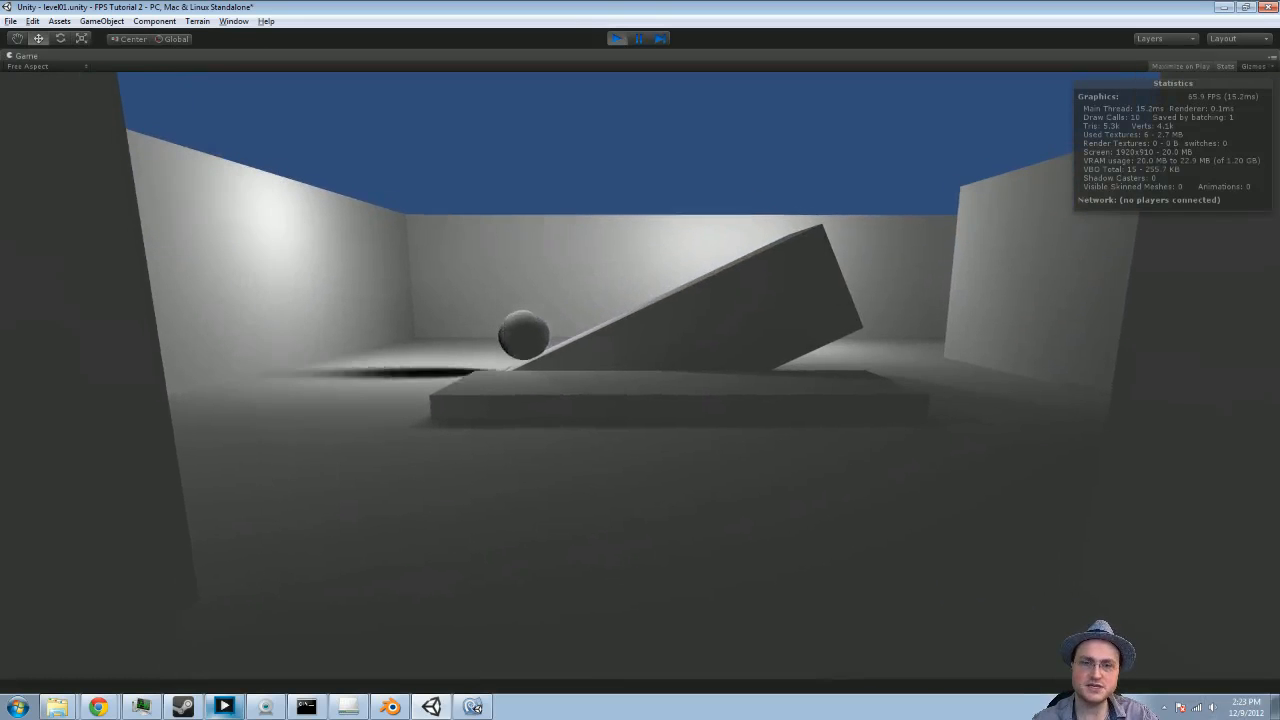
key("w")
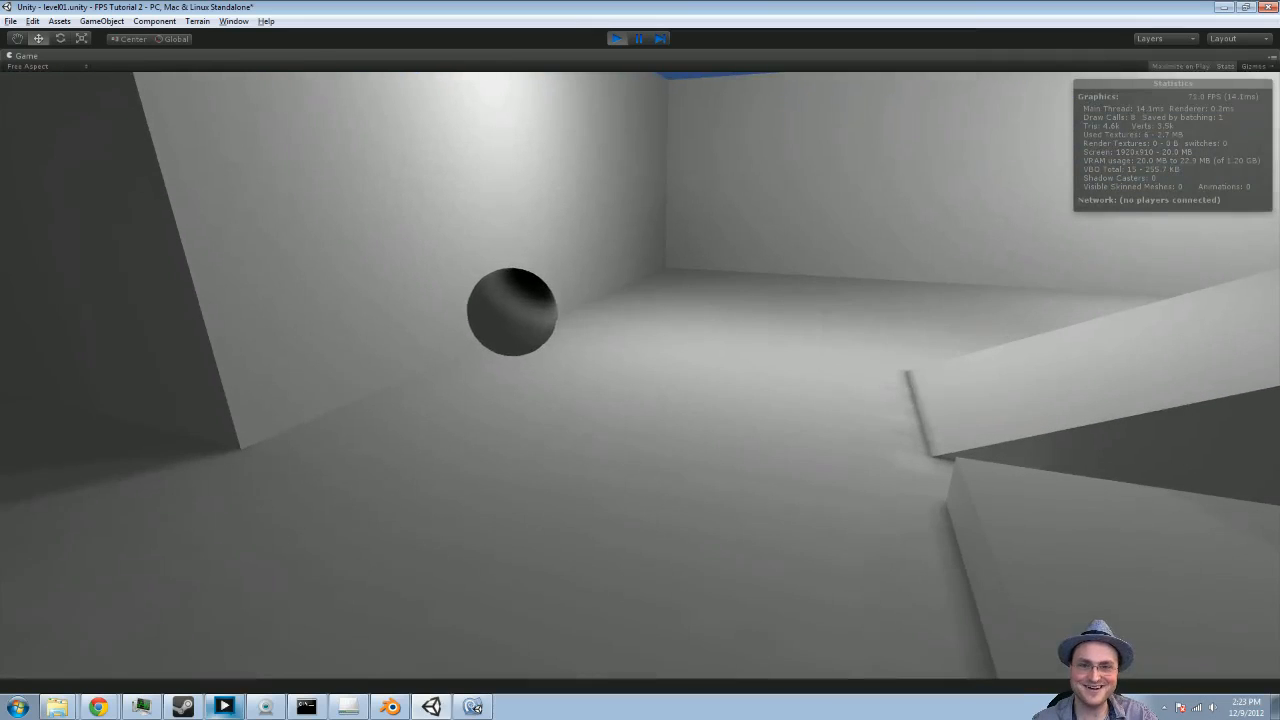
key("a")
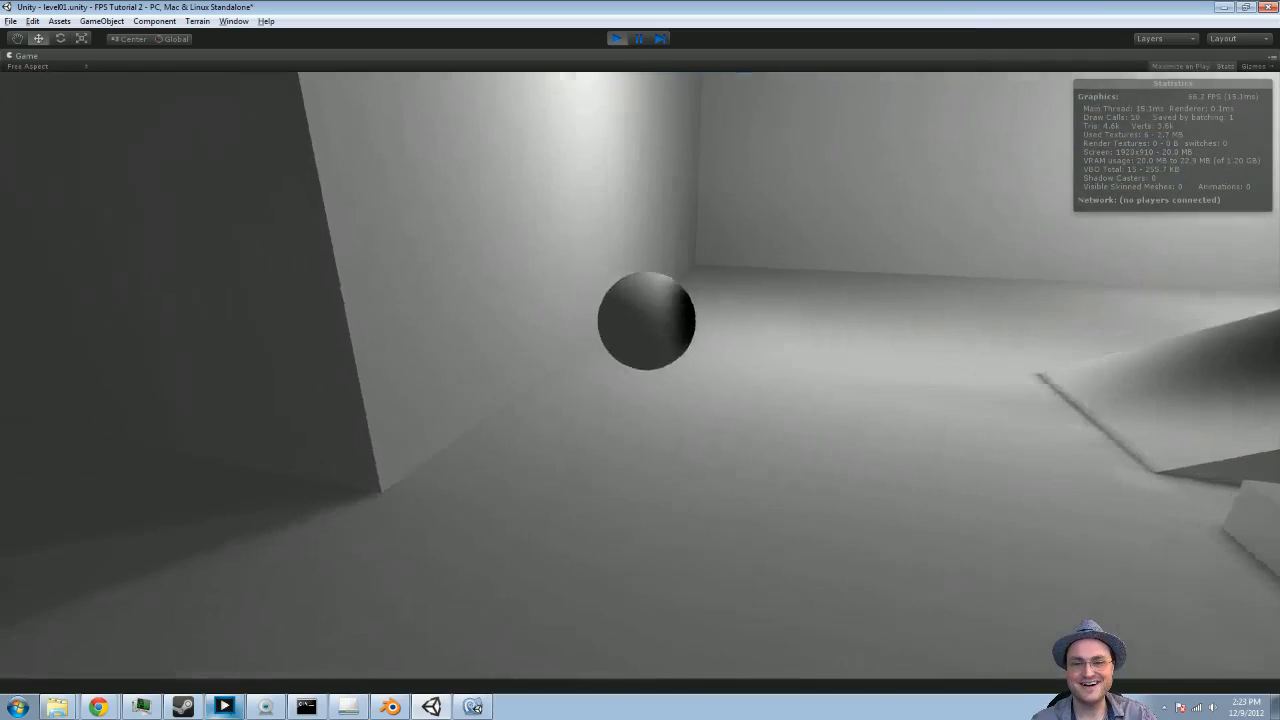
key("w")
key("d")
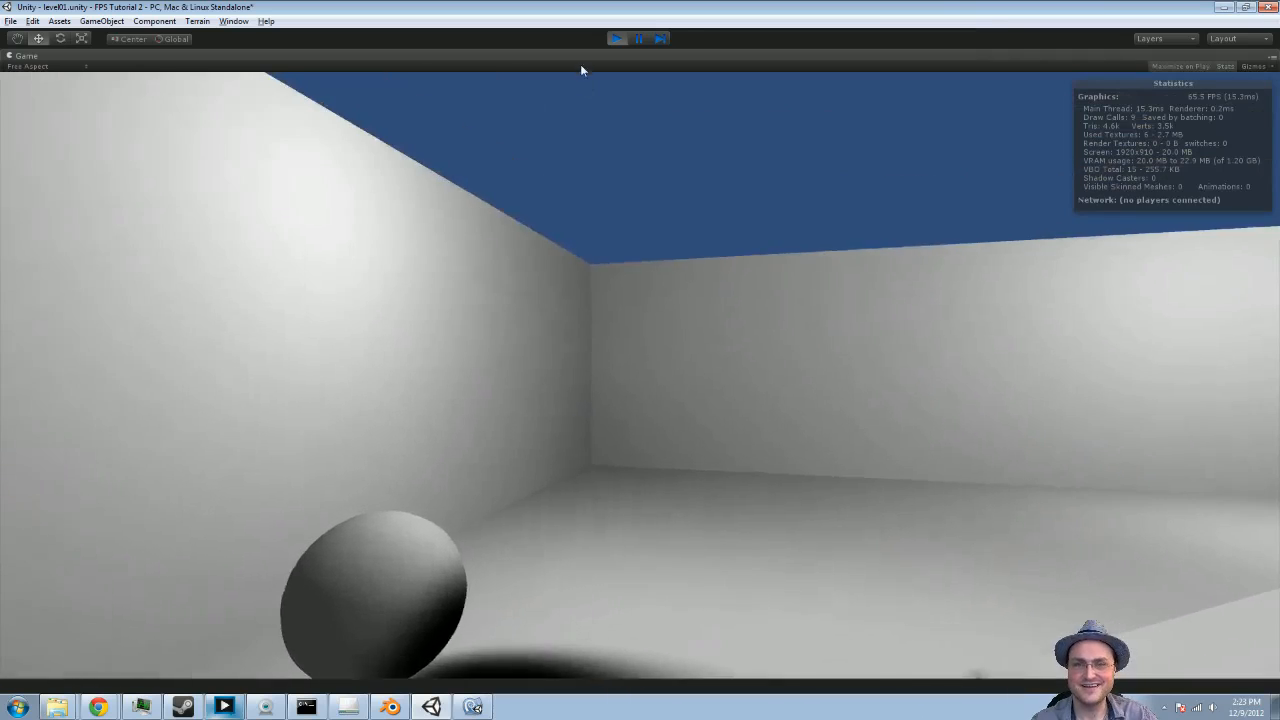
left_click(616, 38)
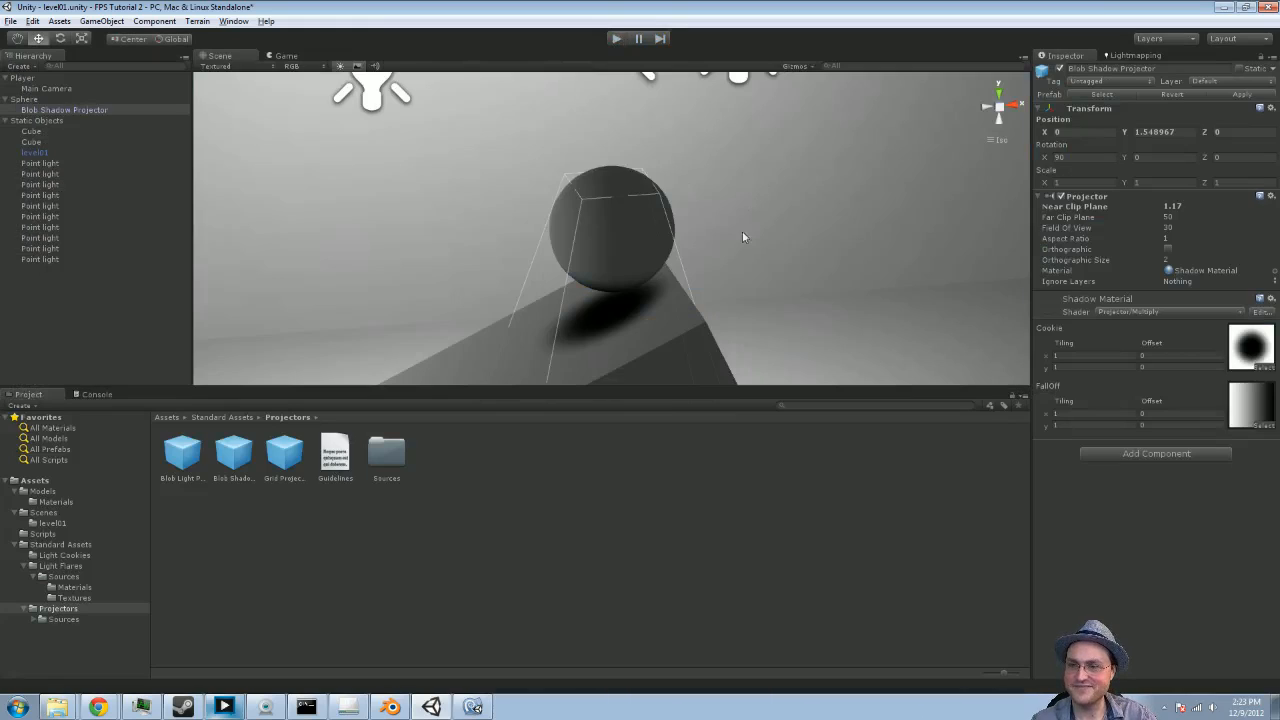
Step: Examine the sphere's blob shadow, the ramp and the surrounding point lights in the scene from several distances
scroll(840, 268, "down", 5)
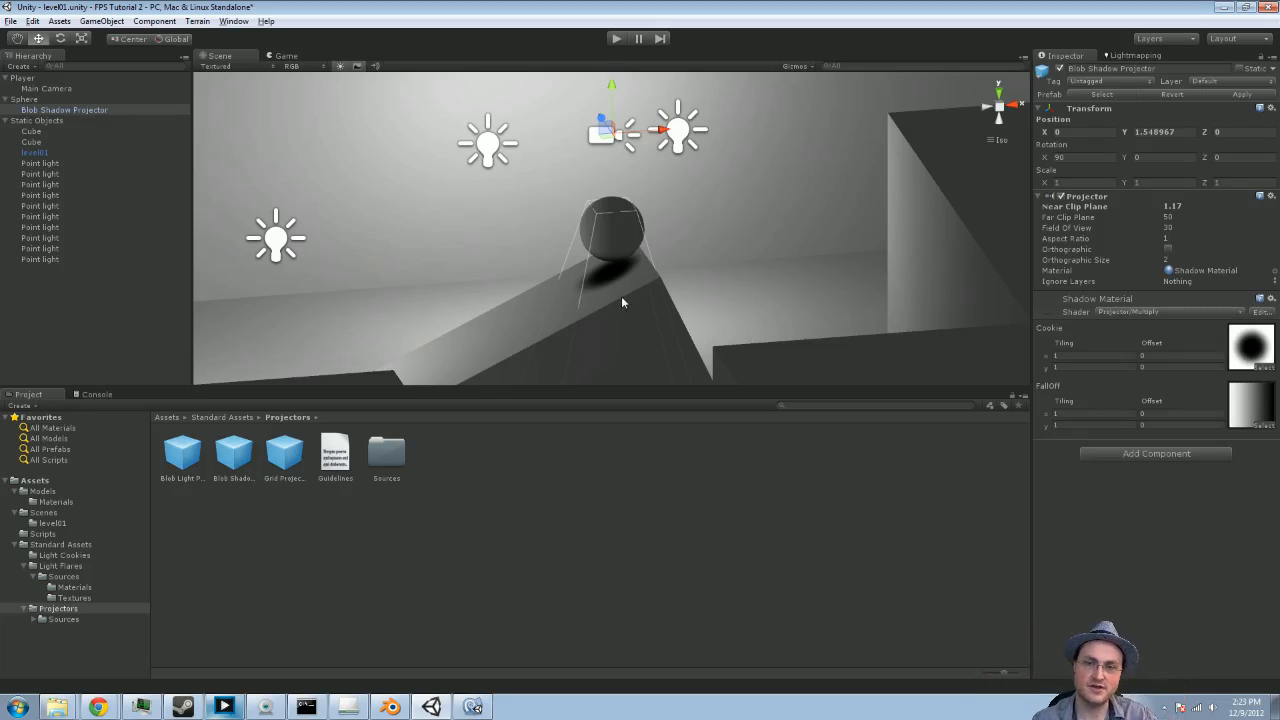
scroll(621, 296, "up", 3)
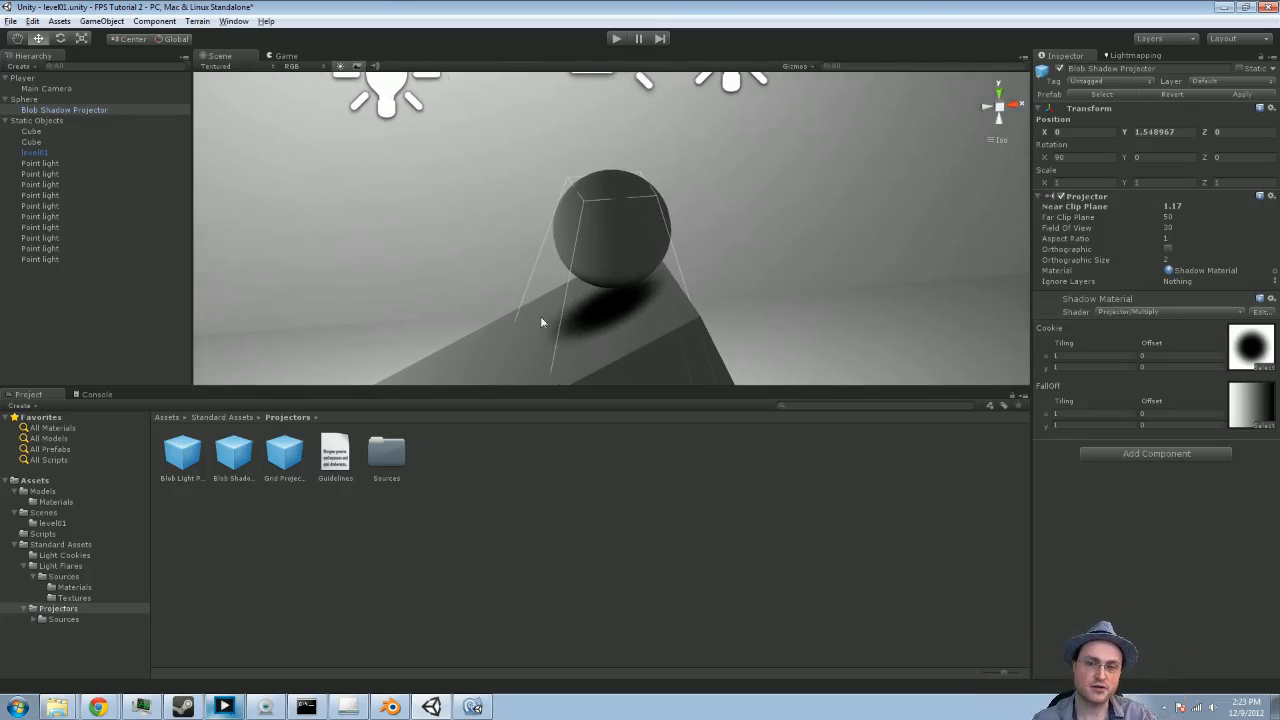
middle_click_drag(500, 322, 784, 166)
middle_click_drag(511, 350, 724, 250)
scroll(614, 260, "down", 3)
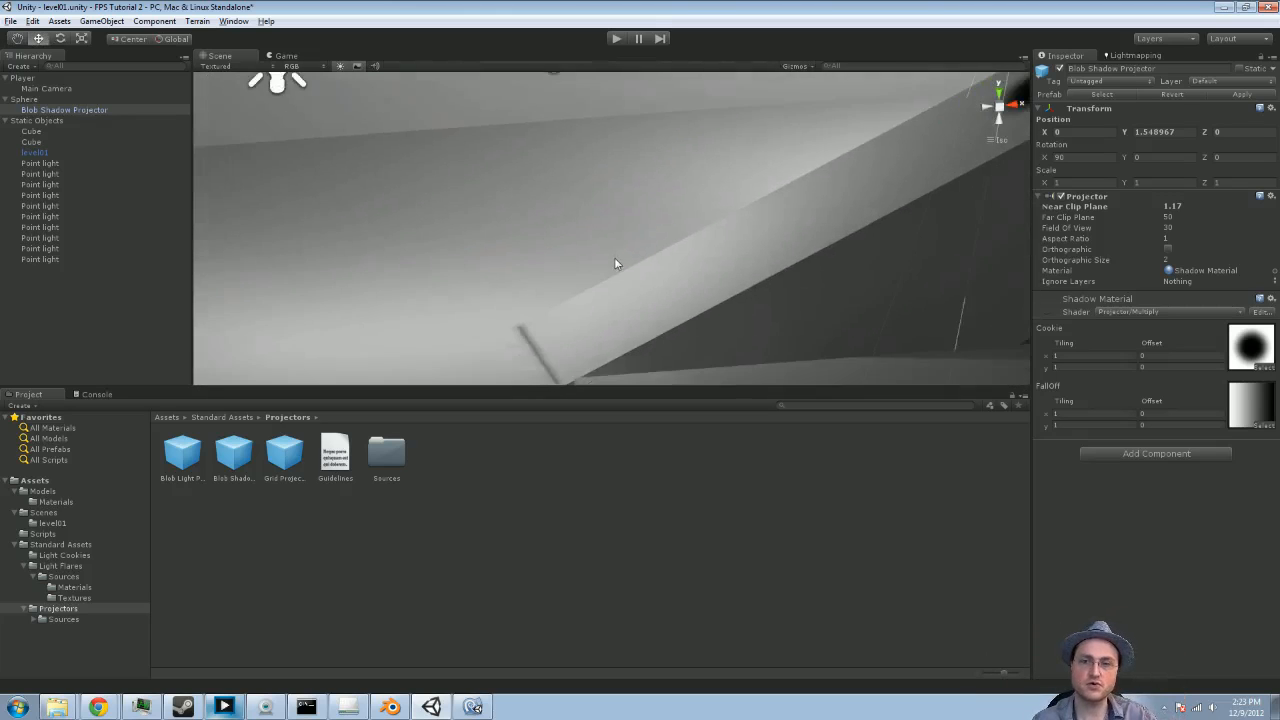
scroll(614, 258, "down", 4)
middle_click_drag(797, 155, 676, 281)
mouse_move(723, 241)
middle_mouse_down()
mouse_move(846, 351)
mouse_move(757, 366)
middle_mouse_up()
scroll(757, 366, "up", 2)
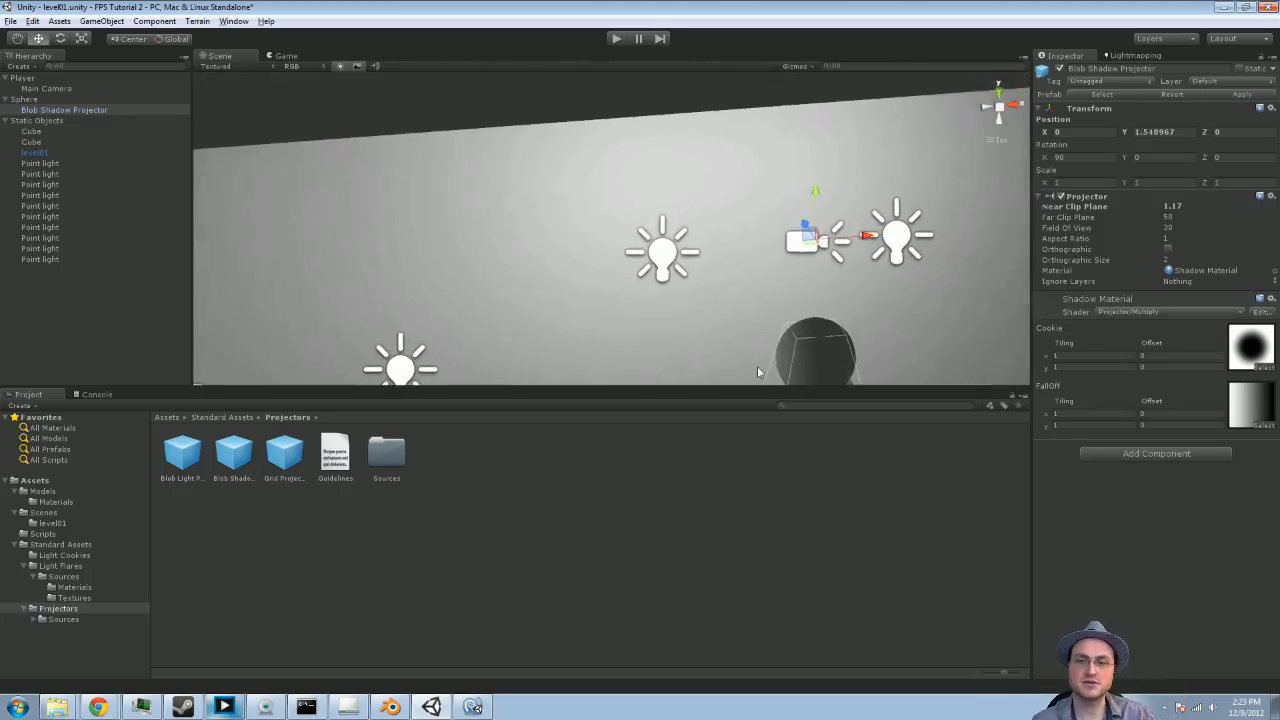
scroll(757, 366, "up", 1)
middle_click_drag(804, 303, 620, 177)
scroll(706, 296, "up", 4)
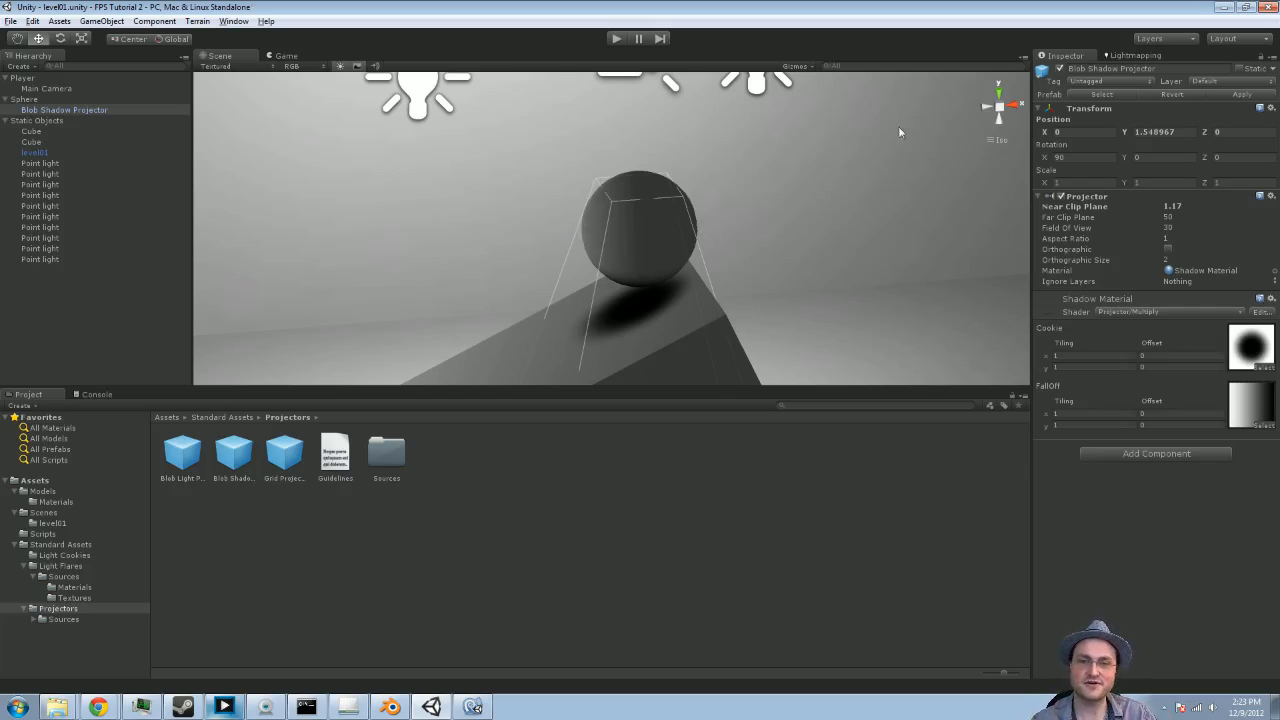
Step: Delete the Blob Shadow Projector from the Sphere and select the level01 mesh
left_click(74, 108)
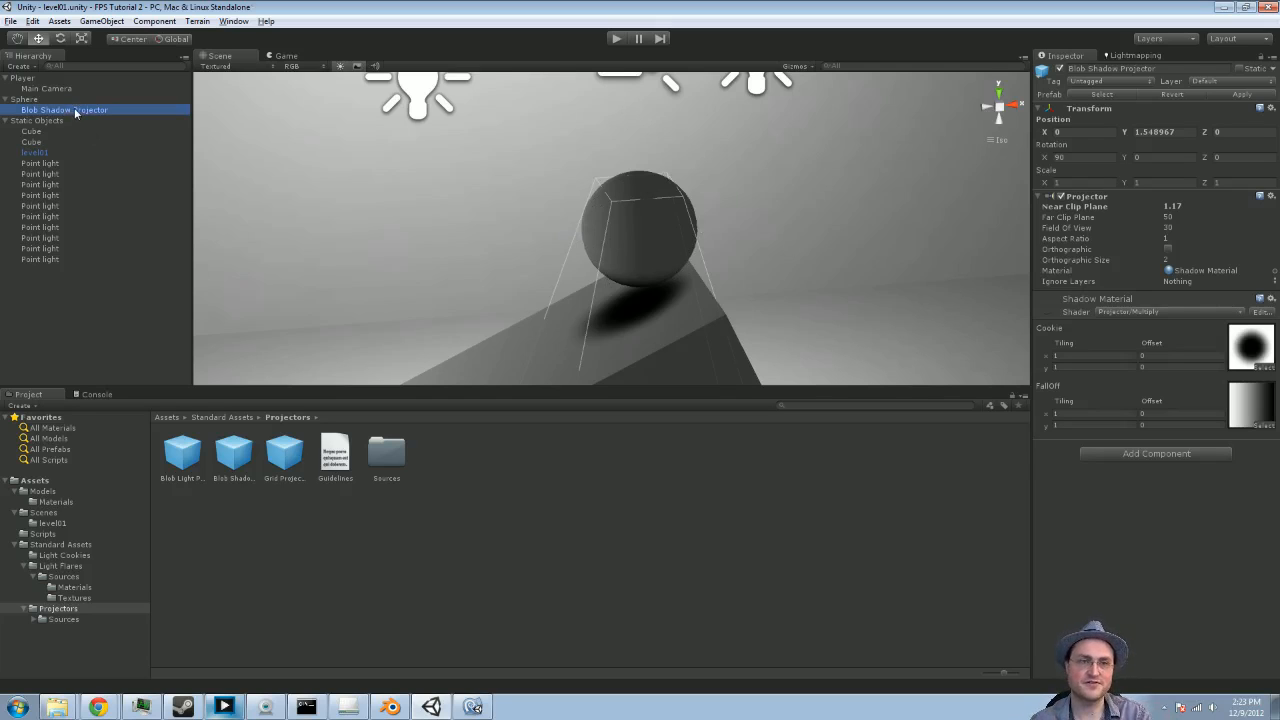
key("Delete")
left_click(368, 207)
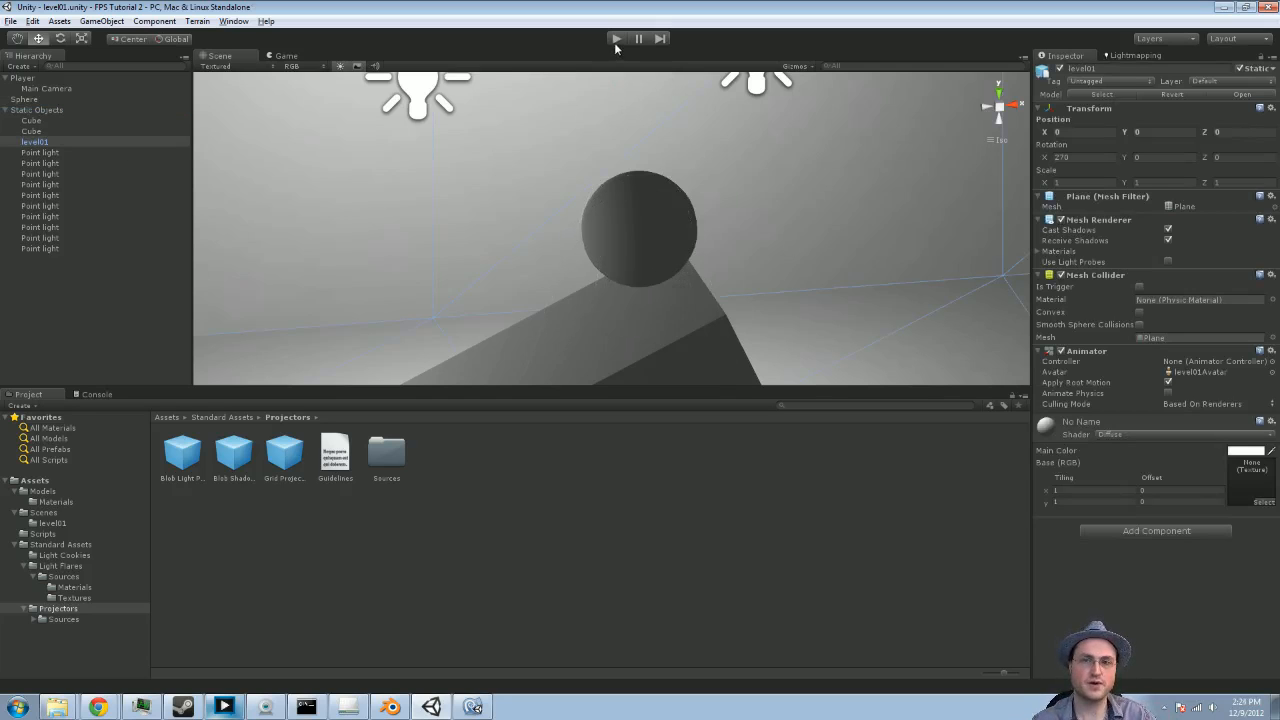
Step: Play-test the level without the blob shadow, following the rolling sphere around the ramp and walls, and stop the test
left_click(615, 40)
left_click(615, 40)
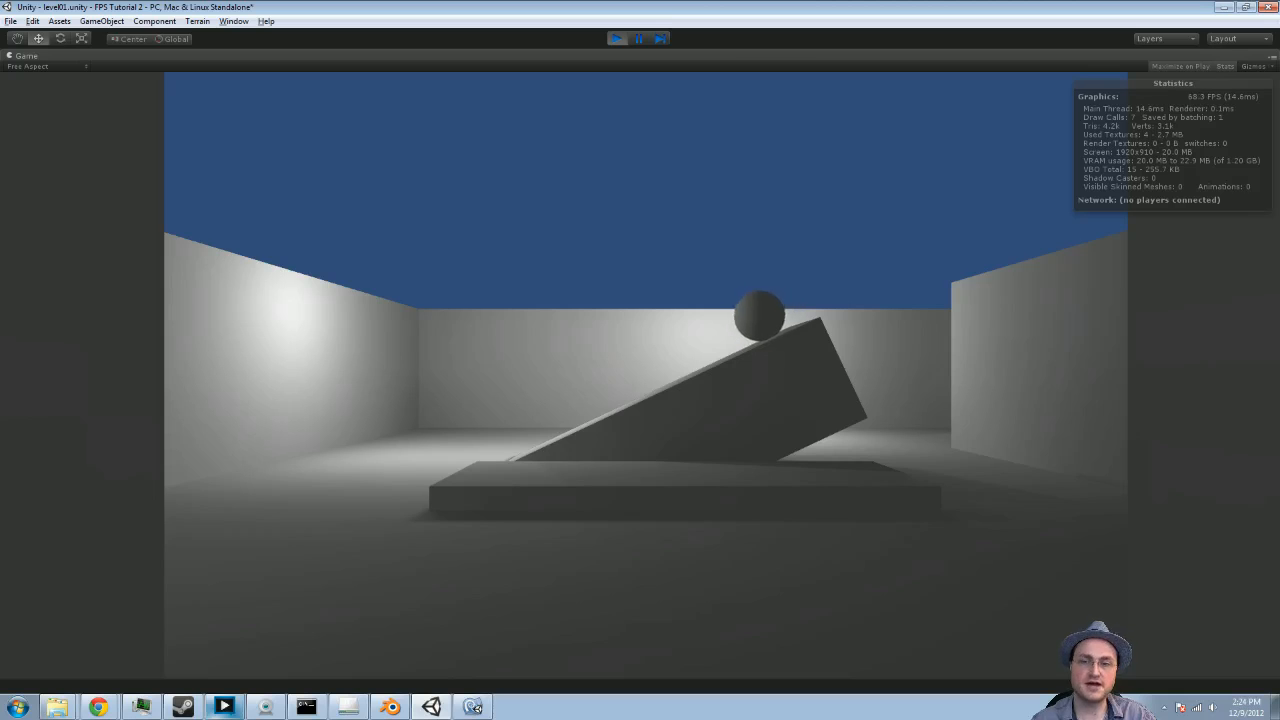
key("w")
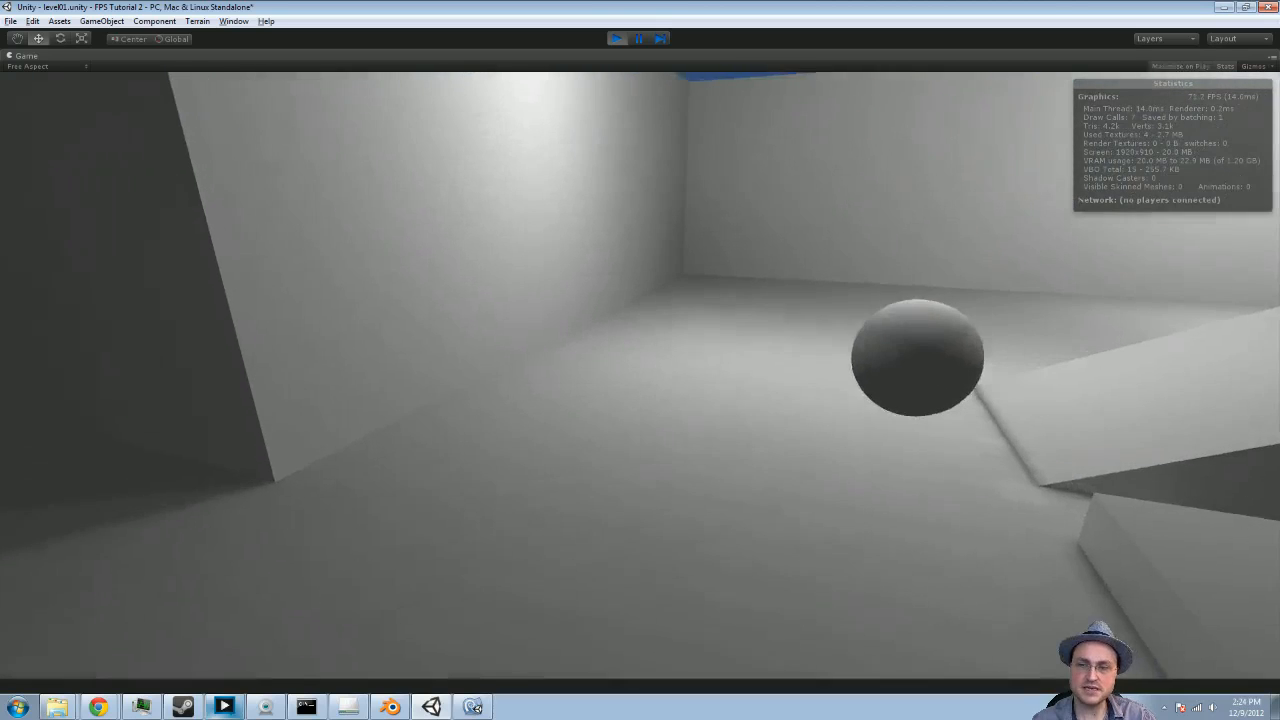
key("w")
key("s")
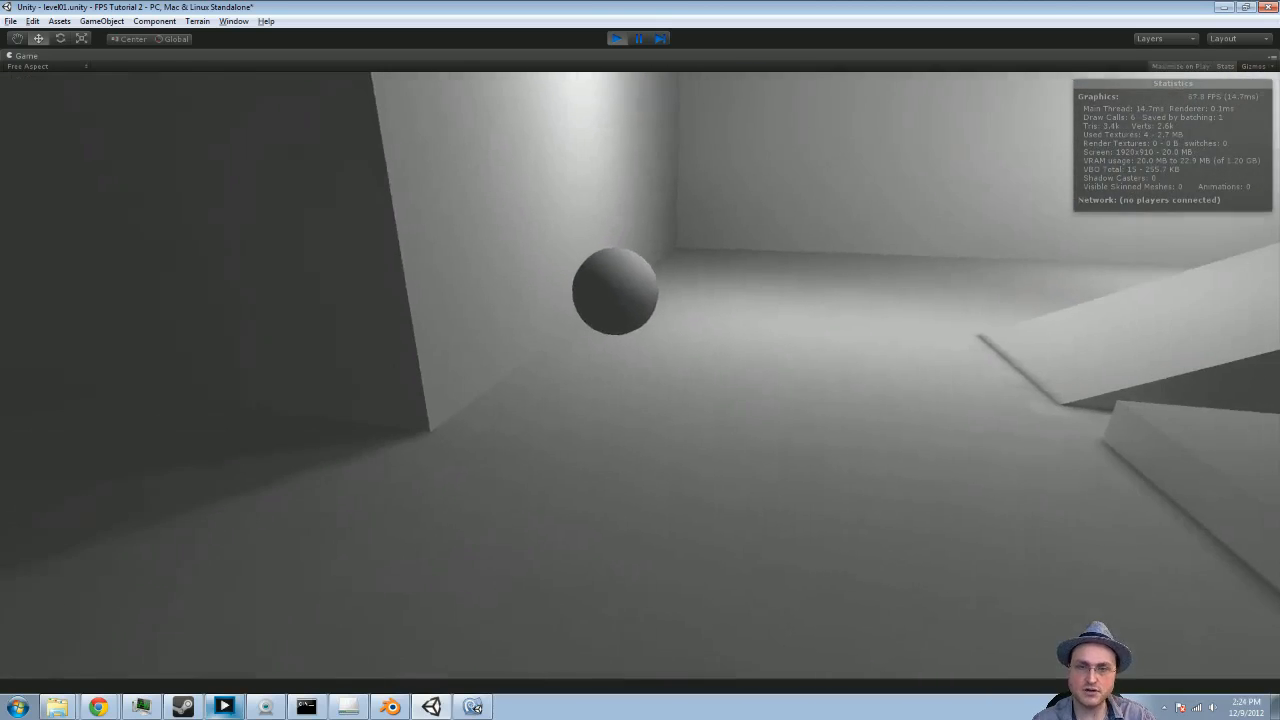
key("a")
key("w")
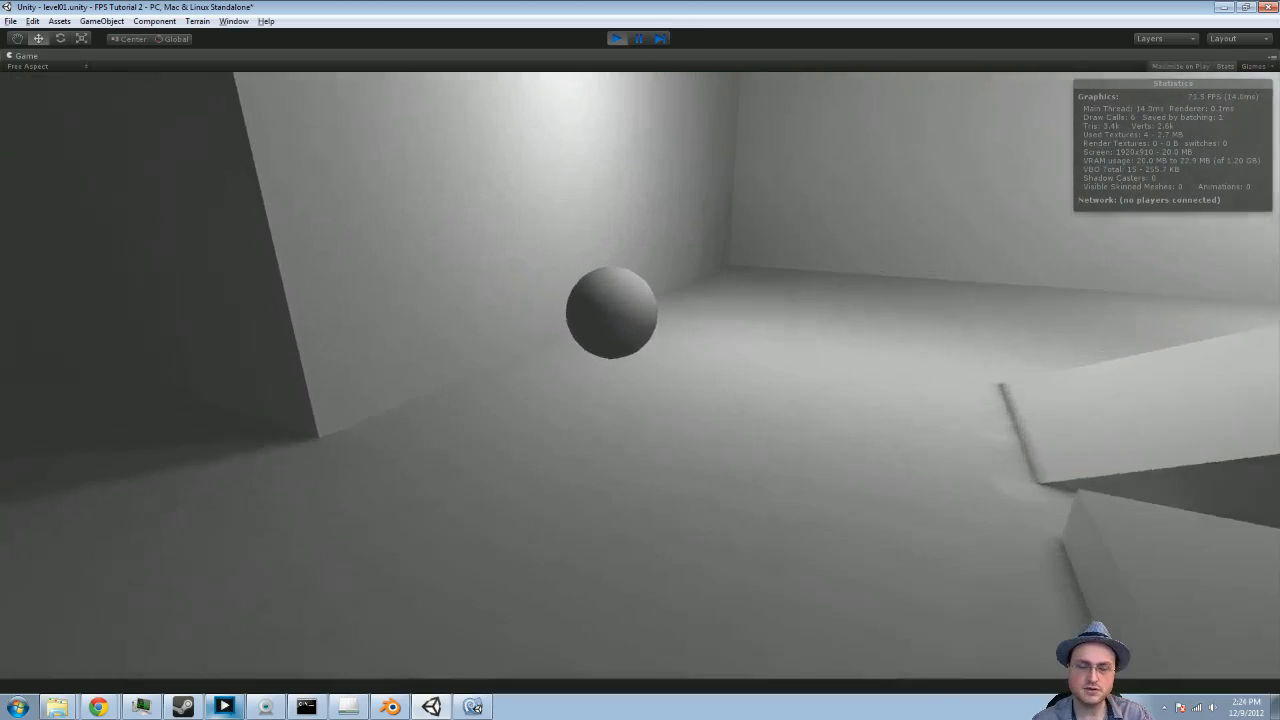
key("d")
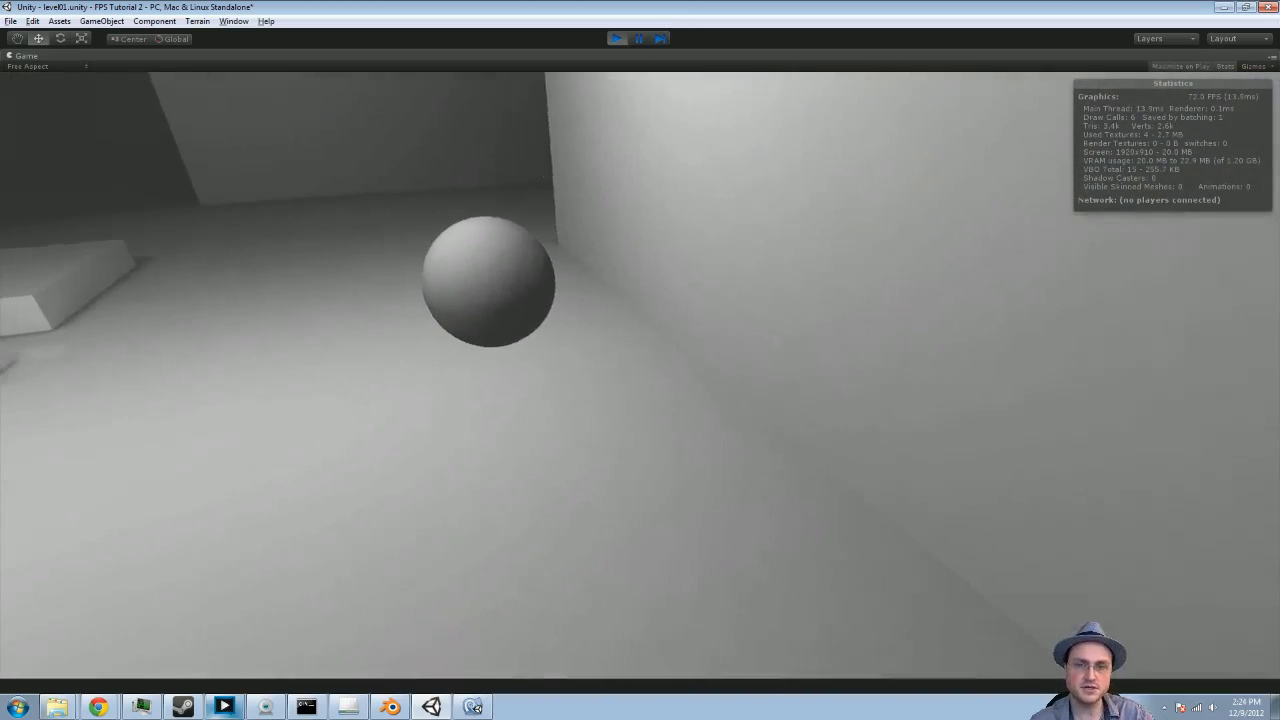
key("a")
key("s")
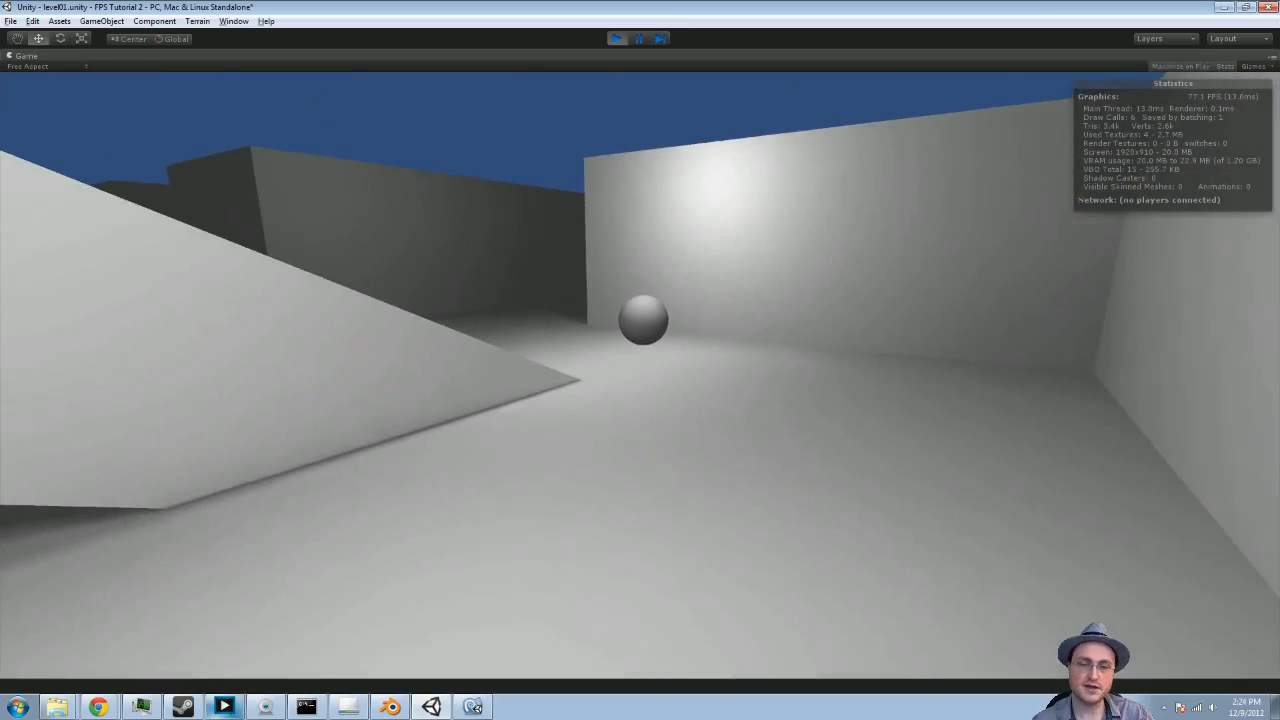
key("w")
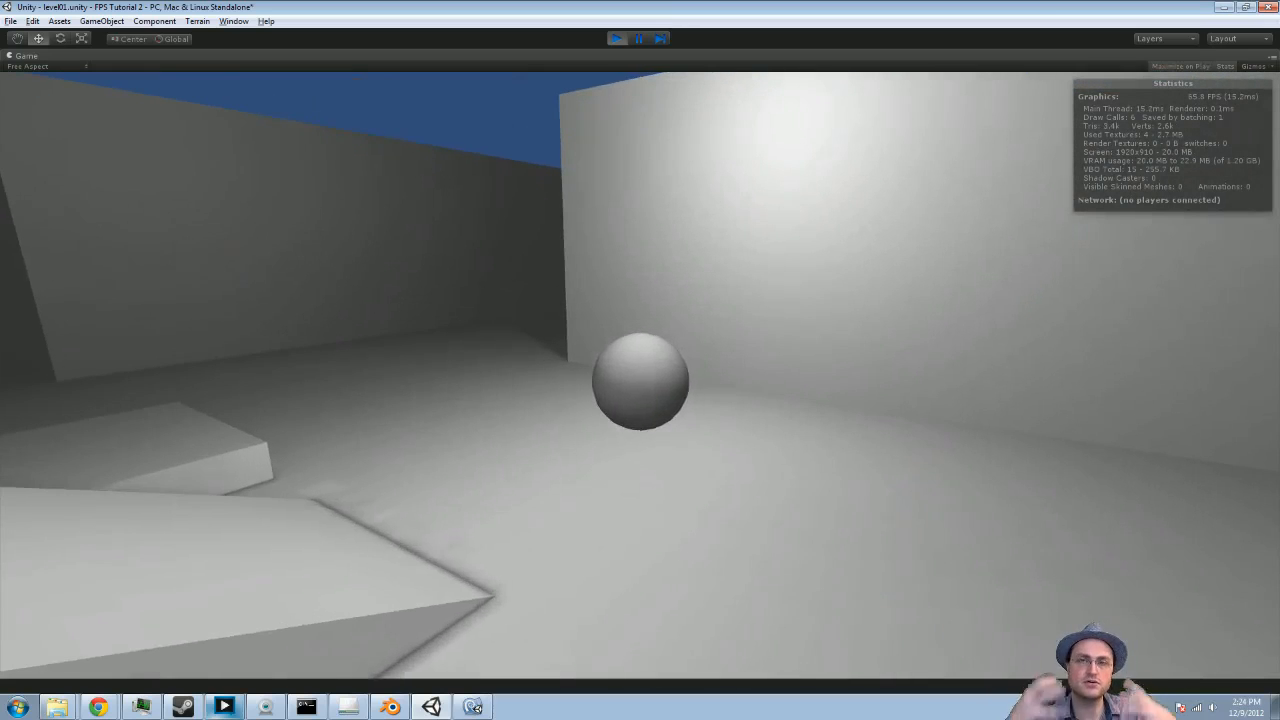
key("d")
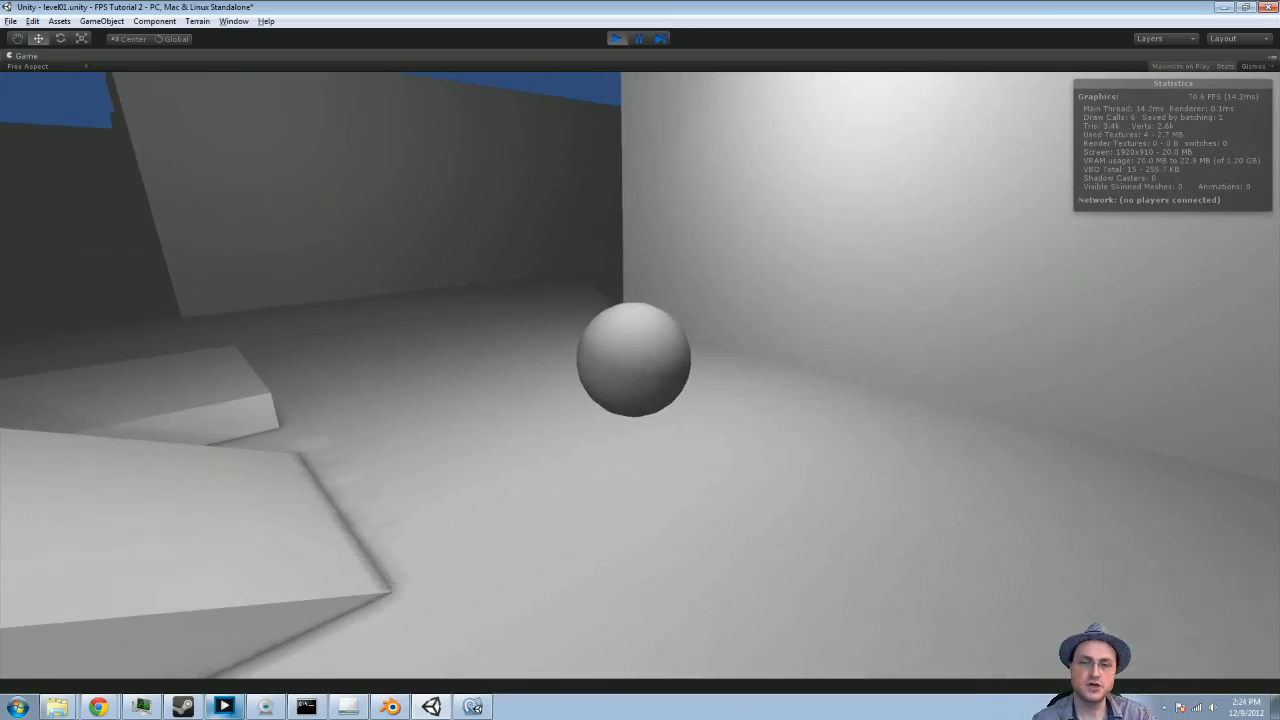
key("d")
key("s")
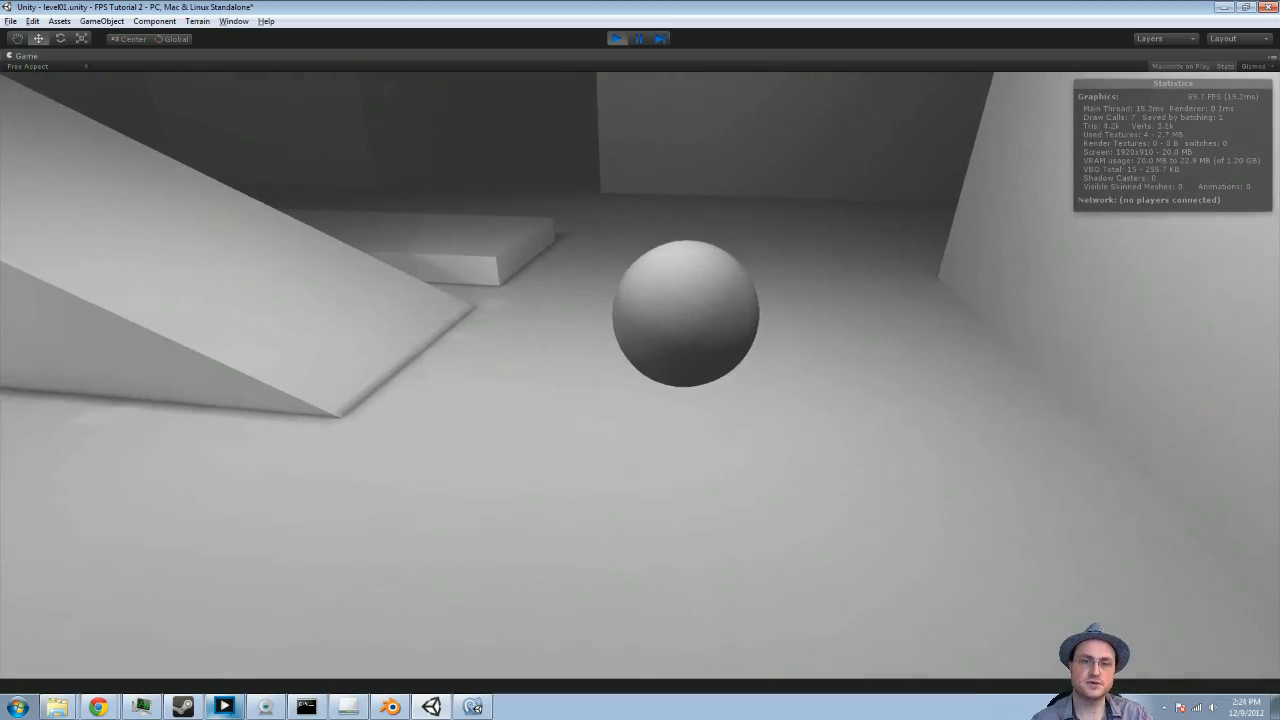
key("w")
key("s")
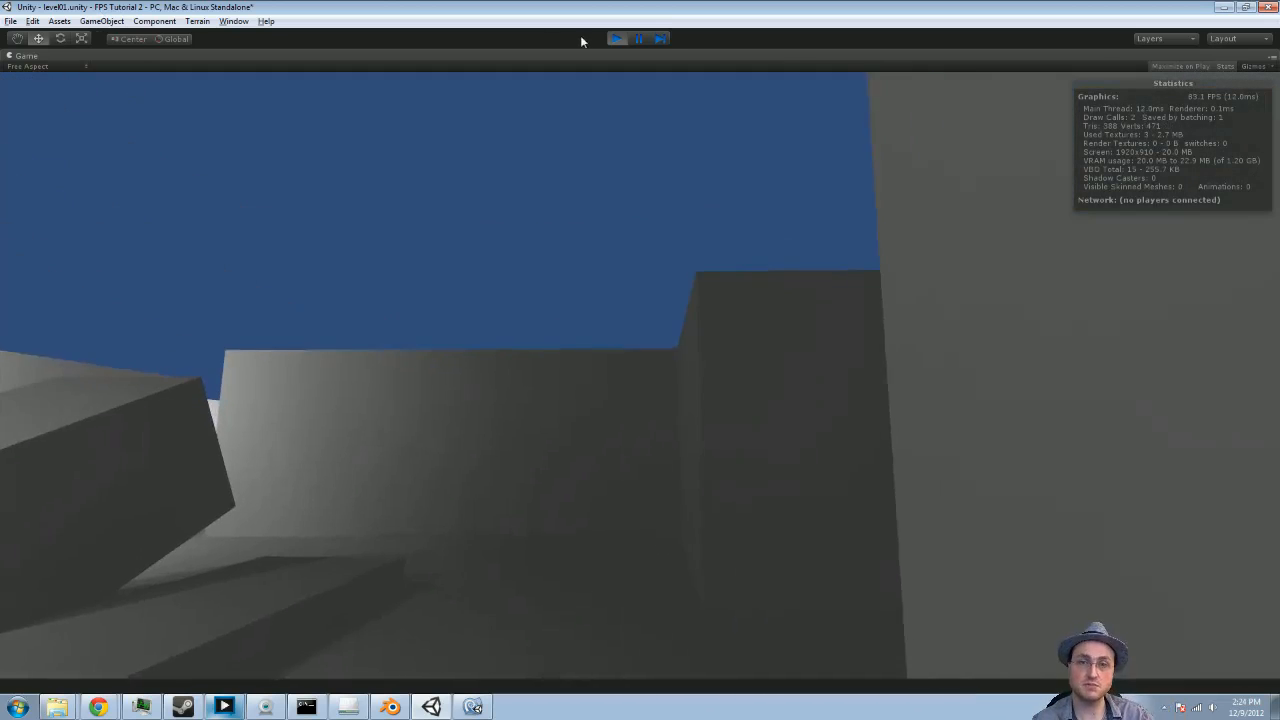
left_click(617, 39)
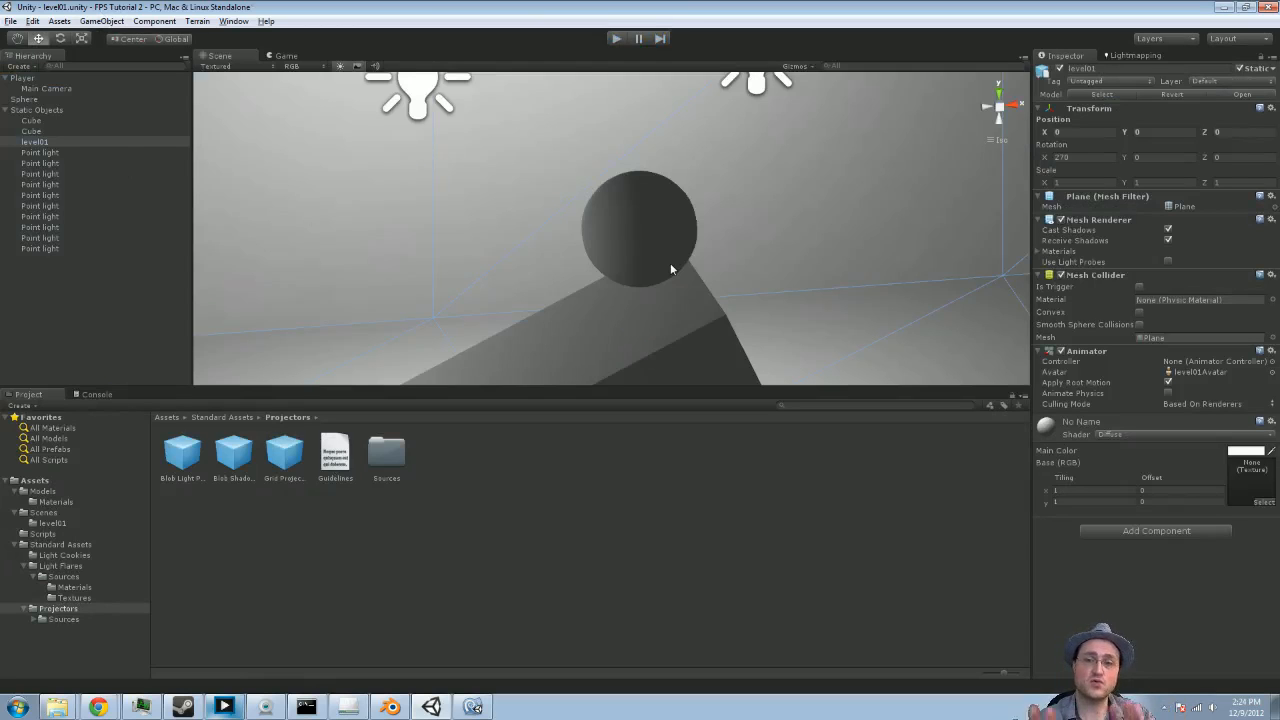
Step: Examine the sphere, ramp, point lights and surrounding rooms from several angles and distances in an enlarged scene view
scroll(708, 278, "down", 5)
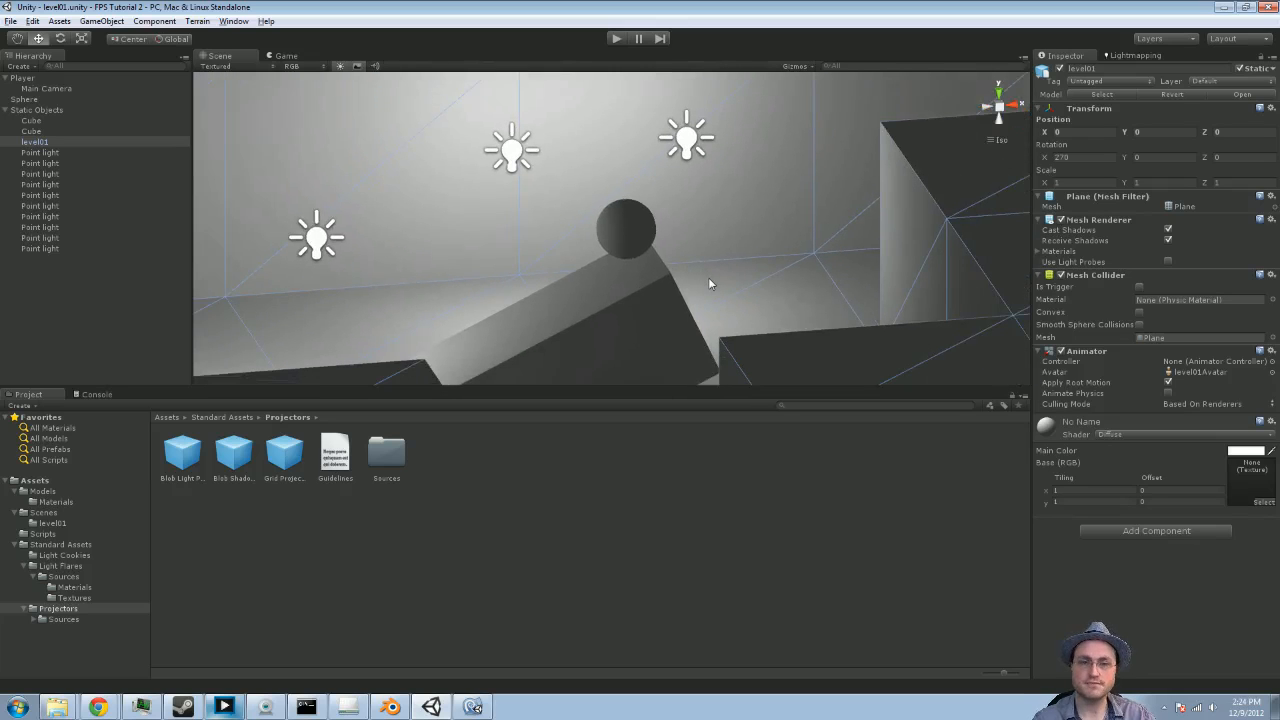
scroll(730, 222, "down", 4)
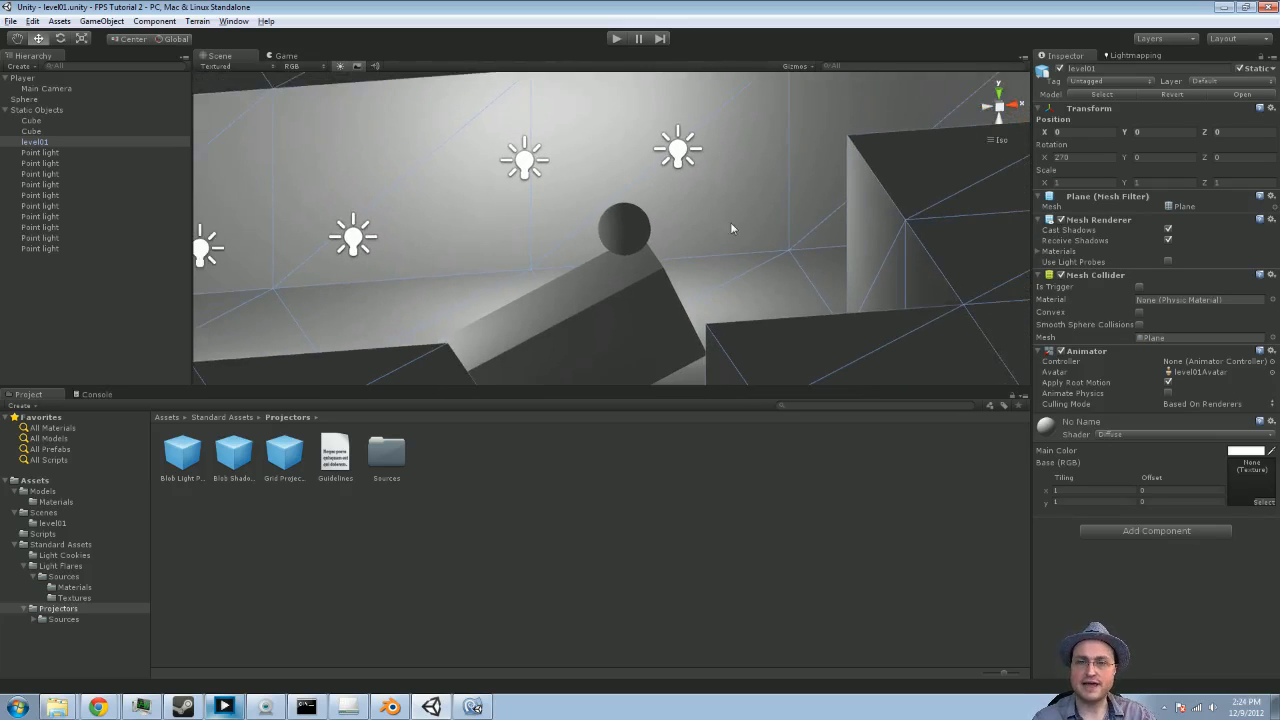
middle_click_drag(745, 208, 710, 316)
left_click_drag(772, 281, 748, 270, "alt")
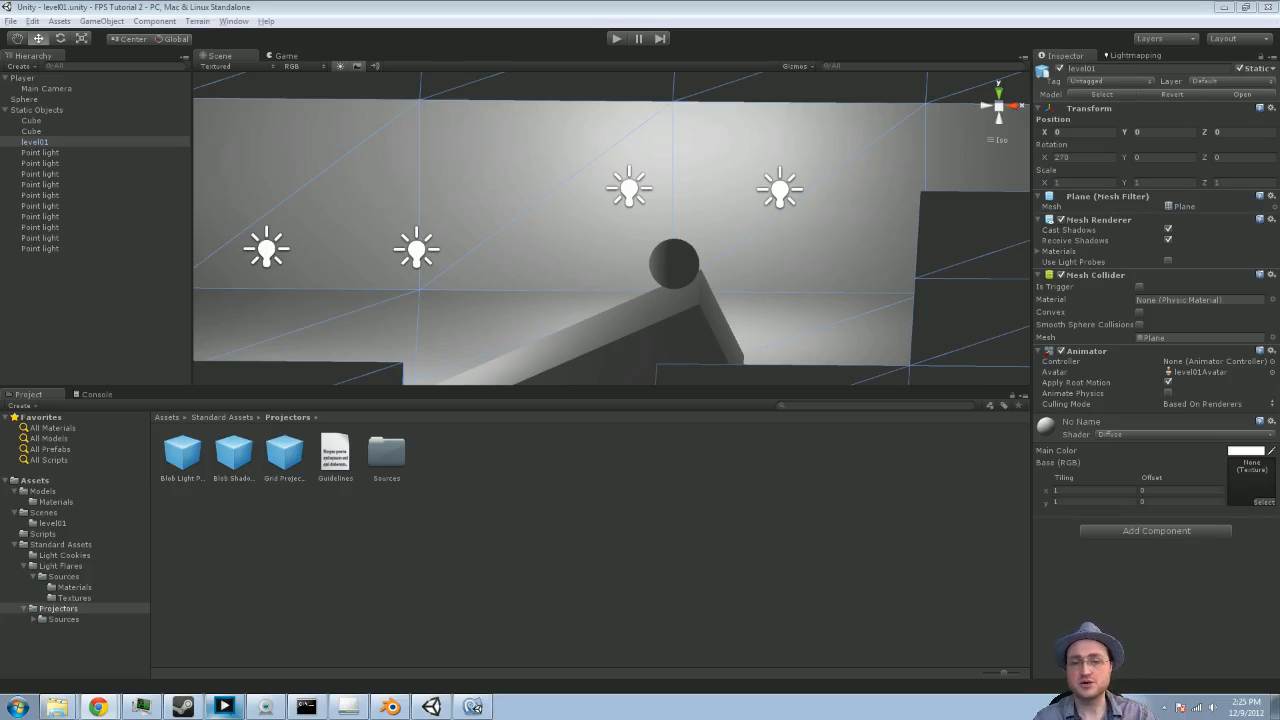
key("f")
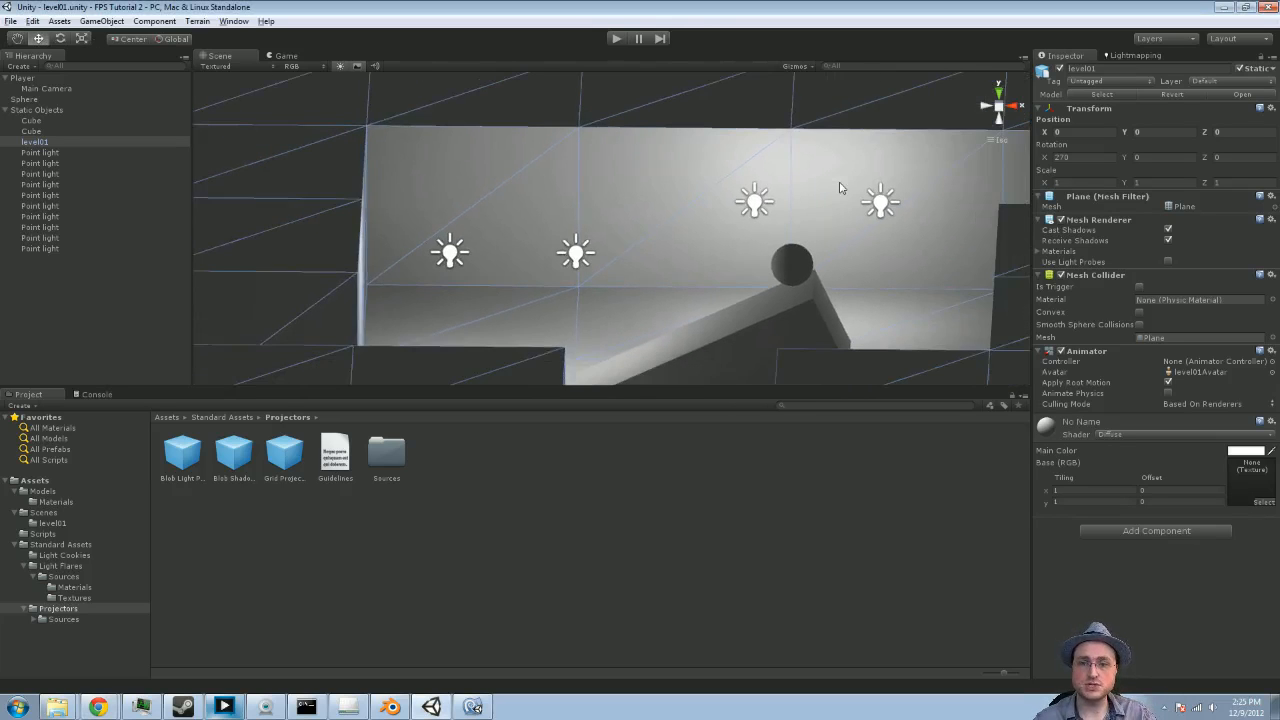
middle_click_drag(840, 187, 788, 160)
left_click_drag(615, 250, 564, 279, "alt")
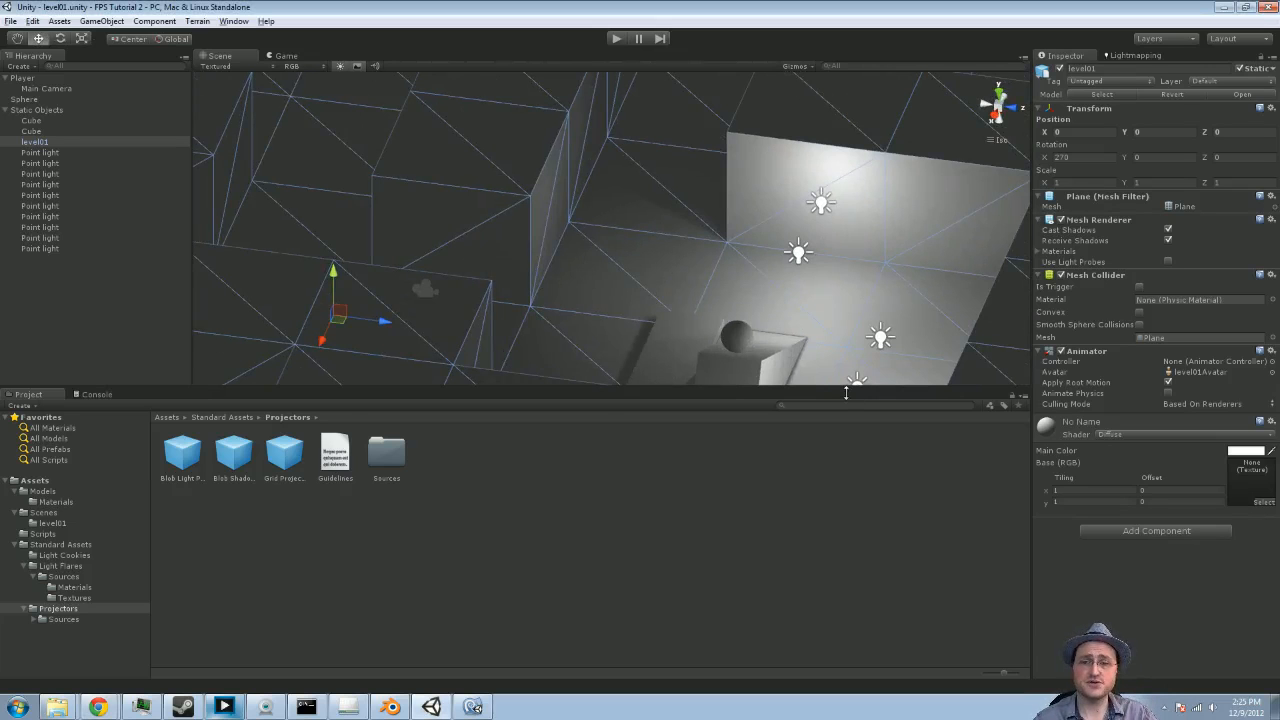
left_click_drag(839, 389, 839, 426)
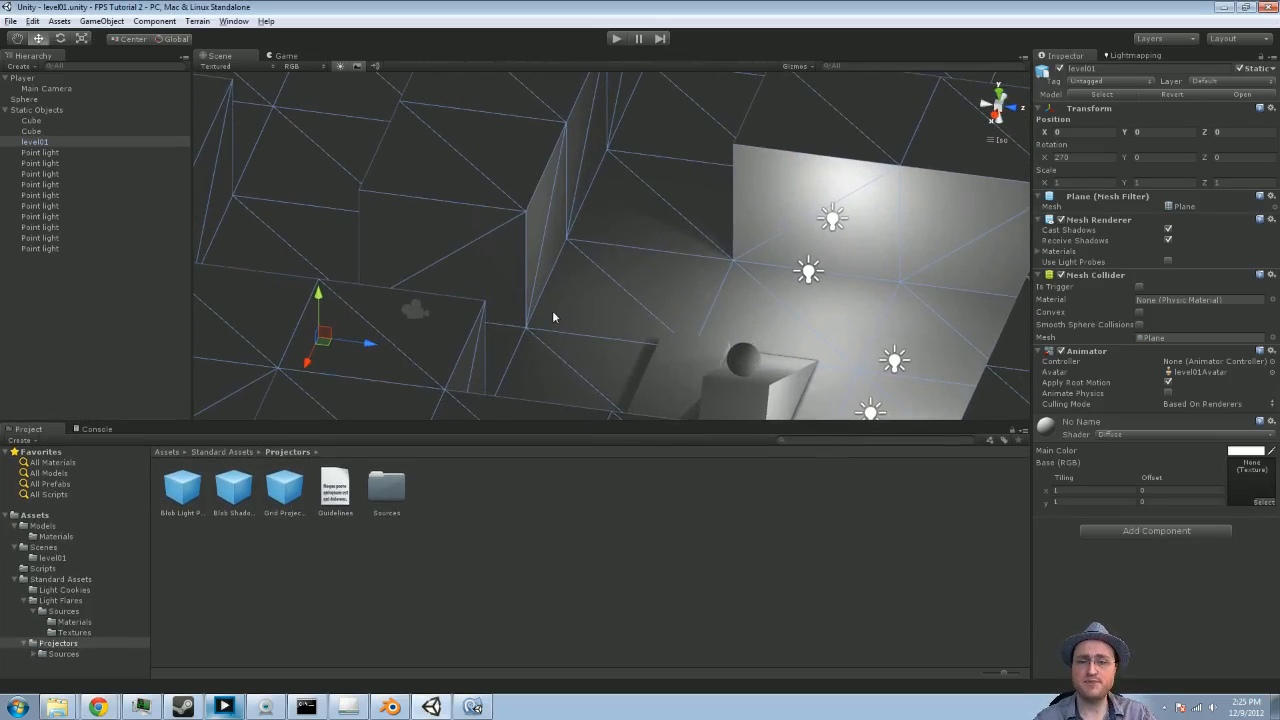
middle_click_drag(553, 316, 425, 284)
left_click_drag(572, 278, 834, 278, "alt")
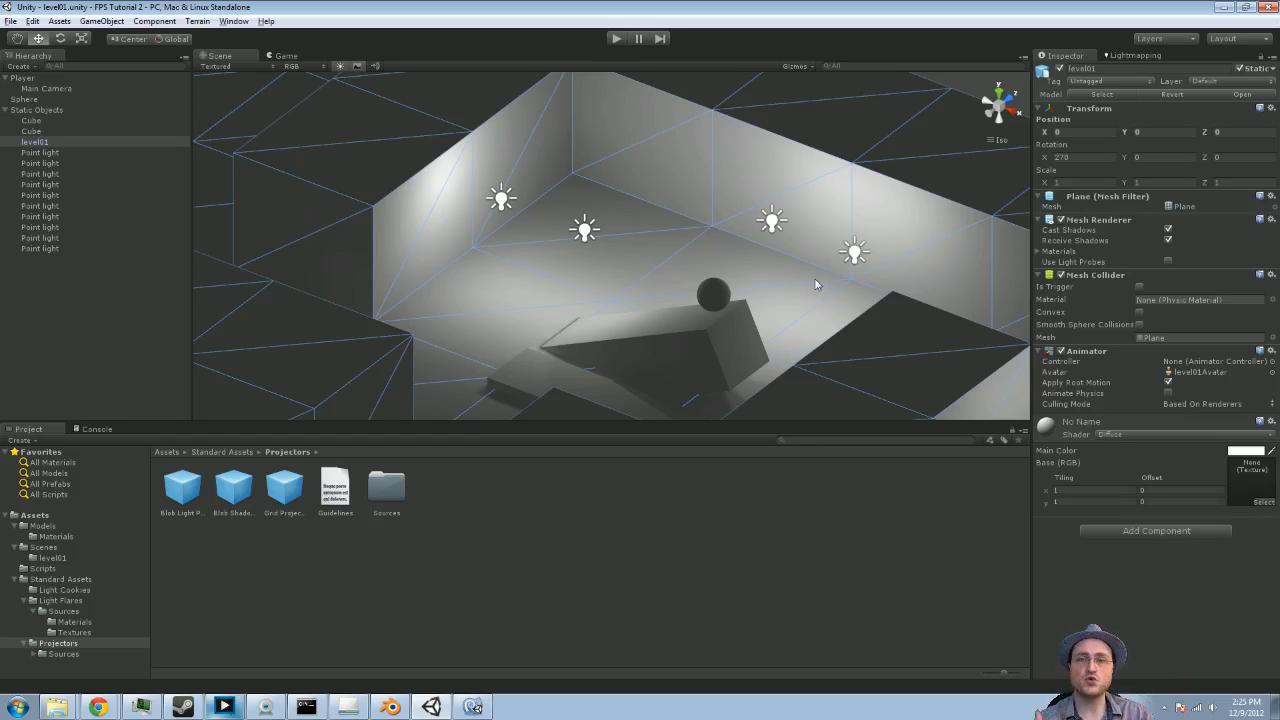
Step: Create a cube in the scene and set its scale to 5 on X, Y and Z
left_click(102, 21)
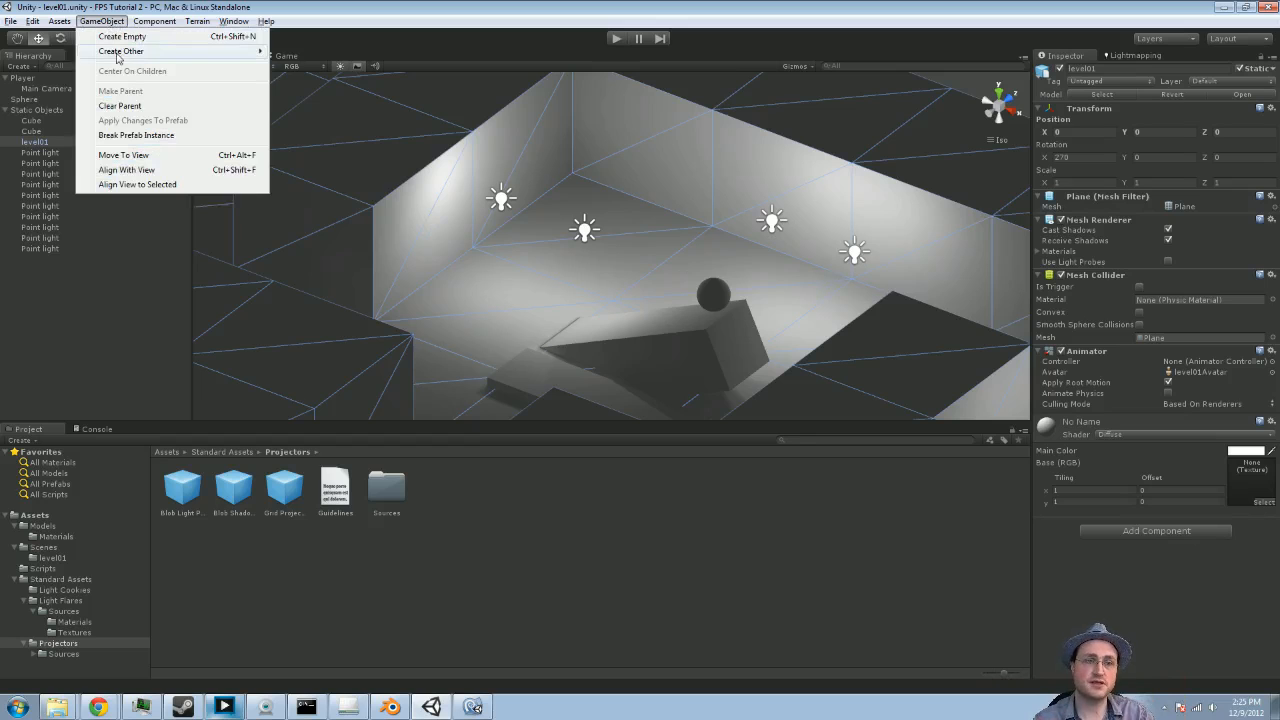
mouse_move(121, 51)
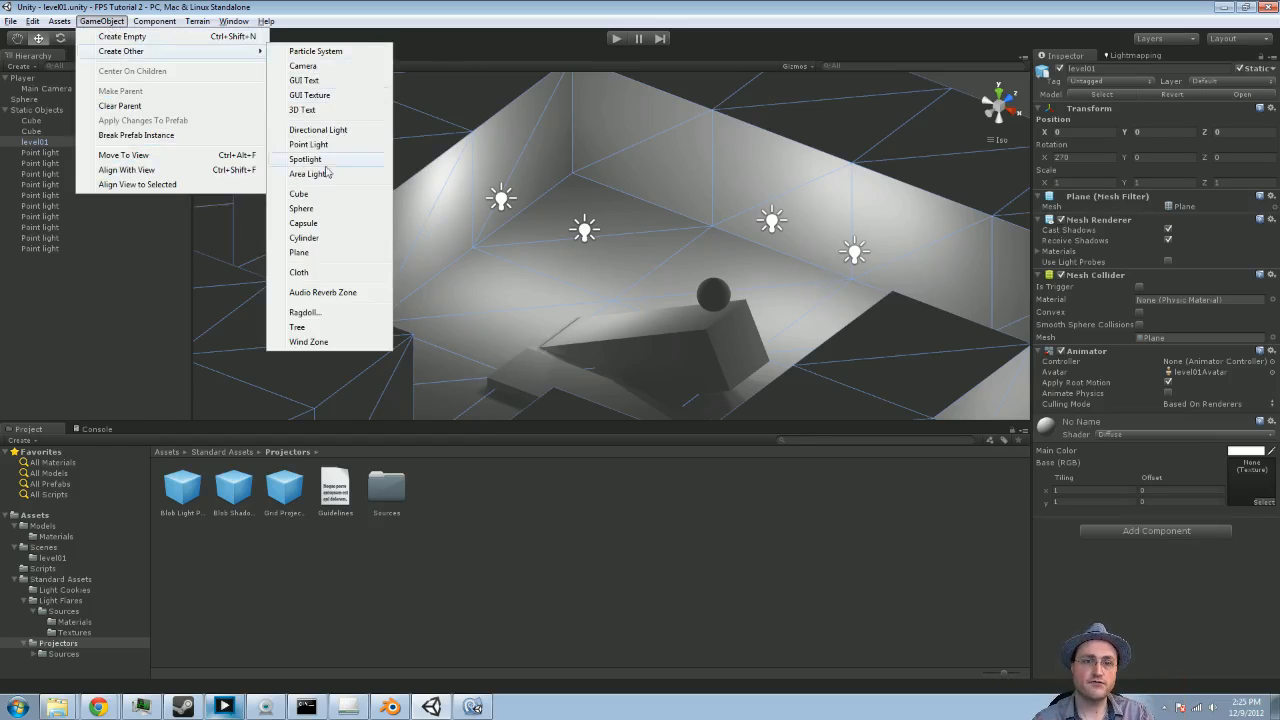
left_click(300, 194)
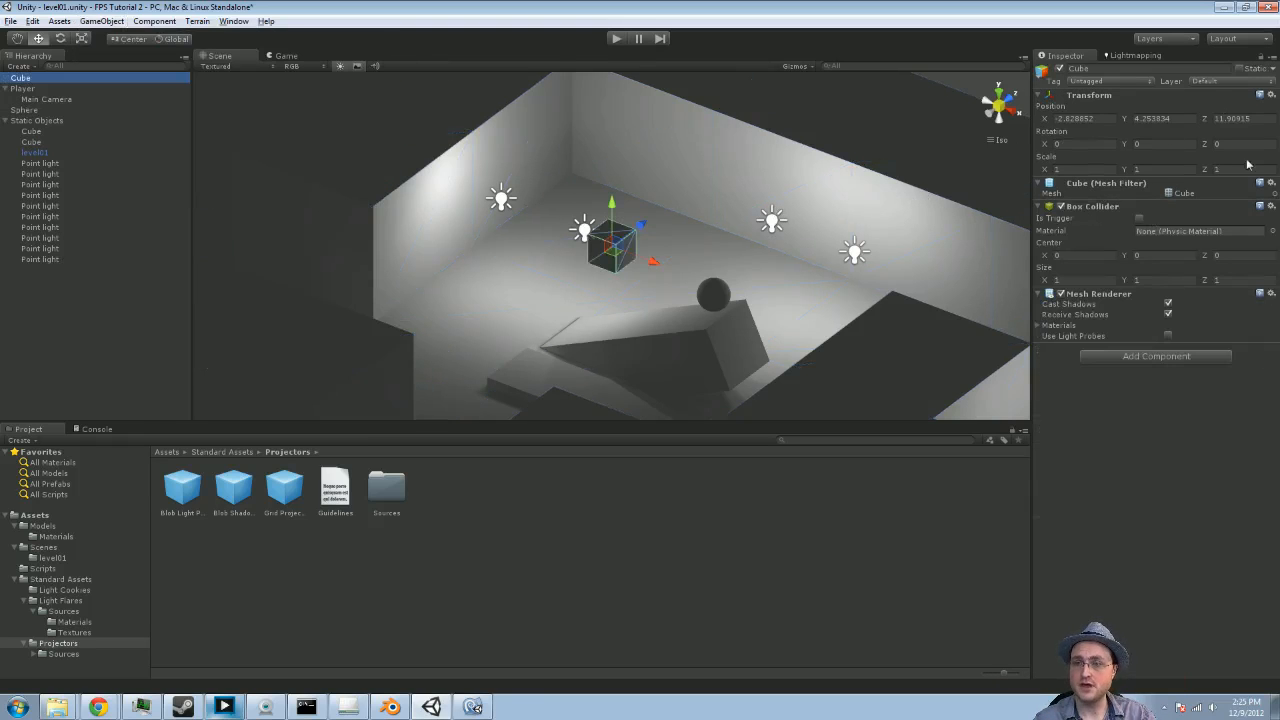
left_click(1100, 168)
type("5")
key("Tab")
type("5")
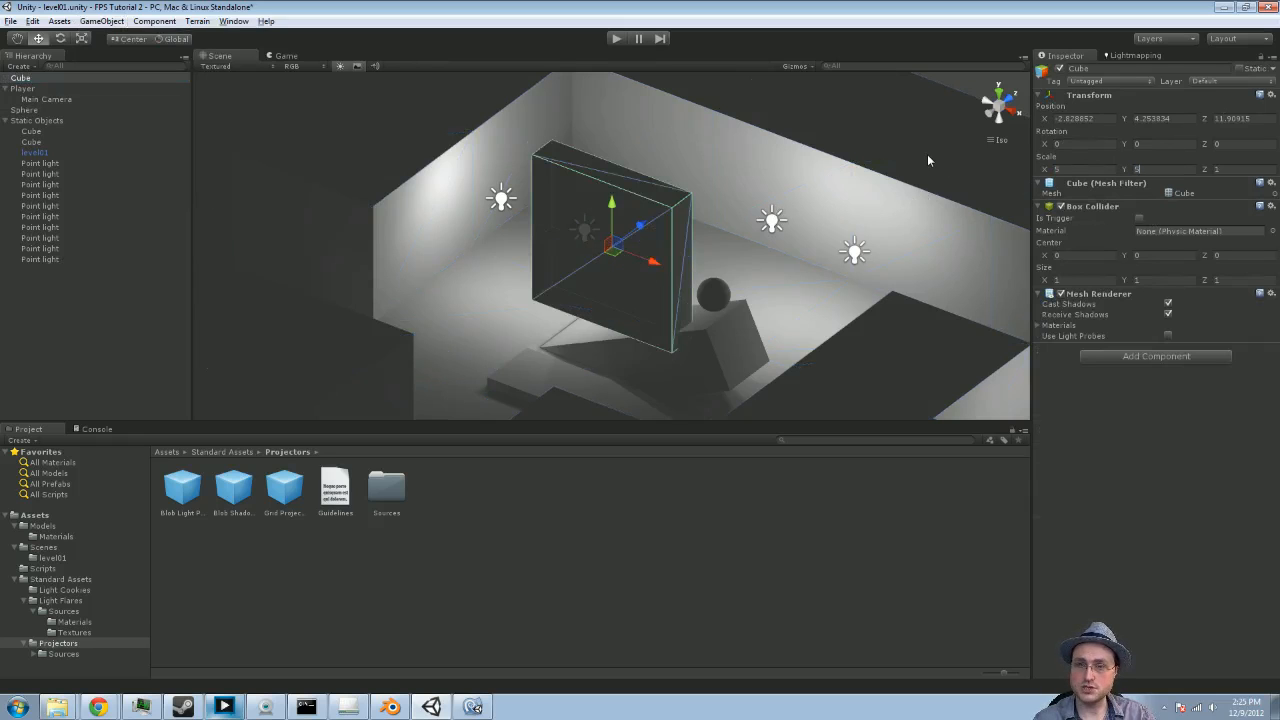
key("Tab")
type("5")
Step: Move the cube over to the other lit room, to a position of about X 17.3 and Z 17.56
middle_click_drag(820, 213, 699, 231)
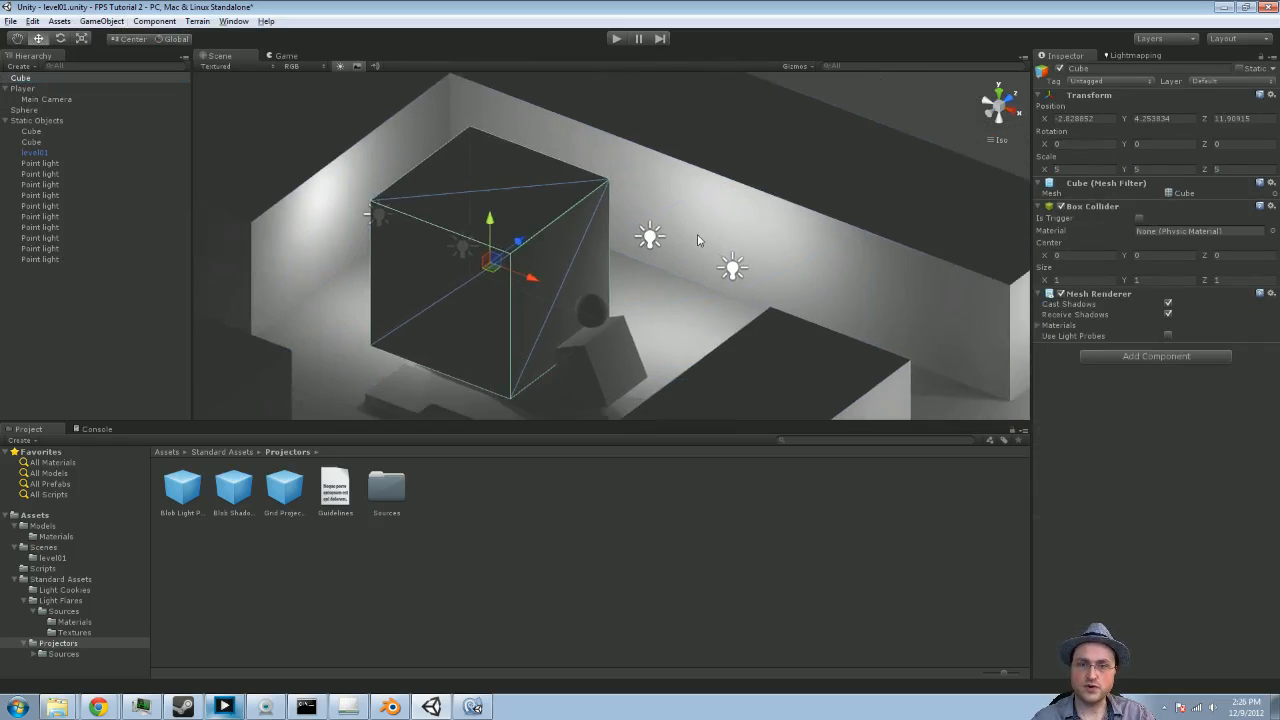
scroll(712, 258, "down", 5)
left_click_drag(846, 269, 472, 272, "alt")
left_click_drag(386, 238, 722, 288)
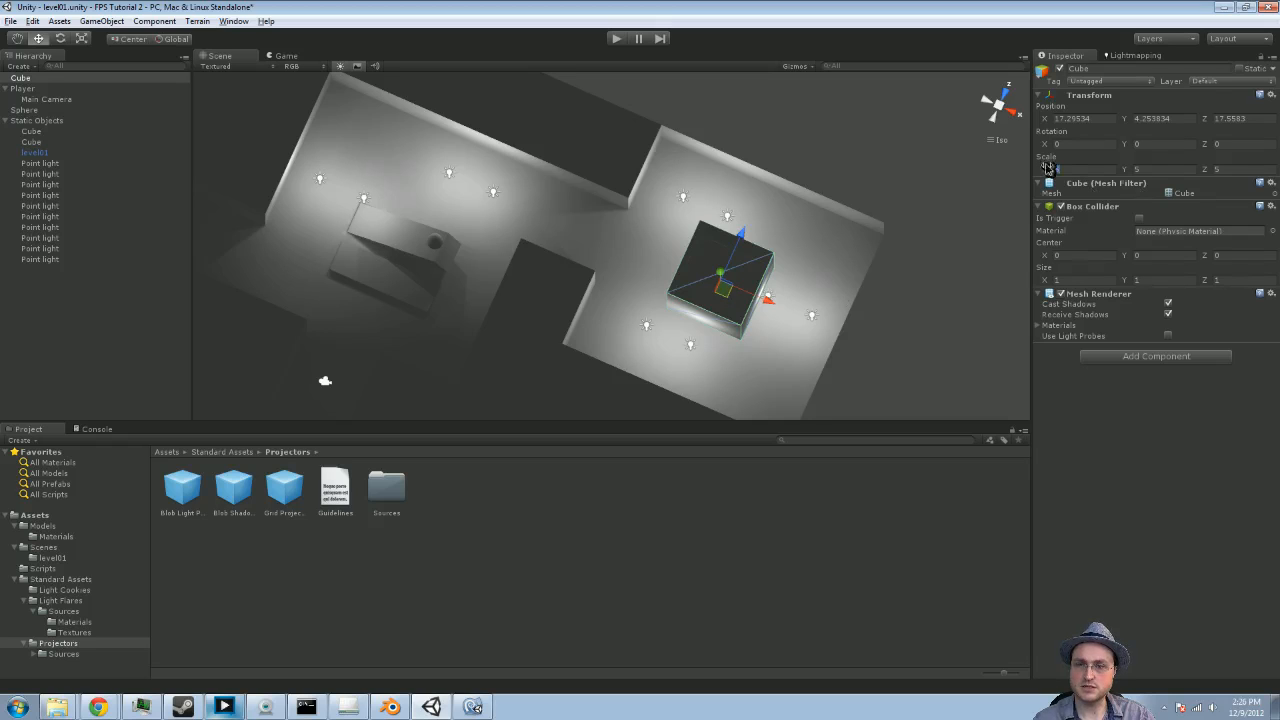
Step: Stretch the cube over the room with scale X 14.67 and Z 14.32, and position it at about X 18.39, Y 2.6
left_click_drag(1044, 169, 1279, 172)
key("f")
left_click_drag(295, 222, 700, 190, "alt")
left_click_drag(591, 266, 580, 203, "alt")
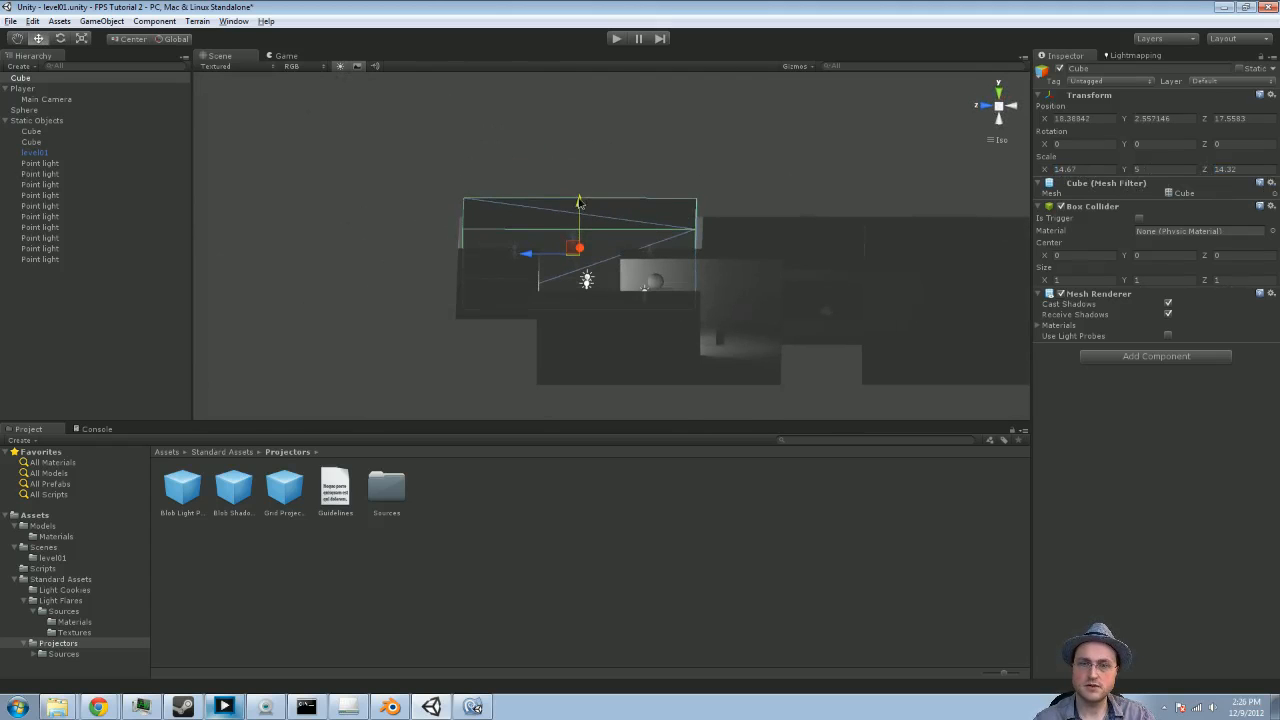
Step: Examine how the stretched cube covers the room and meets the opening to the sphere's room from several angles
left_click_drag(809, 200, 677, 314, "alt")
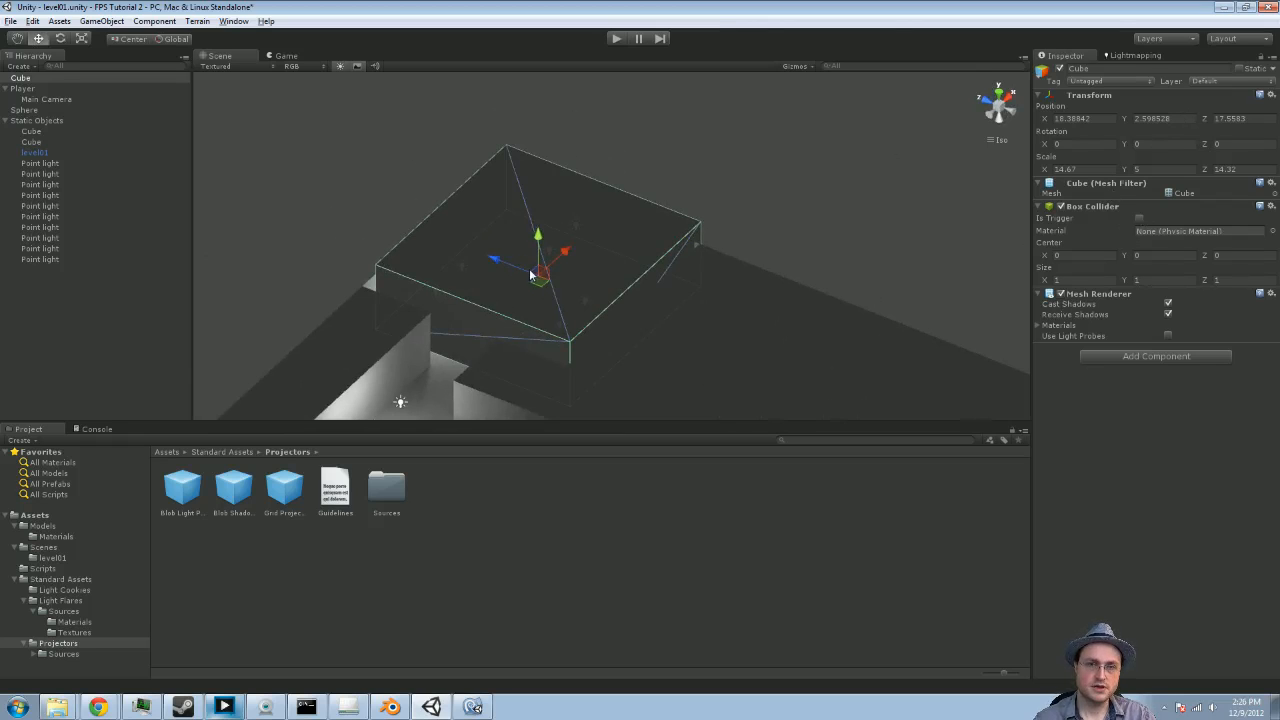
middle_click_drag(457, 352, 517, 289)
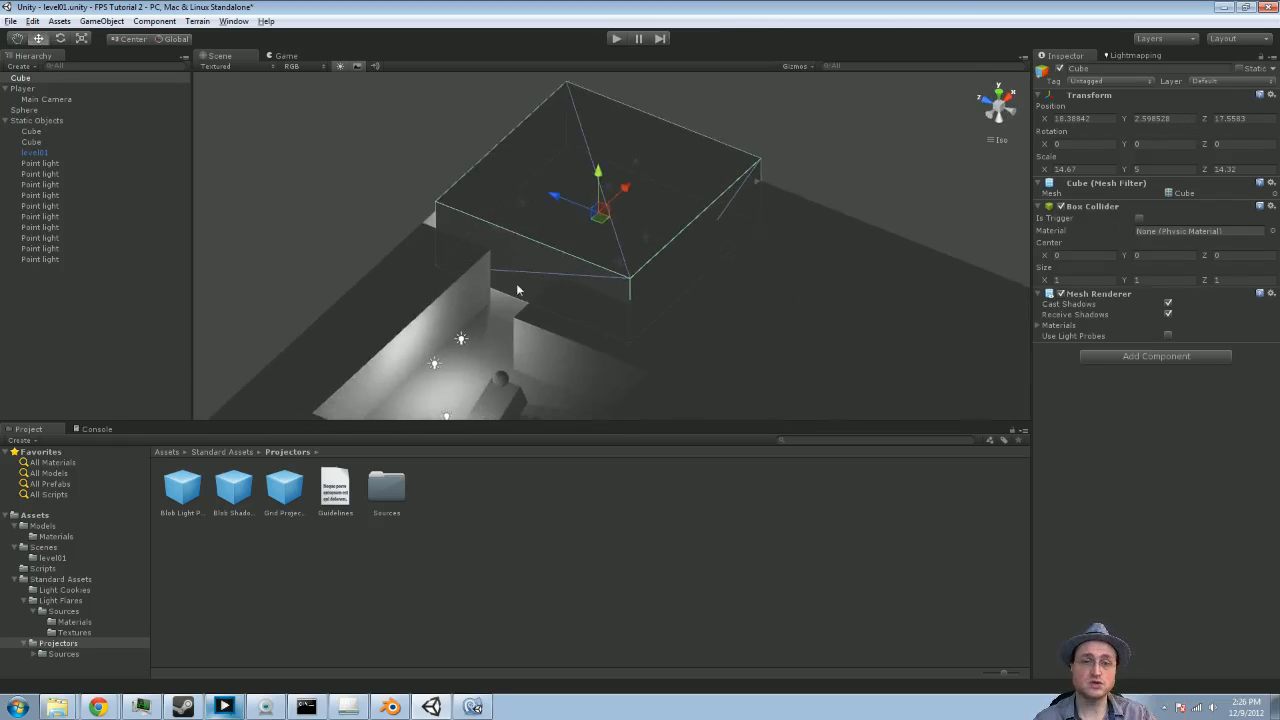
right_click_drag(513, 287, 584, 259)
scroll(582, 287, "up", 8)
middle_click_drag(600, 272, 619, 222)
right_click_drag(619, 222, 626, 290)
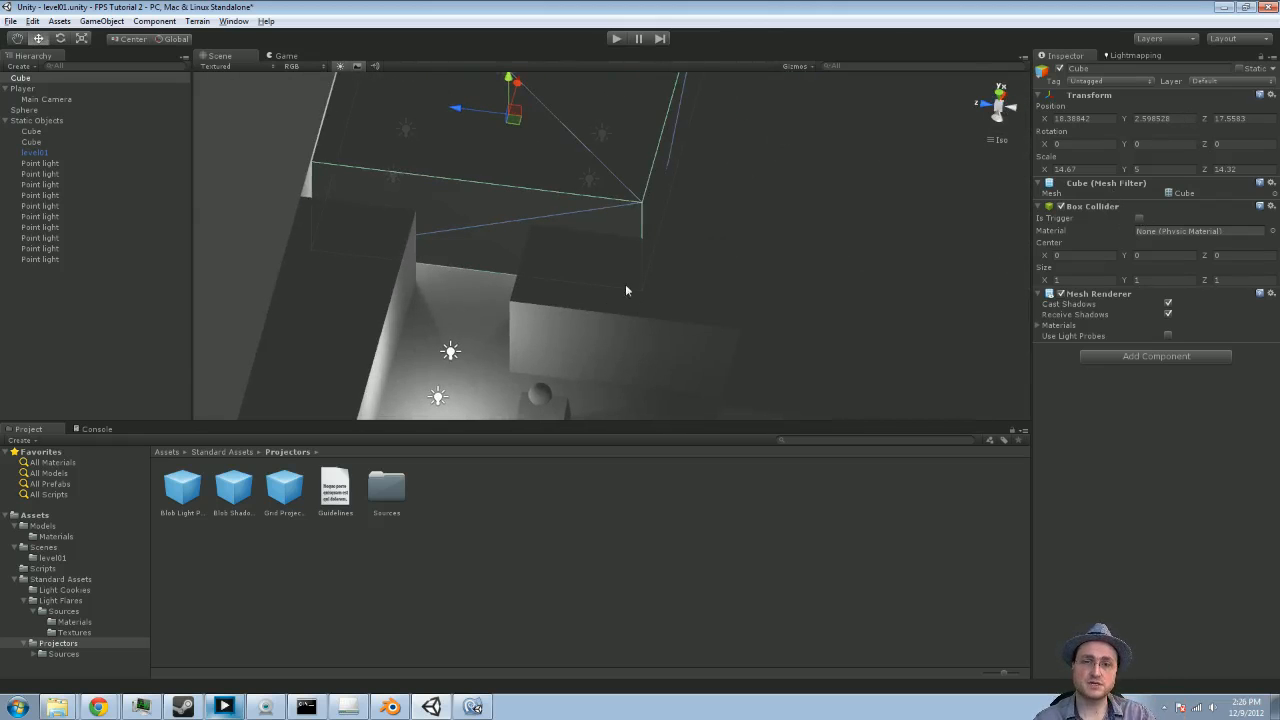